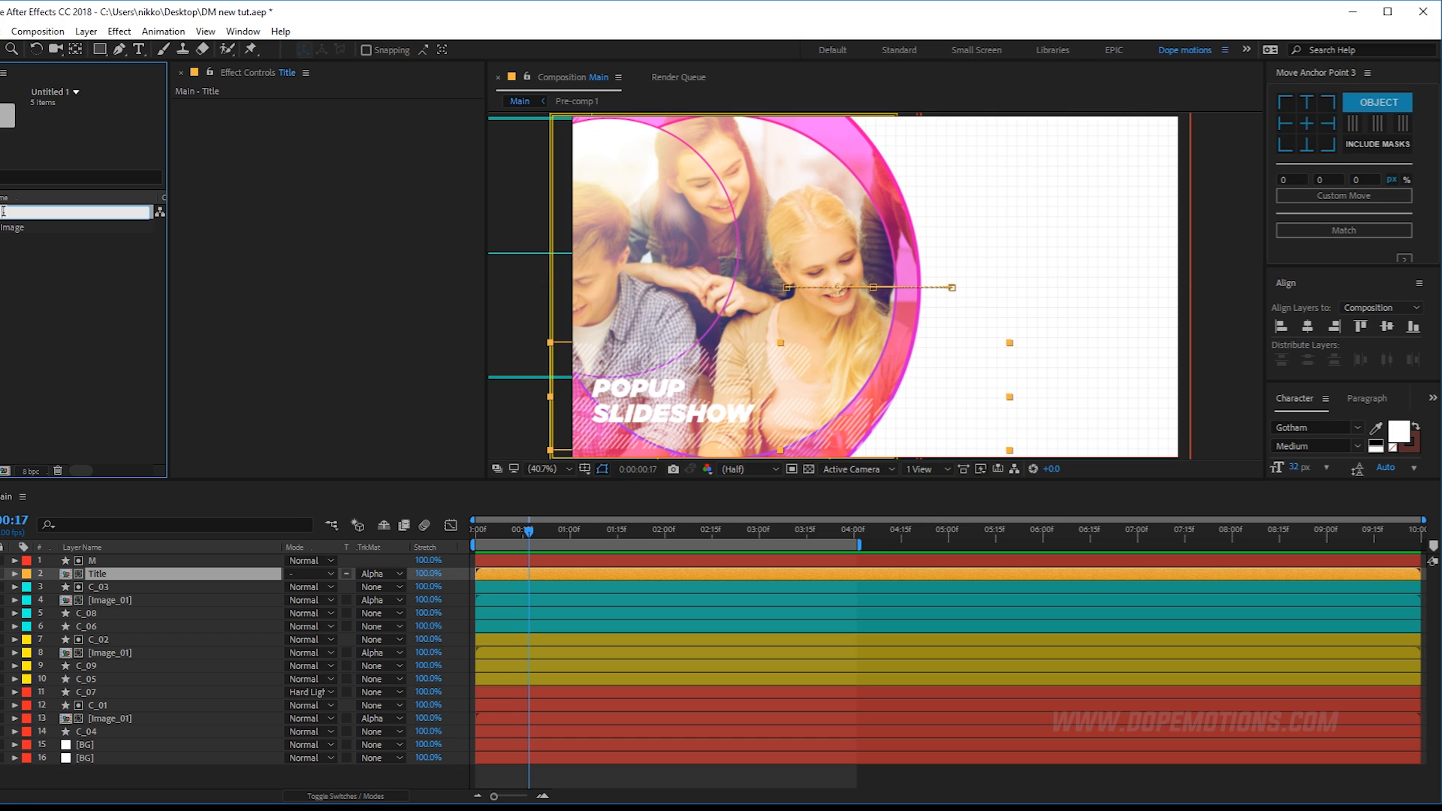
Name the new project folder Assets and create a 1920 x 1080, 30 fps, 10-second composition named Main.
text(ts)
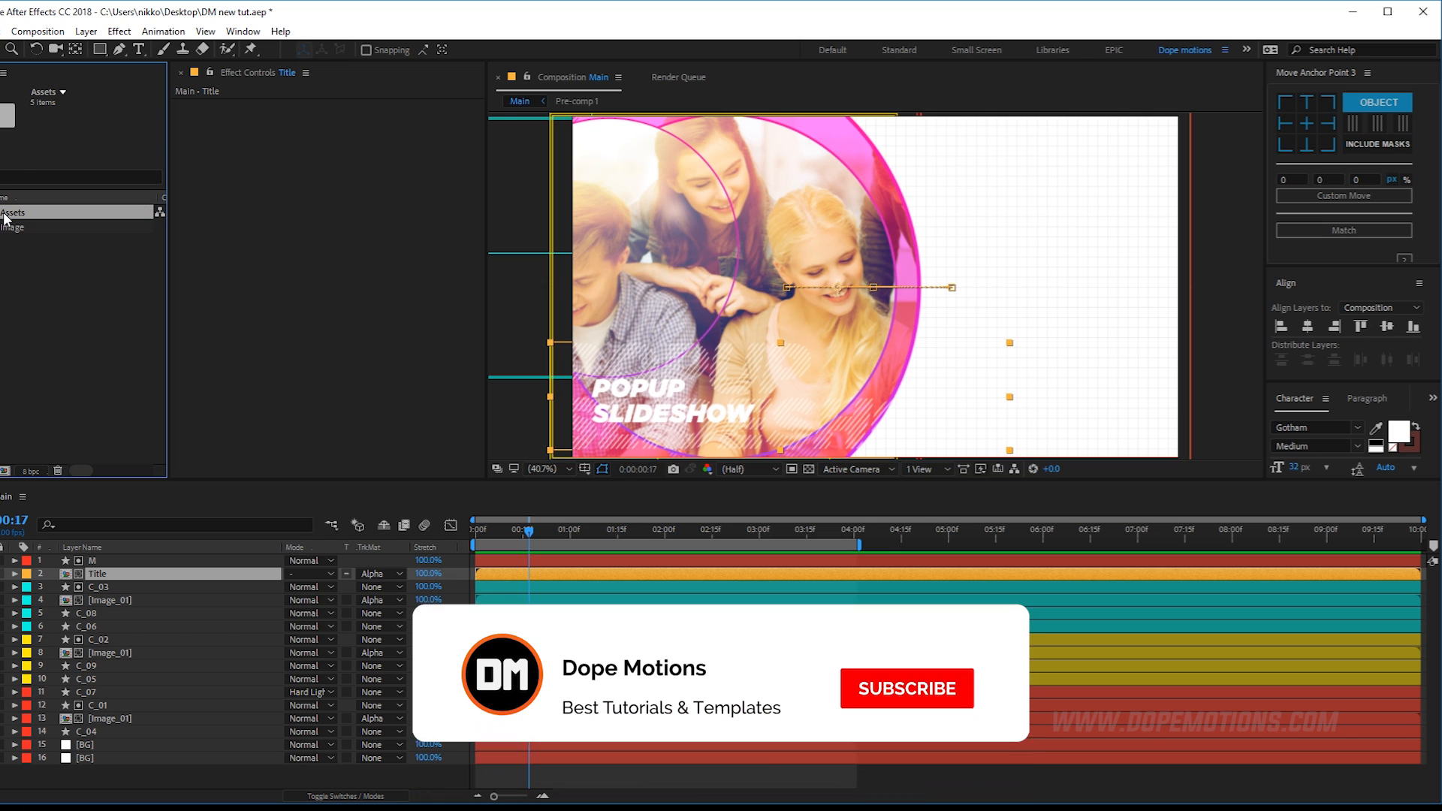
key(Return)
click(5, 471)
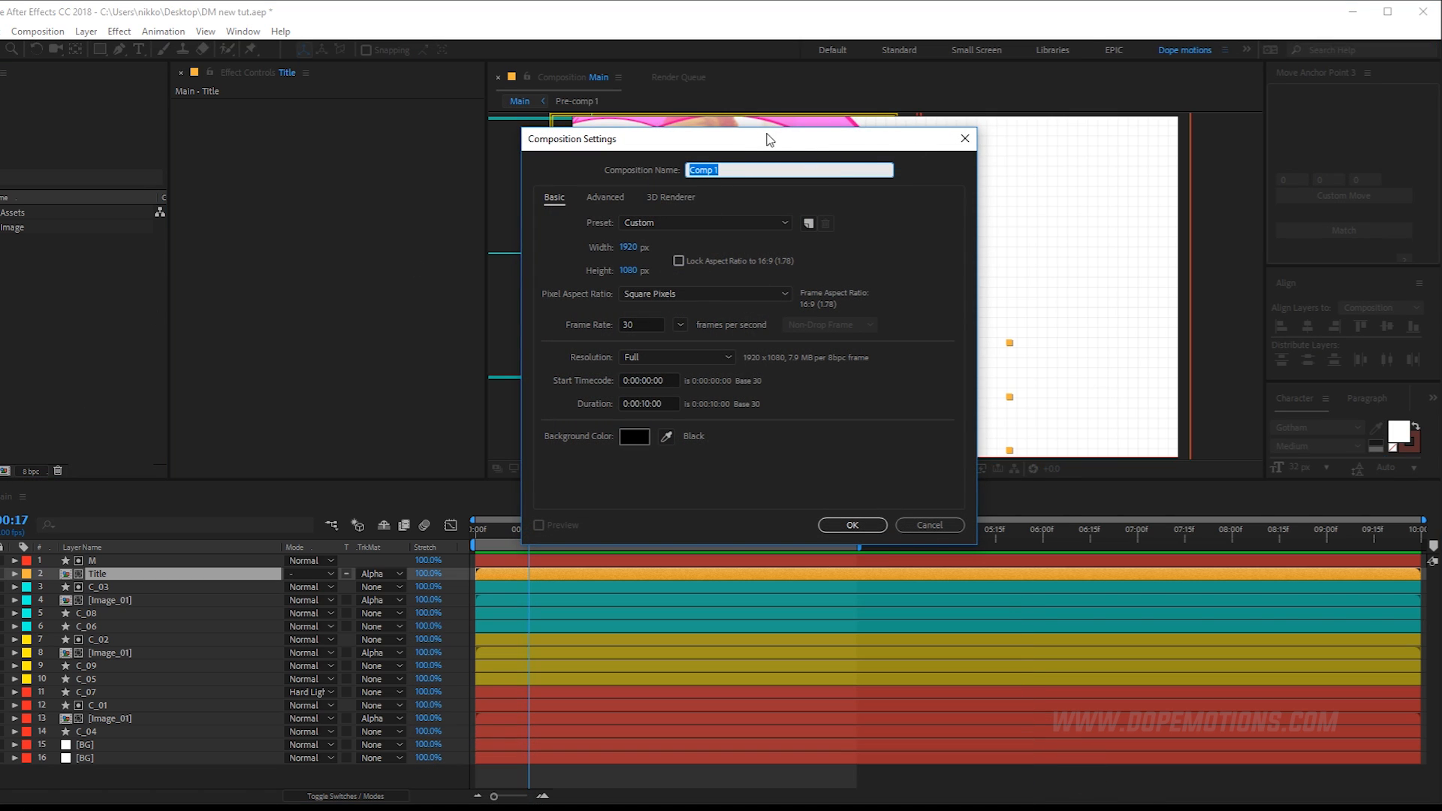
drag(745, 134, 714, 122)
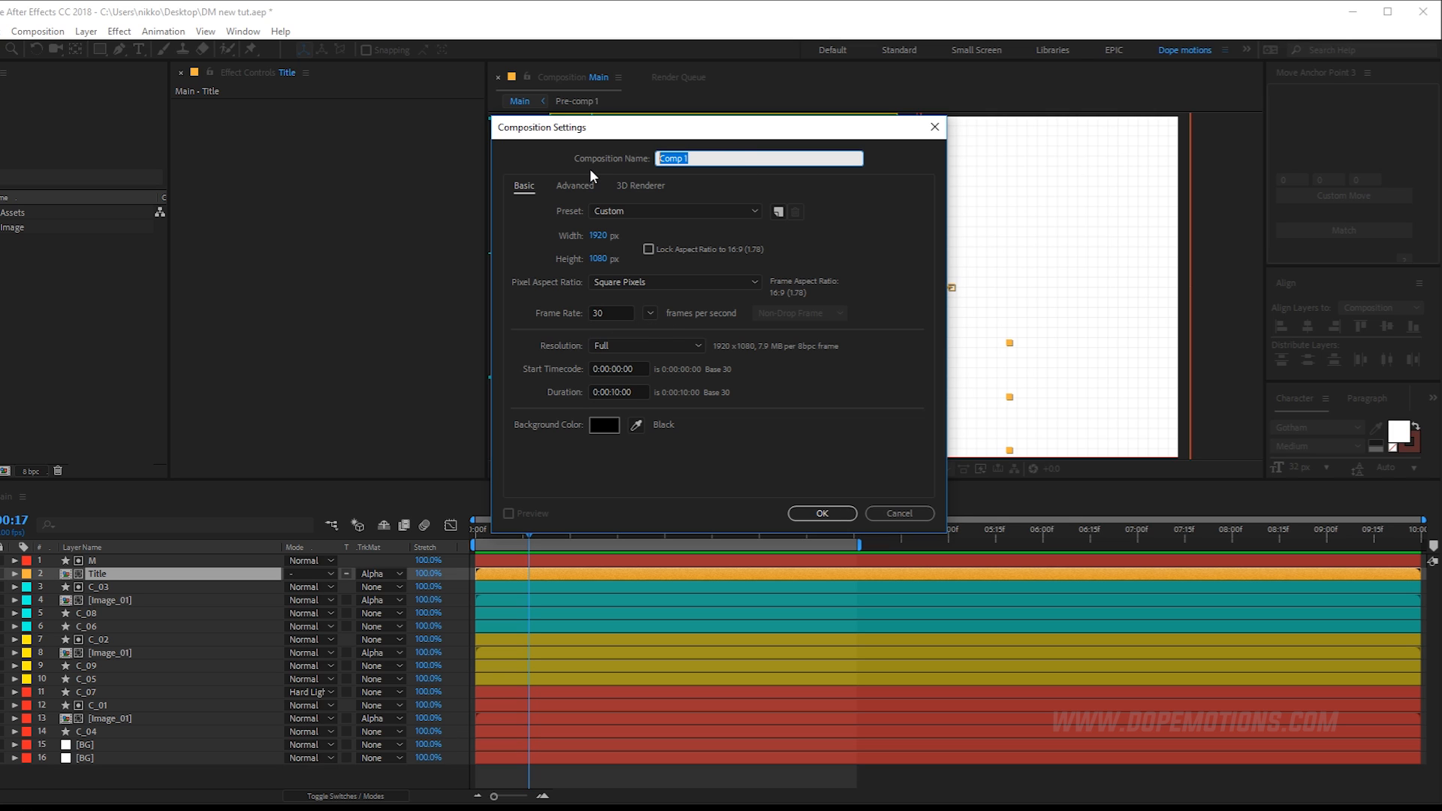
text(Main)
click(823, 510)
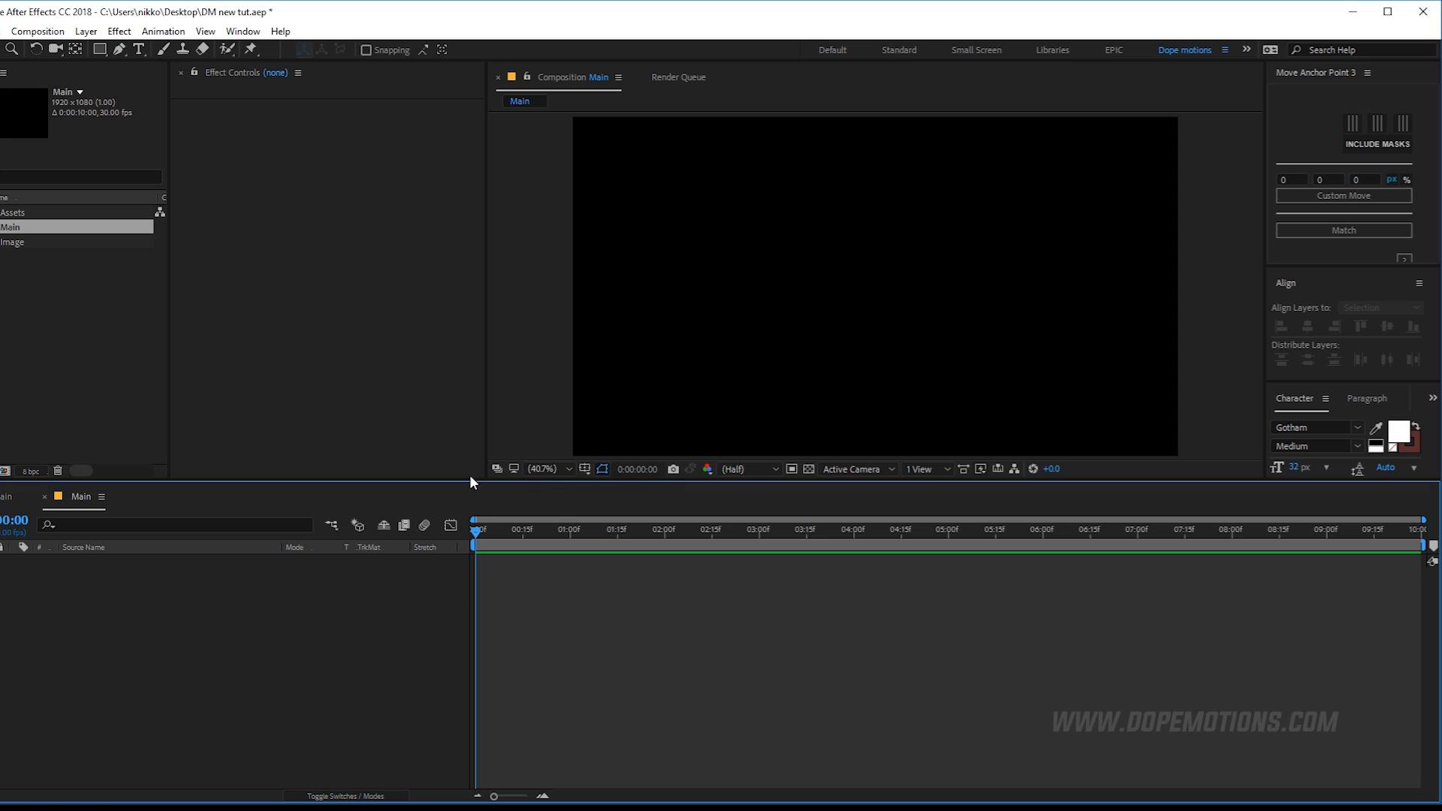
Draw a circle shape about 966 px wide, centre its anchor point, and align it to the centre of the composition.
drag(453, 486, 448, 564)
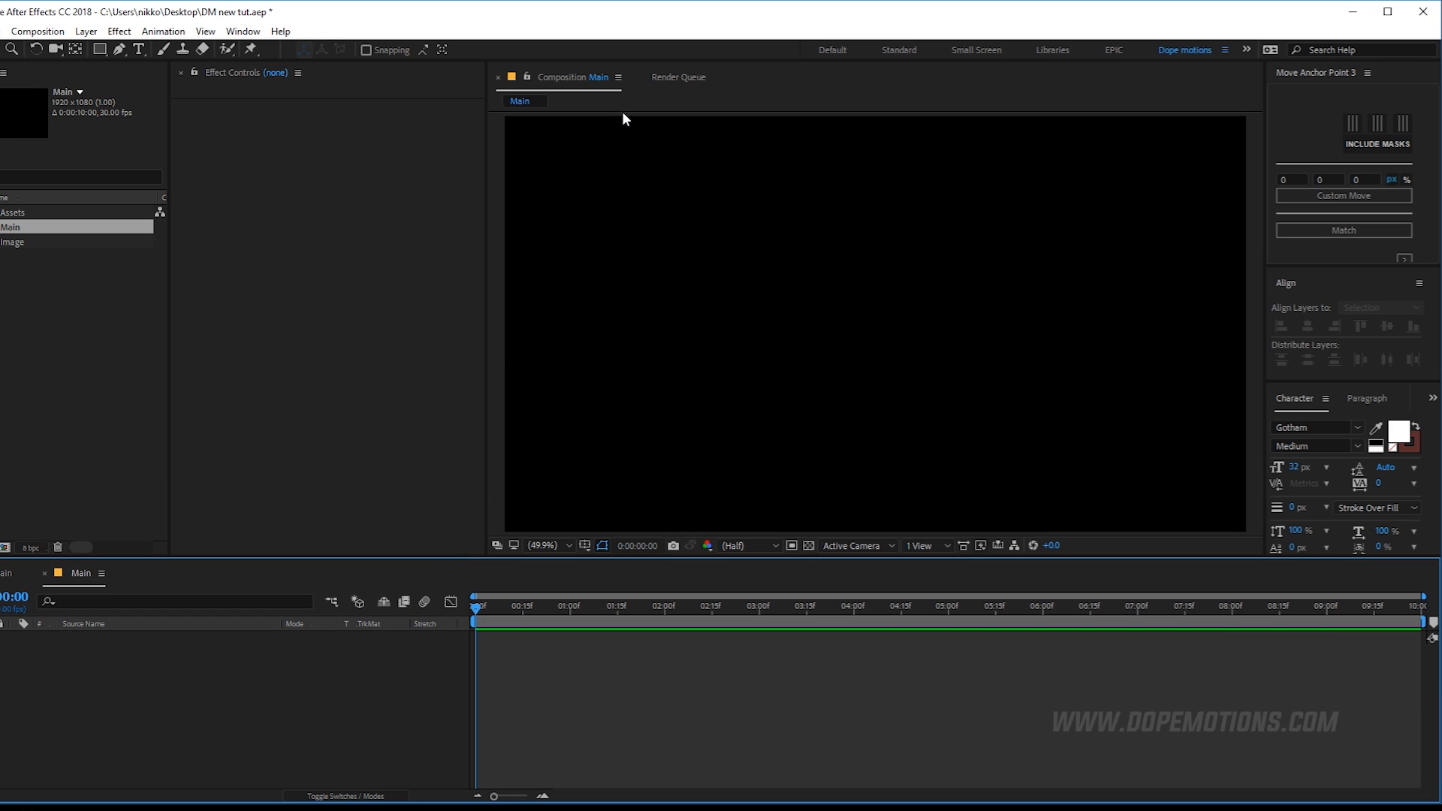
drag(99, 49, 190, 83)
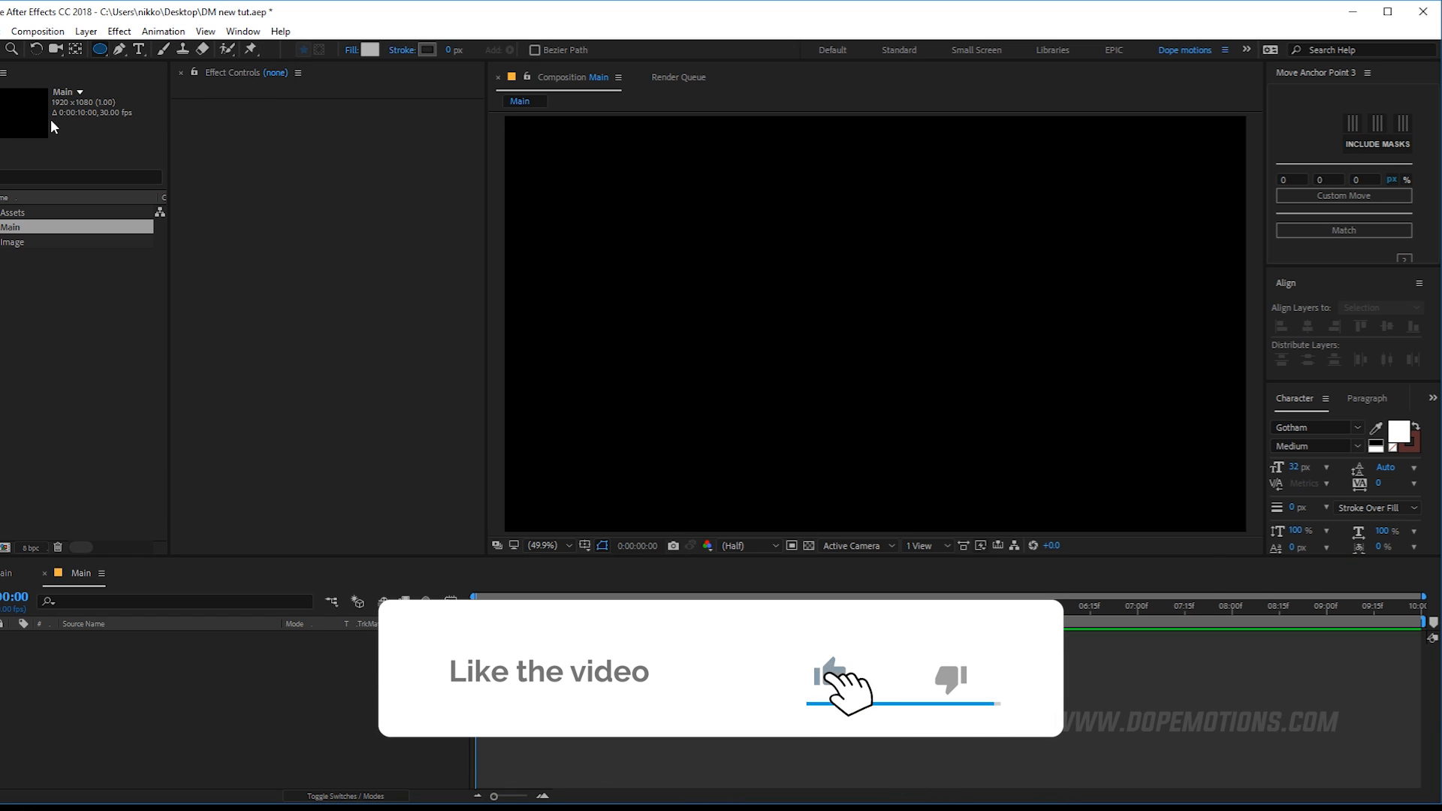
drag(760, 297, 947, 483)
key(v)
click(1310, 129)
click(1308, 326)
click(1387, 326)
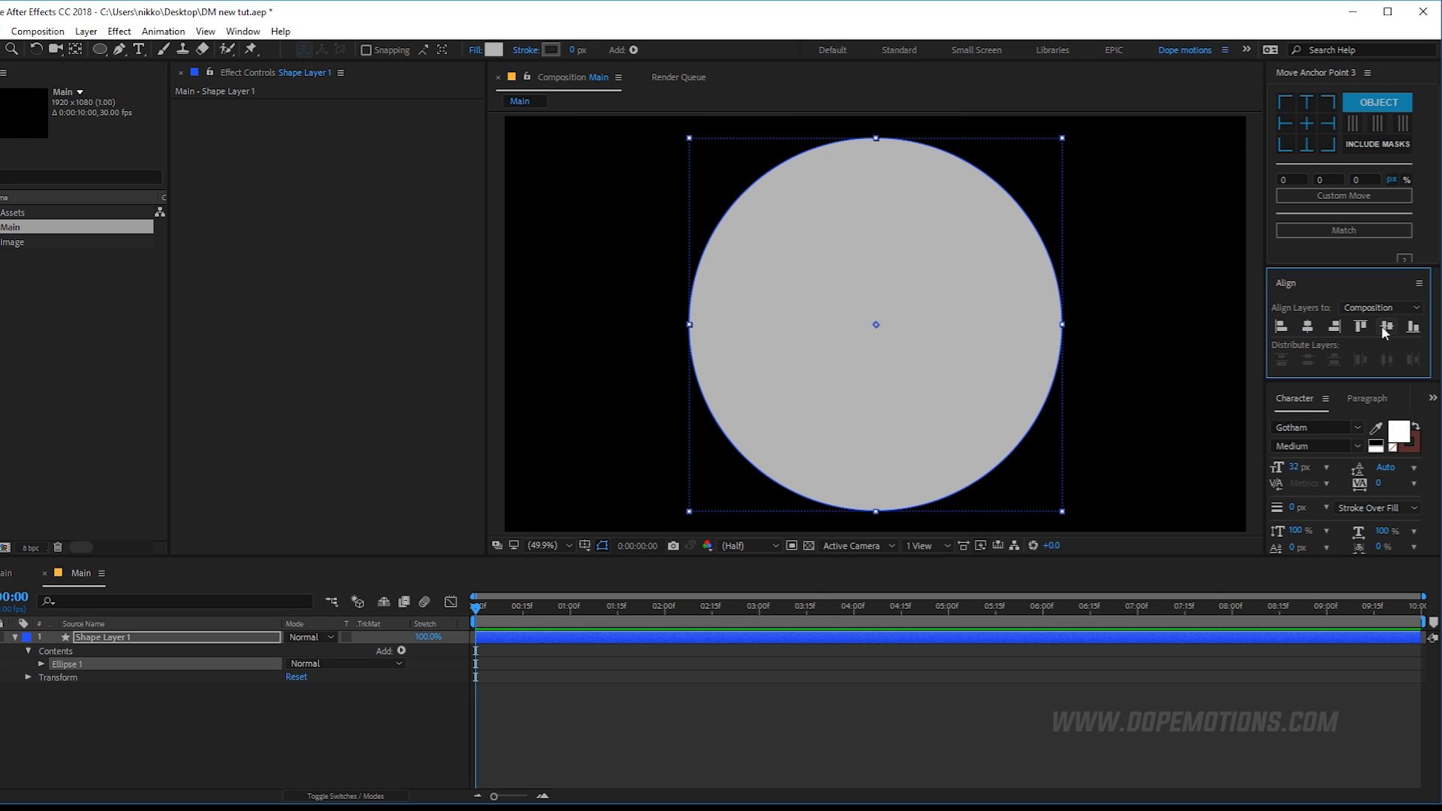
Enlarge the circle's Ellipse Path Size to about 1862 x 1862.
click(42, 664)
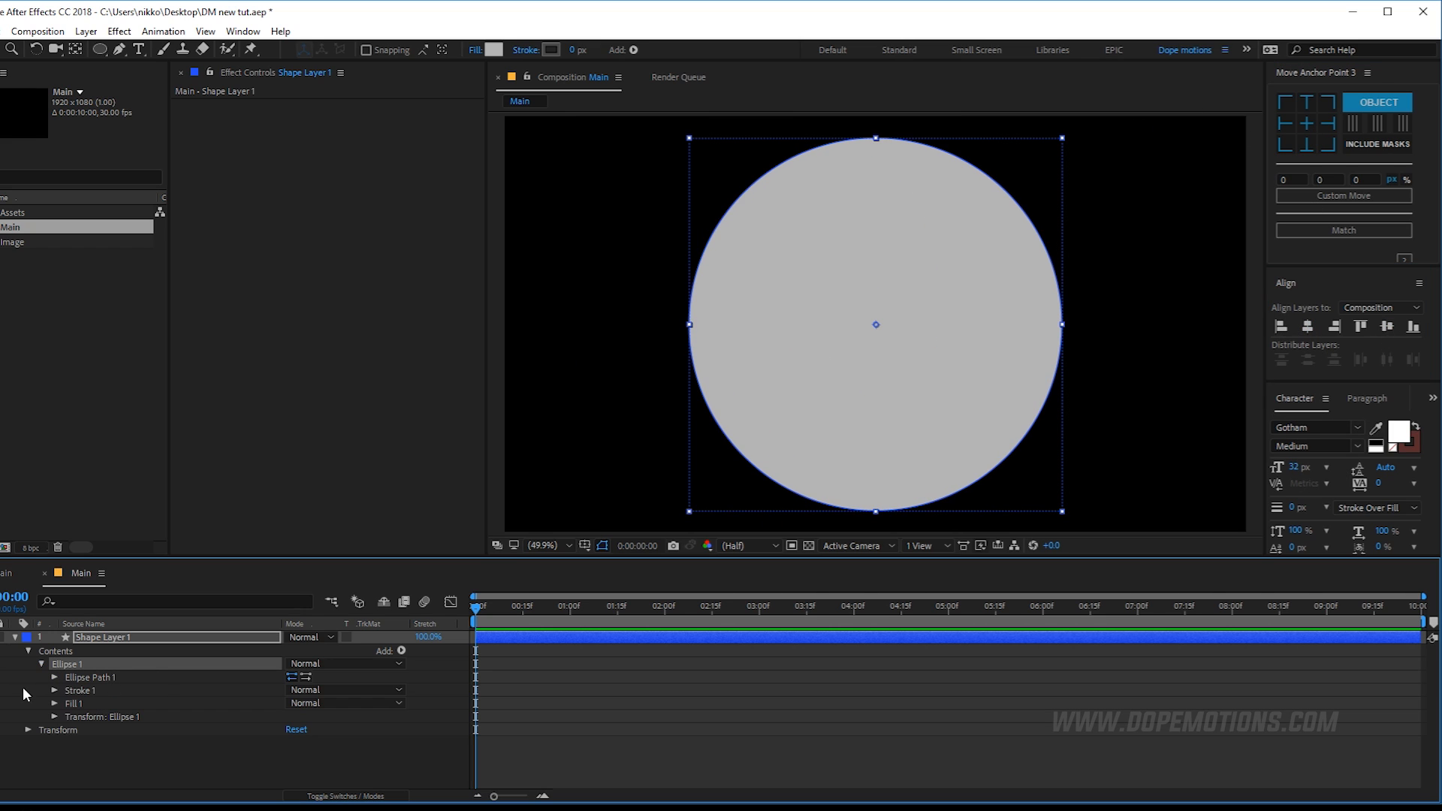
click(55, 677)
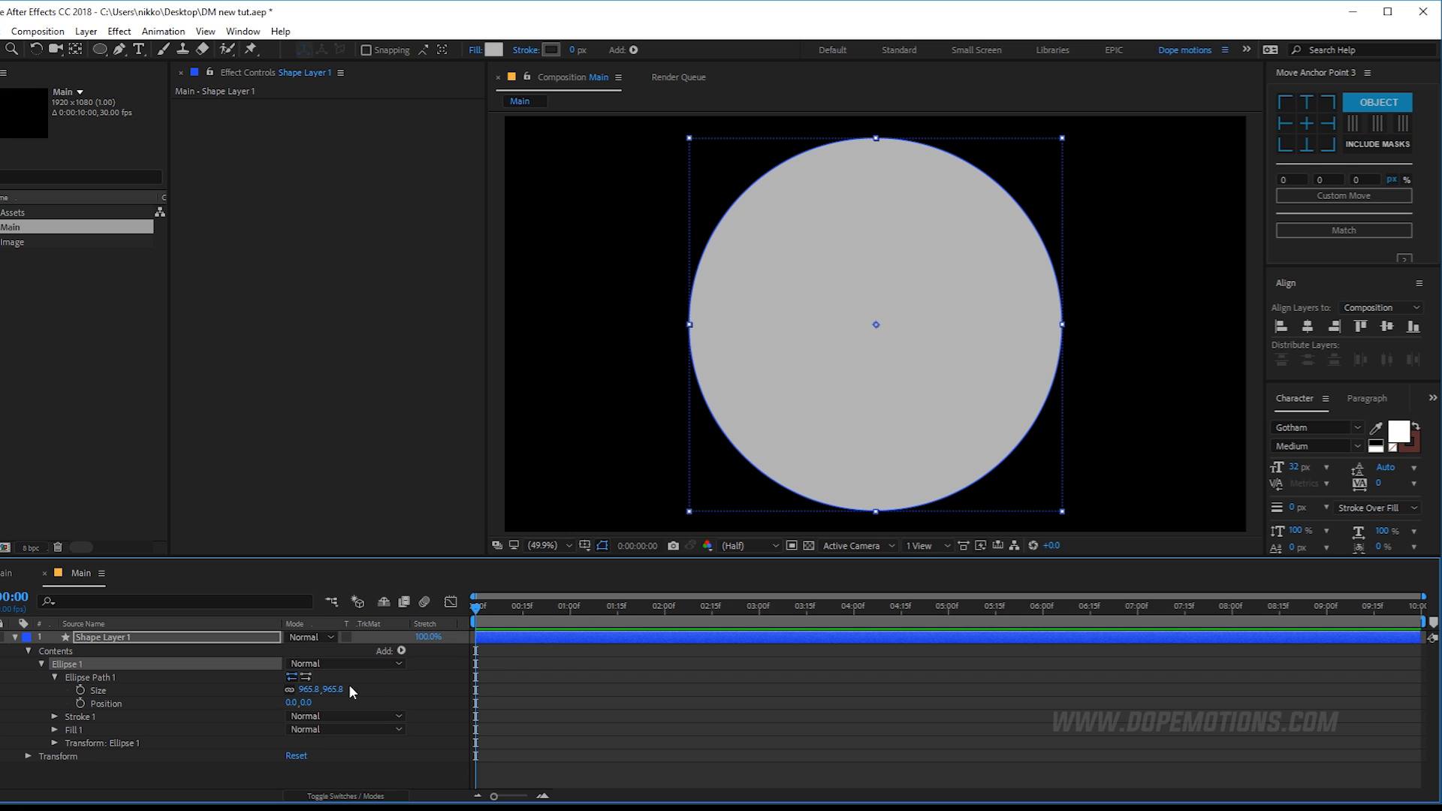
drag(323, 690, 1002, 669)
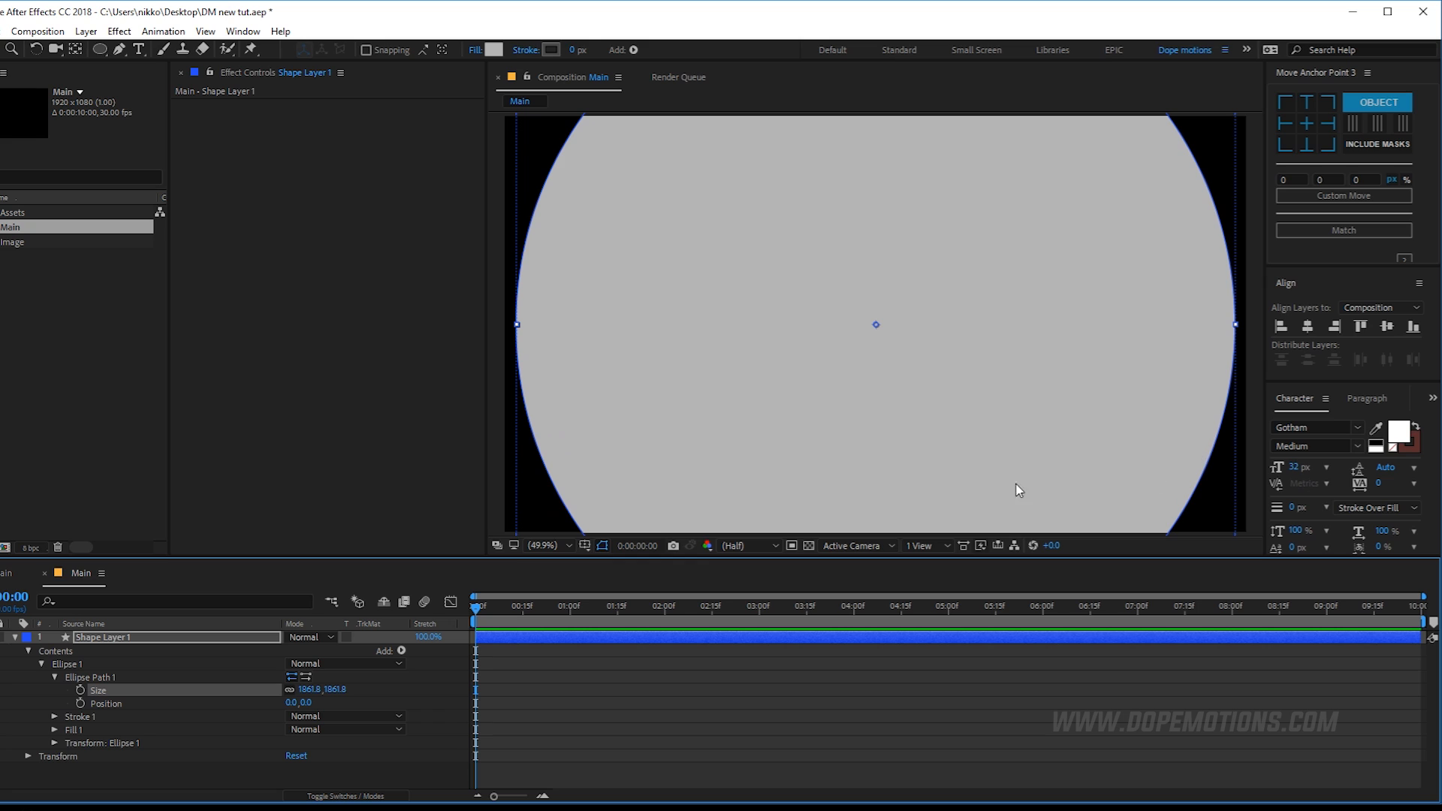
Add a keyframe for the circle's Ellipse Path Size at 2 seconds.
scroll(664, 695, up, 1)
drag(689, 798, 603, 798)
drag(746, 613, 855, 629)
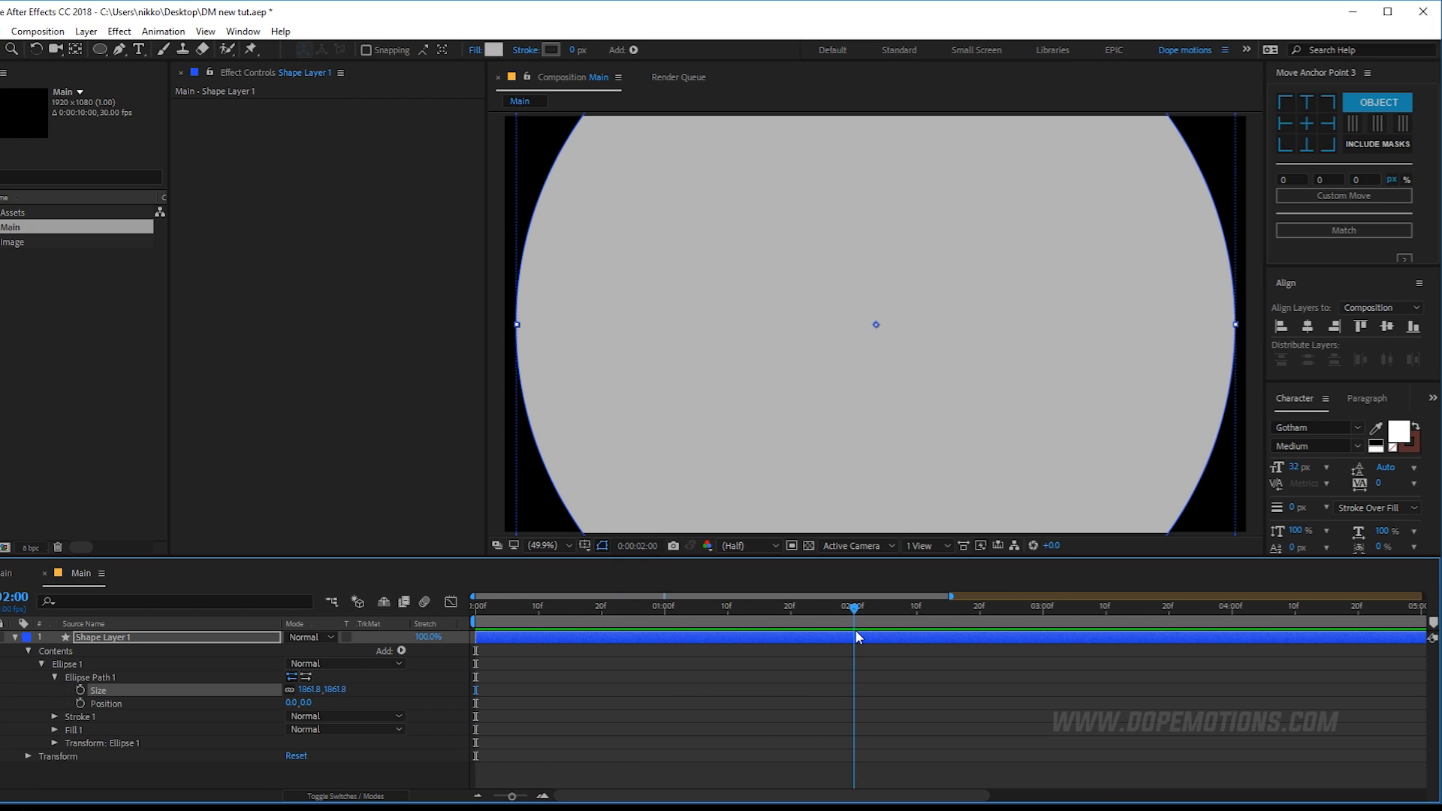
click(106, 639)
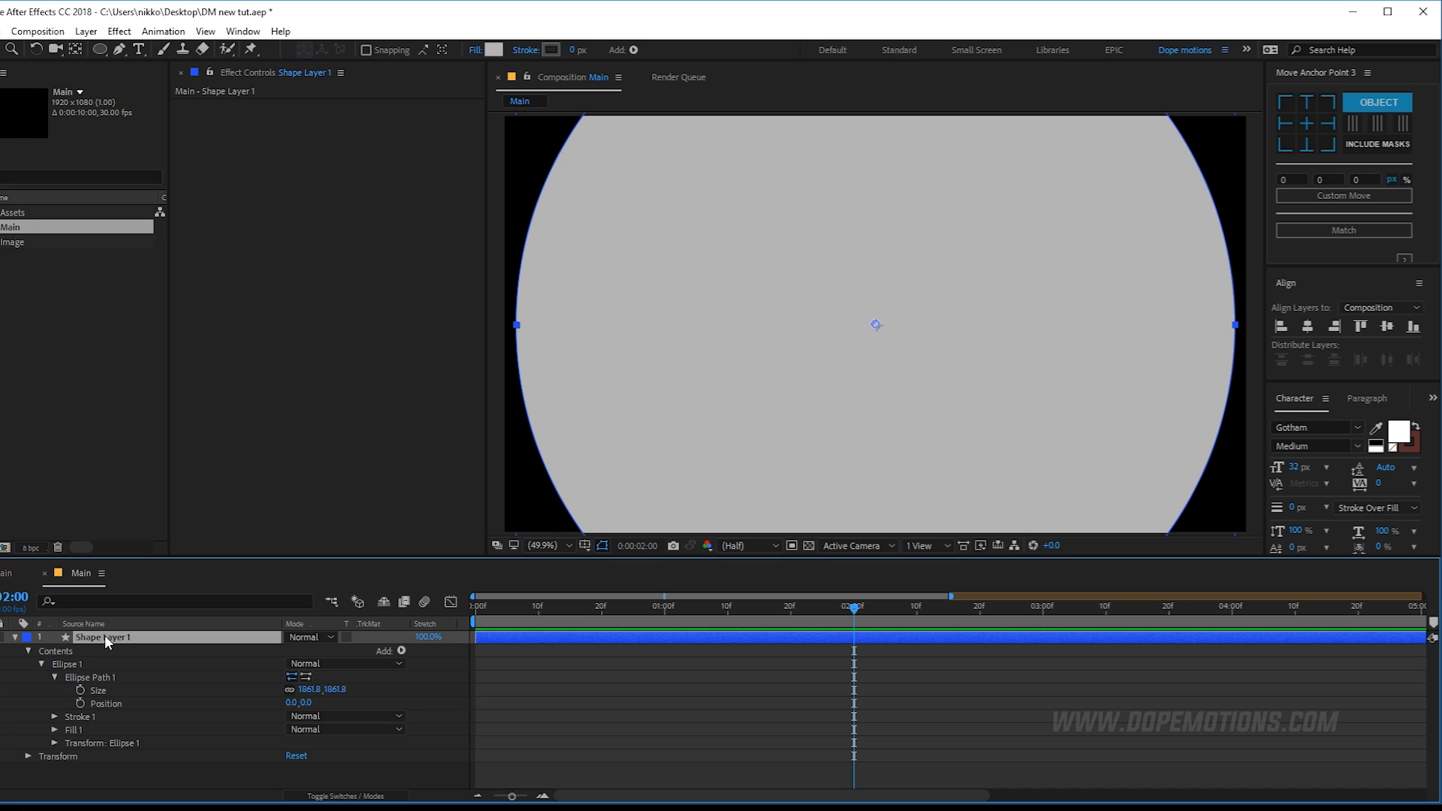
click(80, 691)
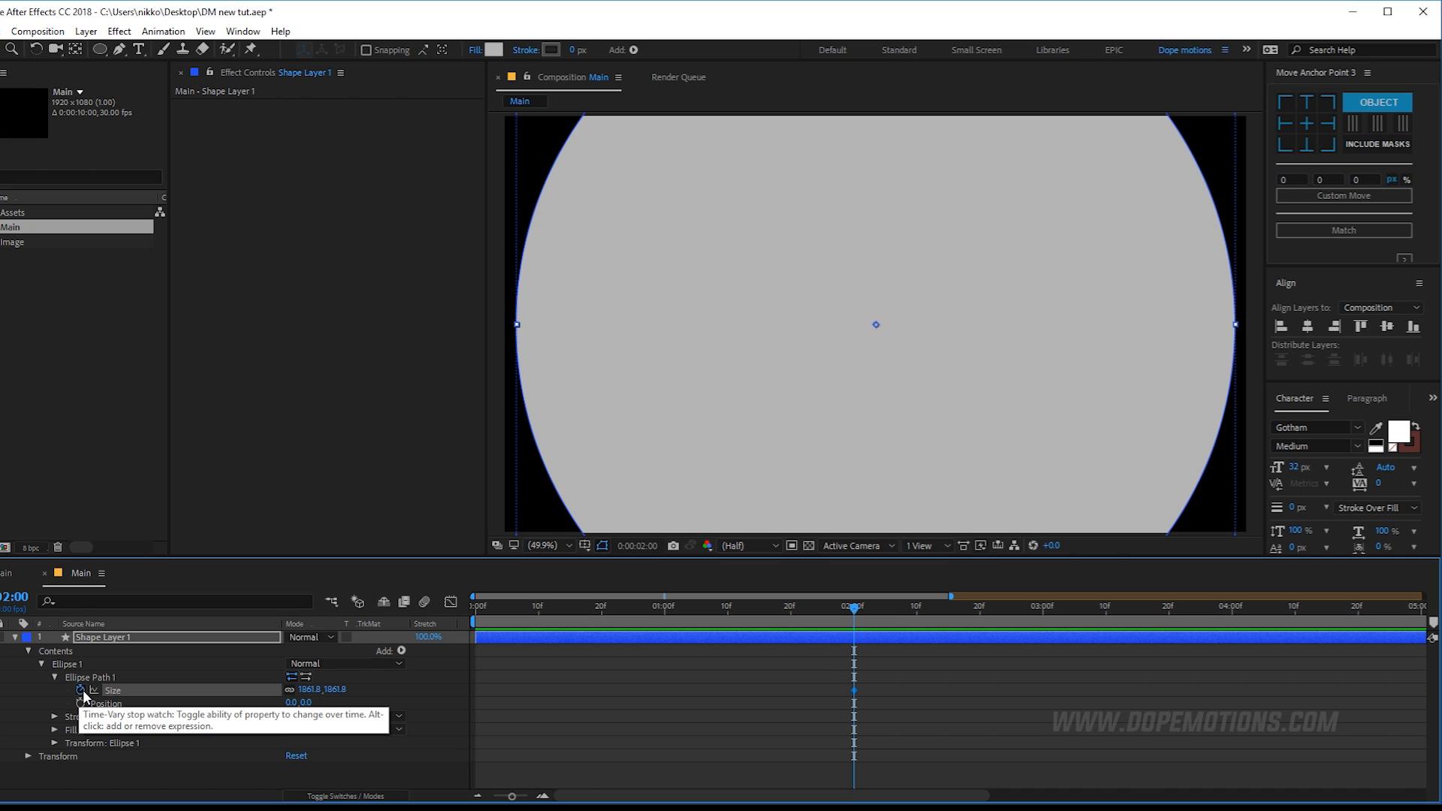
click(67, 664)
drag(723, 605, 854, 640)
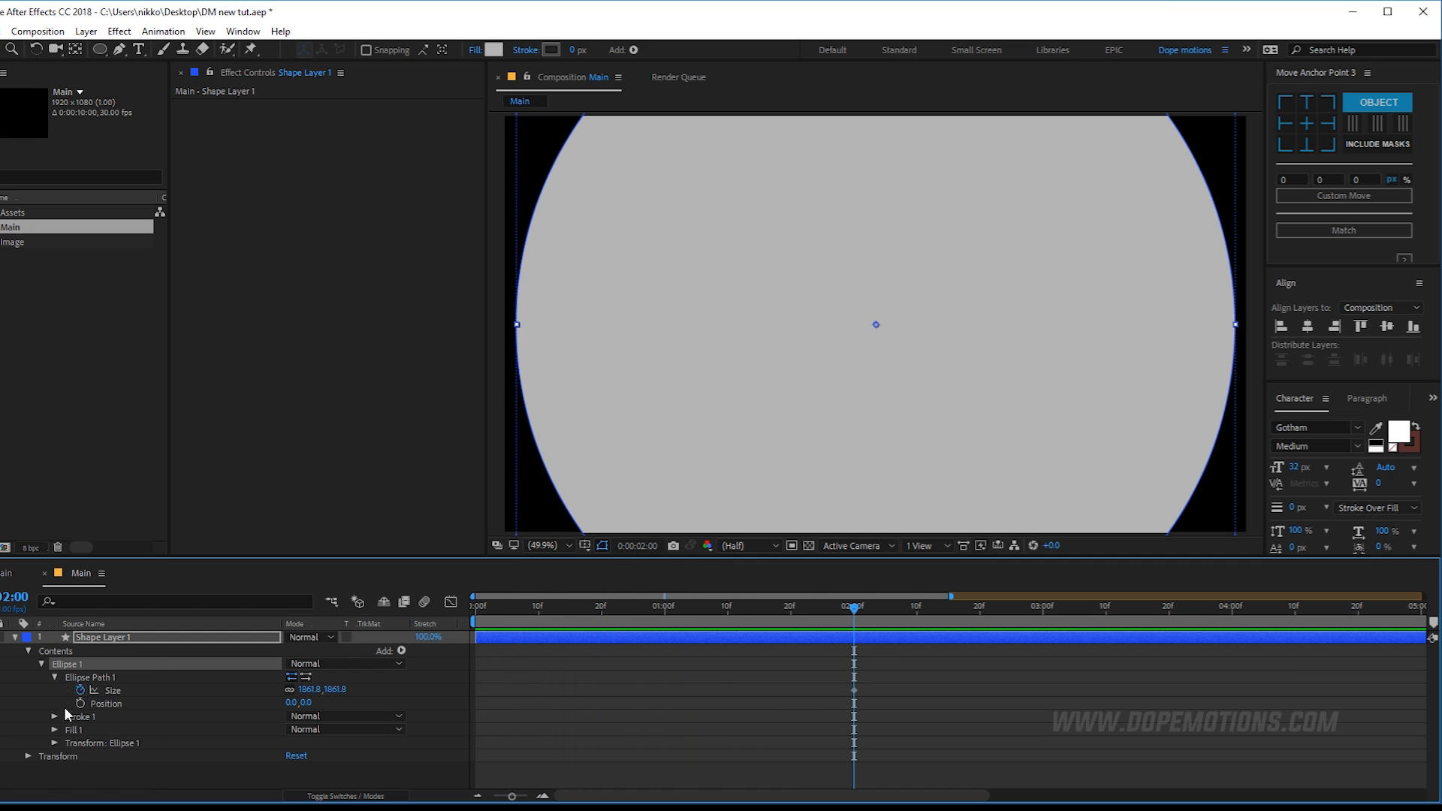
Add a Position keyframe to the circle layer at 2 seconds and reveal all of its keyframed properties.
click(119, 637)
key(p)
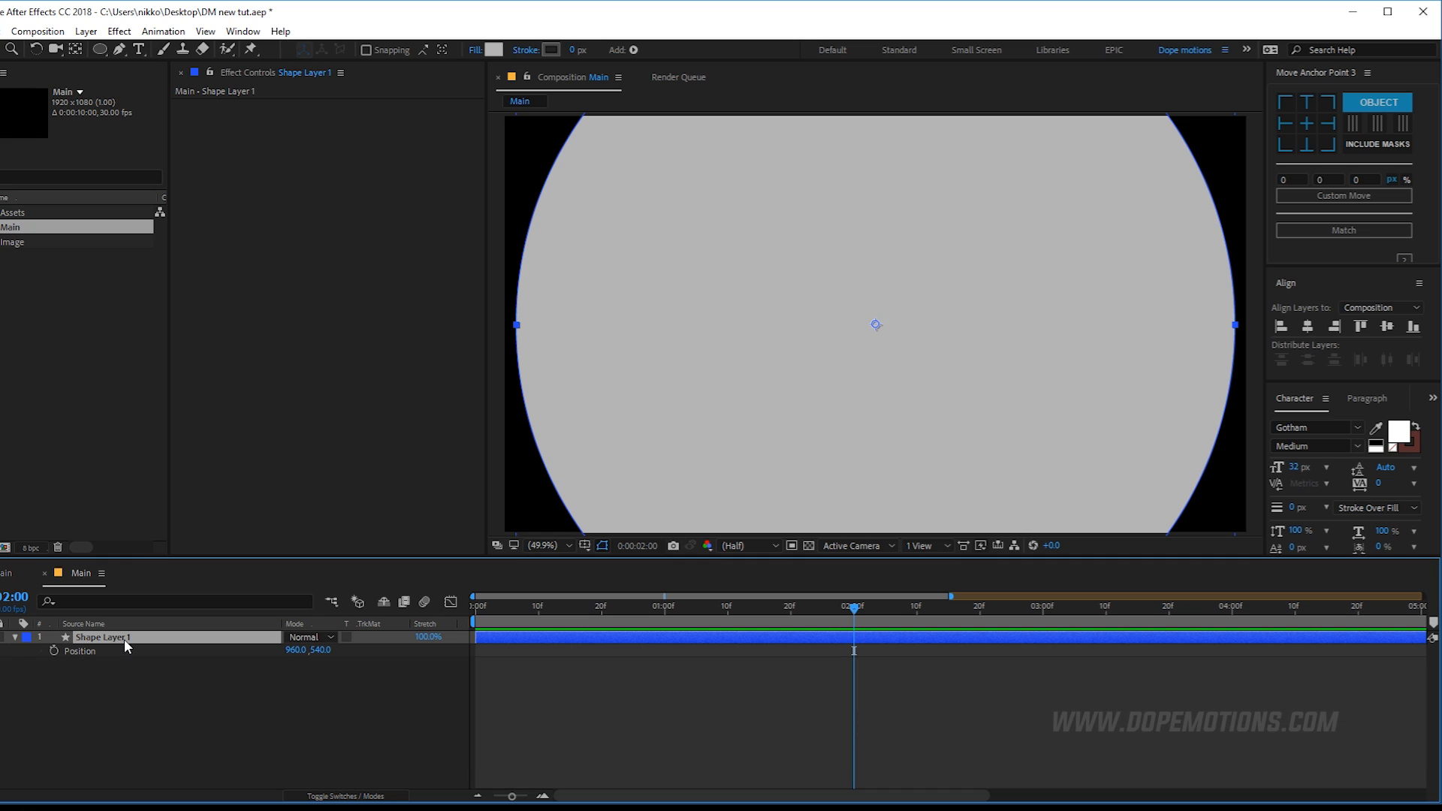
click(54, 651)
click(717, 686)
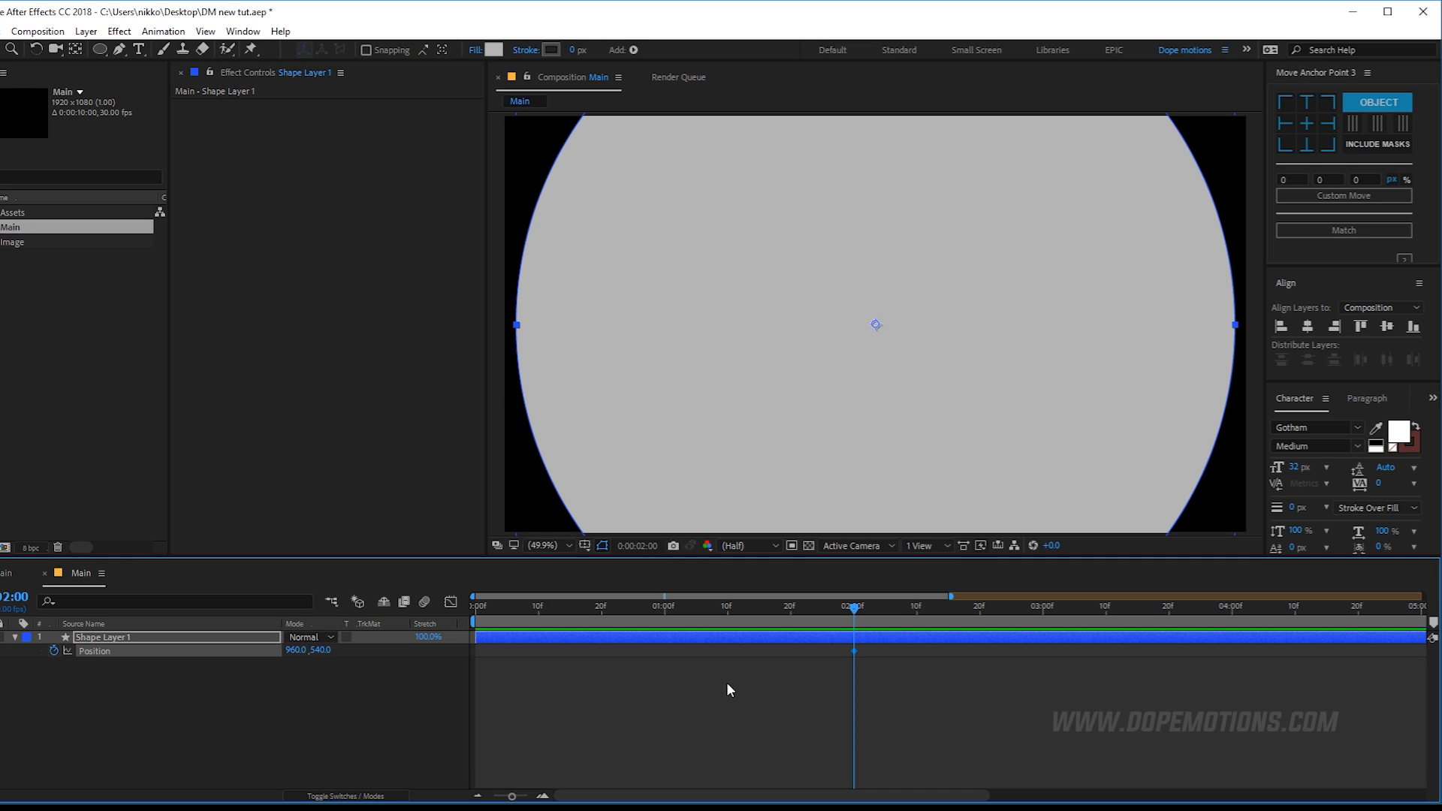
key(u)
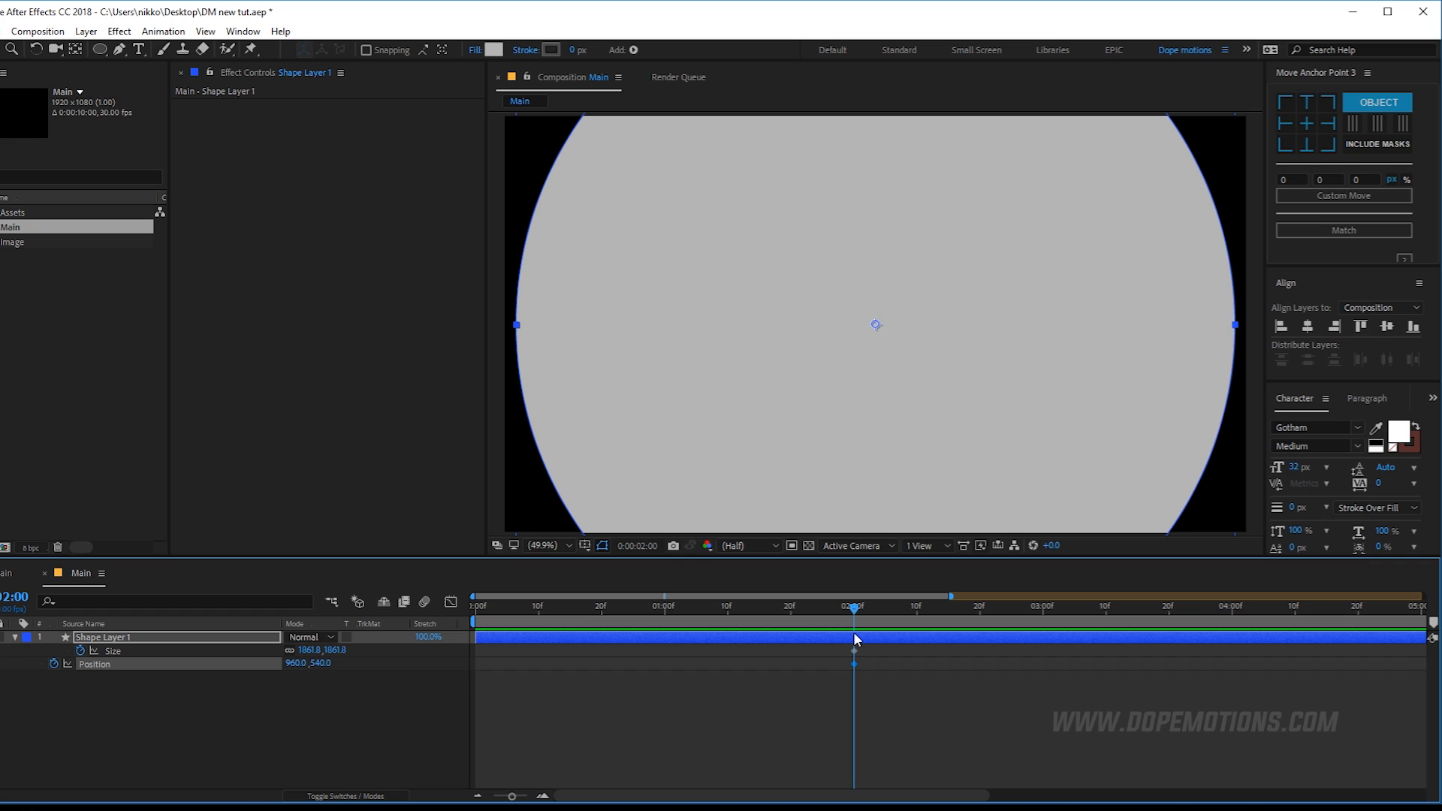
Add a Scale keyframe to the circle layer at 2 seconds.
drag(854, 607, 458, 621)
scroll(885, 403, down, 2)
click(852, 610)
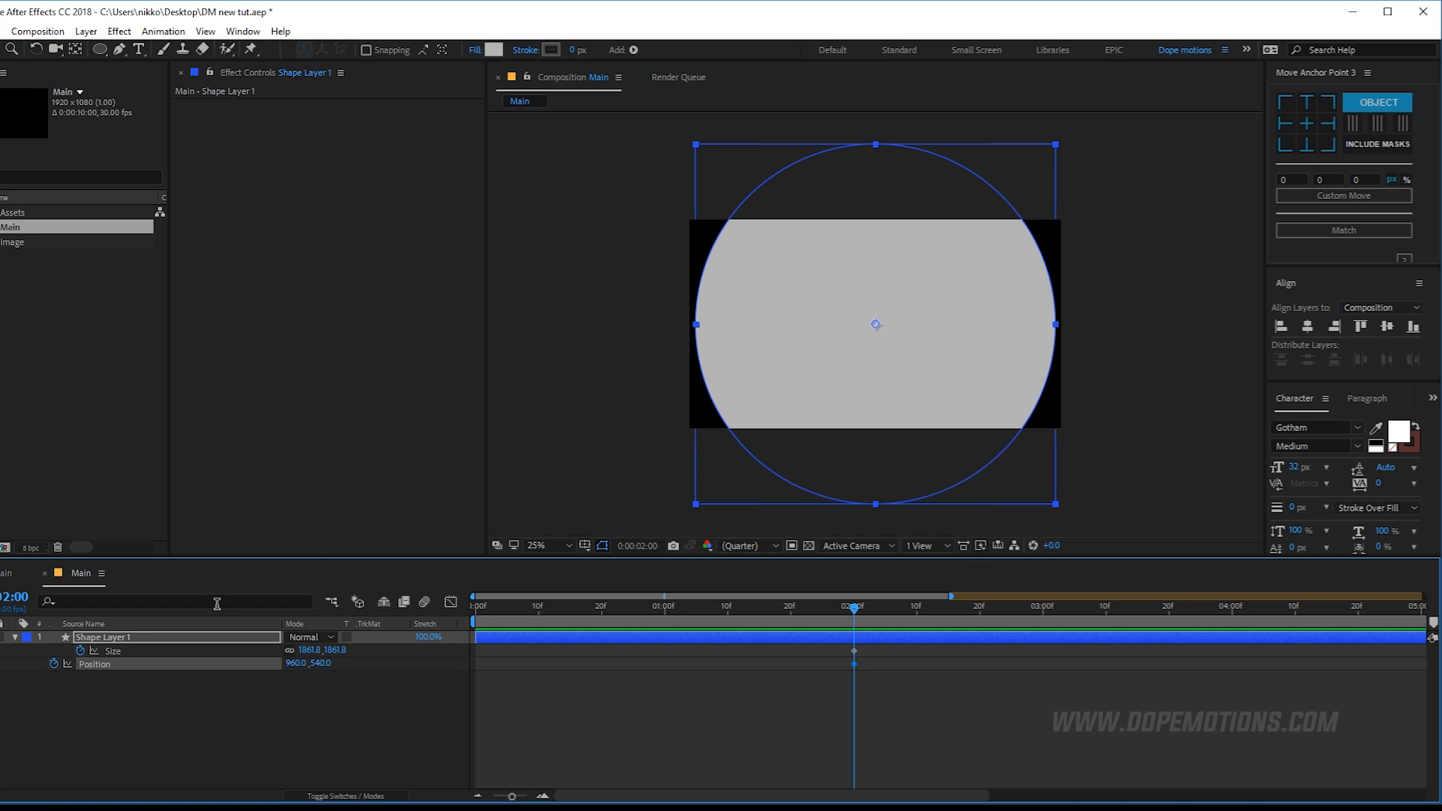
key(s)
click(53, 651)
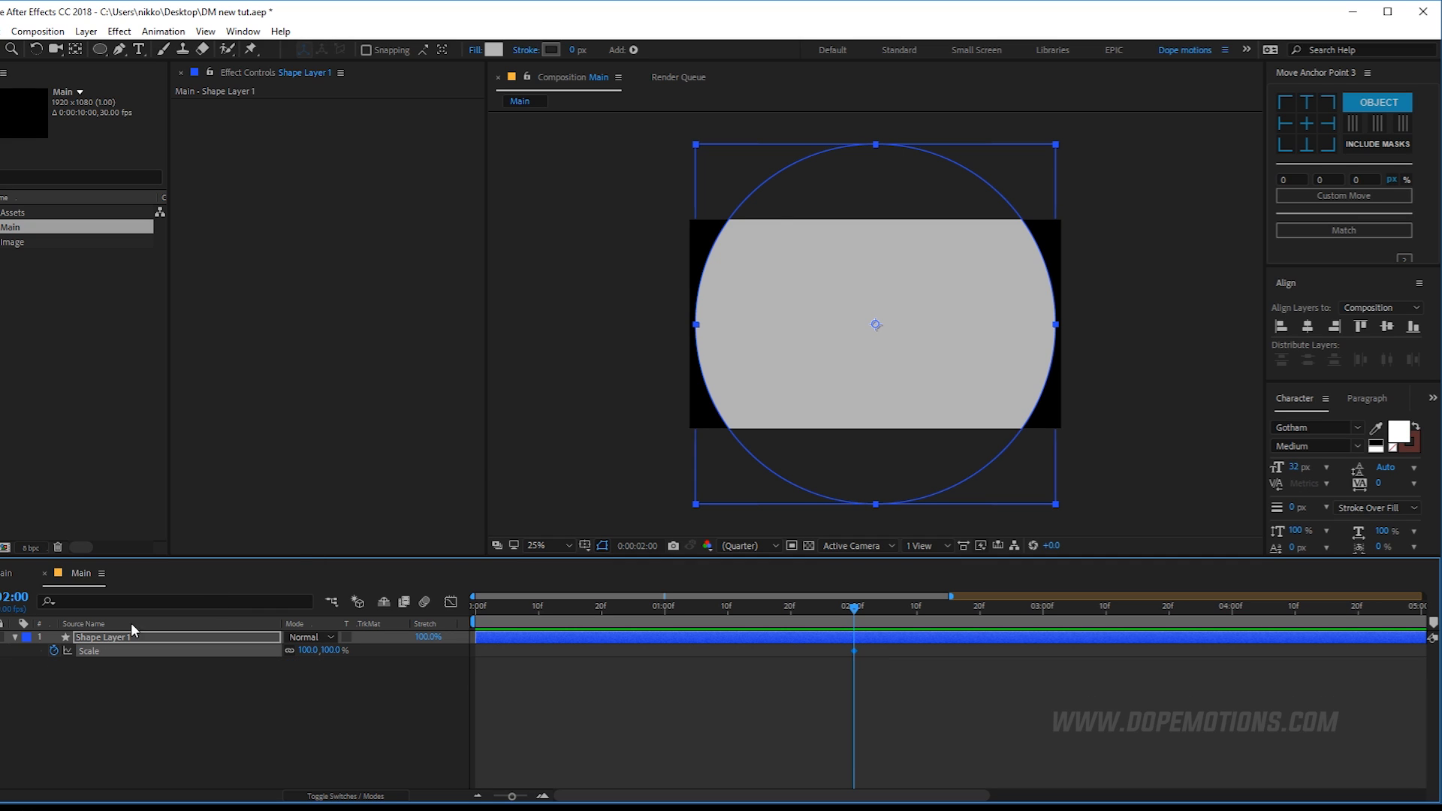
key(u)
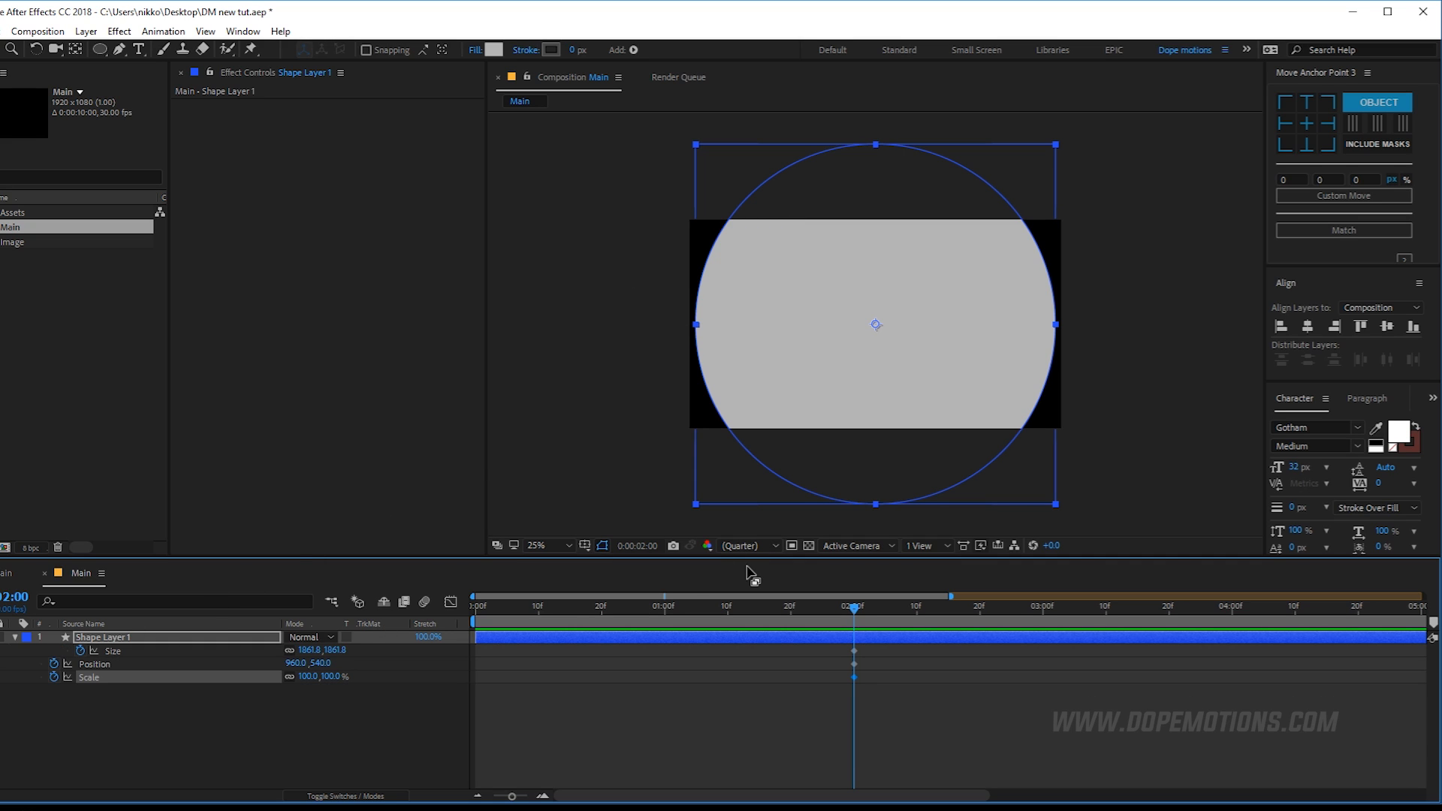
At 0 seconds, move the circle horizontally out of frame past the composition's left edge, to Position -980, 540.
drag(854, 624, 444, 625)
drag(967, 361, 634, 390)
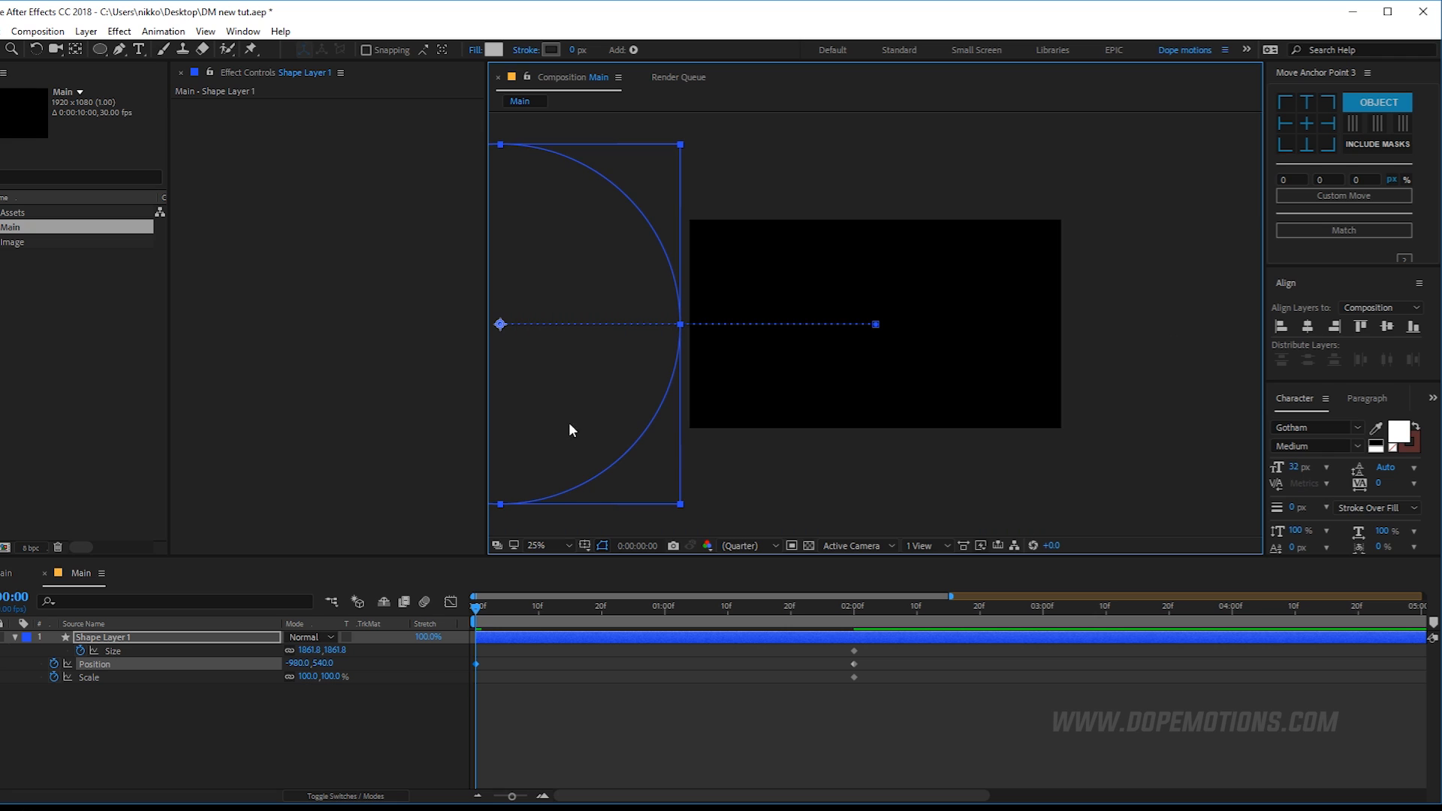
click(75, 701)
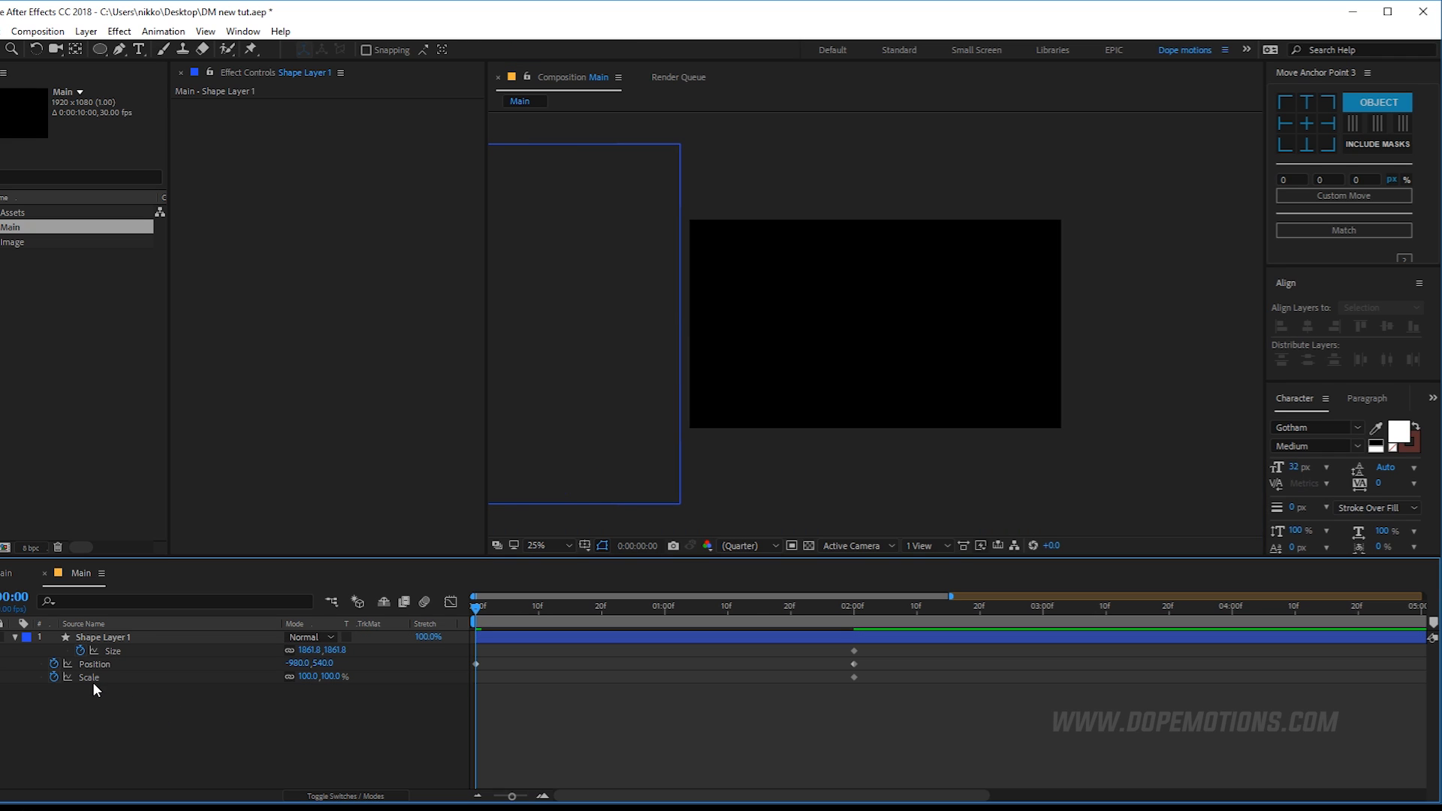
Set the circle layer's Scale to 50% at 0 seconds.
click(332, 676)
text(50)
key(Return)
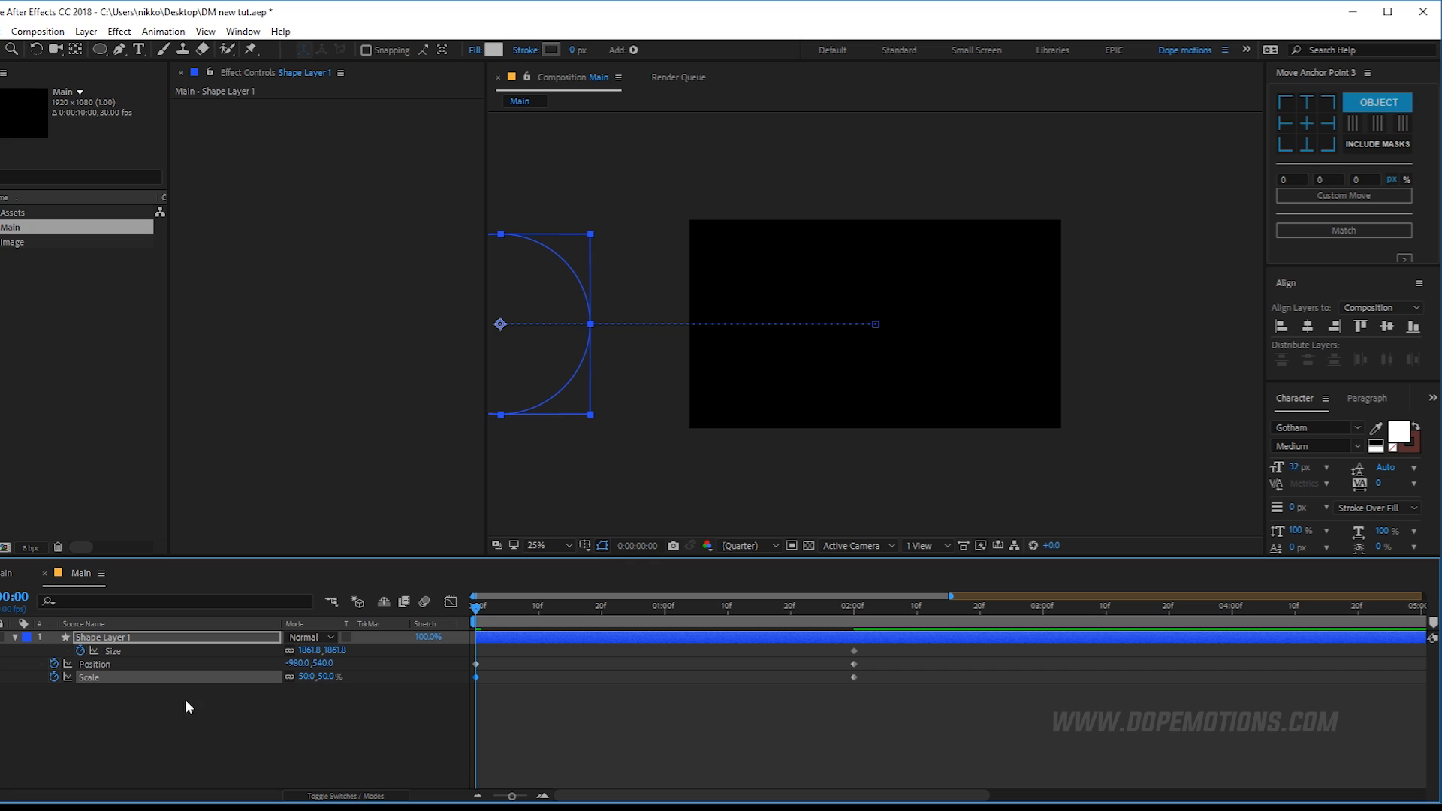
click(359, 747)
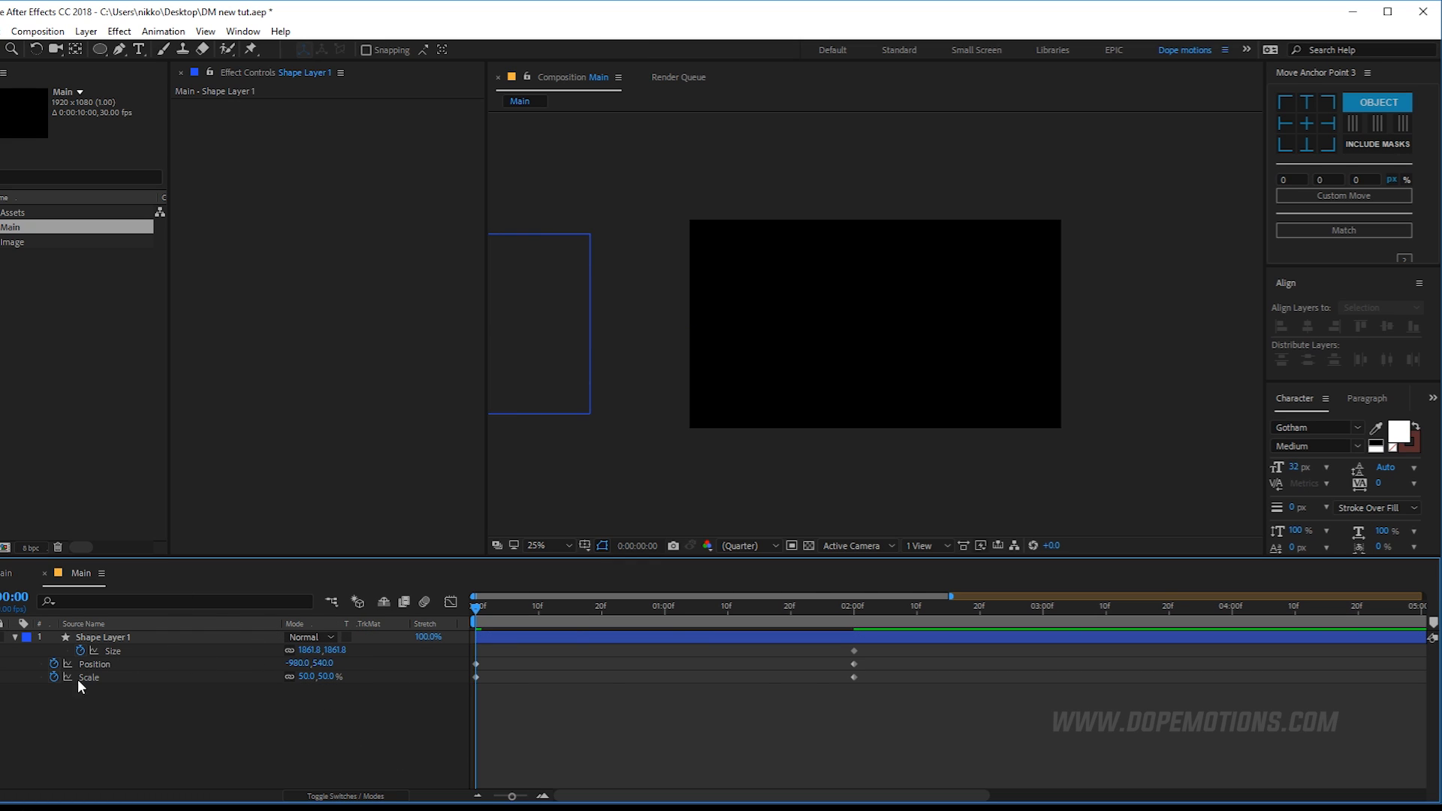
Remove the circle layer's Scale keyframes and set its Scale back to 100%.
click(54, 678)
click(330, 677)
text(100)
key(Return)
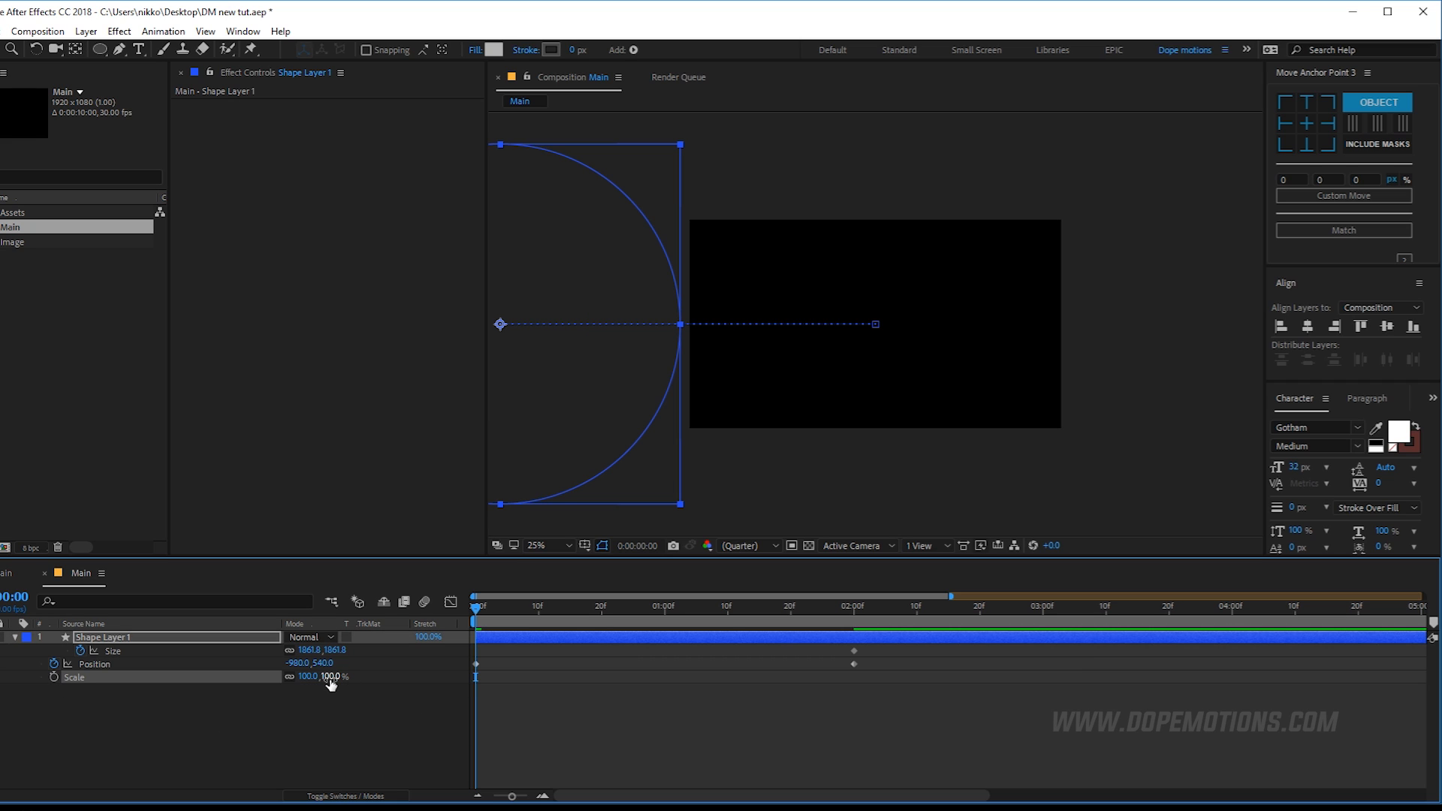
click(335, 697)
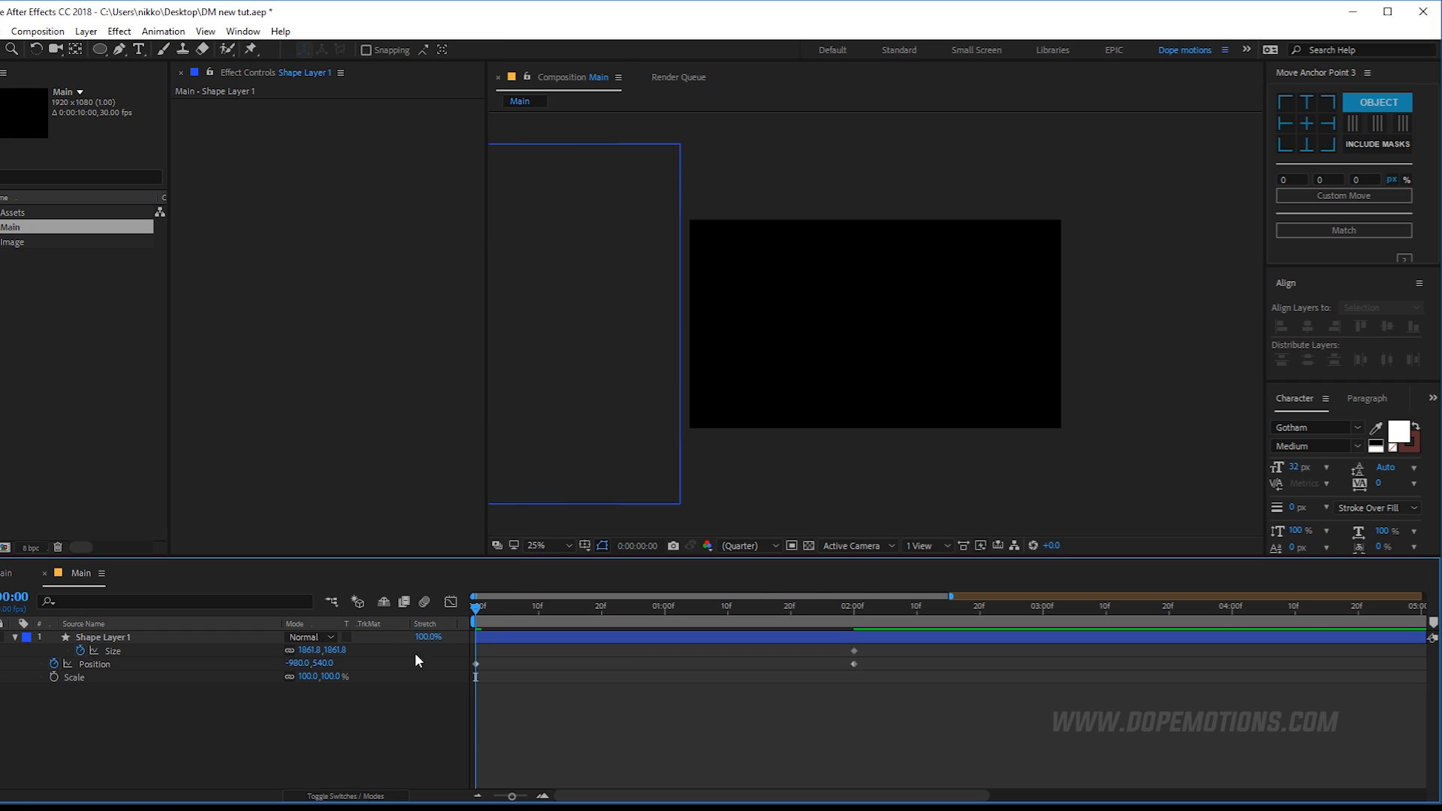
Reduce the circle's Ellipse Path Size to about 1143 x 1143 at 0 seconds.
drag(330, 650, 201, 672)
click(284, 771)
click(283, 770)
Scrub through the animation and apply Easy Ease to all Size and Position keyframes.
drag(483, 615, 0, 672)
drag(485, 612, 383, 723)
key(F9)
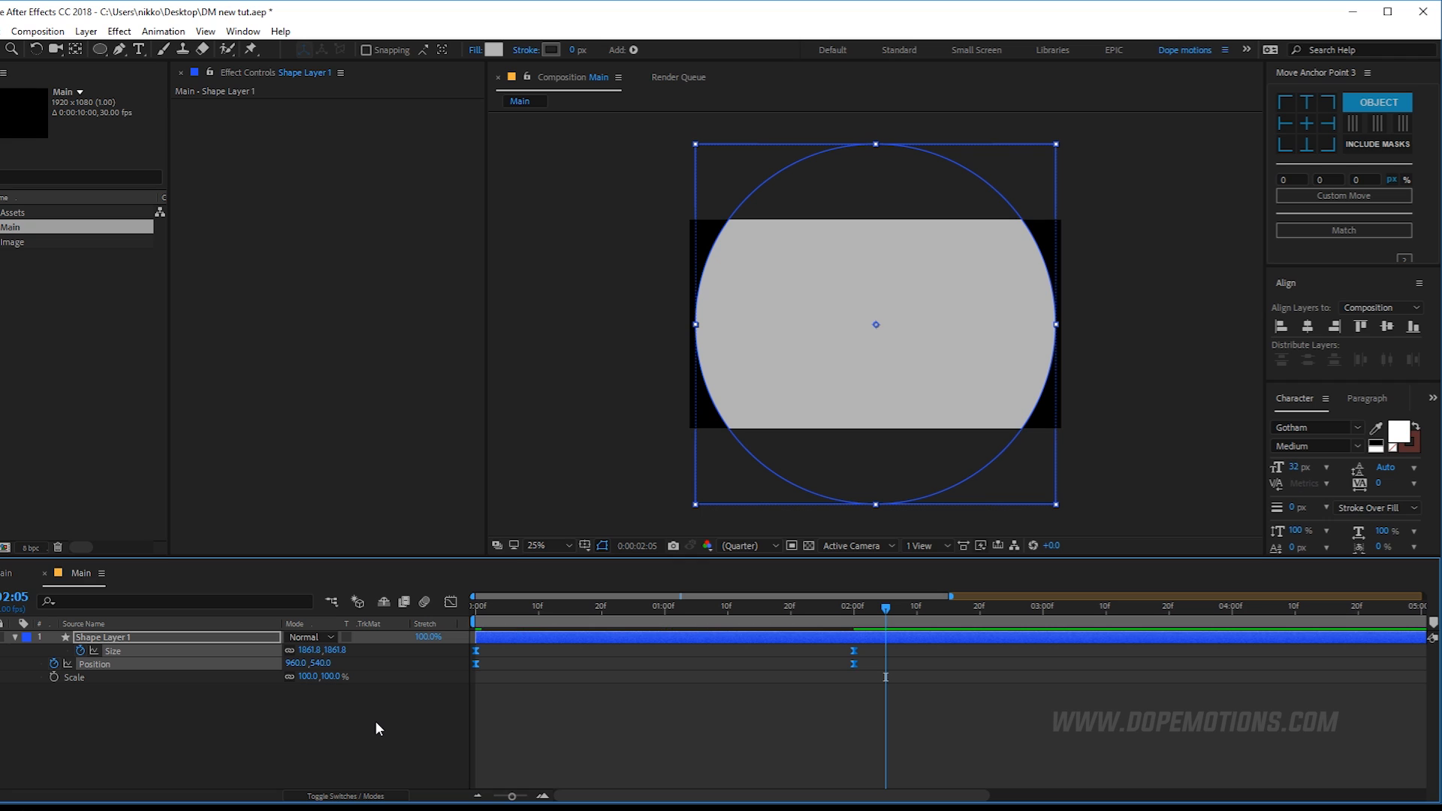
Reshape the Size and Position speed graphs so the motion peaks early and slows gradually toward the last keyframes.
click(451, 602)
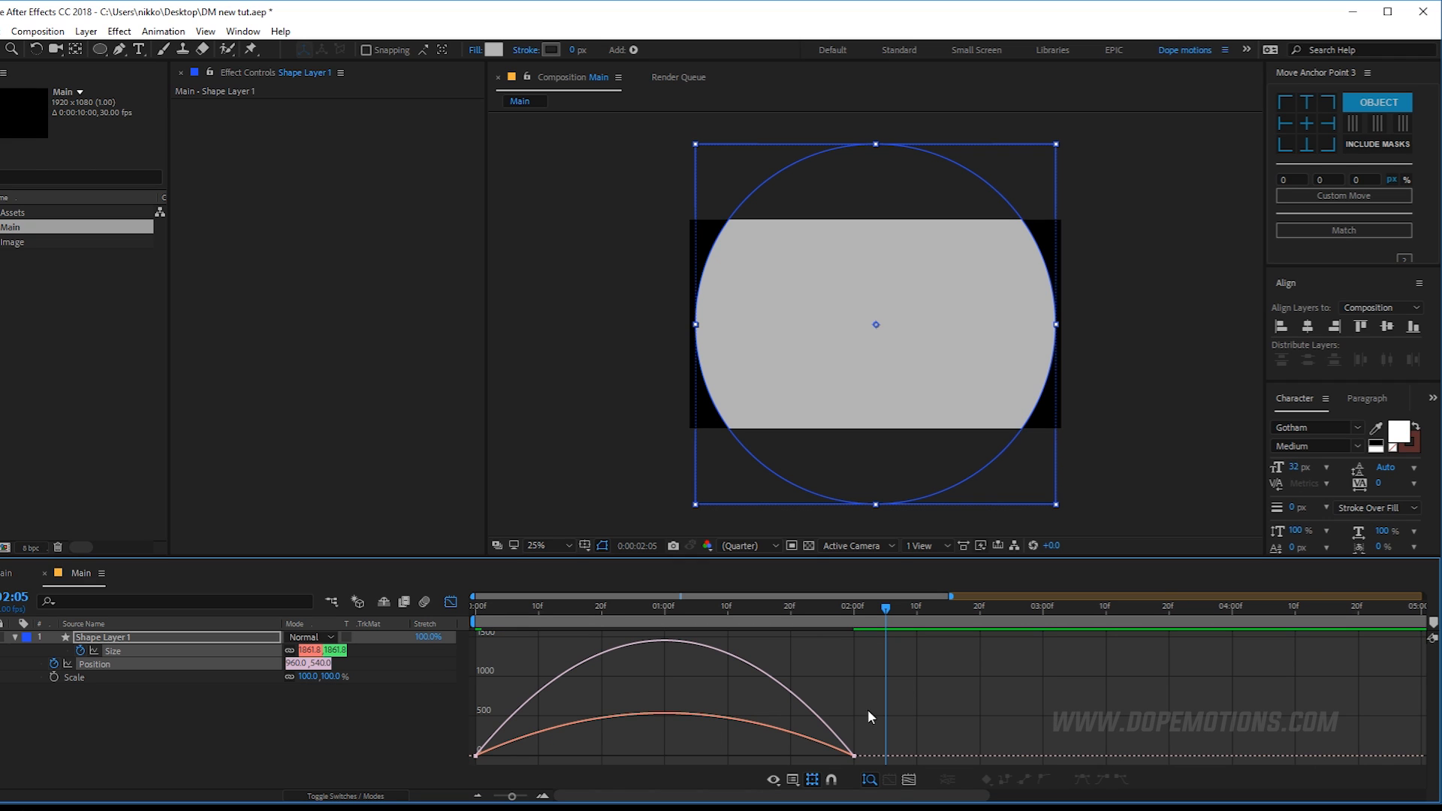
drag(872, 755, 628, 753)
drag(534, 728, 411, 777)
drag(539, 750, 503, 751)
Preview the circle's eased entrance from the start, closing the Graph Editor between playbacks.
click(475, 606)
key(space)
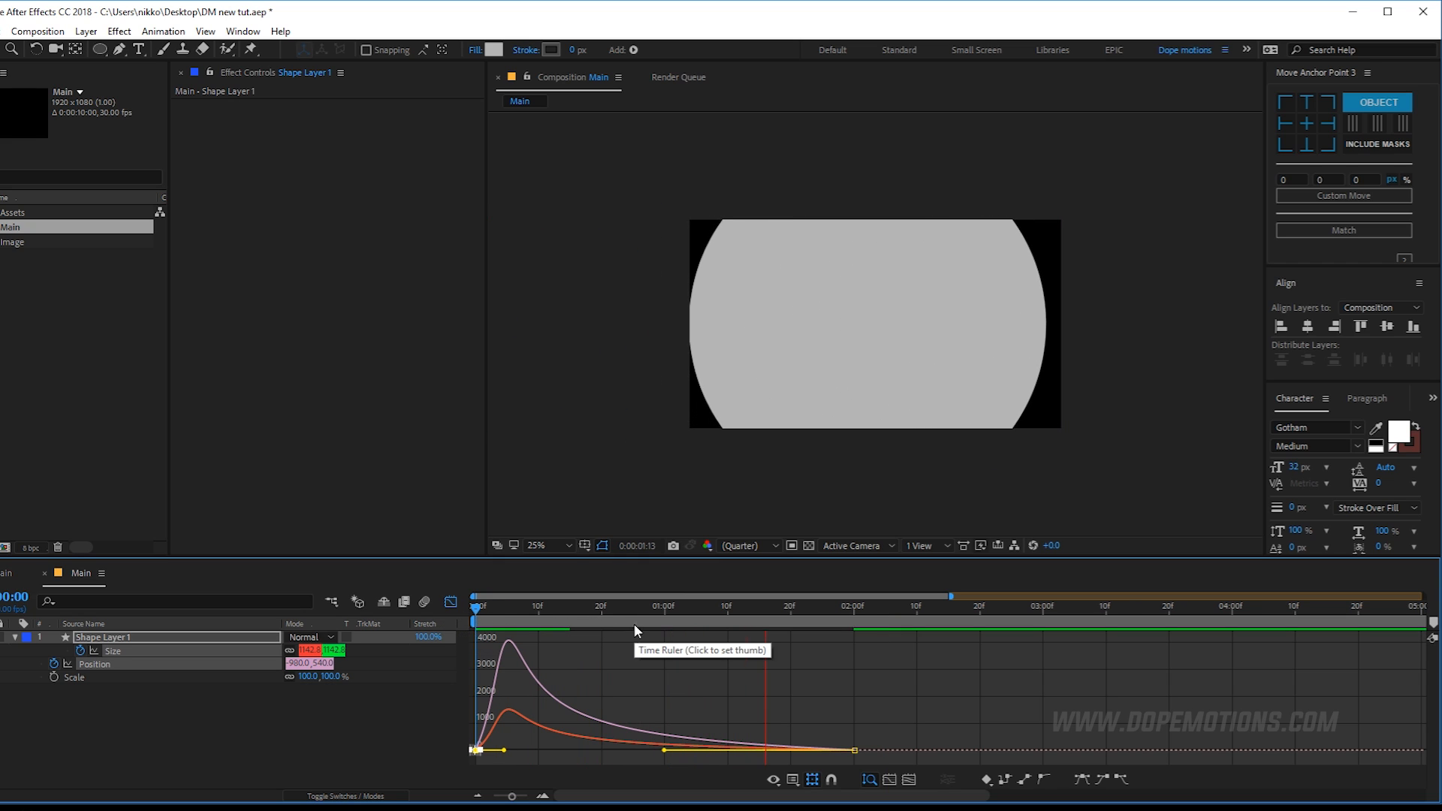
key(space)
click(450, 601)
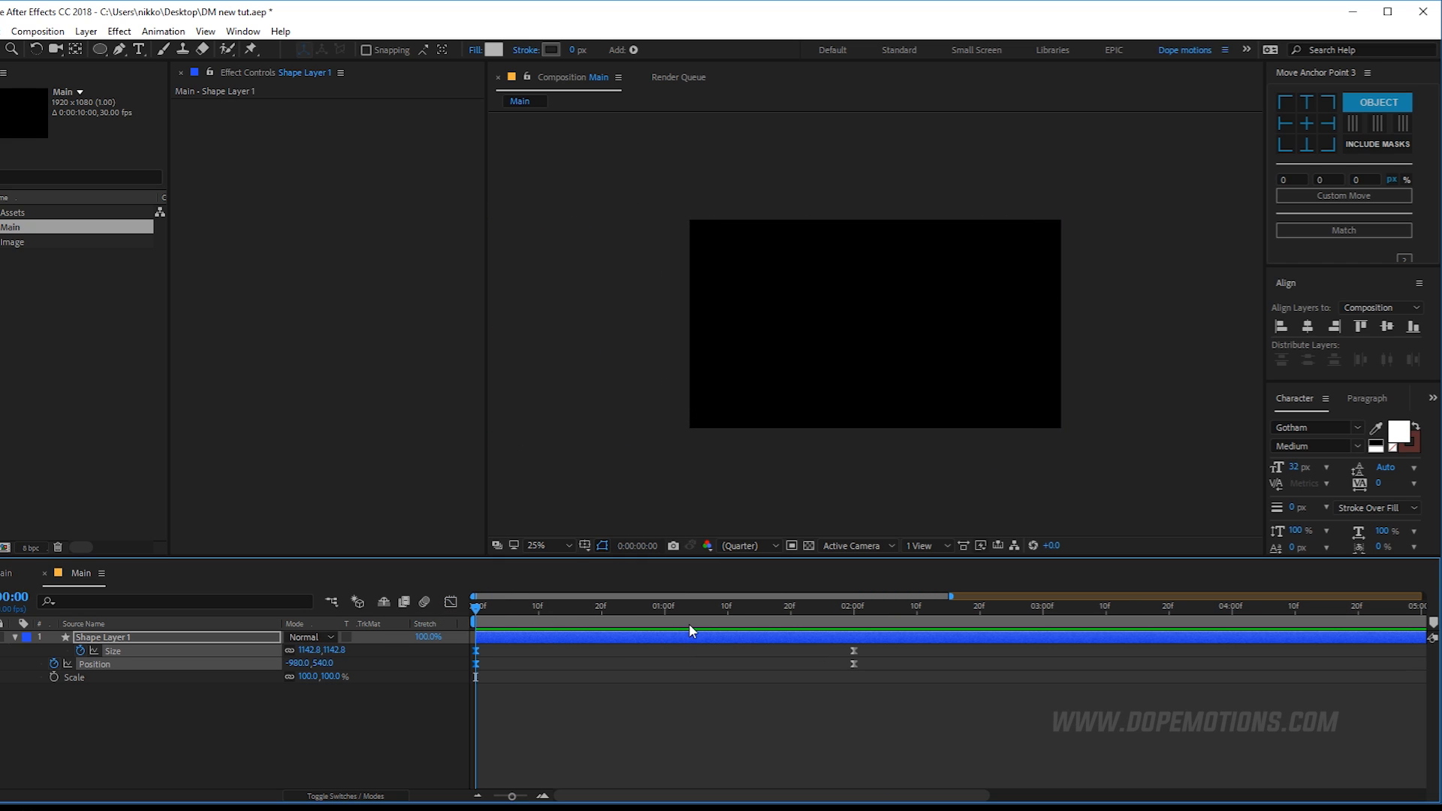
key(space)
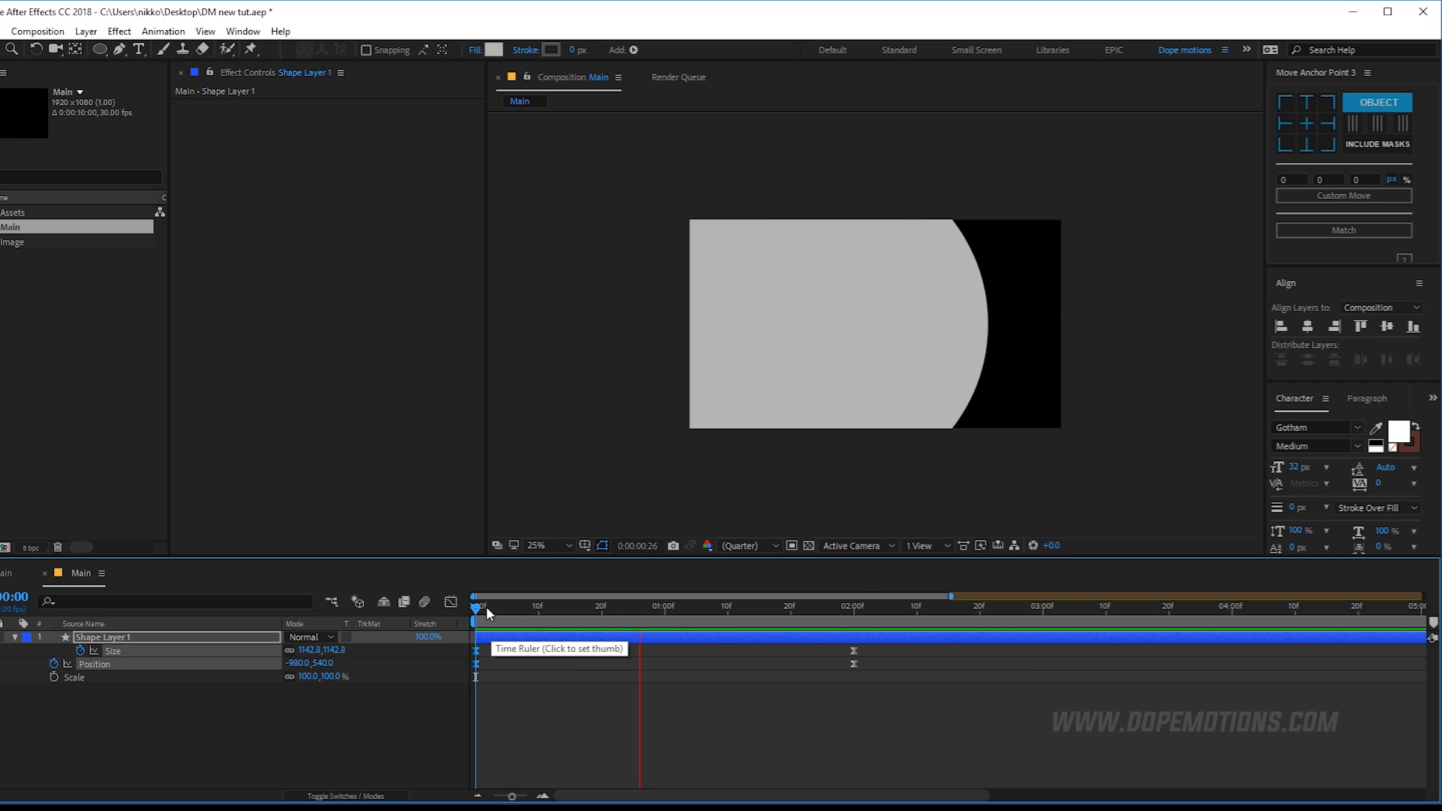
key(space)
Set the circle's Ellipse Path Size to 80 x 80 at 0 seconds.
click(197, 702)
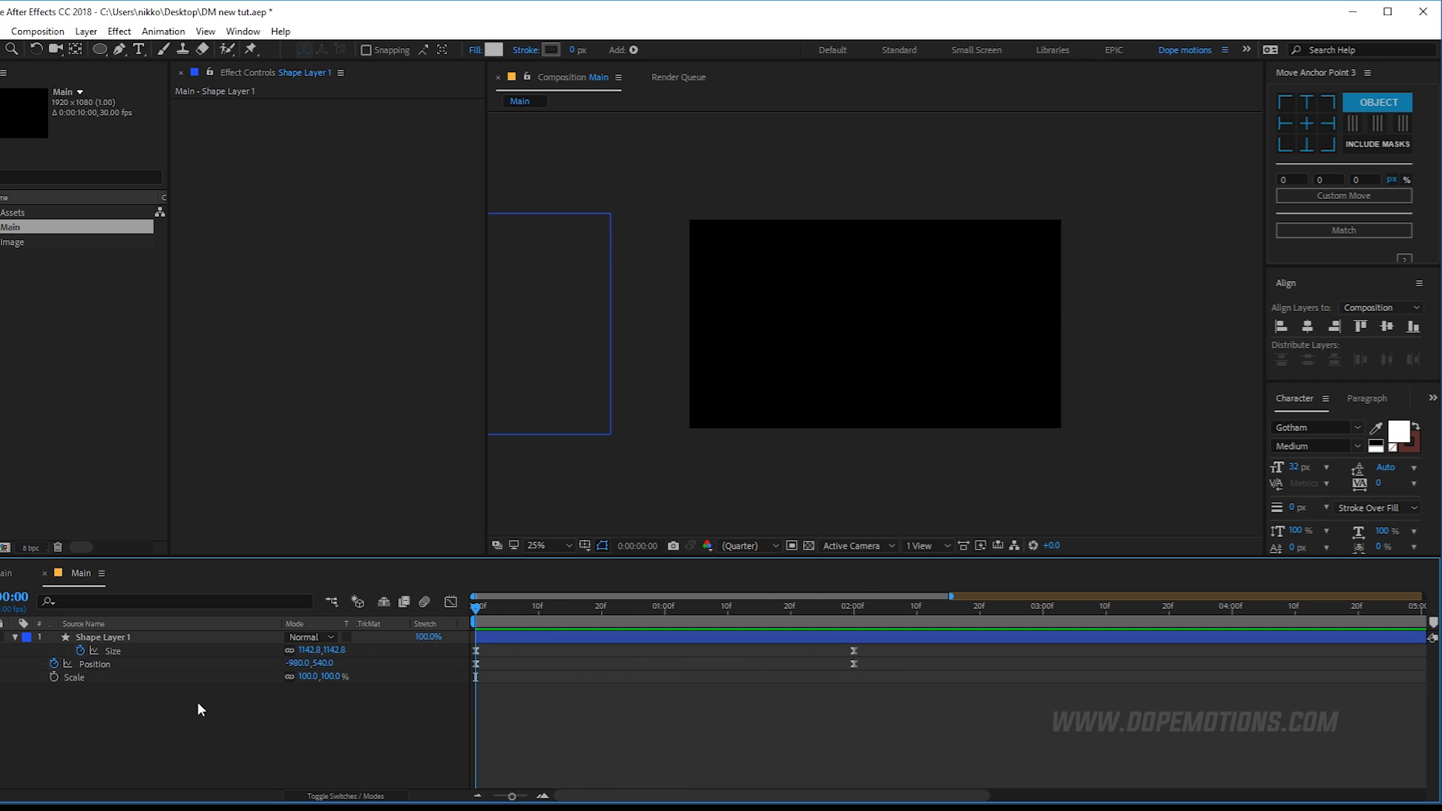
click(339, 651)
click(406, 704)
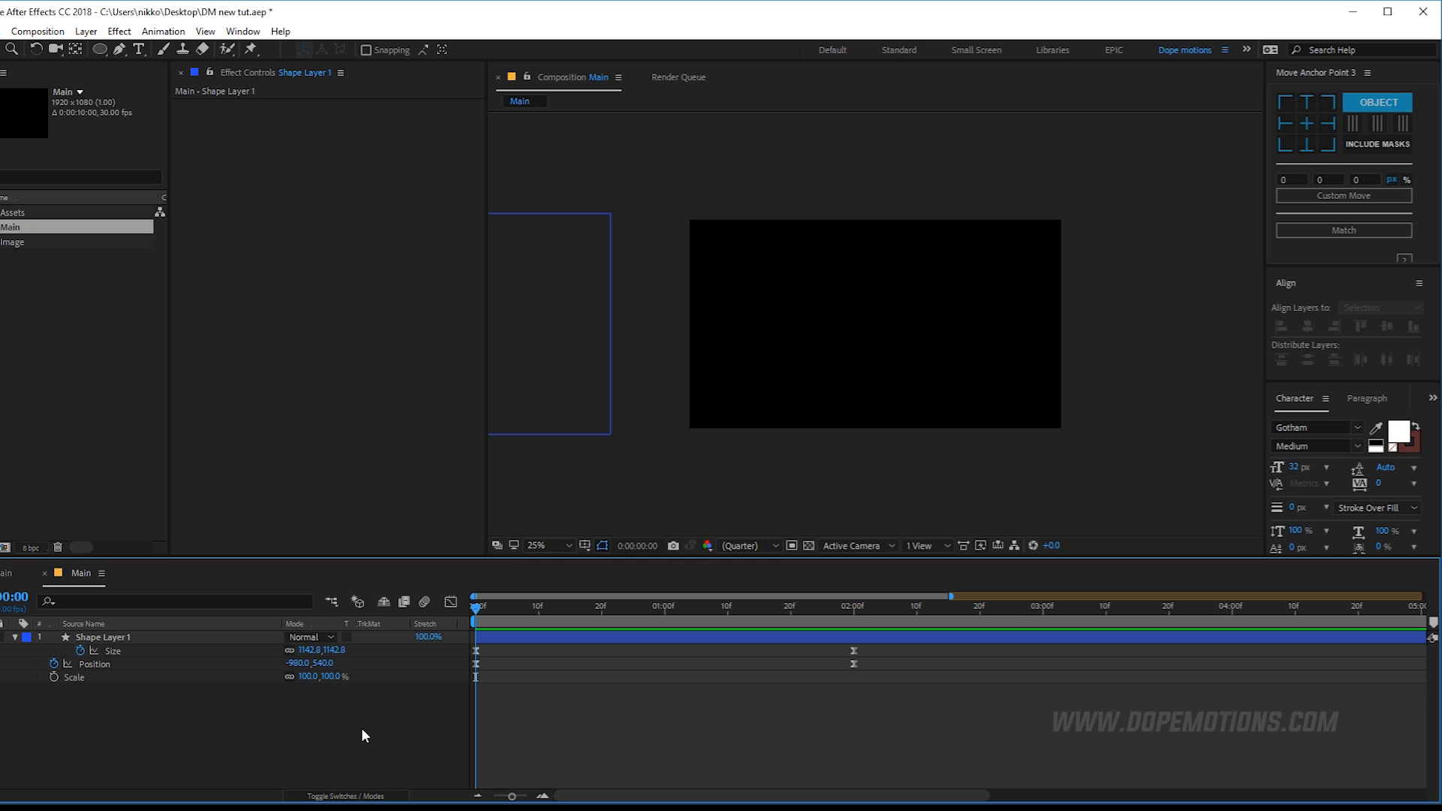
click(336, 652)
text(80)
key(Return)
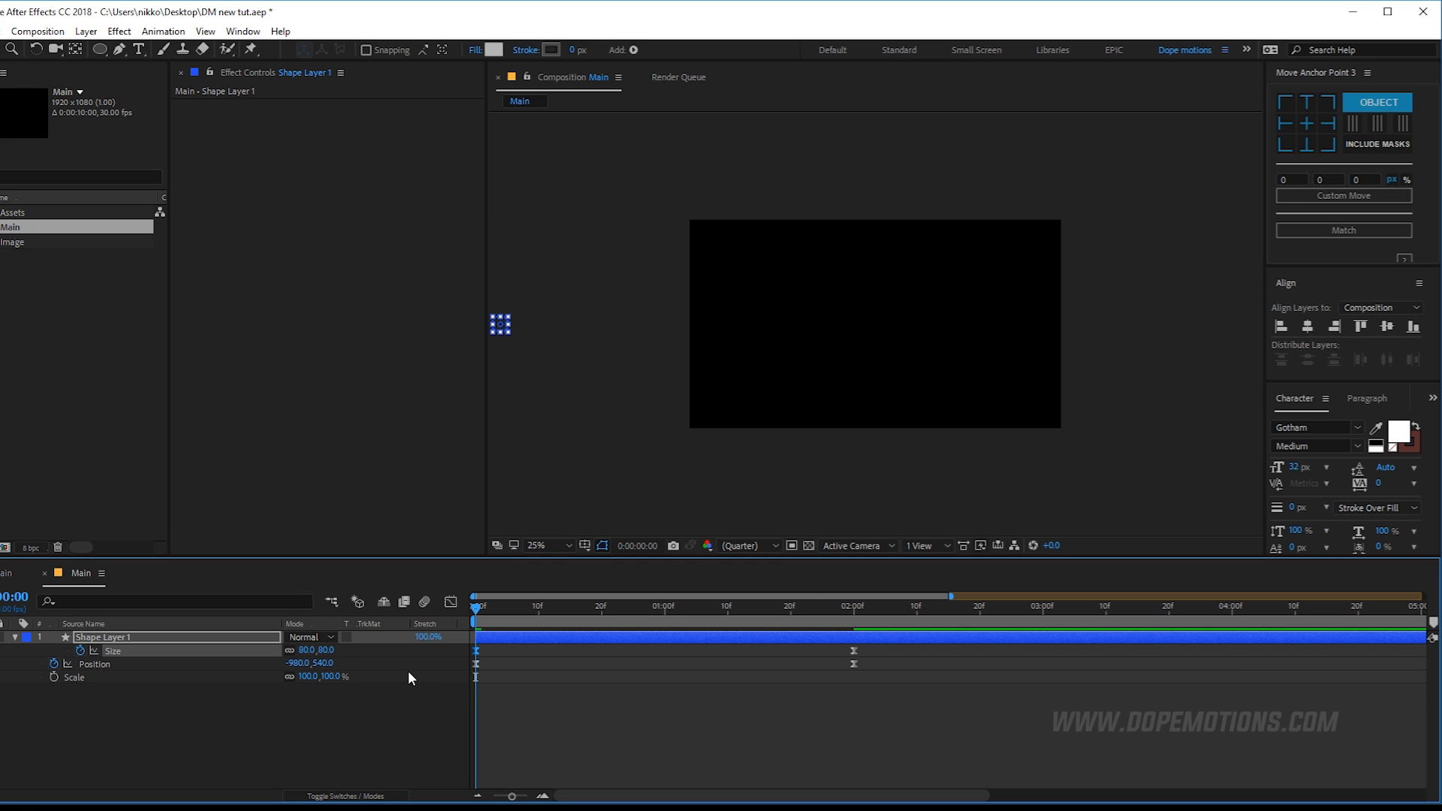
Set the circle's Ellipse Path Size to 800 x 800 at 0 seconds.
click(322, 651)
text(800)
key(Return)
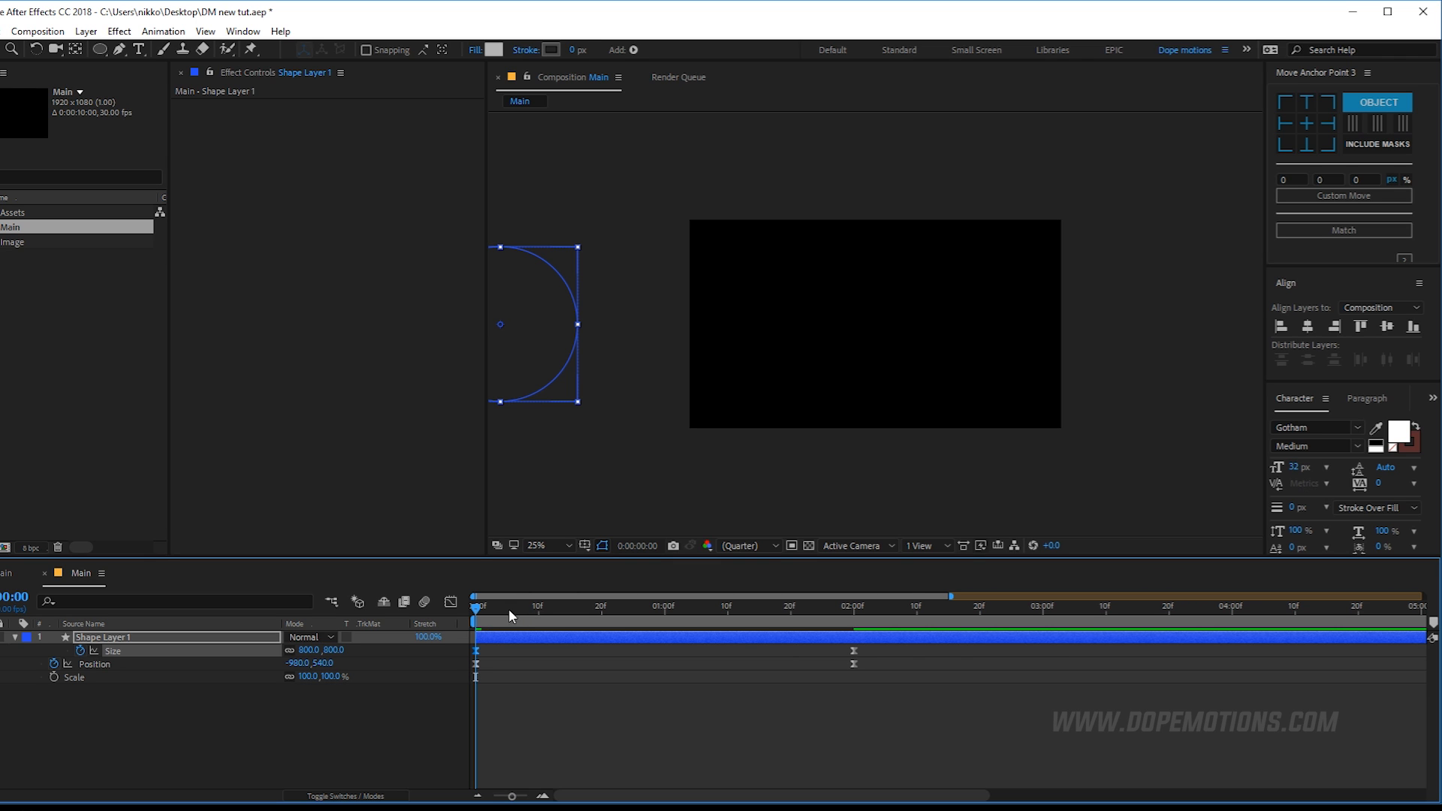
Readjust the first-segment Size and Position speed graphs for an early peak and long slowdown, and preview the entrance.
drag(487, 607, 464, 691)
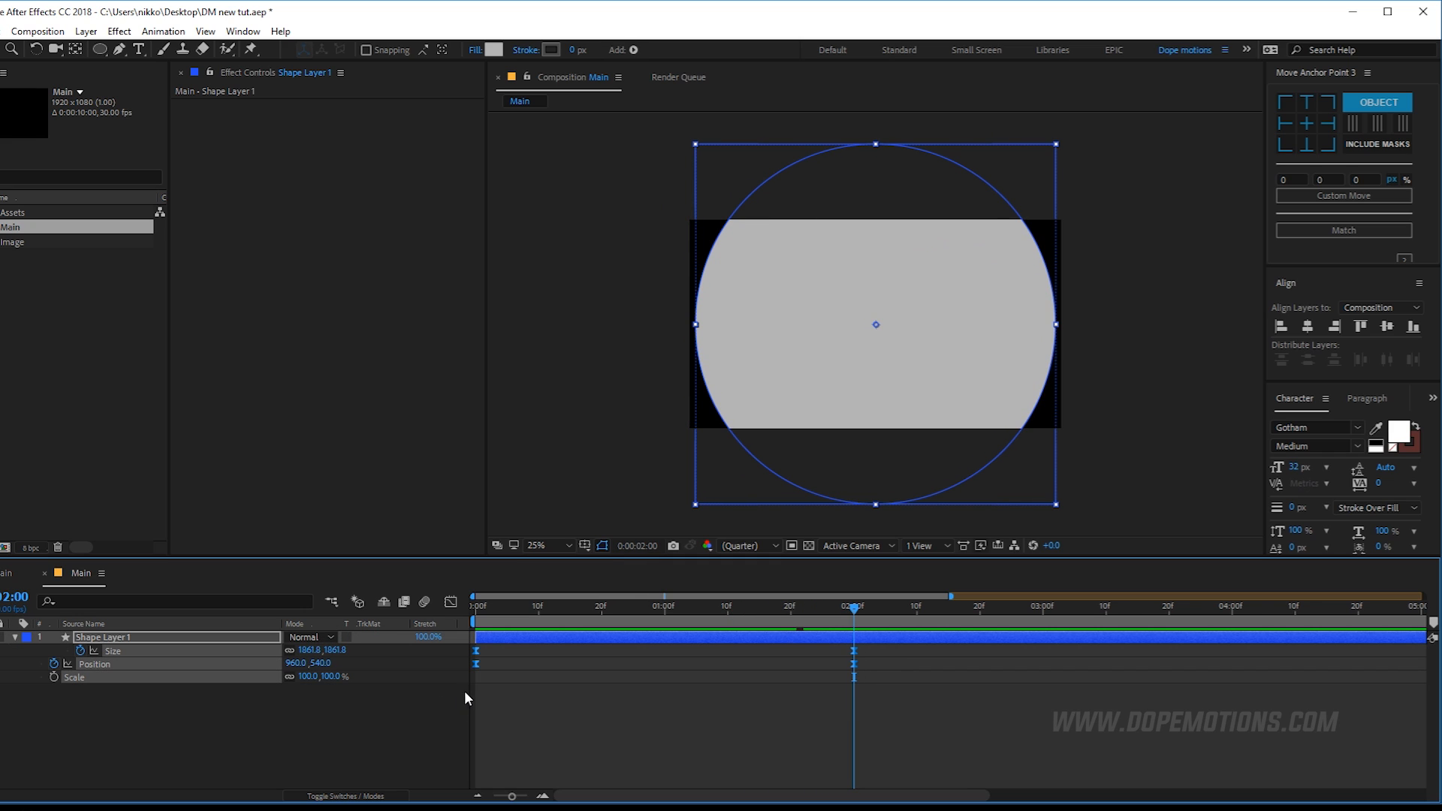
click(451, 601)
drag(789, 757, 613, 760)
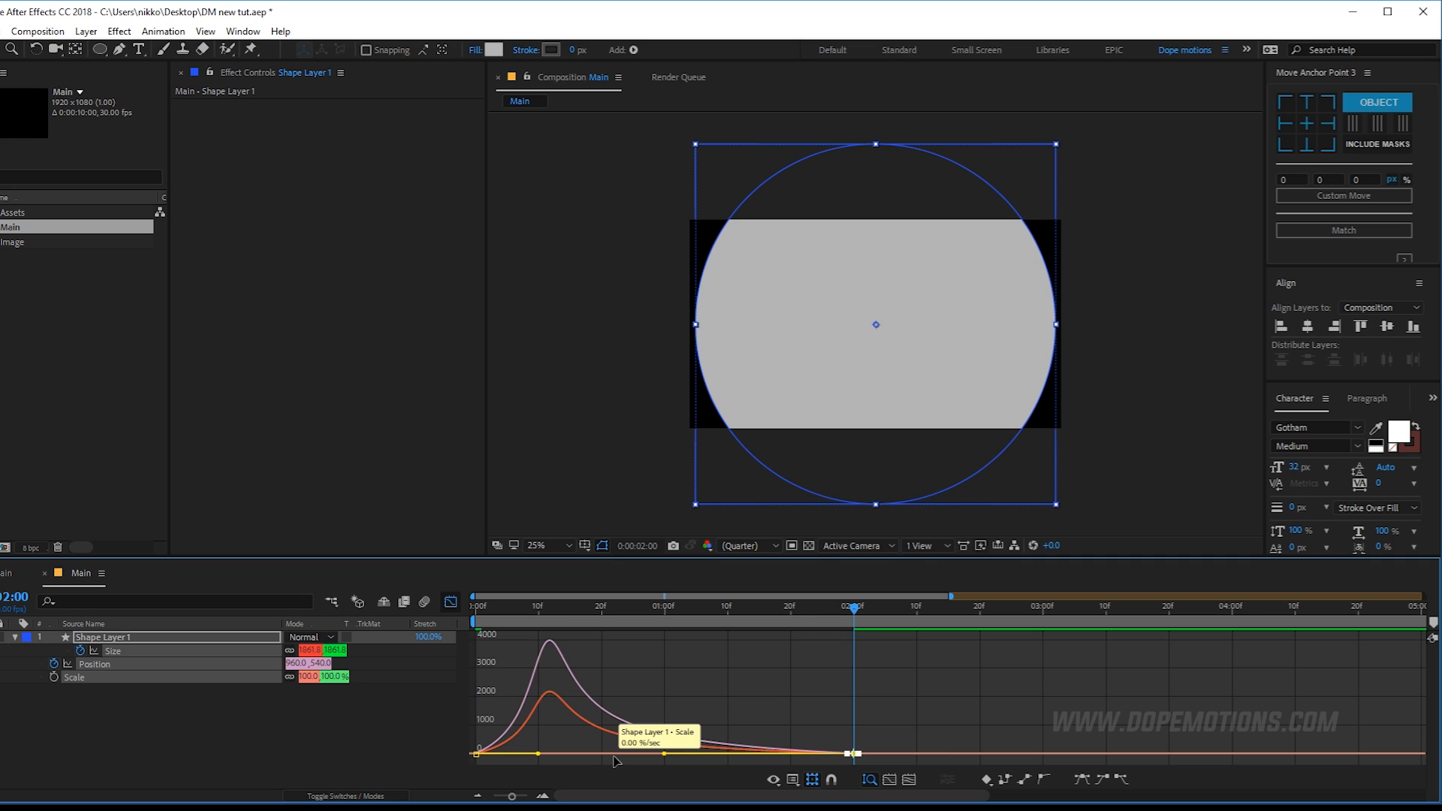
click(451, 601)
click(490, 608)
key(space)
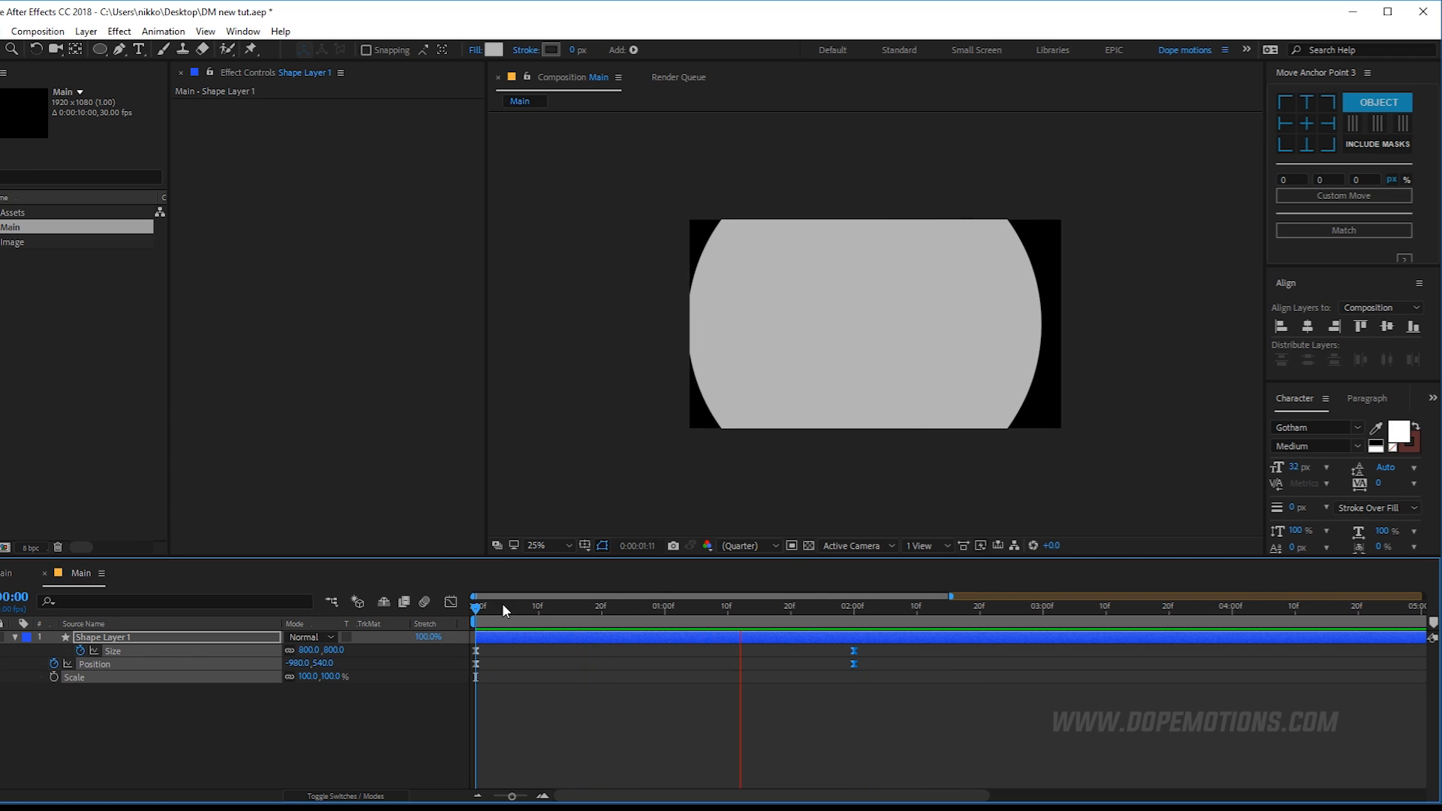
Reveal the shape layer's animated properties and move the circle beyond the frame's right edge, to about 2868, 540, at 4 seconds.
click(809, 609)
drag(816, 626, 854, 625)
click(724, 687)
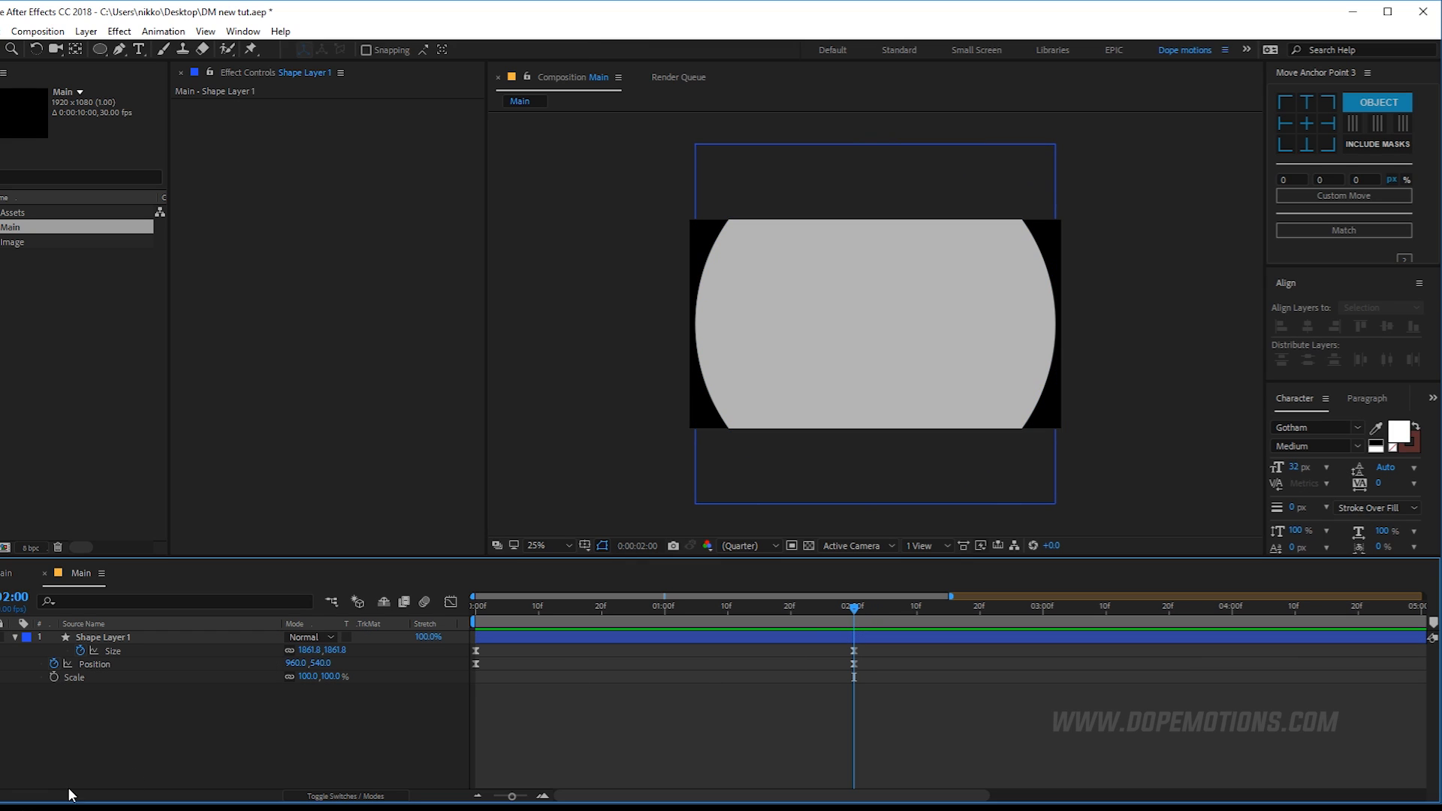
click(15, 637)
click(87, 638)
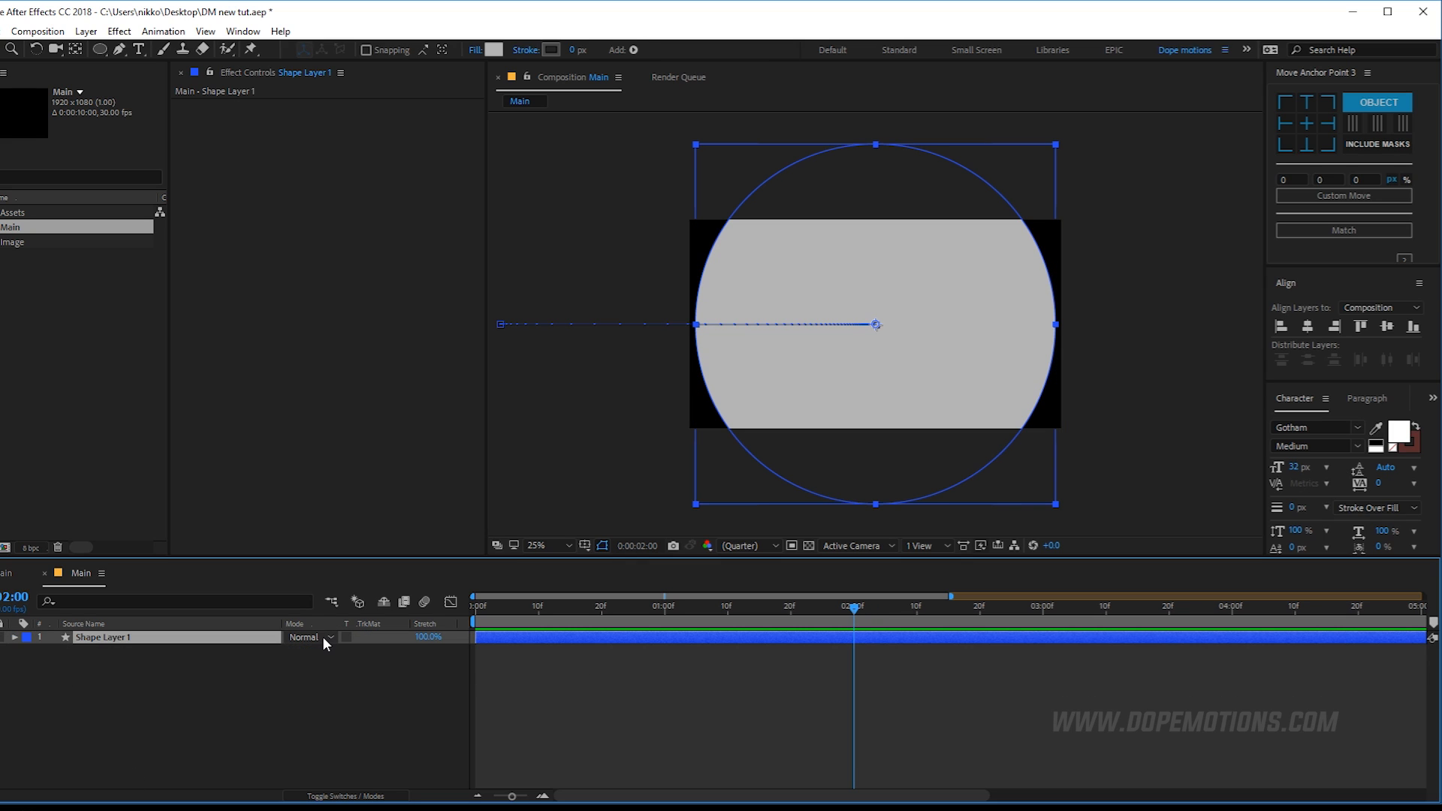
key(u)
drag(883, 617, 1234, 637)
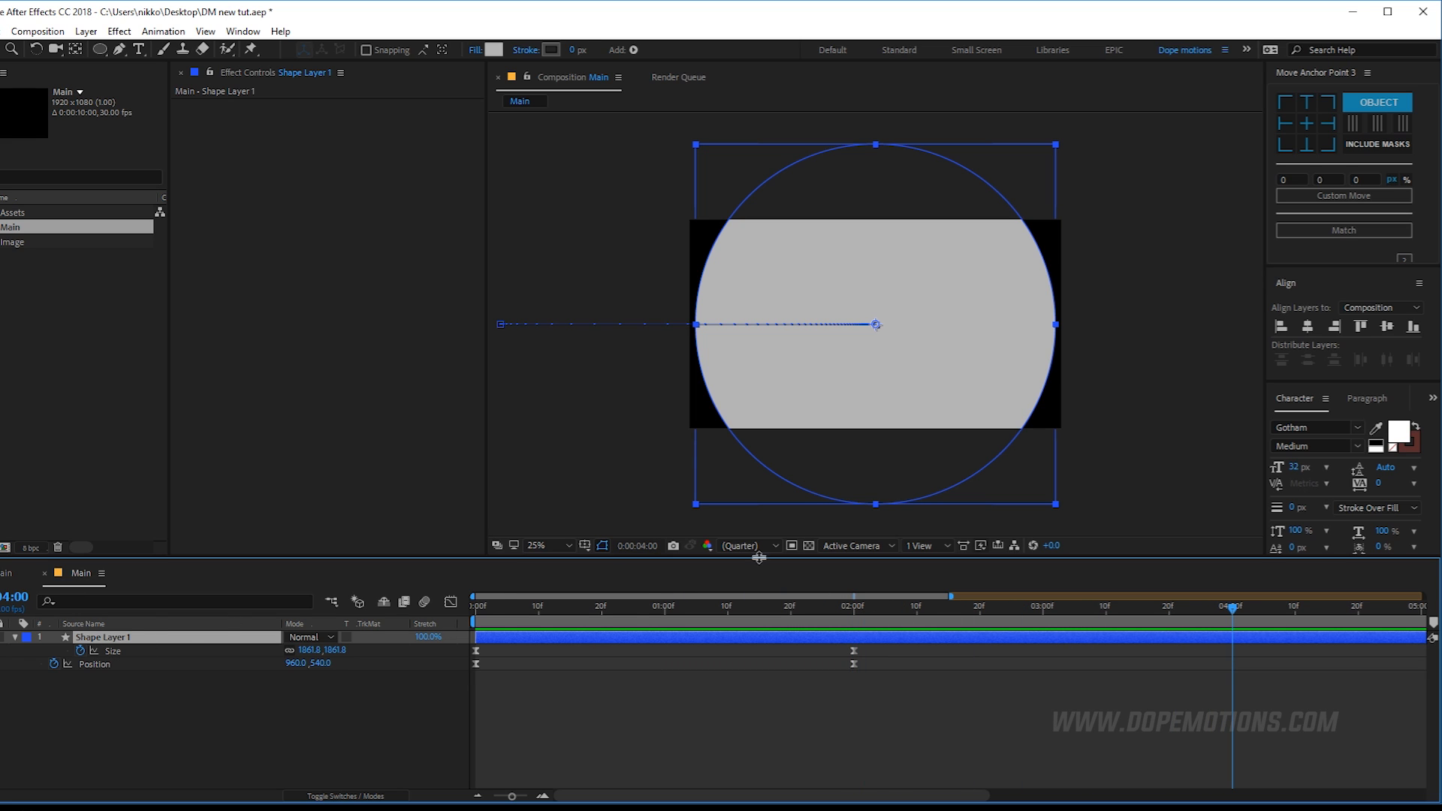
drag(801, 389, 1170, 406)
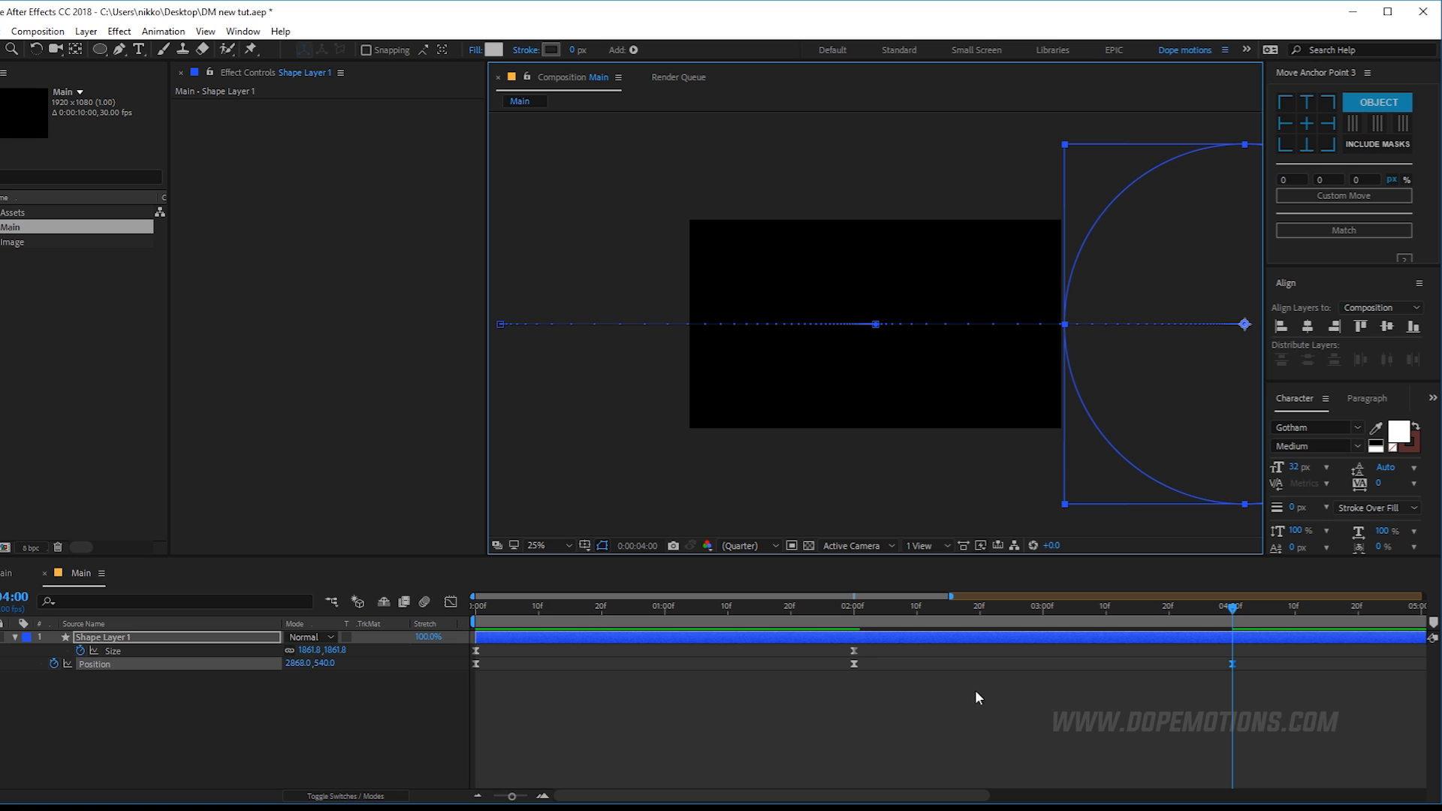
Set the circle's Ellipse Path Size to 800 x 800 at 4 seconds and preview the animation from the start.
click(342, 651)
text(800)
key(Return)
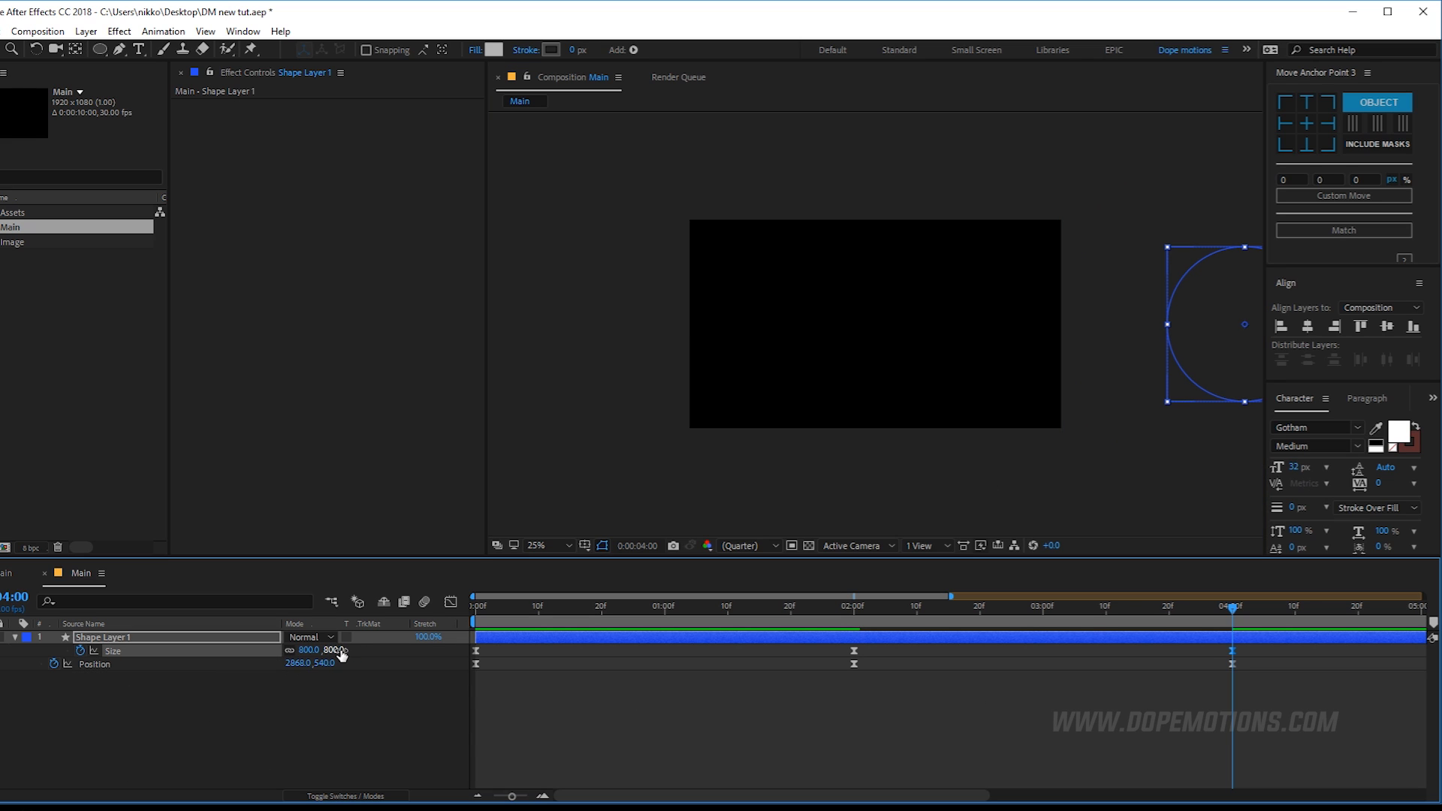
drag(489, 605, 892, 692)
drag(1058, 705, 451, 724)
key(space)
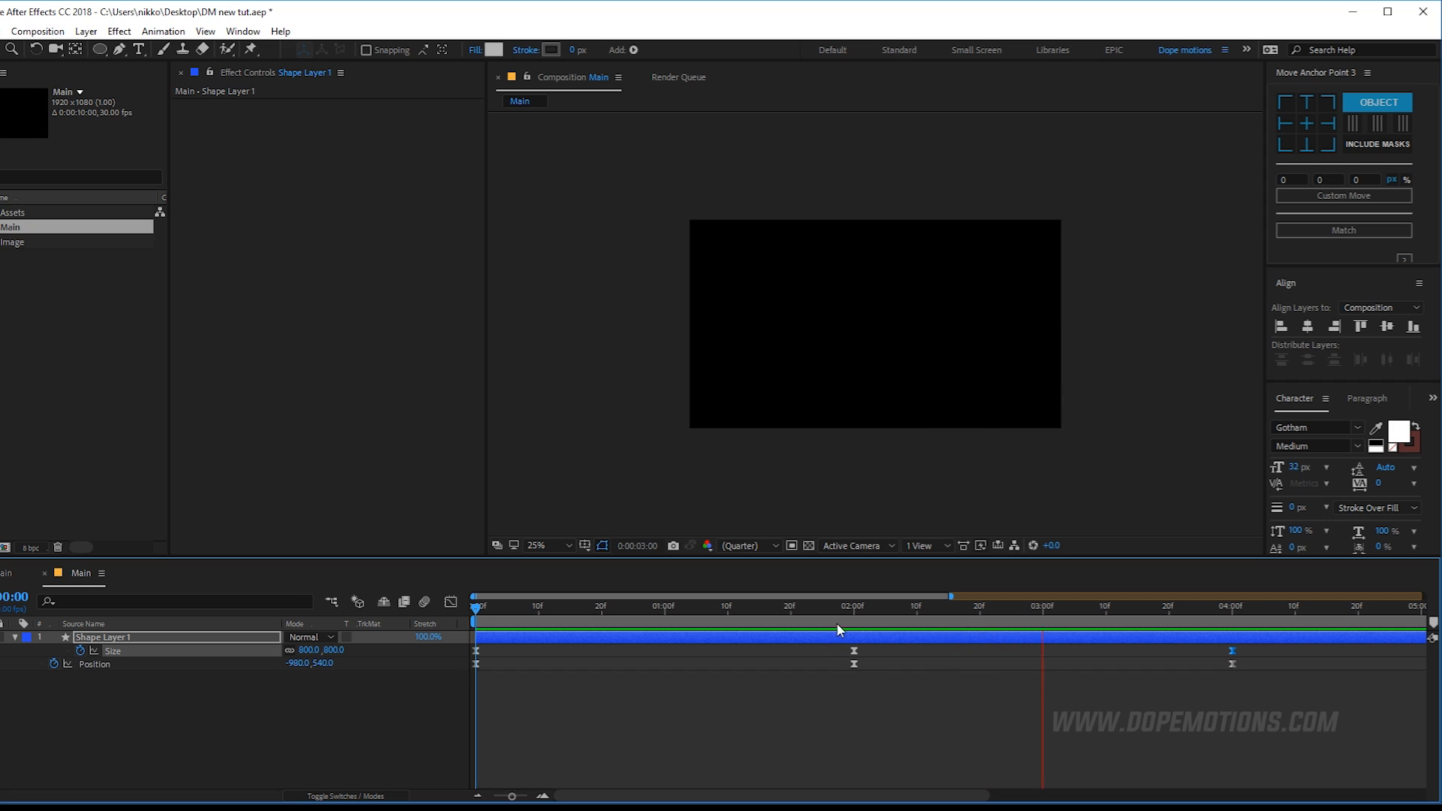
Reshape the speed graphs across all Size and Position keyframes to peak early on entry, slow around 2 seconds, and peak late on exit.
click(848, 607)
drag(1278, 646, 452, 695)
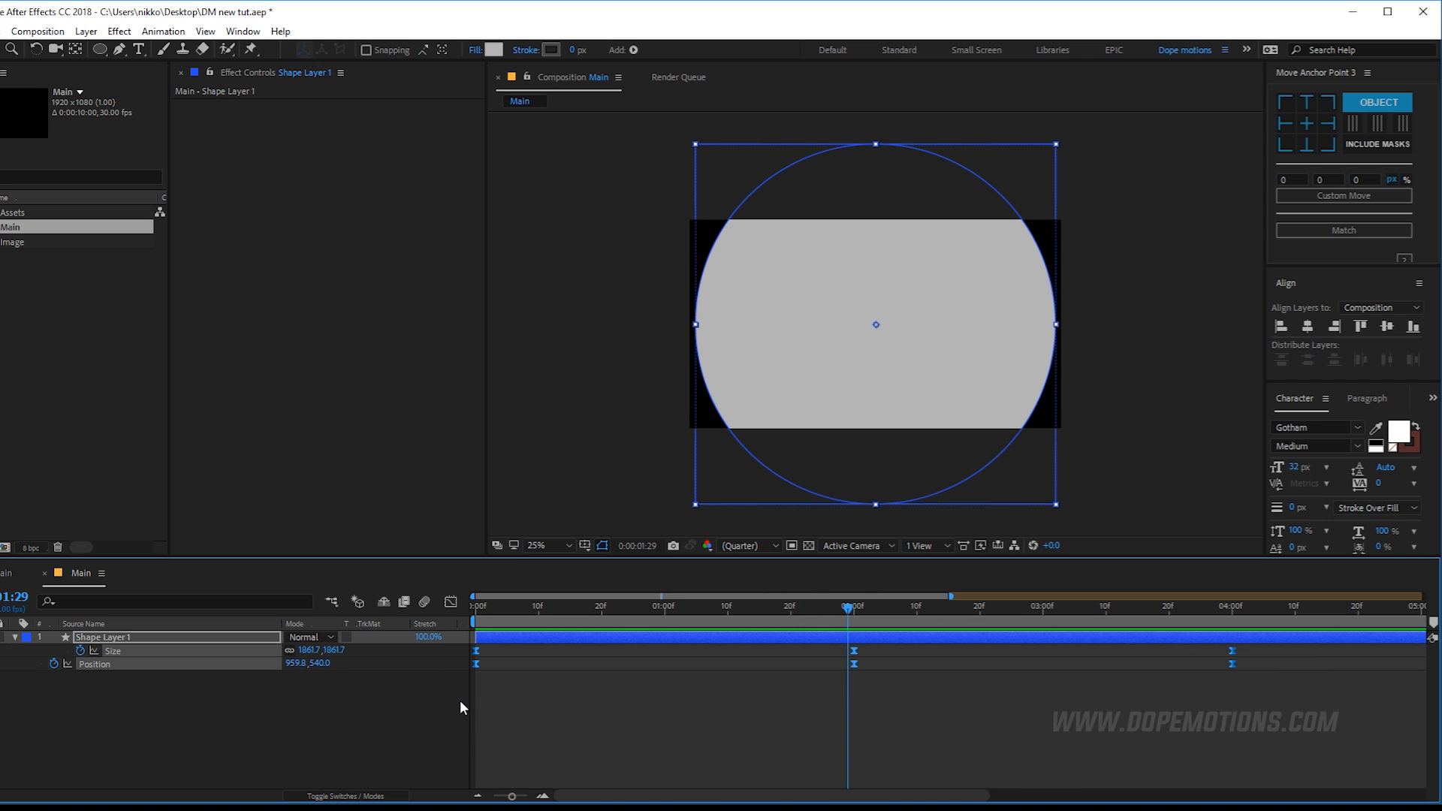
click(452, 602)
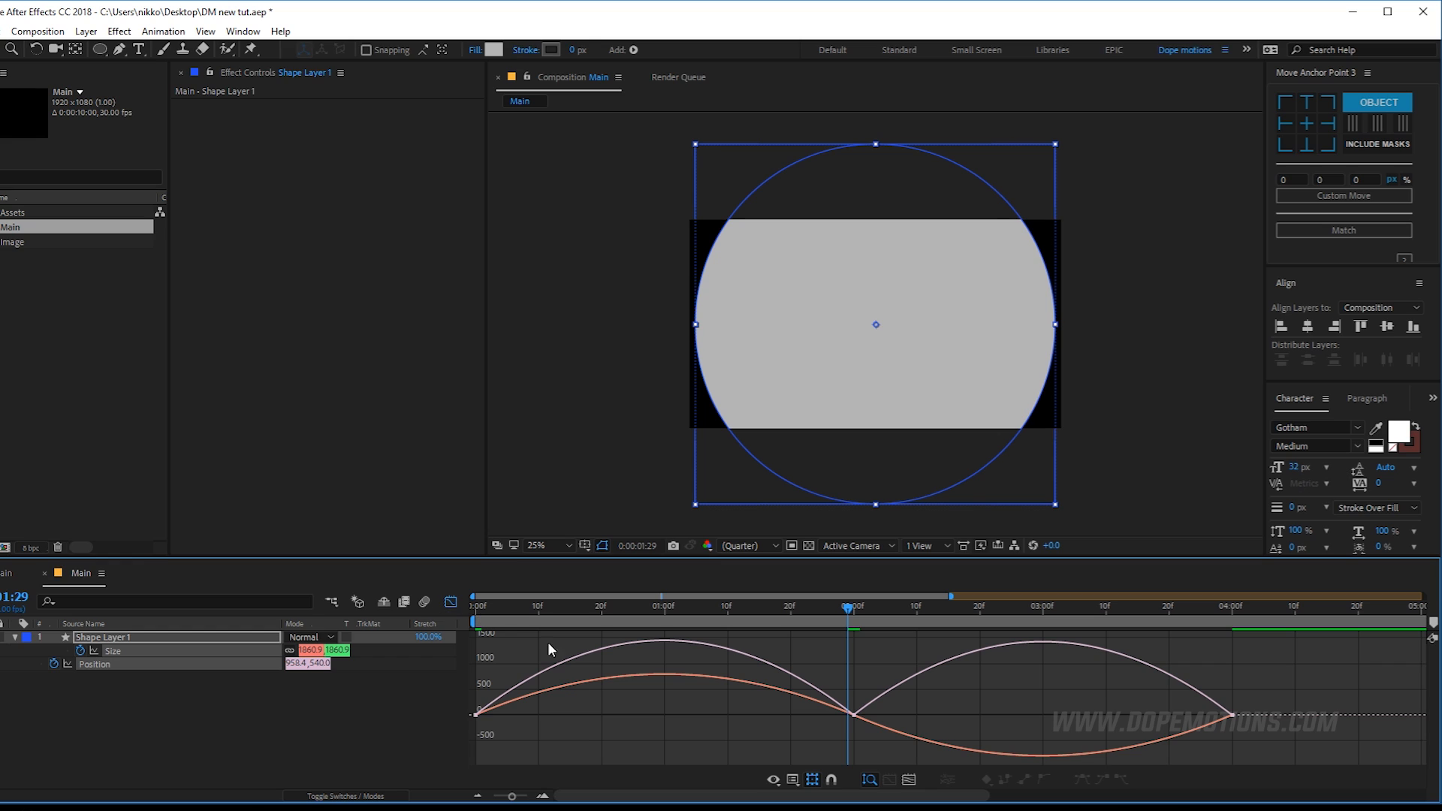
right_click(977, 690)
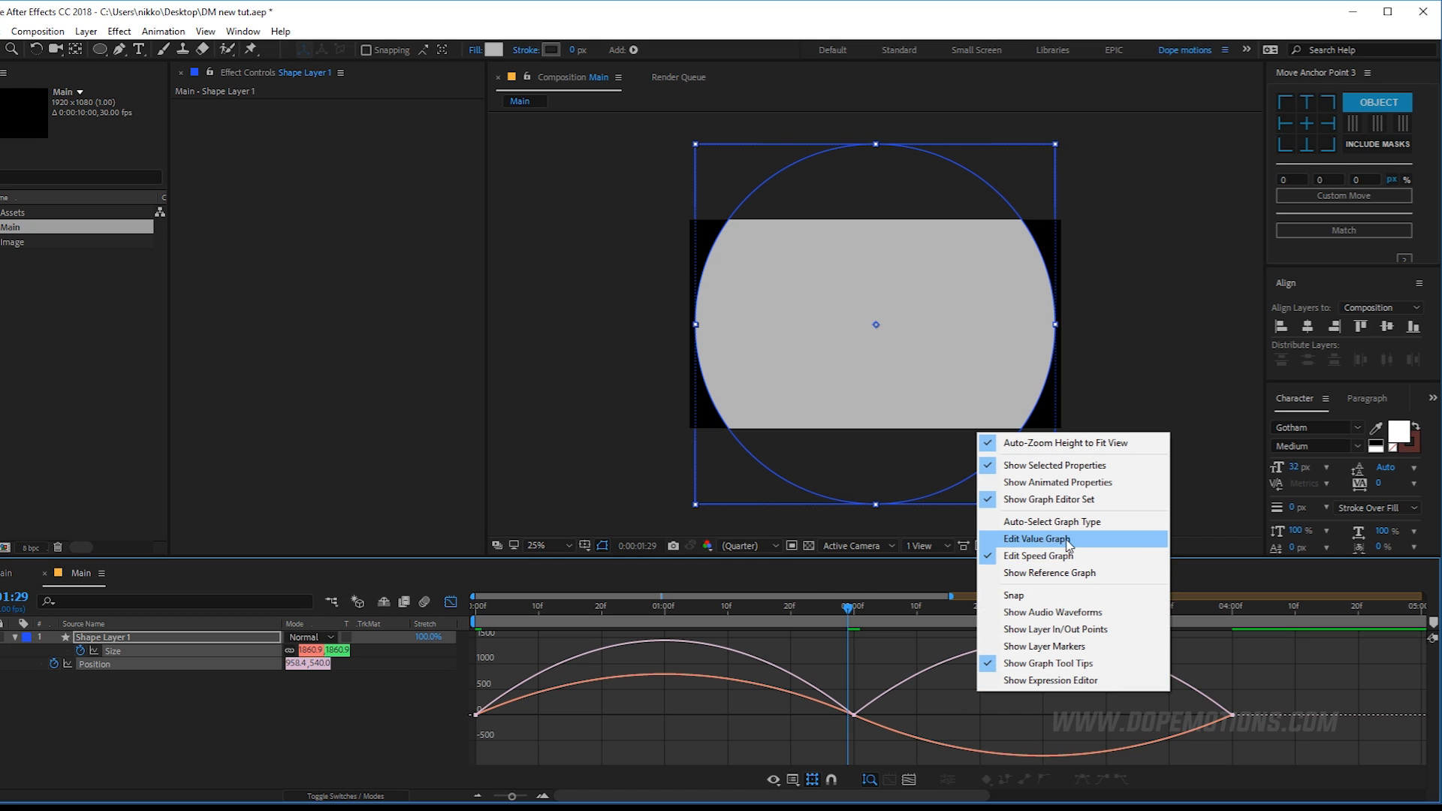
click(948, 673)
drag(885, 664, 671, 725)
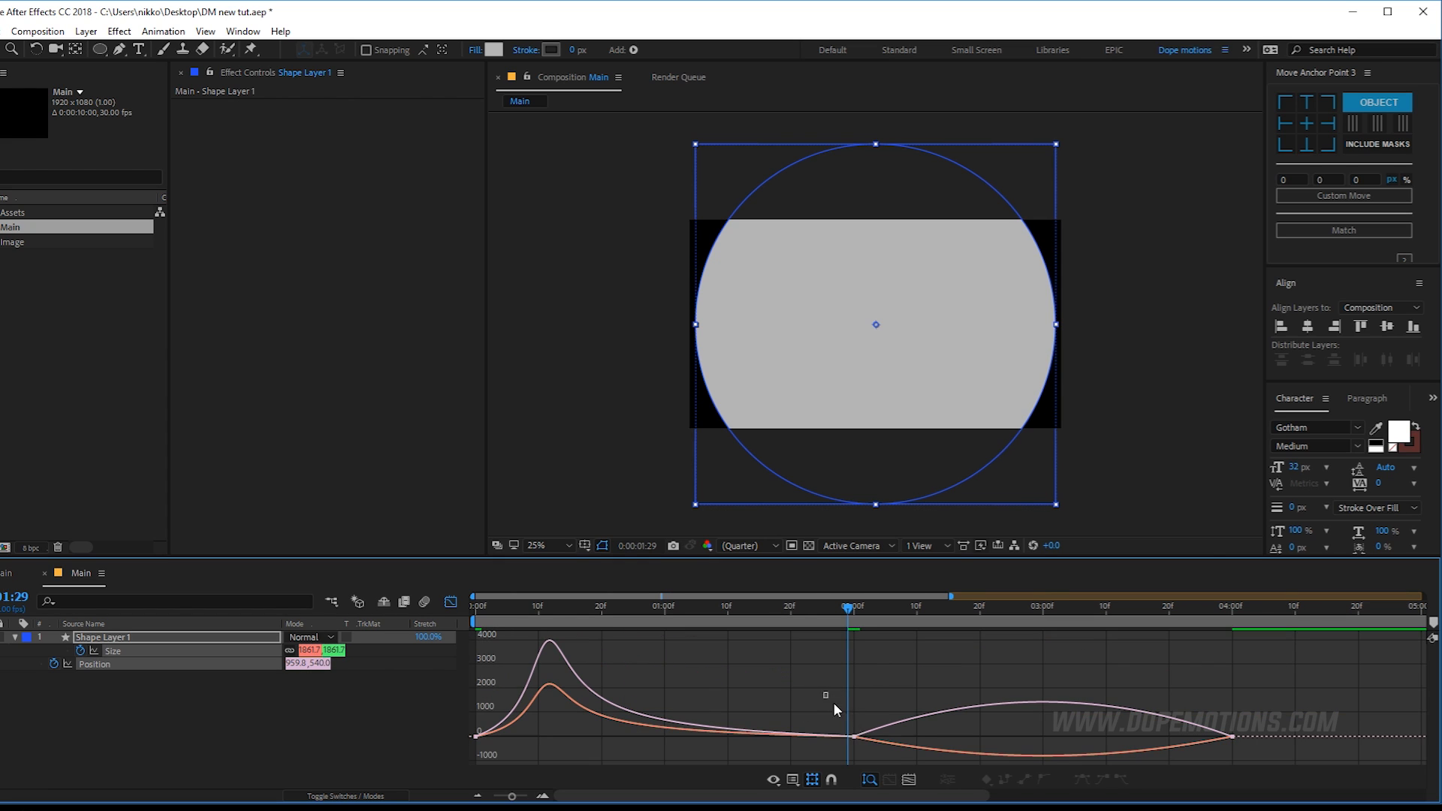
drag(915, 737, 1065, 741)
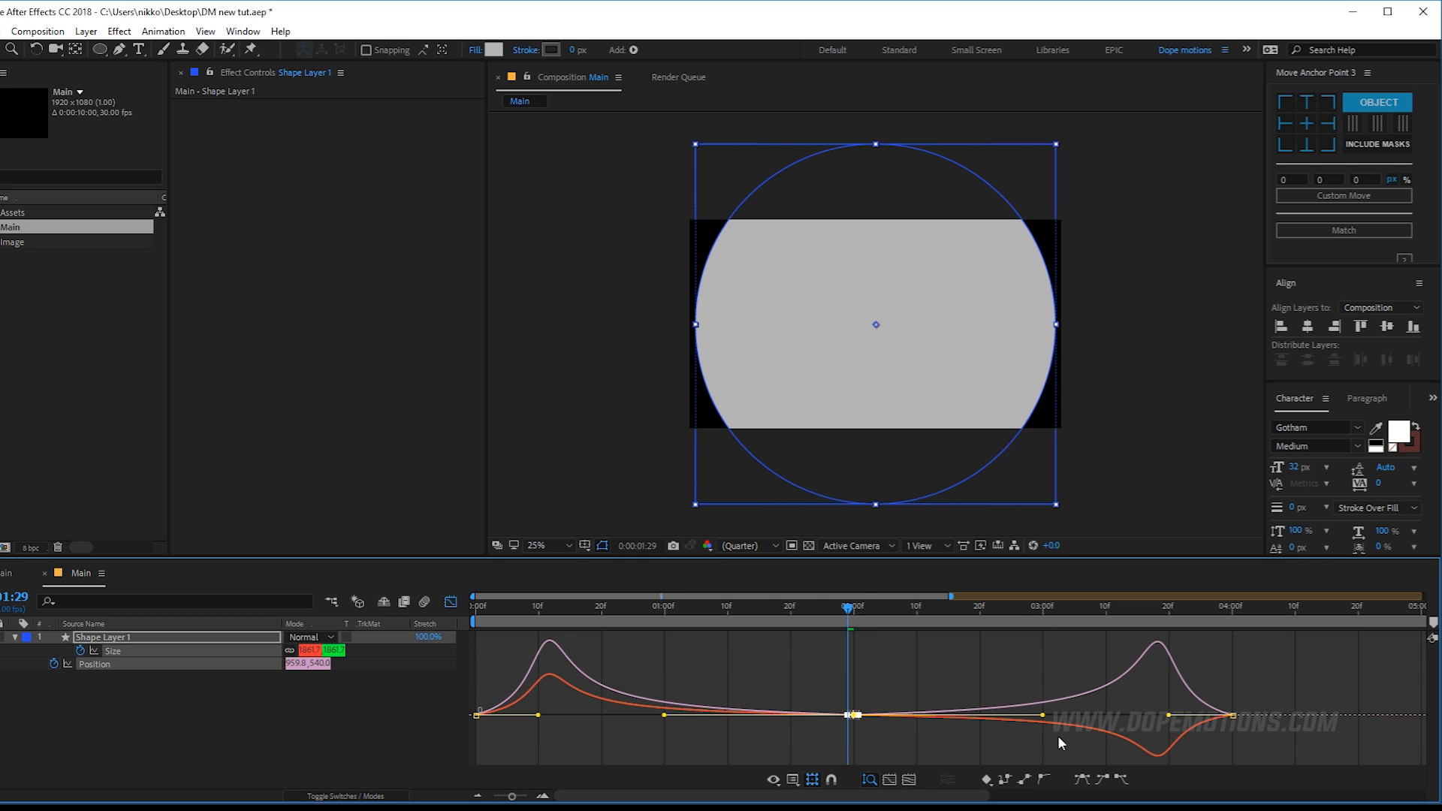
Preview the circle's full entrance and exit from the start, close the Graph Editor, and scrub through the wider timeline.
drag(823, 605, 412, 625)
key(space)
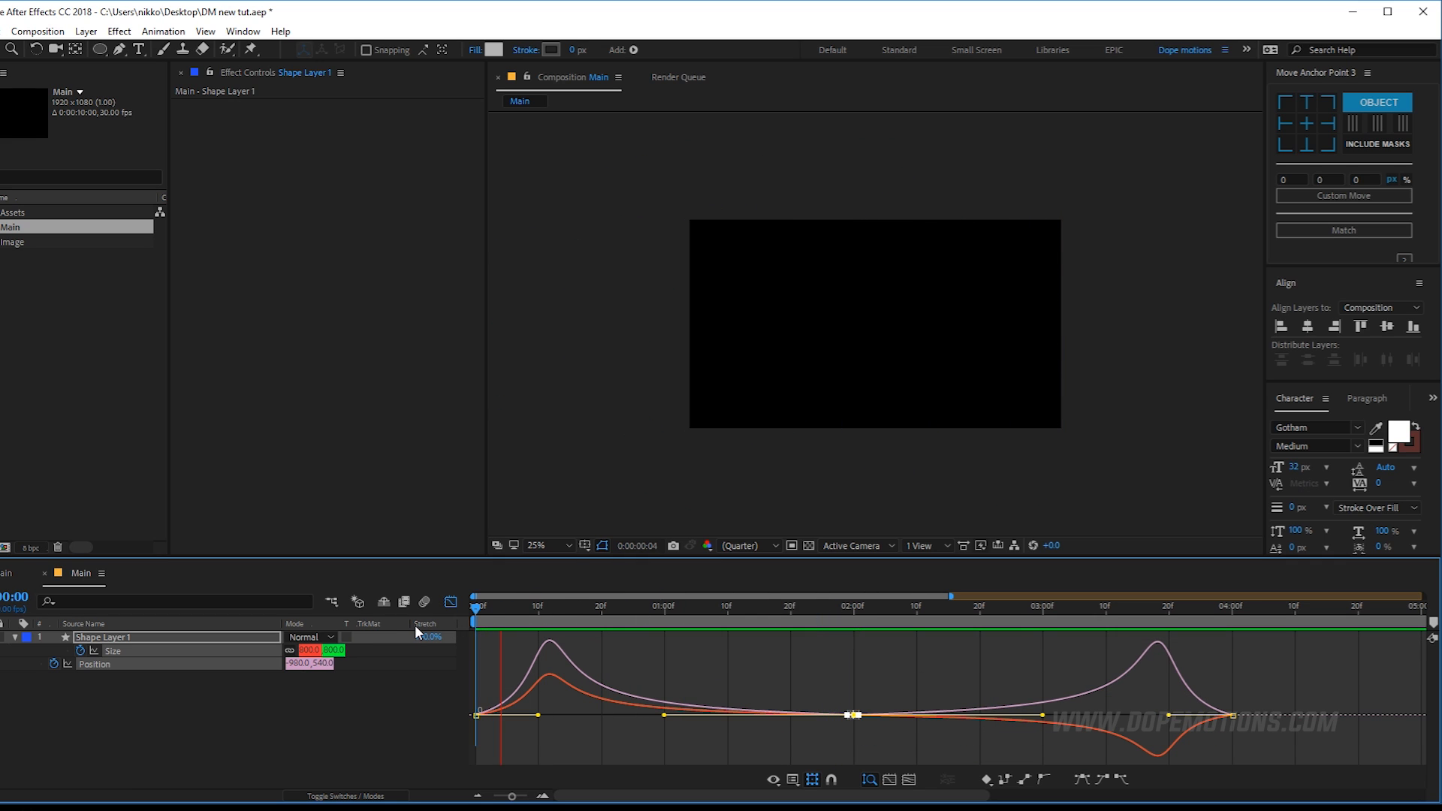
click(1142, 605)
click(449, 601)
click(733, 693)
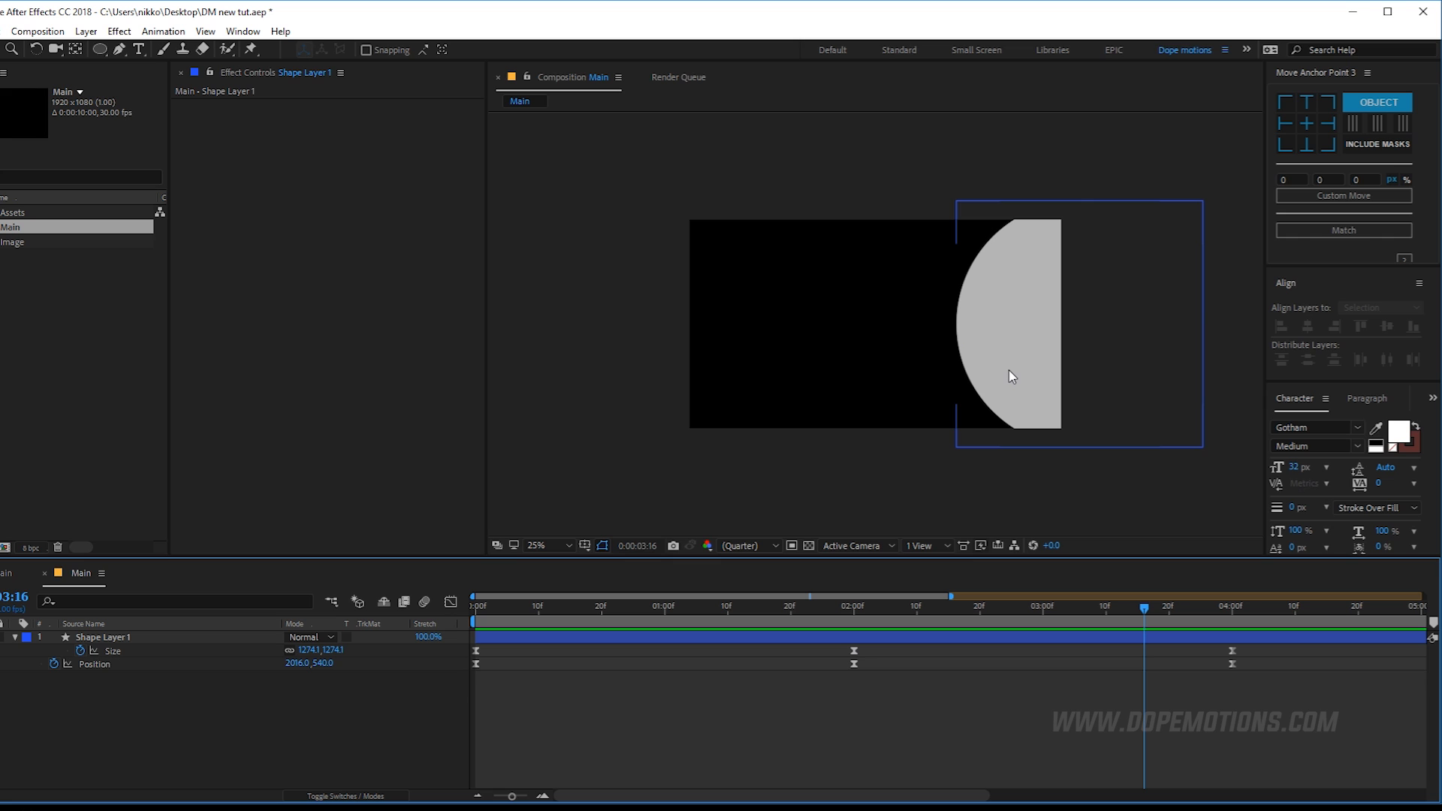
scroll(688, 731, down, 2)
drag(691, 618, 478, 659)
Collapse the circle shape layer and rename it C_01.
click(14, 637)
click(90, 637)
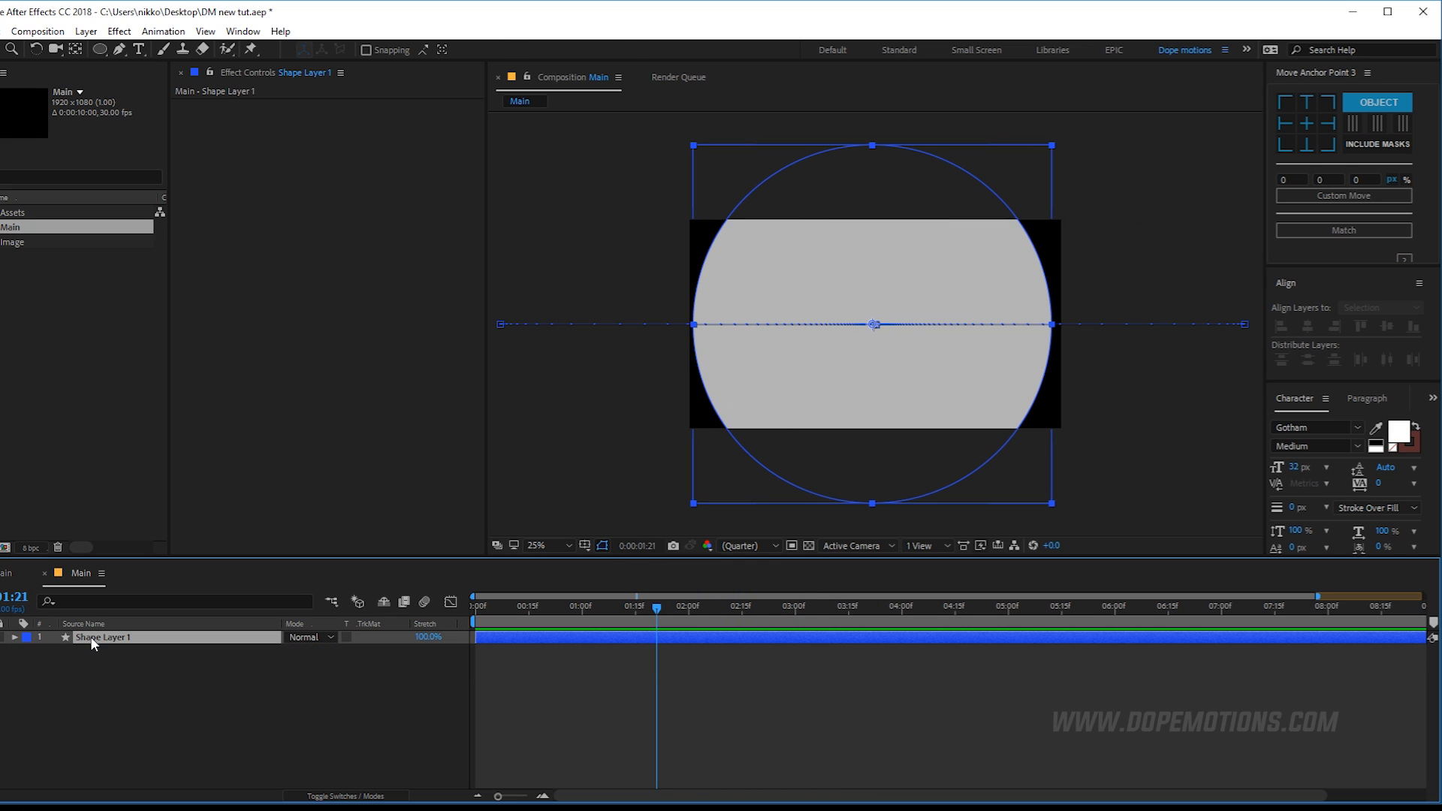
key(Return)
text(C)
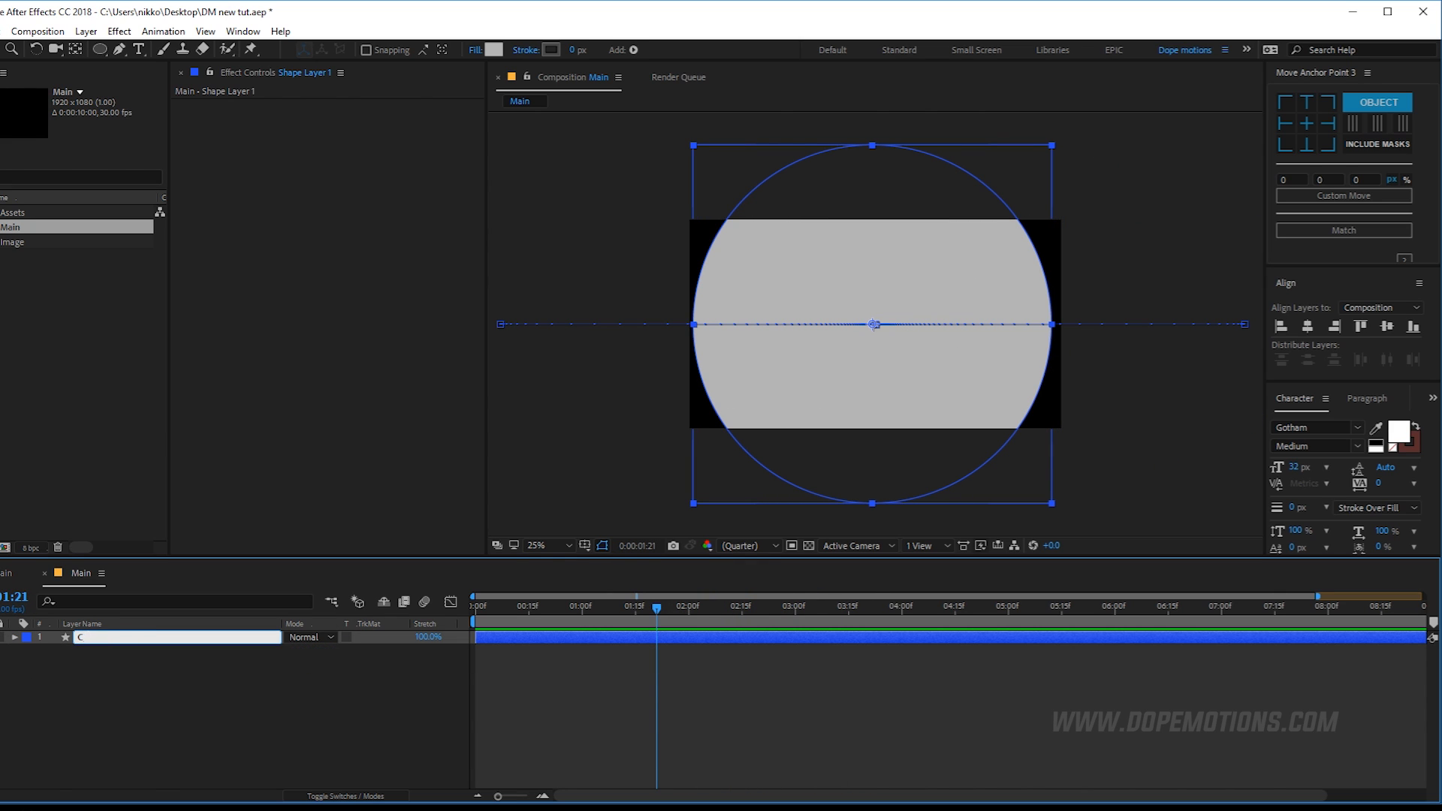
text(_01)
click(134, 658)
Create a 1920 x 1080, 30 fps, 10-second composition named Media.
click(11, 243)
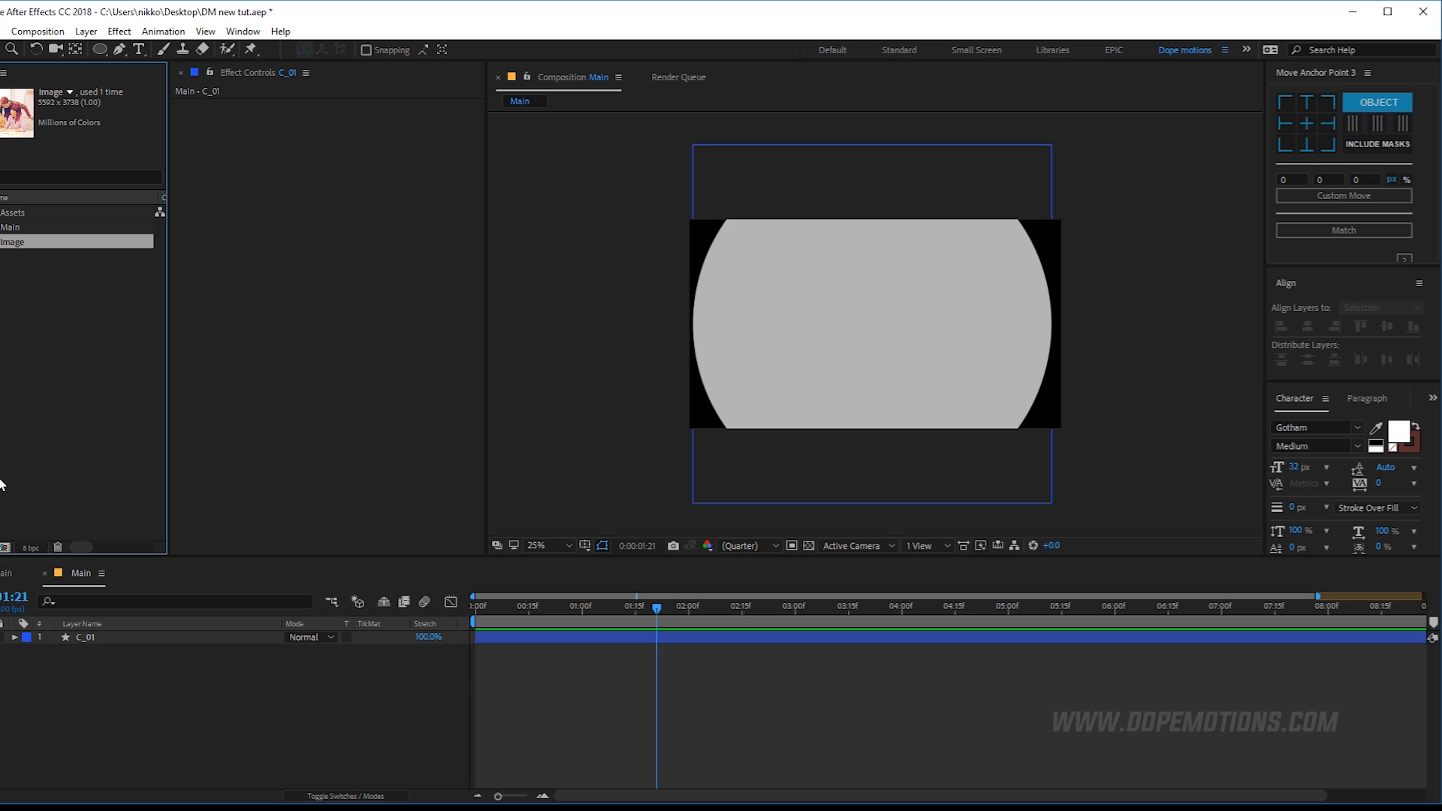
click(5, 549)
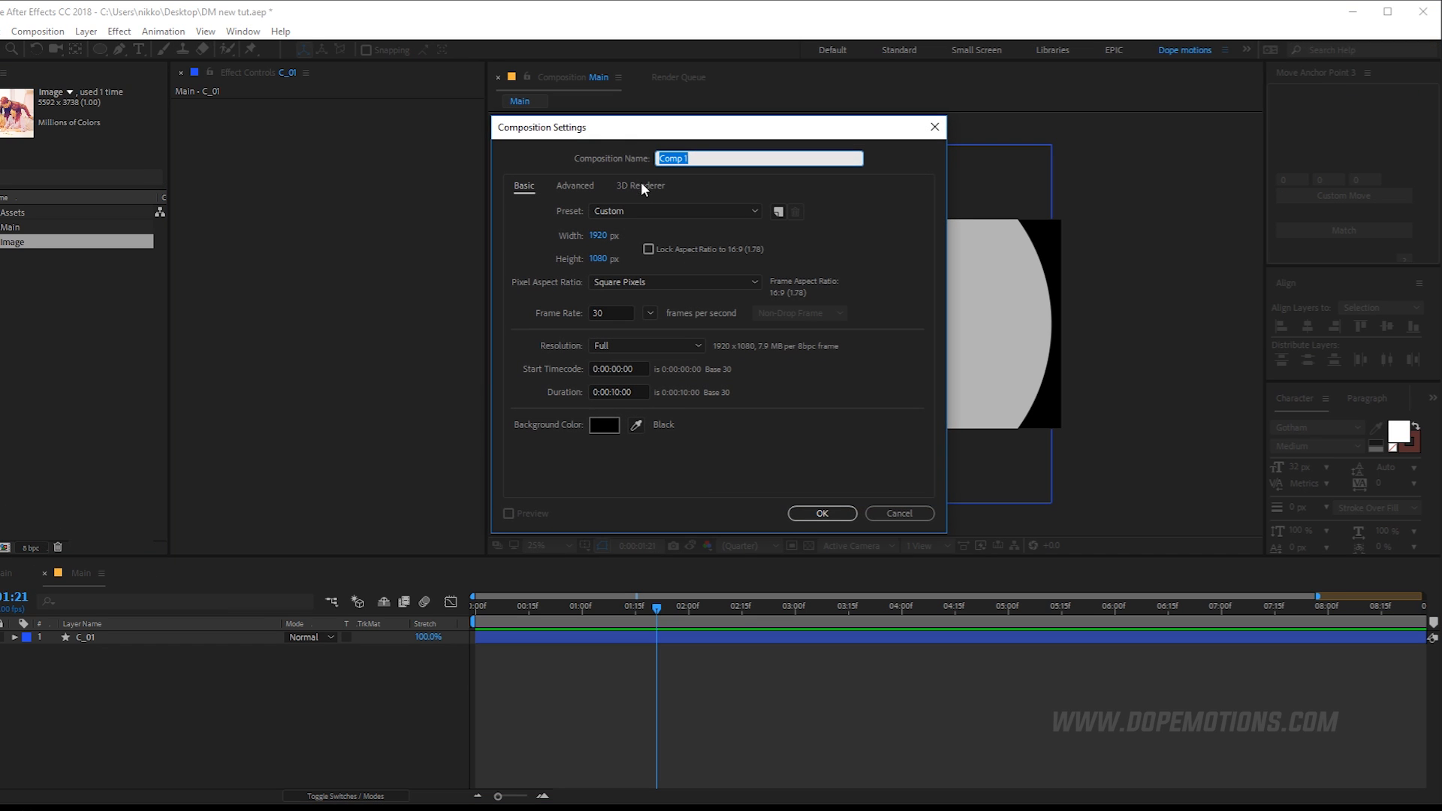
drag(660, 136, 639, 122)
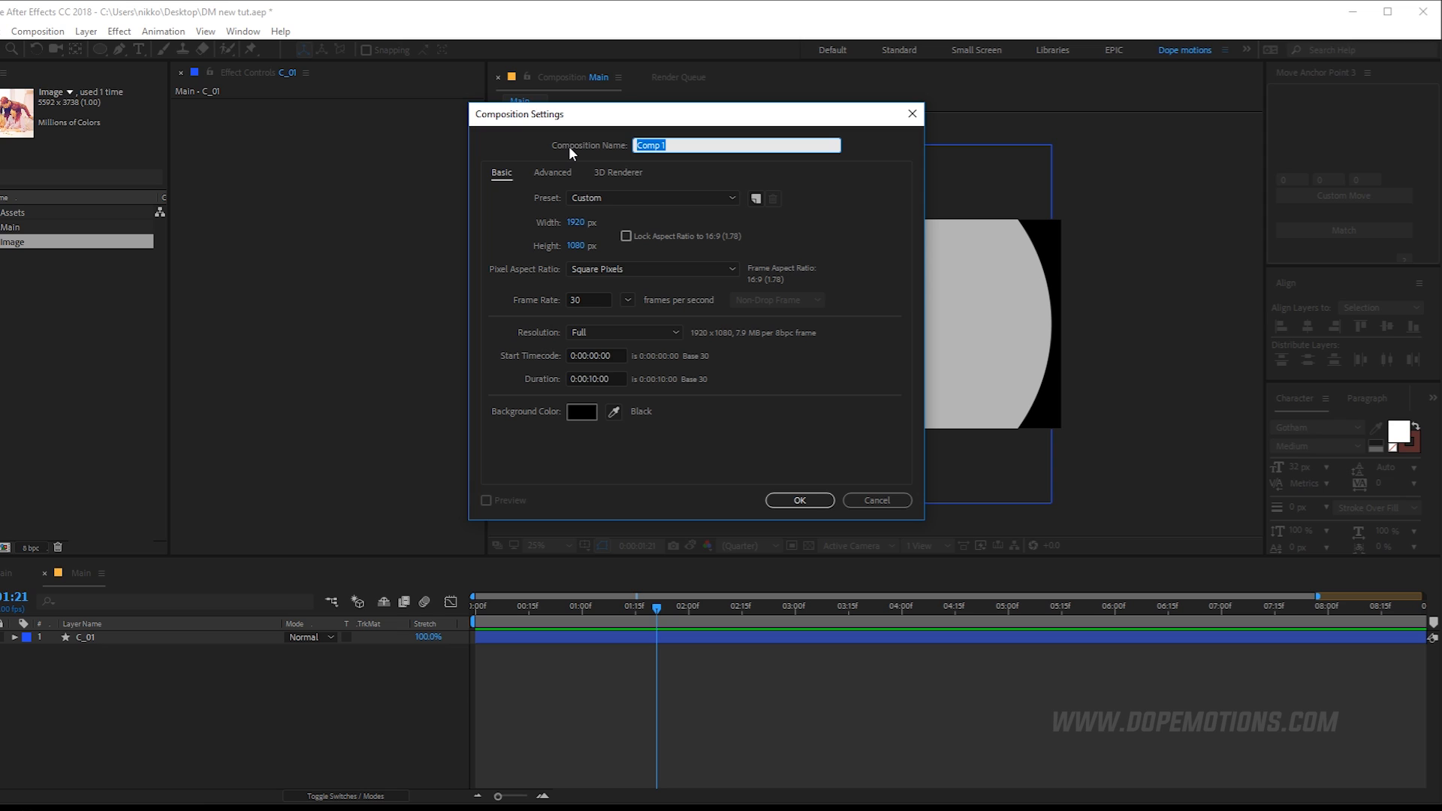
text(Media)
click(797, 505)
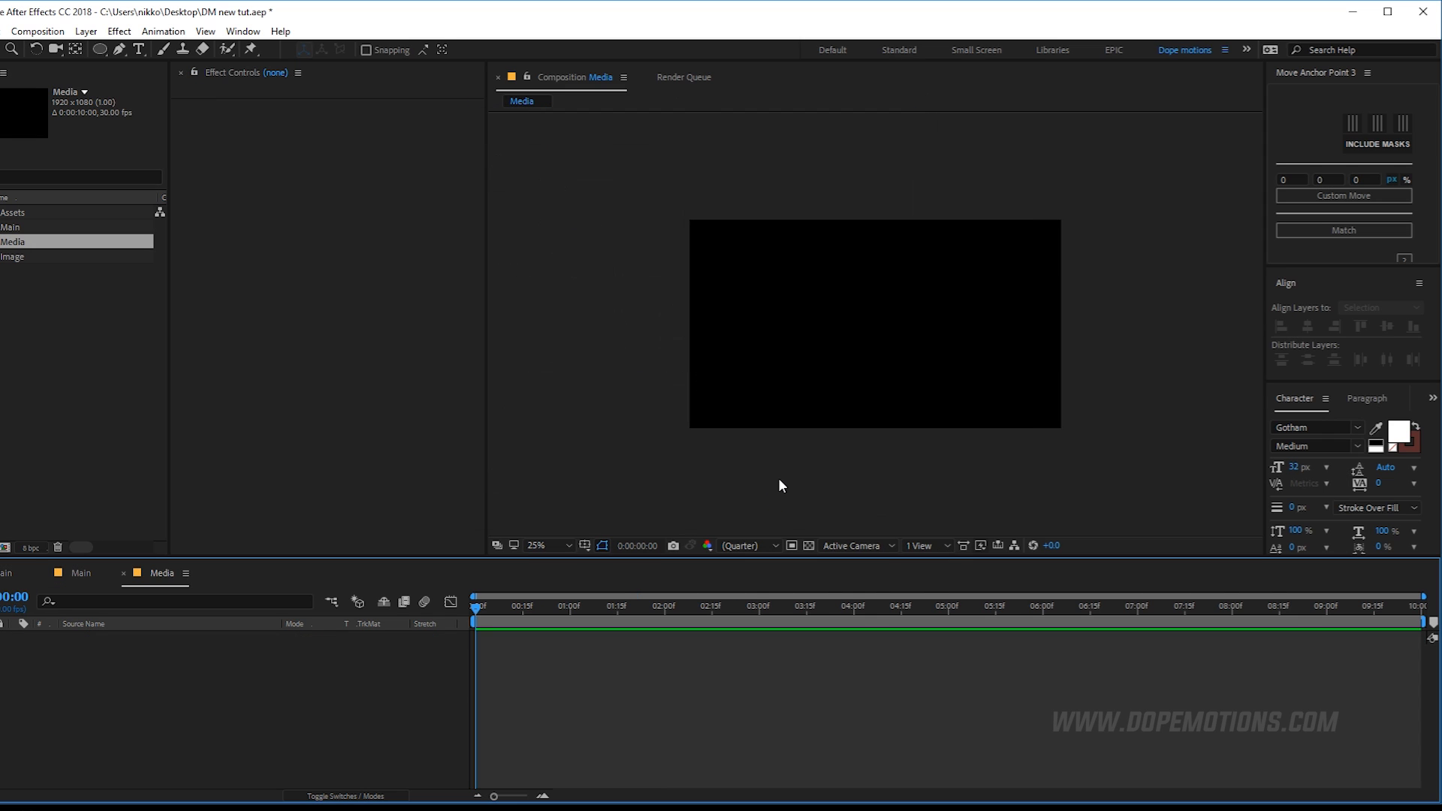
Place the Image footage in the Media composition, return to Main, and close the duplicate Main timeline.
drag(20, 260, 299, 667)
key(Return)
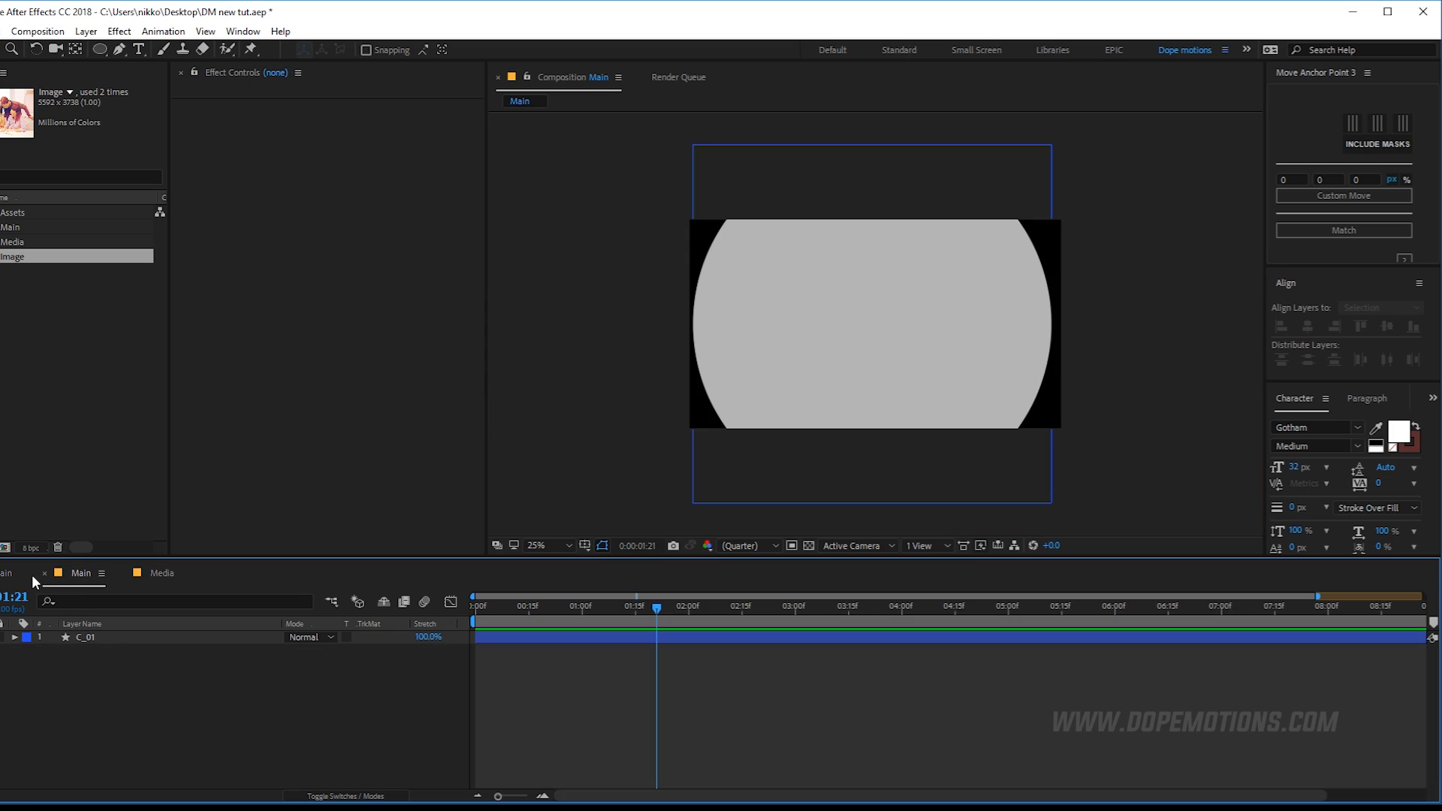
click(44, 573)
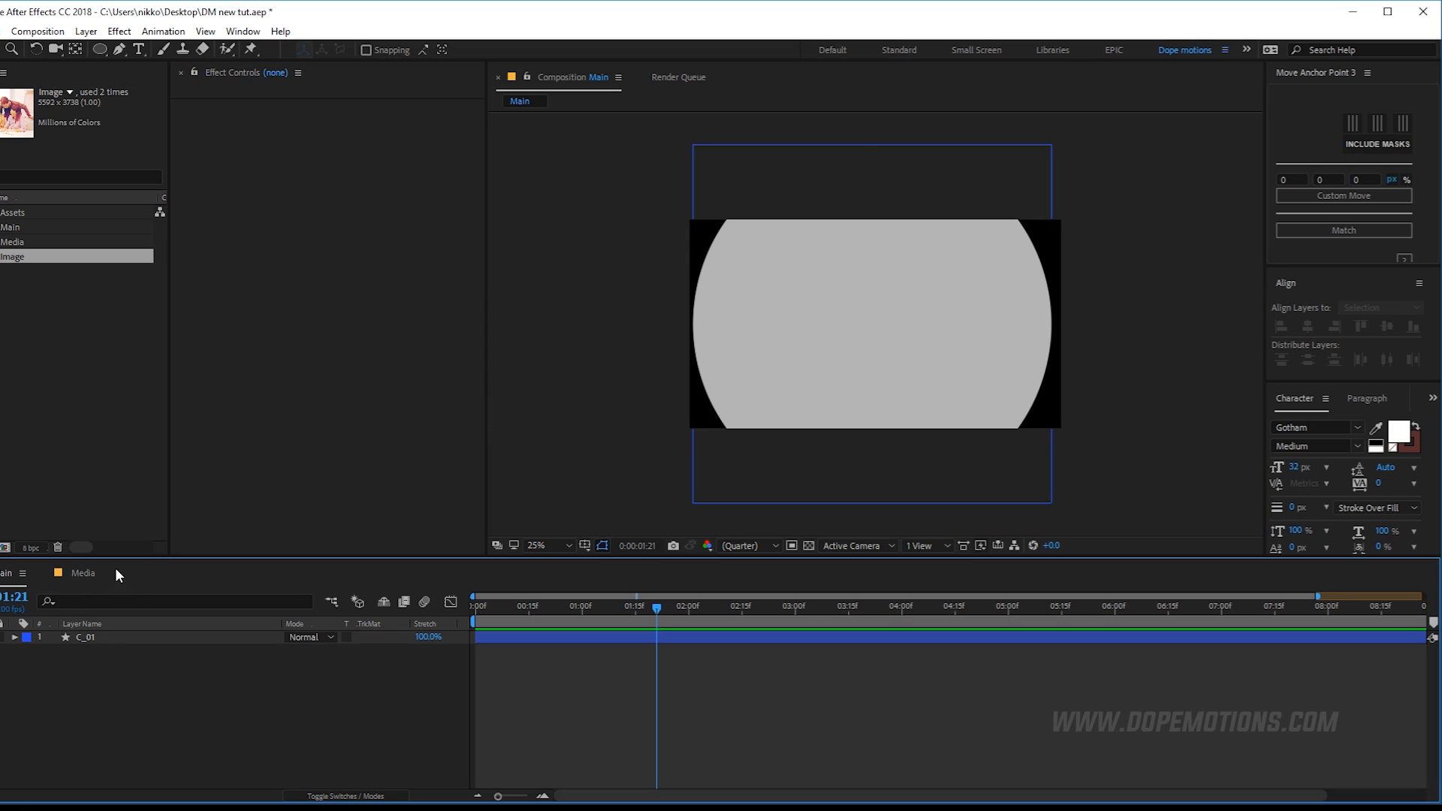
Add the Media composition to Main and place it below the C_01 layer.
click(13, 241)
drag(20, 245, 106, 640)
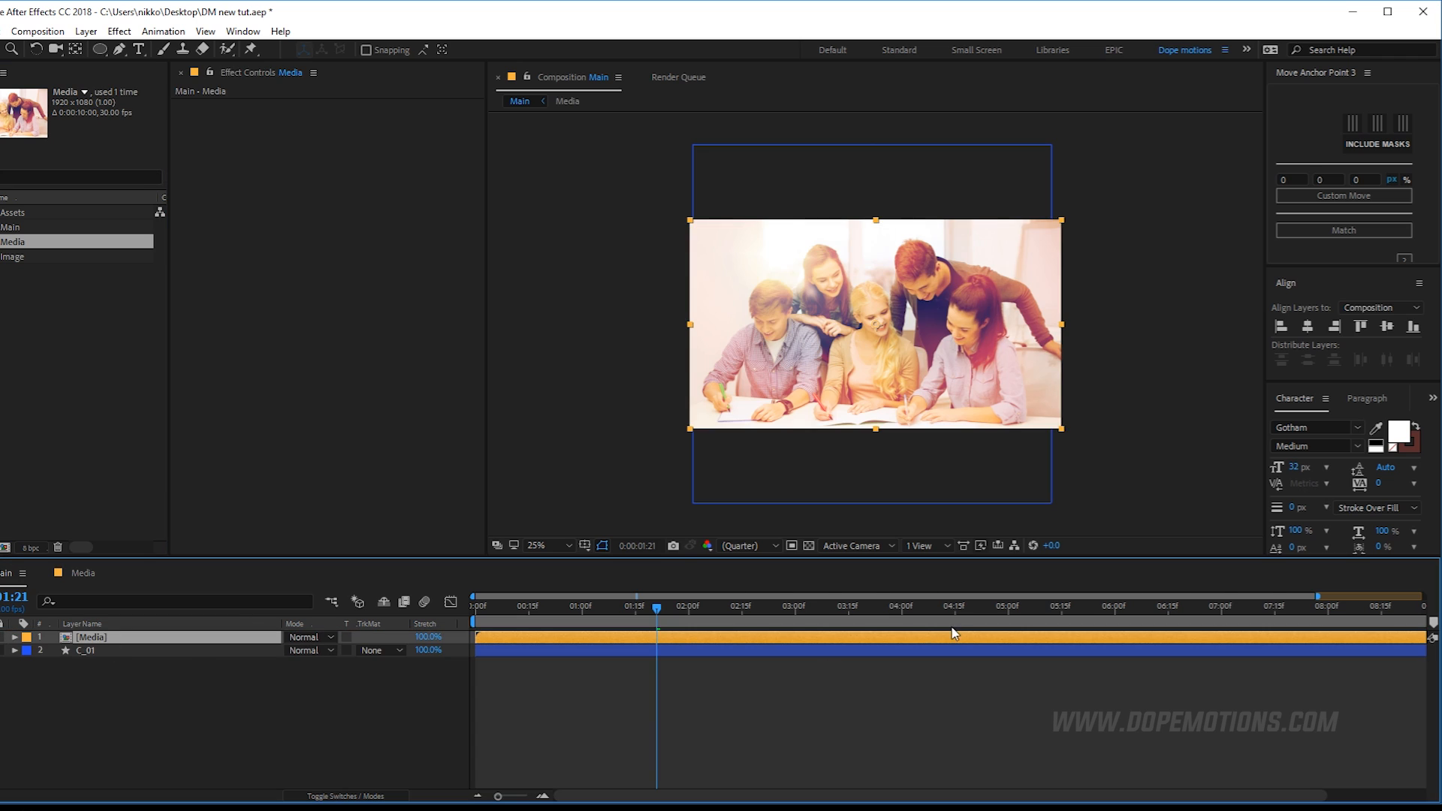
key(period)
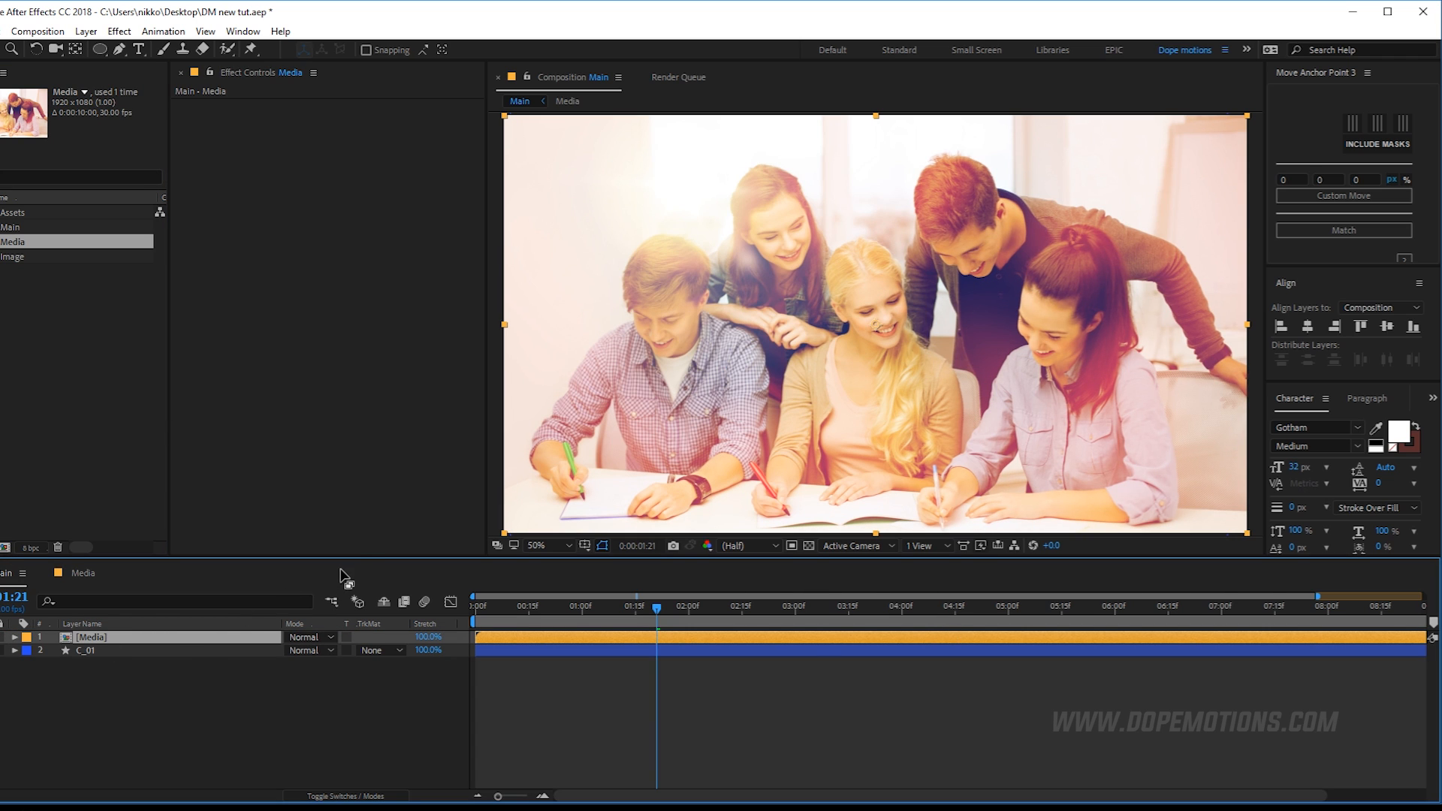
drag(353, 557, 347, 602)
drag(94, 683, 124, 697)
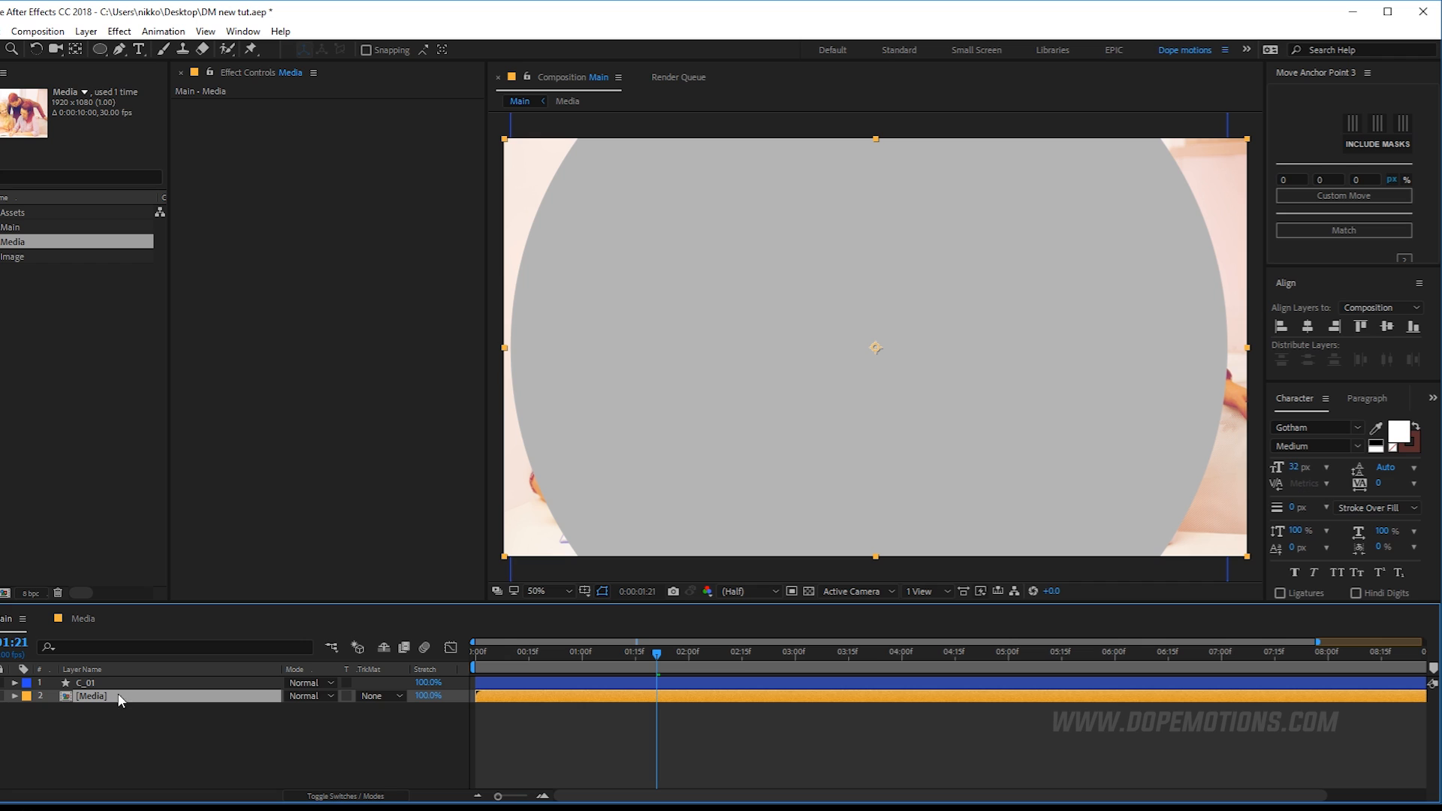
Set the Media layer's track matte to an alpha matte using C_01 and deselect the layer.
click(381, 696)
click(407, 736)
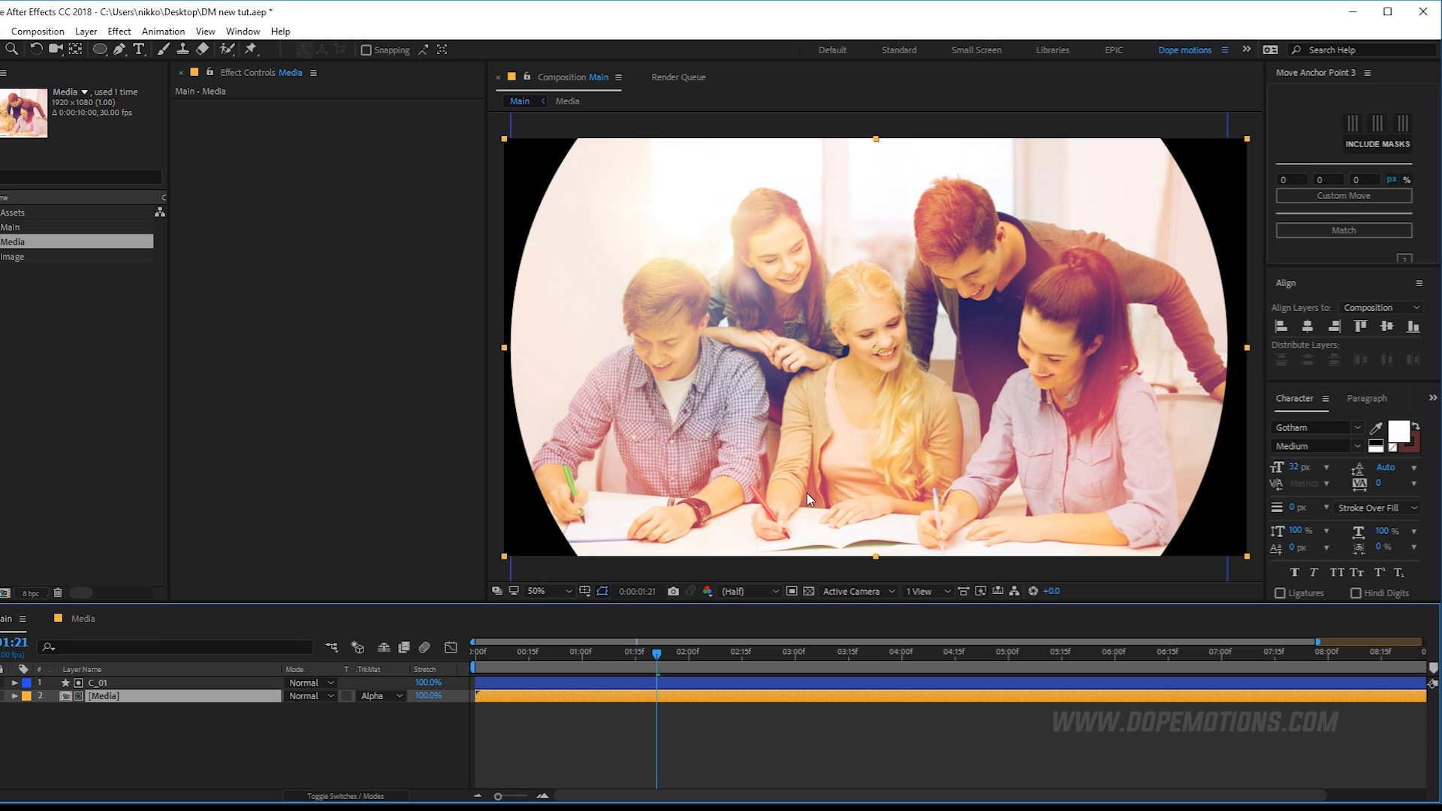
click(137, 734)
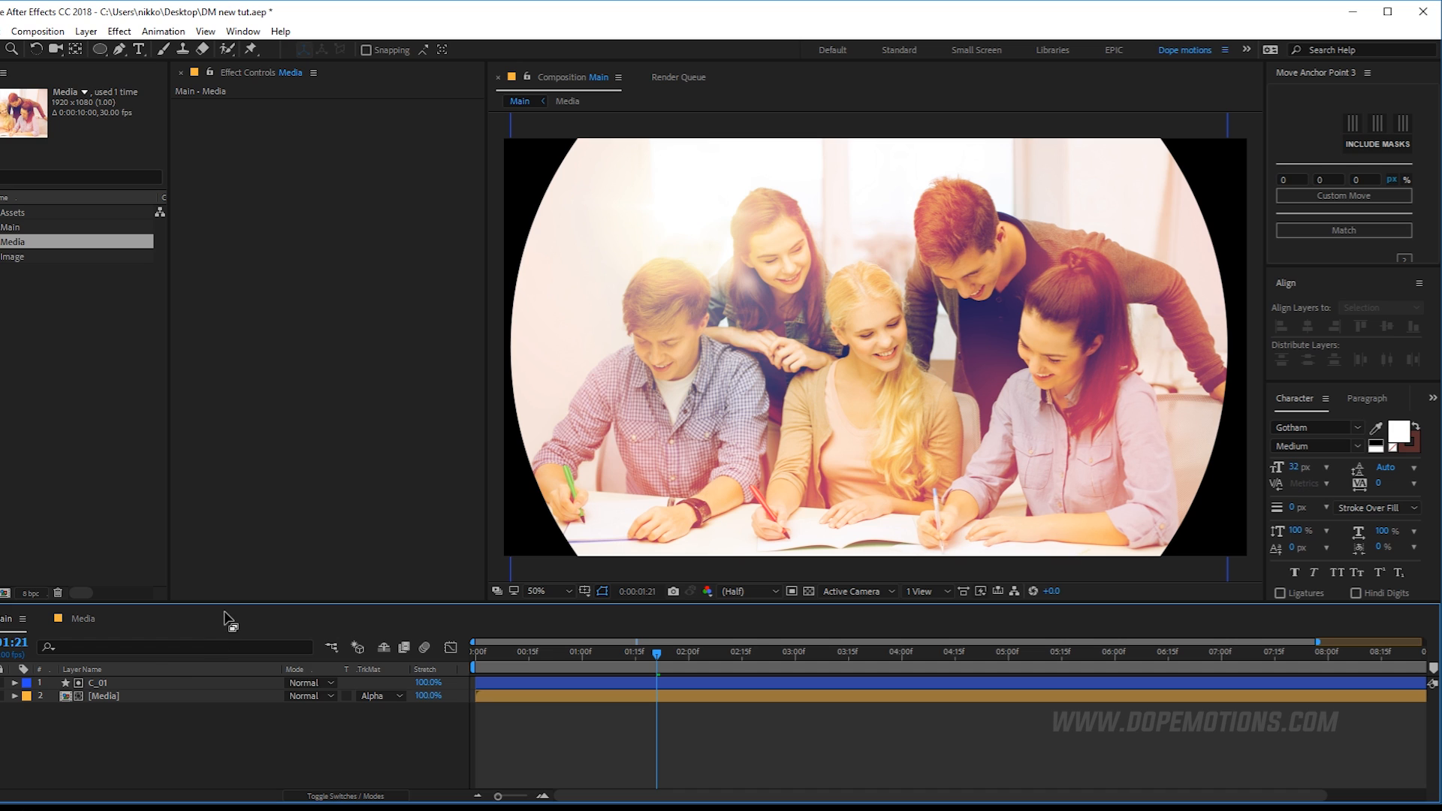
drag(229, 604, 232, 535)
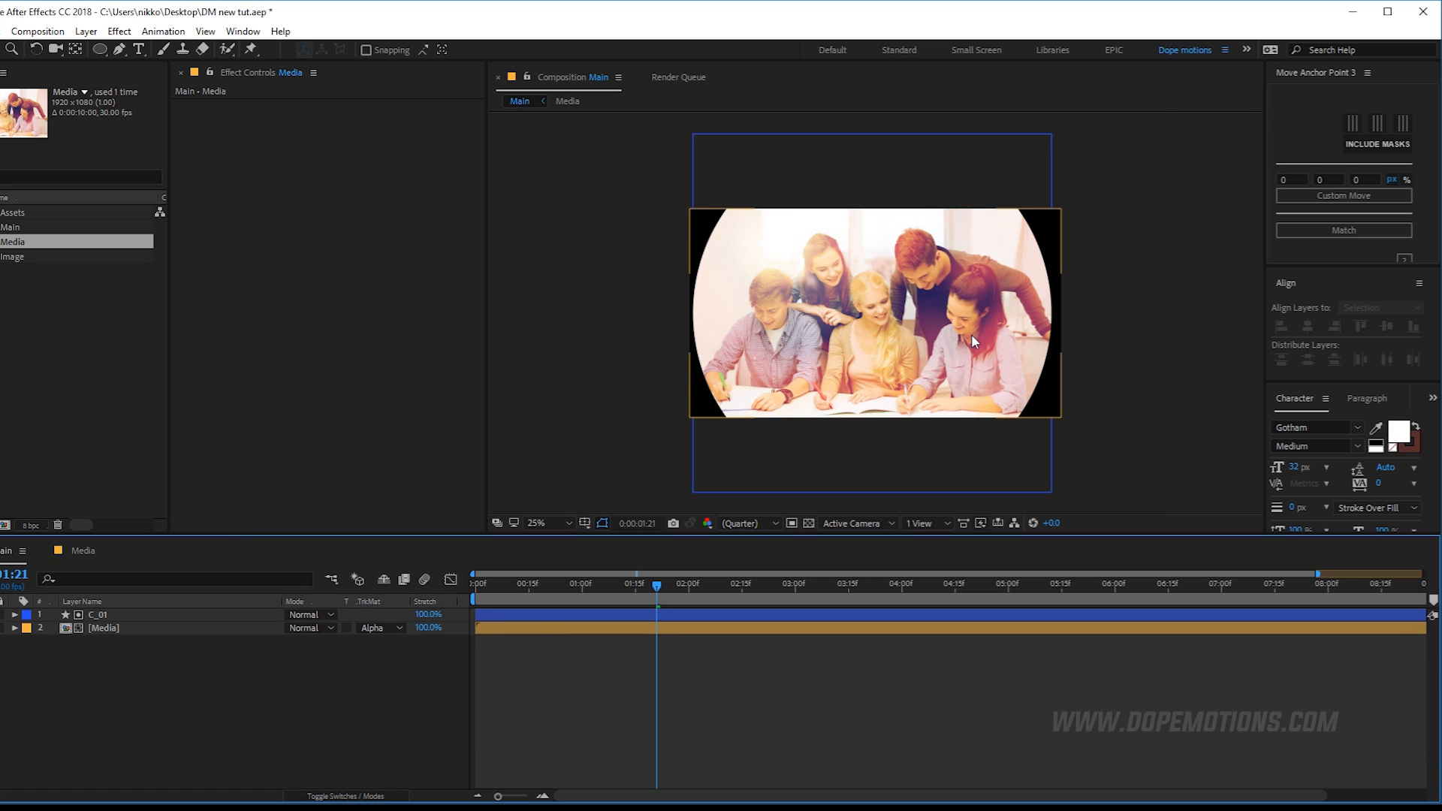
Keyframe the Media layer's Position at 2 seconds, and shift the layer left to about 596, 540 at 0 seconds.
drag(657, 586, 730, 593)
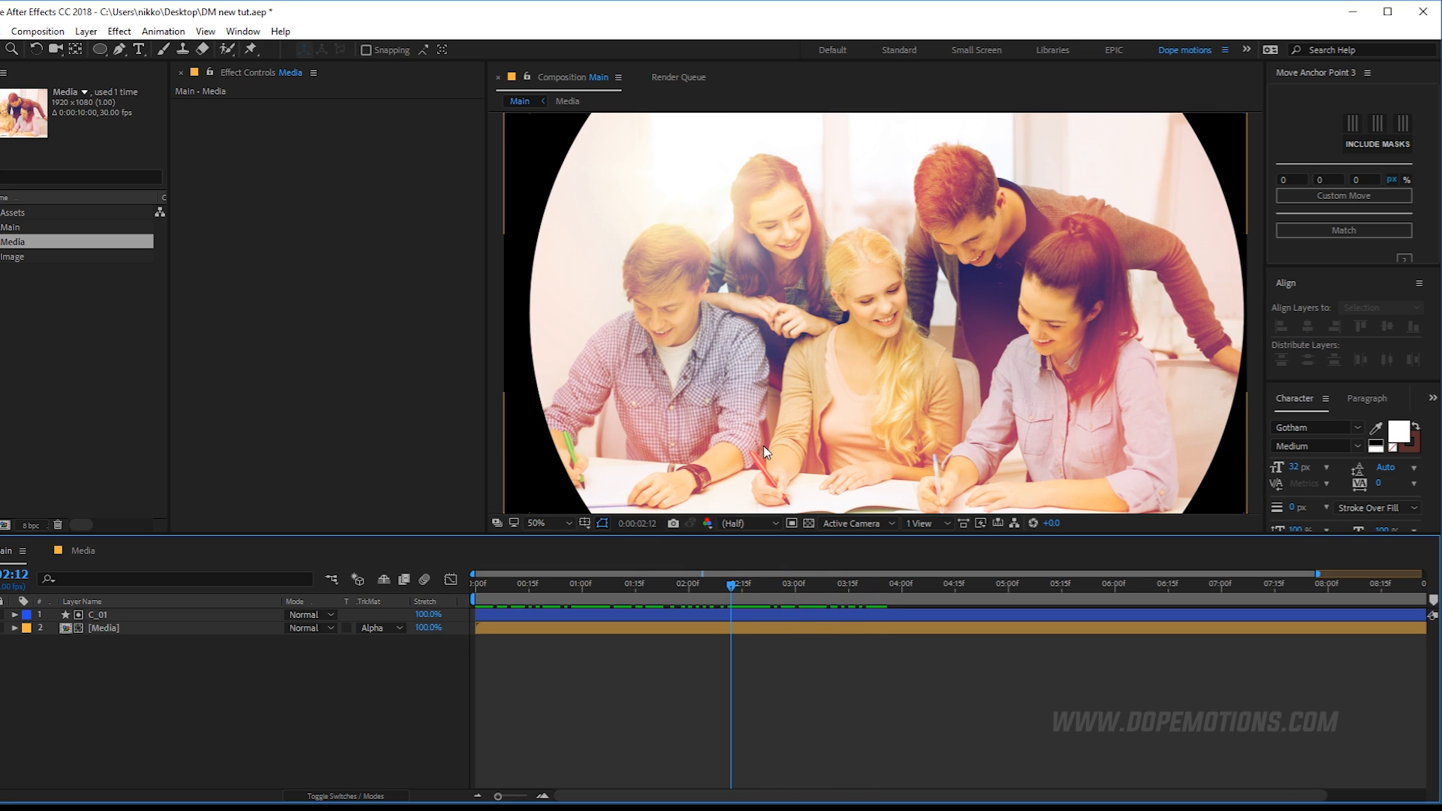
drag(655, 597, 689, 601)
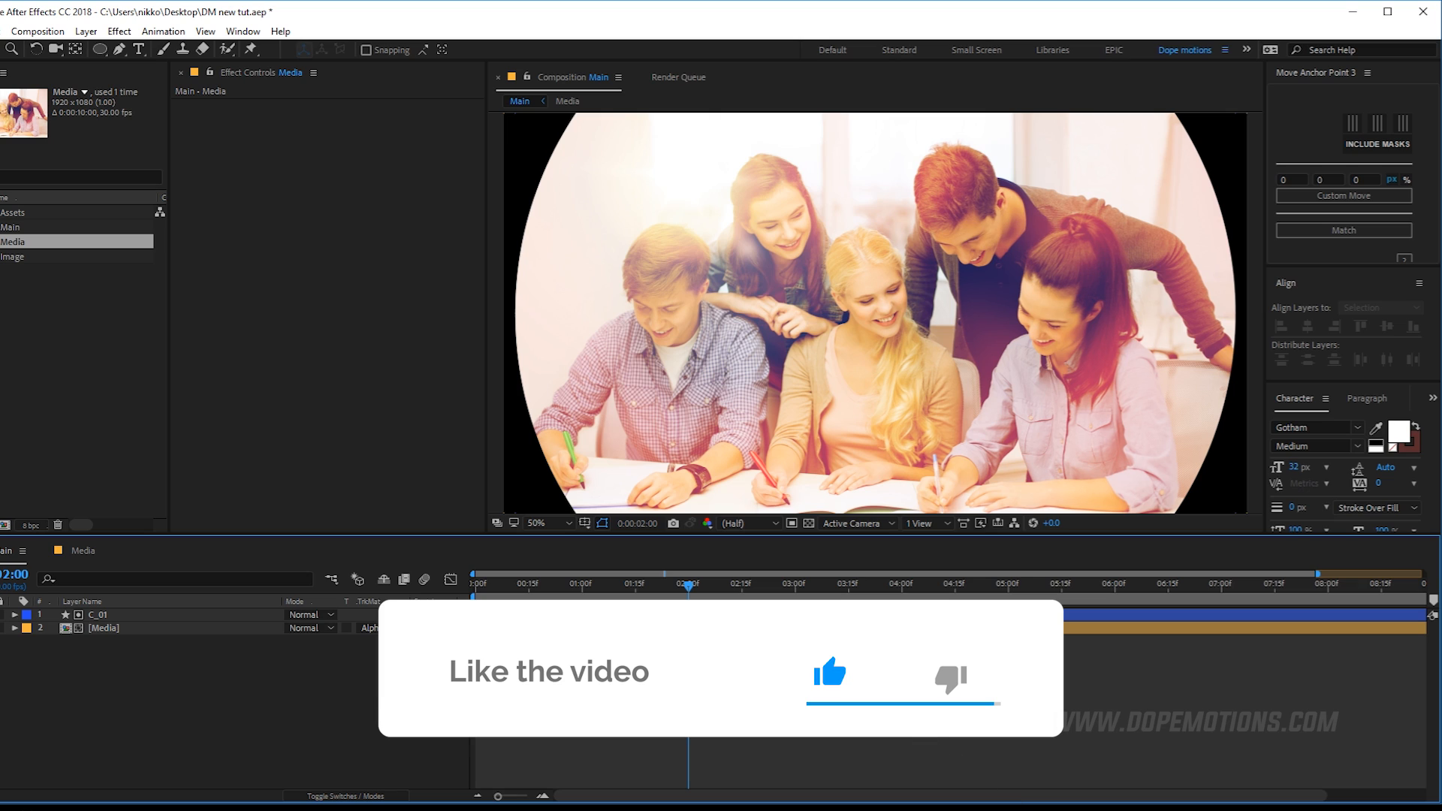
click(106, 626)
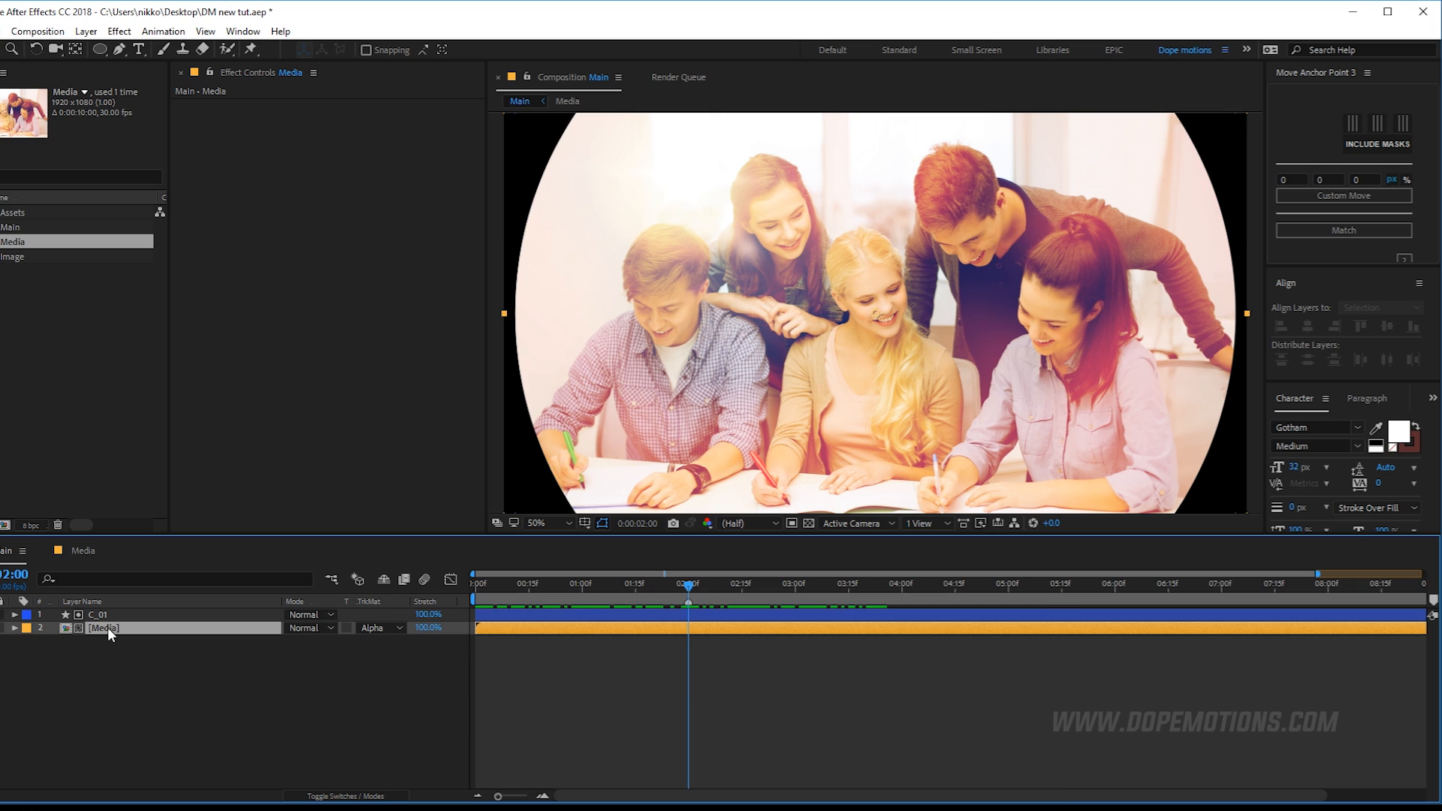
key(p)
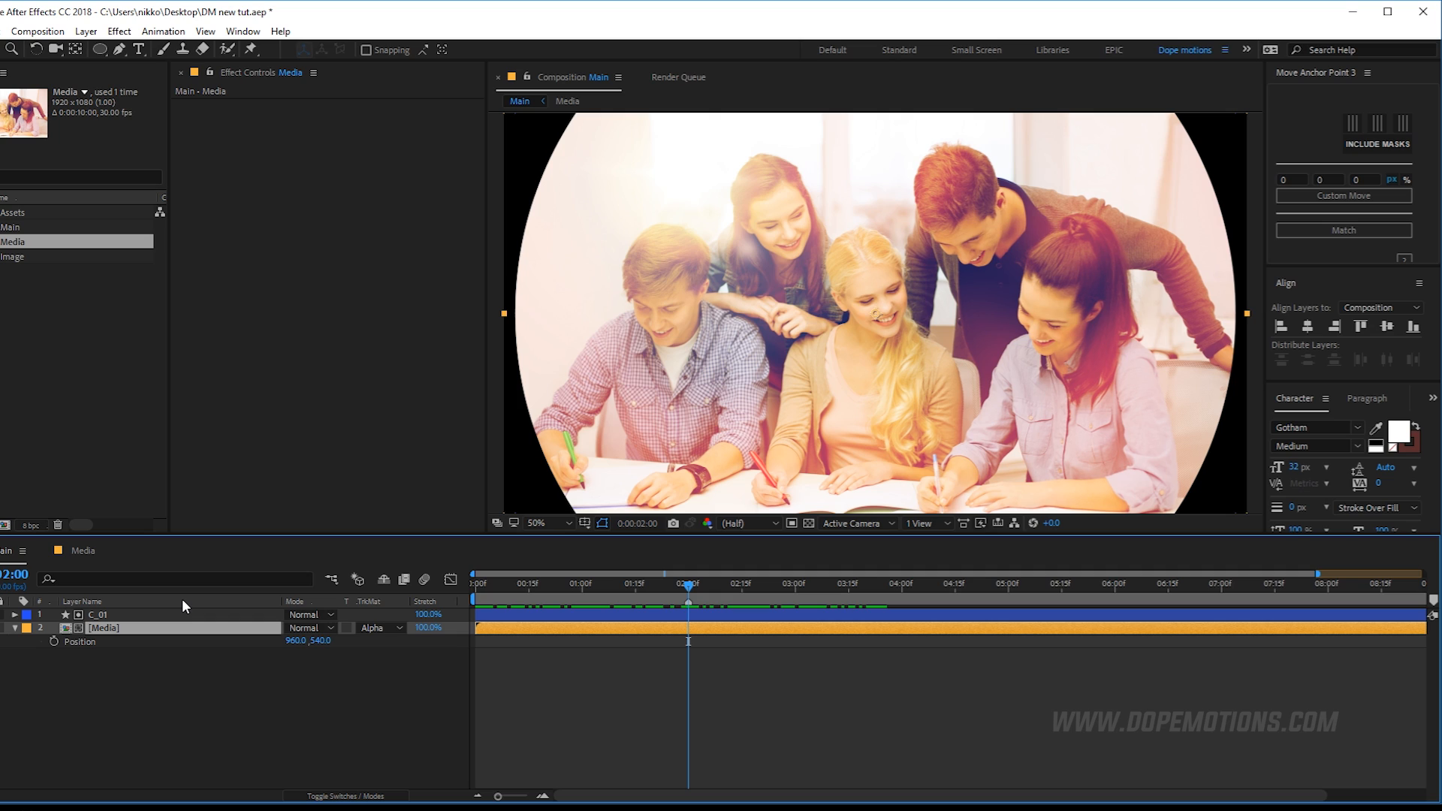
click(53, 641)
drag(655, 588, 476, 593)
drag(844, 425, 705, 429)
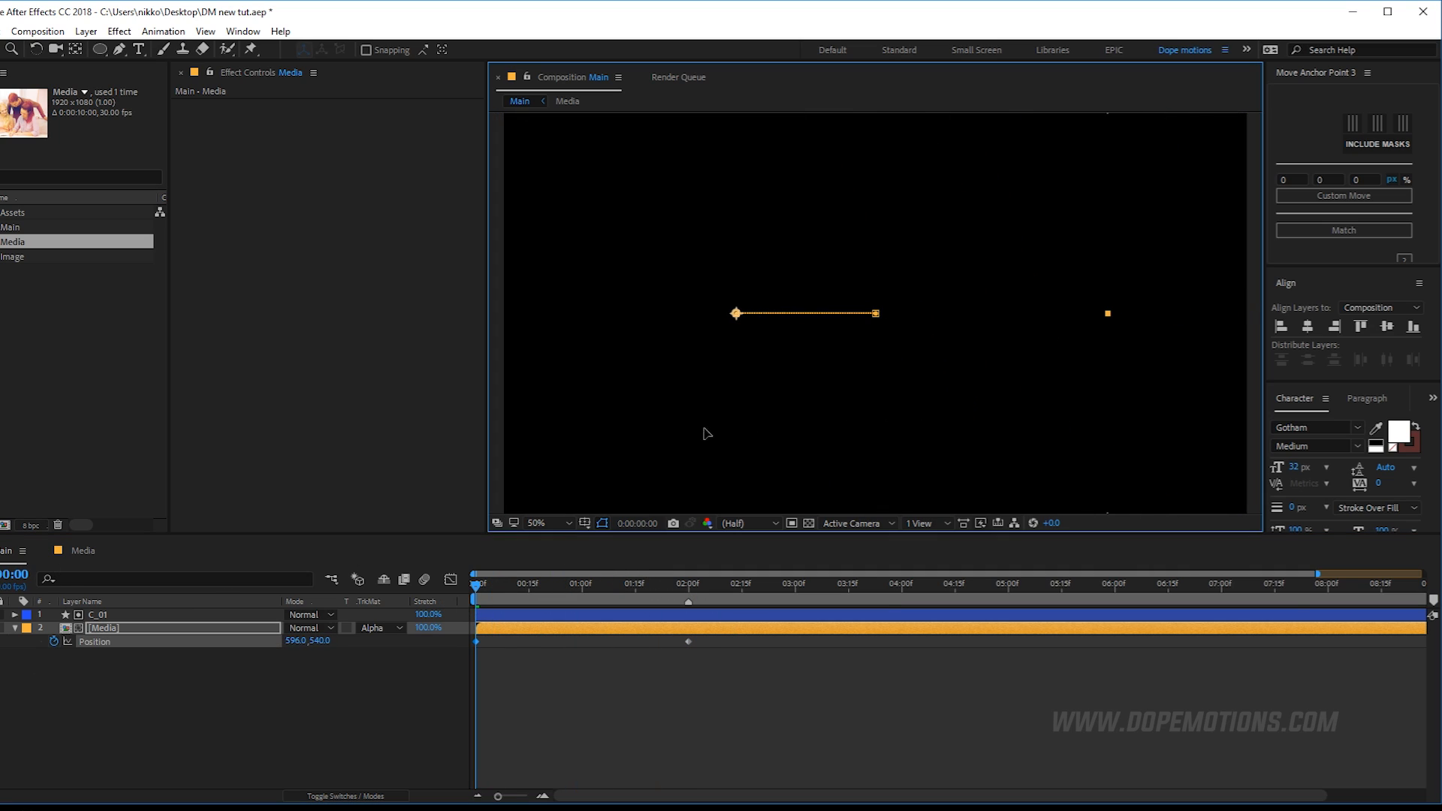
Keyframe the Media layer's Position at 4 seconds by shifting the layer right to about 1294, 540.
mouse_move(490, 583)
mouse_down()
mouse_move(636, 601)
mouse_move(564, 601)
mouse_up()
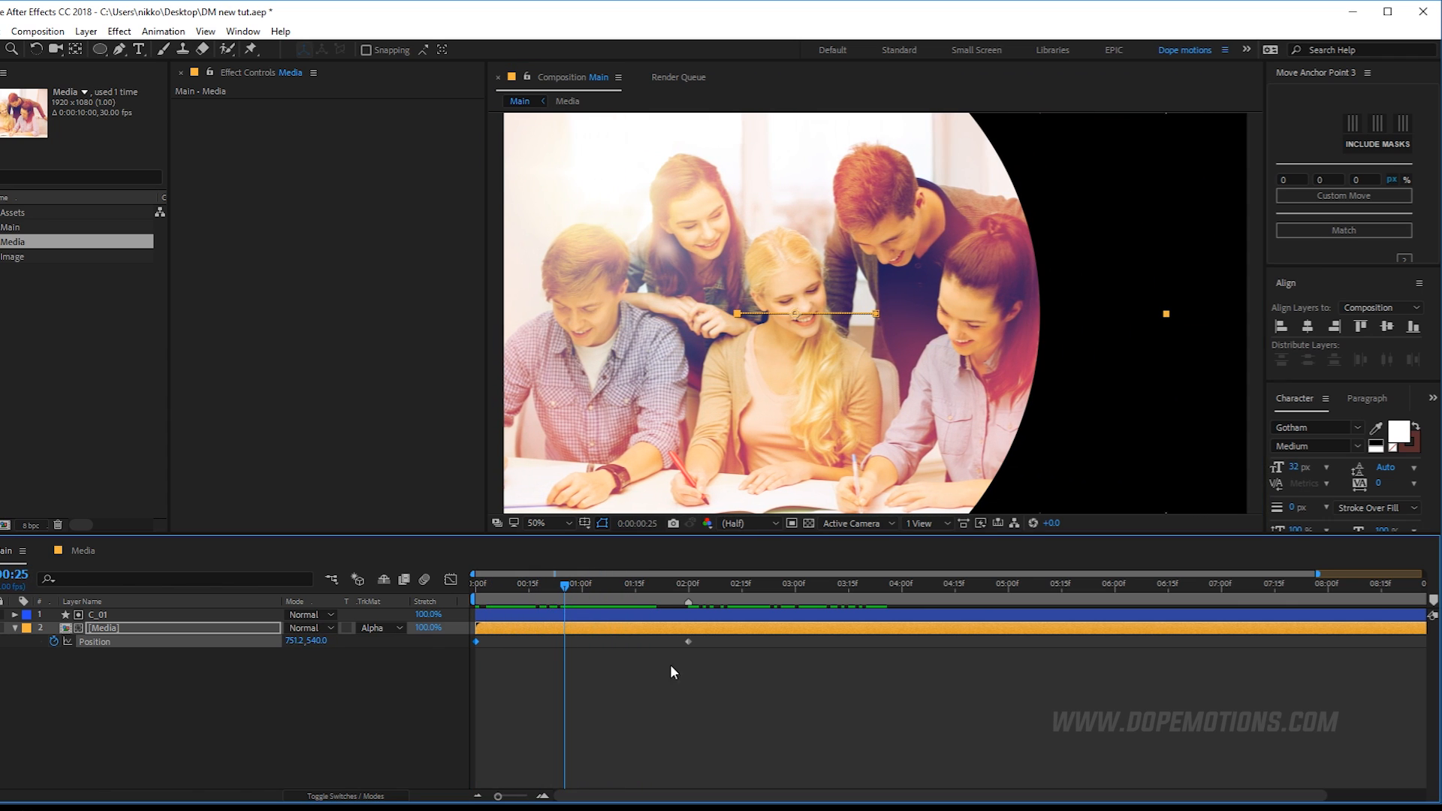
drag(712, 674, 471, 629)
drag(703, 587, 903, 605)
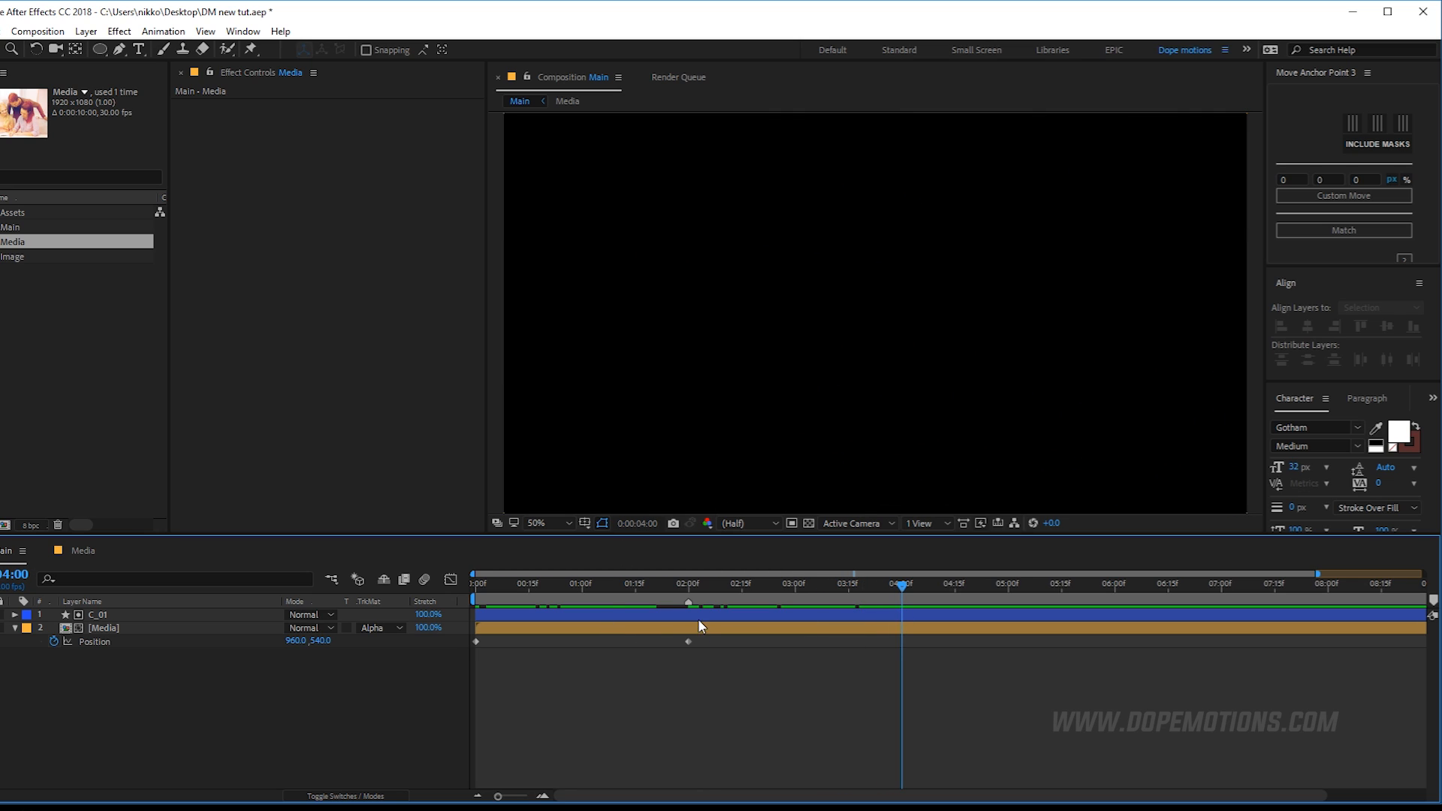
click(688, 631)
click(721, 438)
drag(721, 443, 849, 453)
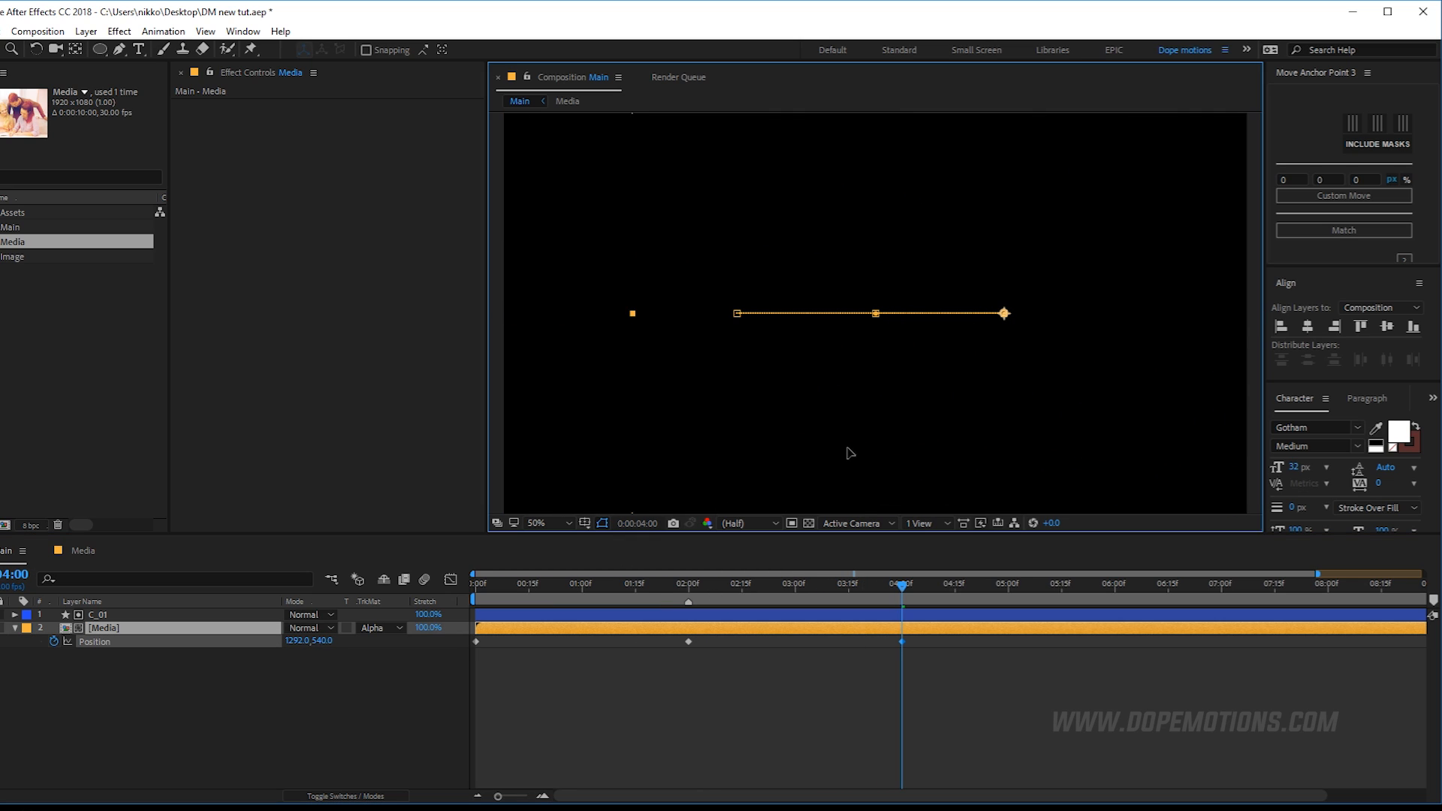
Easy Ease all the Media layer's Position keyframes and stretch the middle keyframe's speed handles outward to 100% influence on both sides.
drag(960, 689, 471, 631)
key(F9)
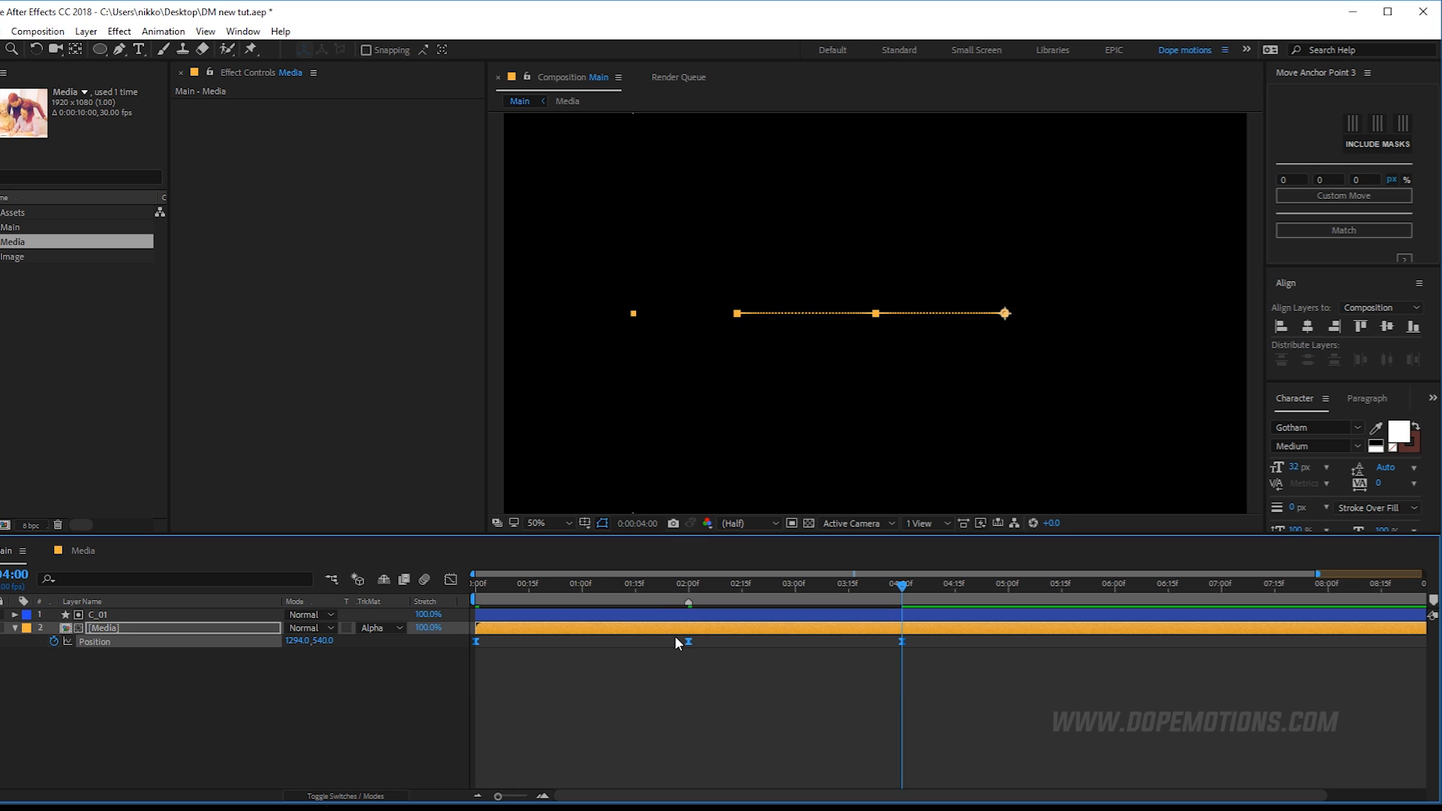
click(451, 581)
drag(729, 755, 562, 756)
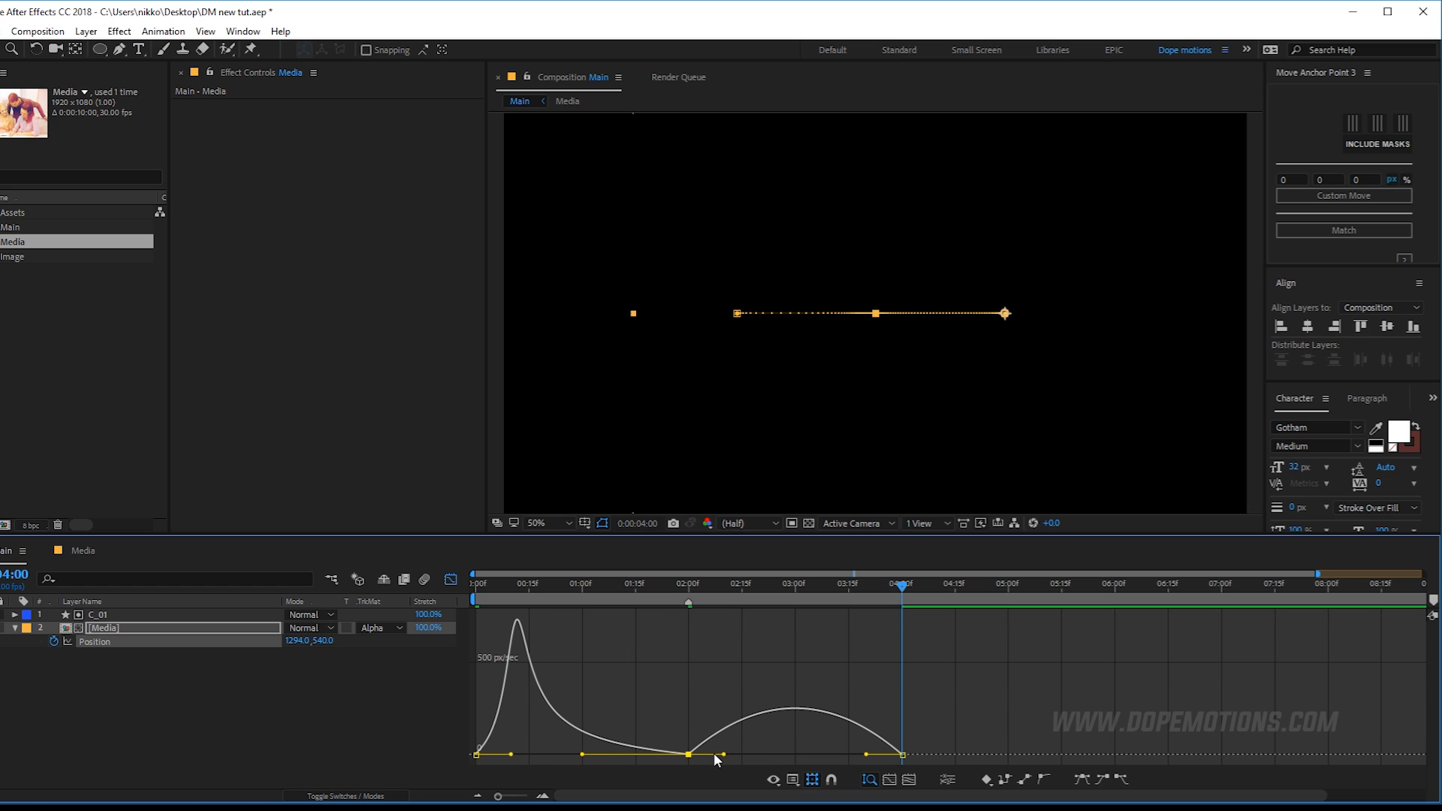
drag(724, 754, 794, 755)
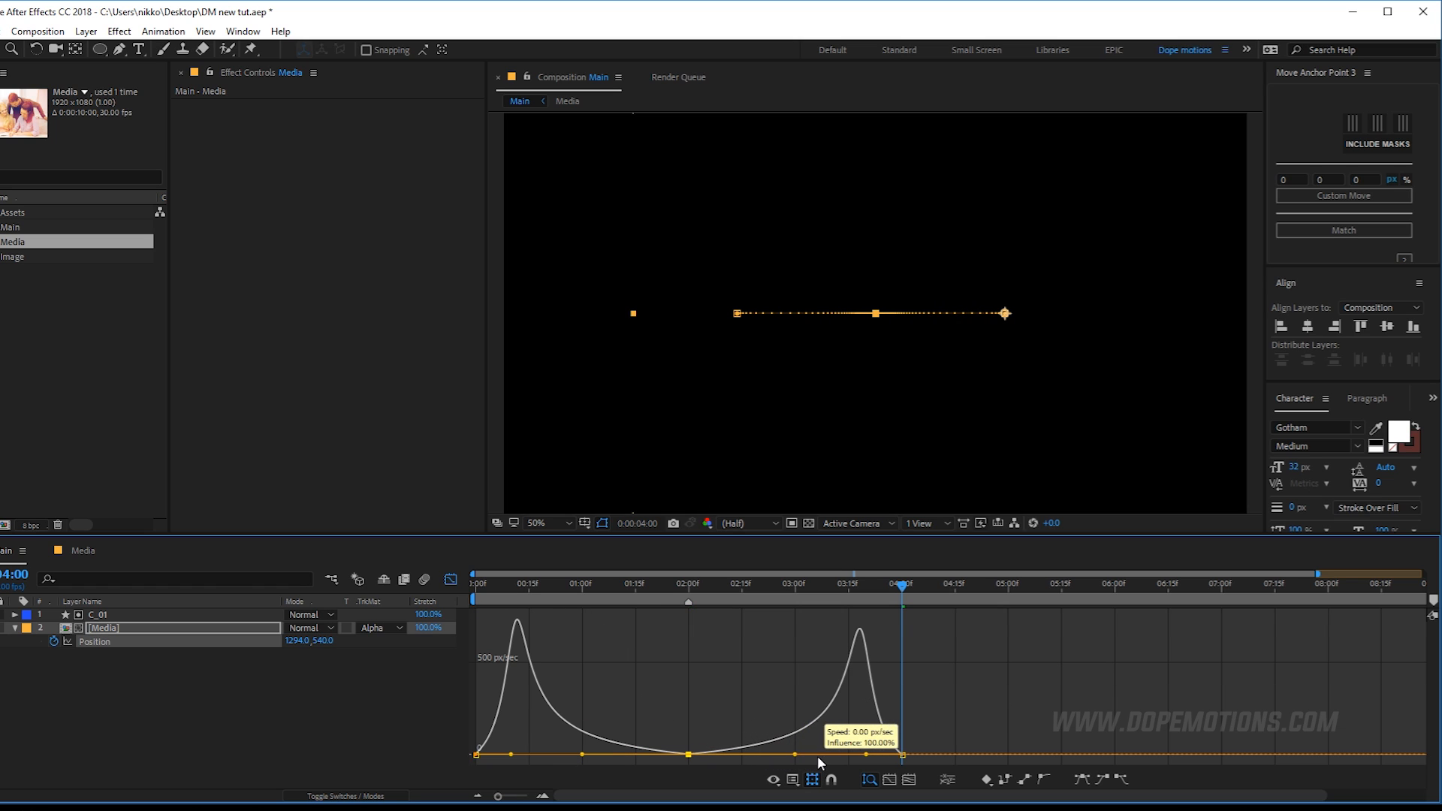
click(454, 581)
click(550, 688)
Preview the Main animation from 0 seconds and return the playhead to 2 seconds.
drag(514, 585, 455, 592)
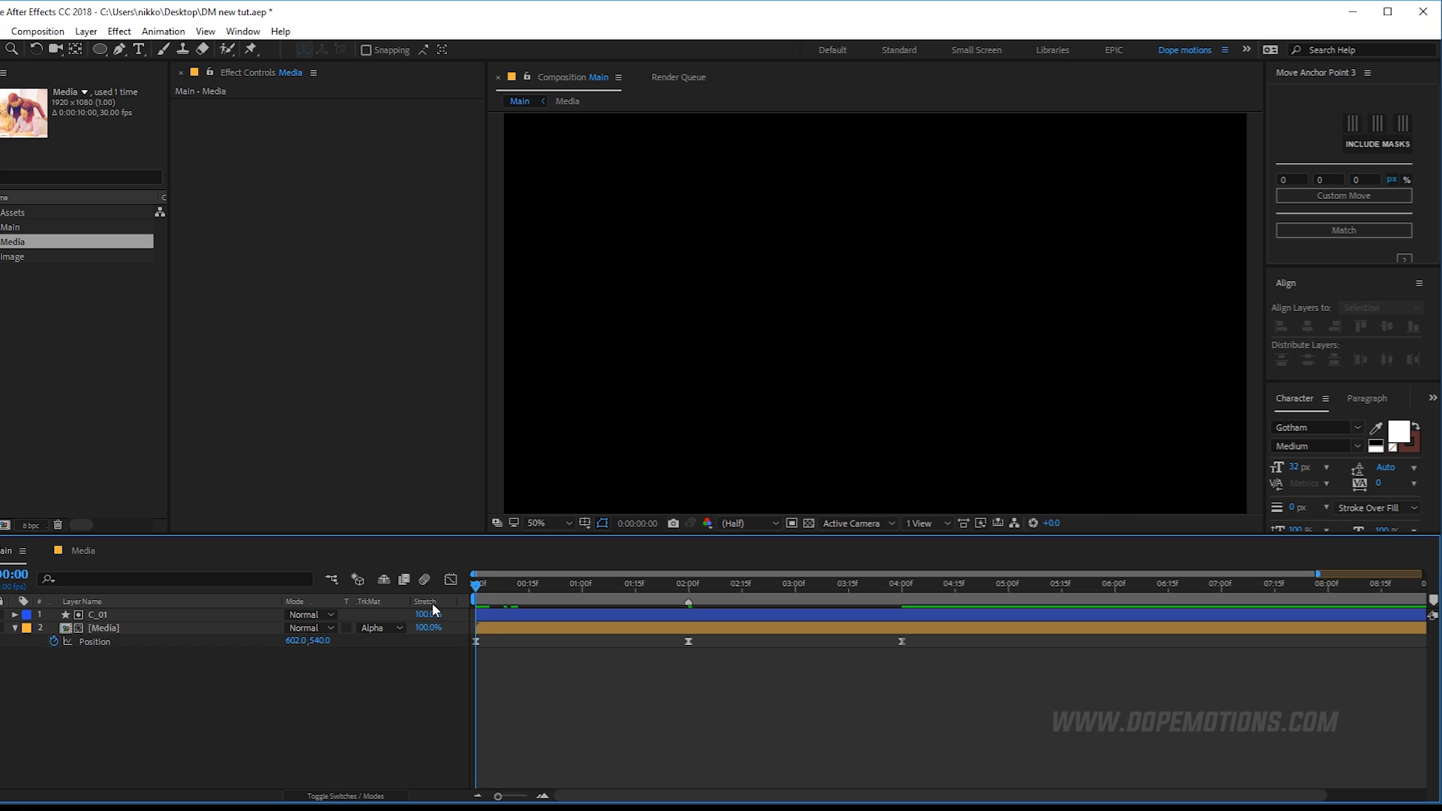
key(space)
click(701, 589)
drag(702, 595, 691, 598)
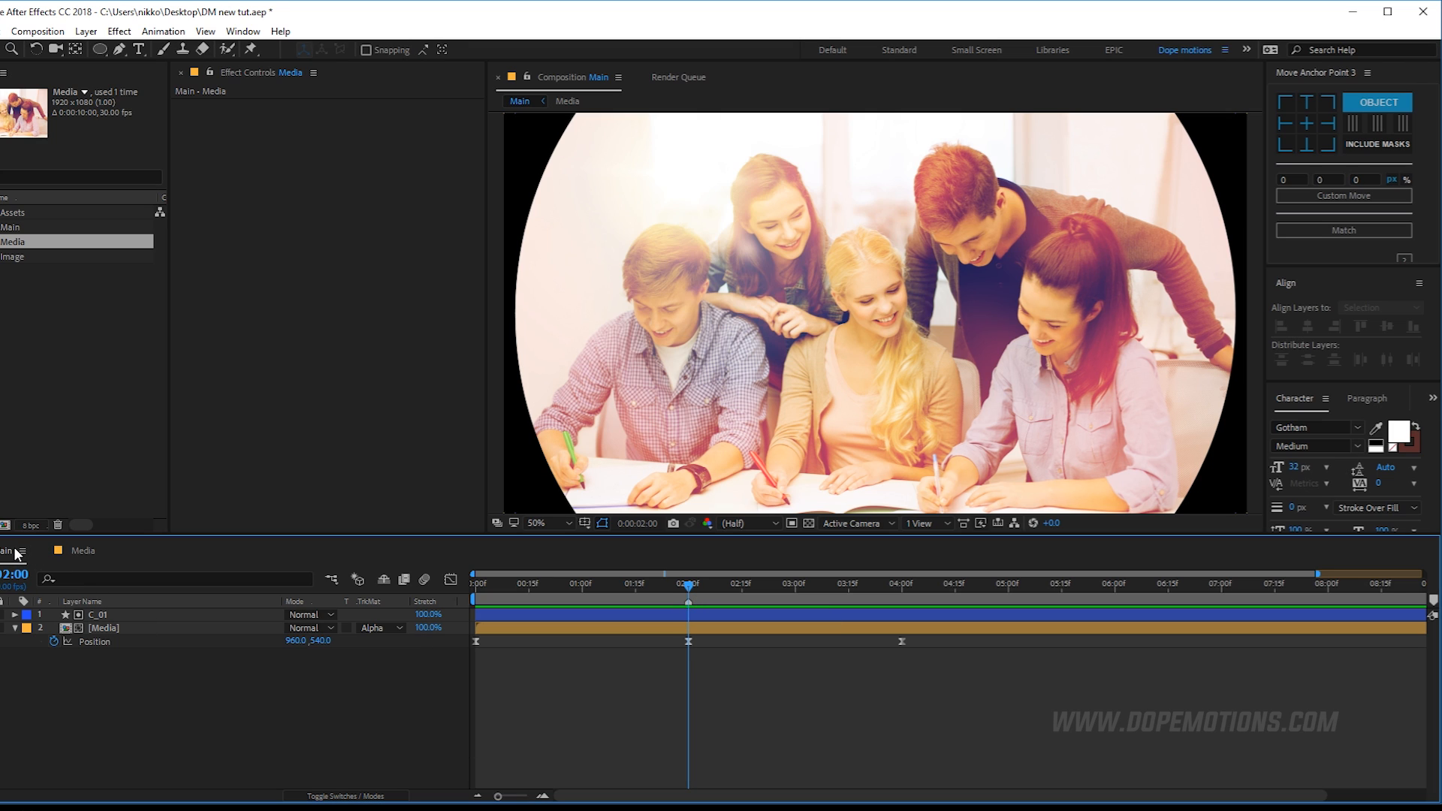
Duplicate the C_01 layer and place the copy below the Media layer.
click(14, 628)
click(122, 619)
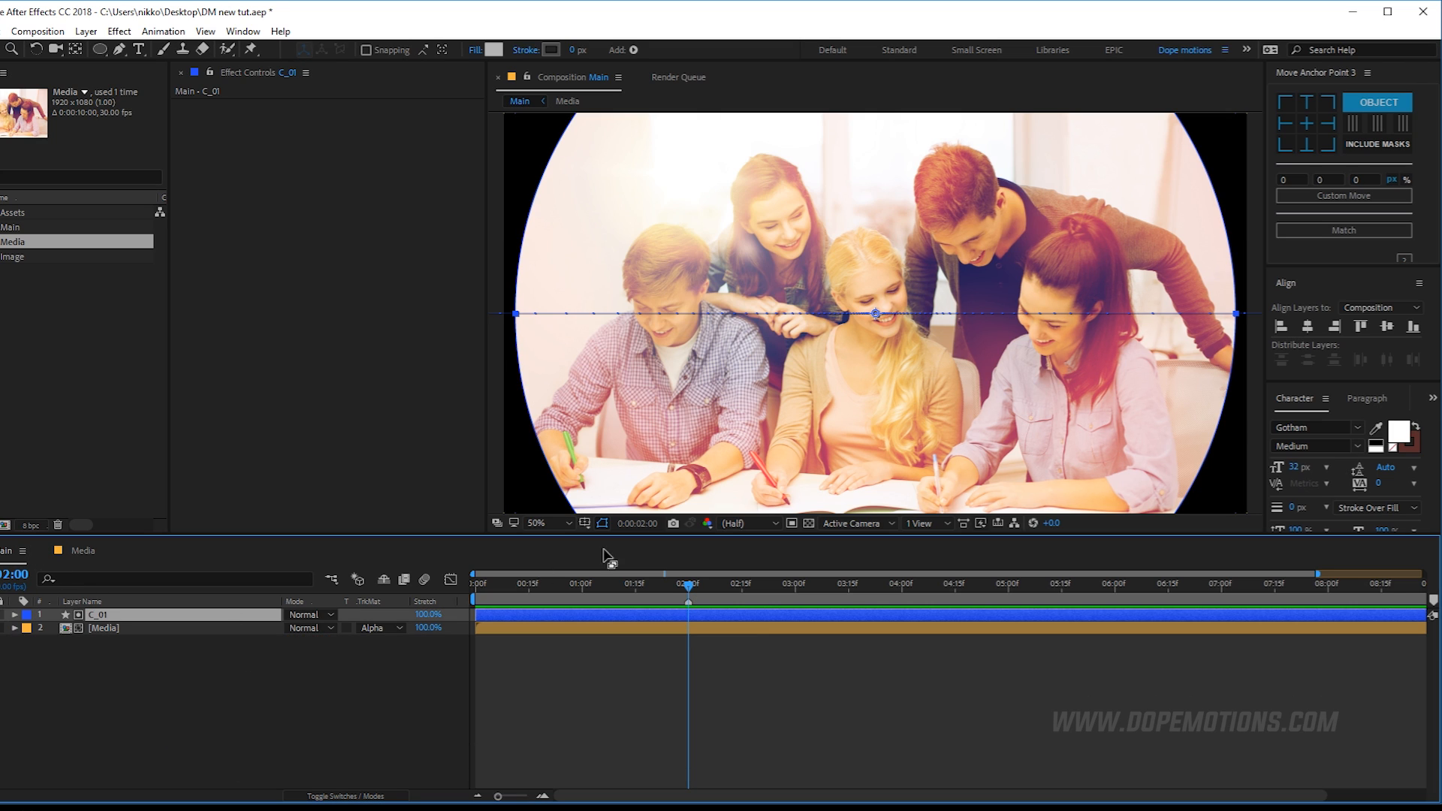
key(ctrl+d)
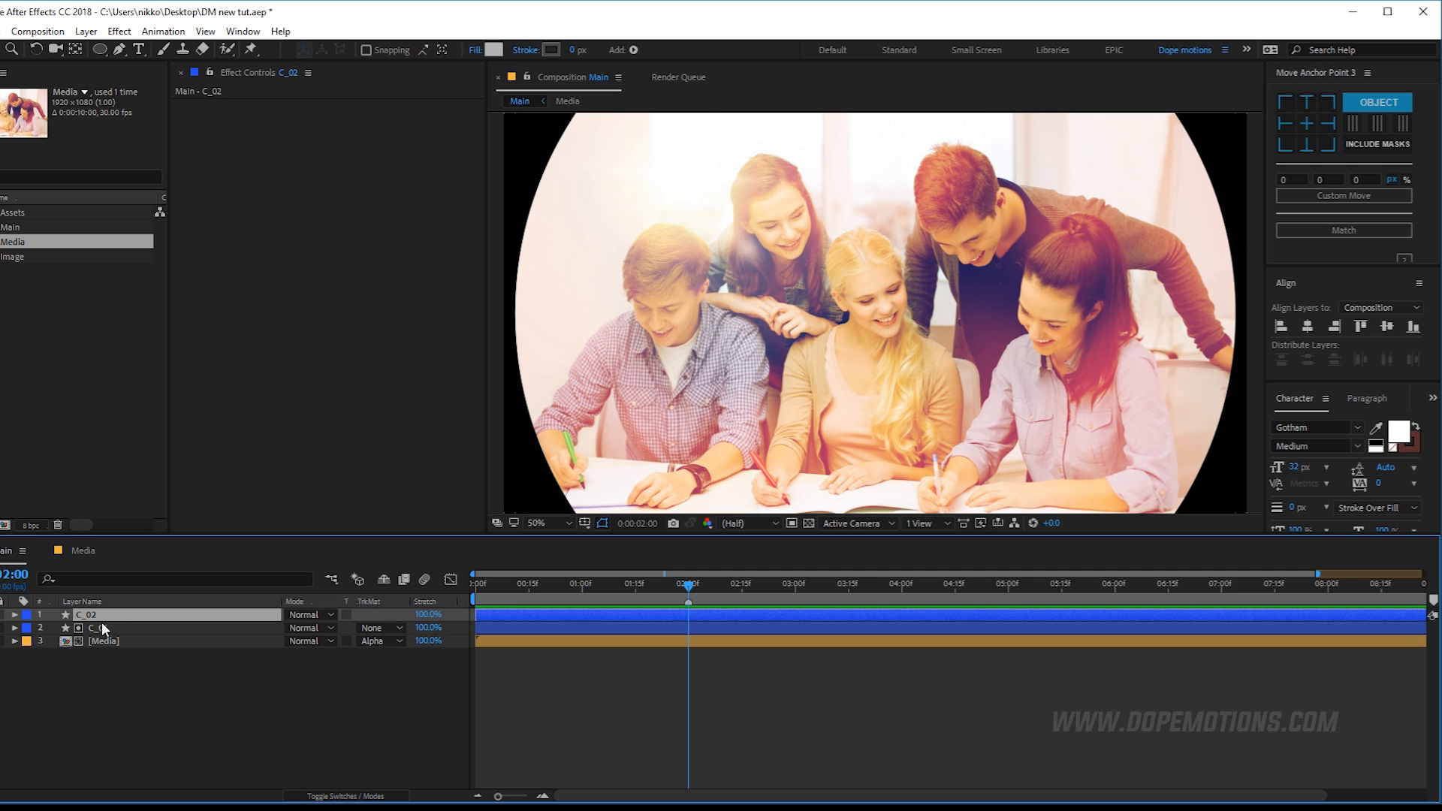
drag(88, 619, 83, 669)
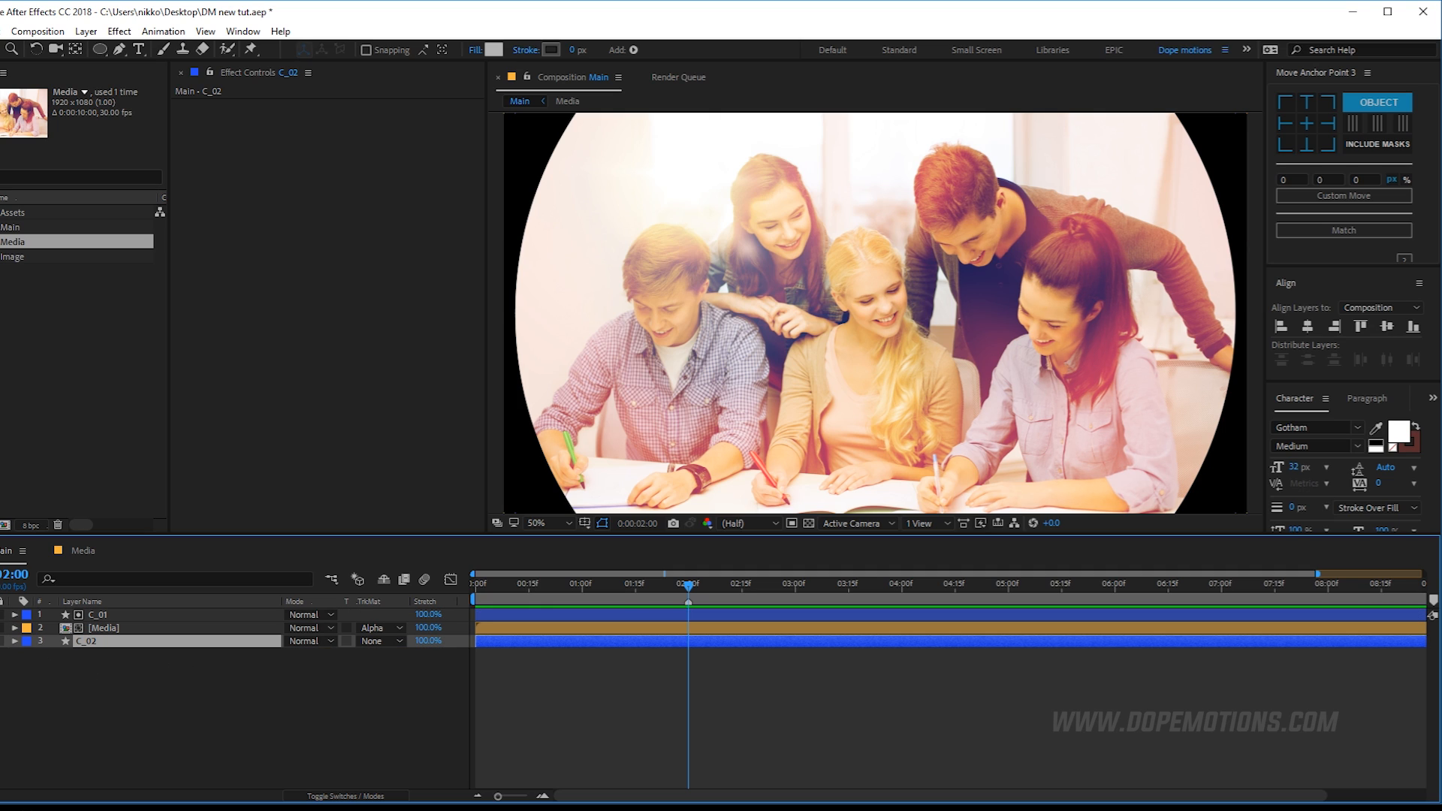
Reveal the C_02 layer's modified properties and enlarge its ellipse Size to about 1896.8 at 2 seconds.
key(u)
key(u)
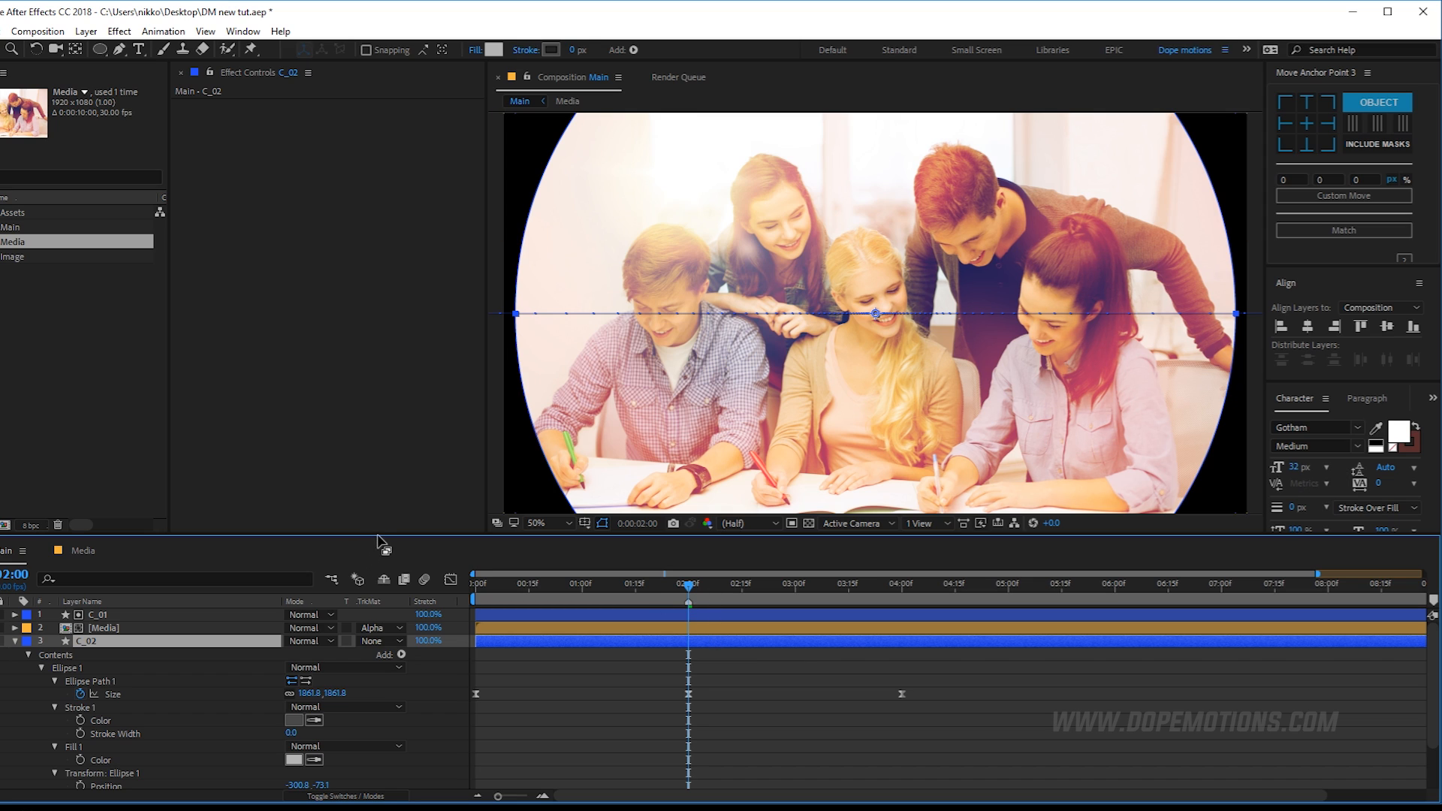
drag(374, 535, 377, 476)
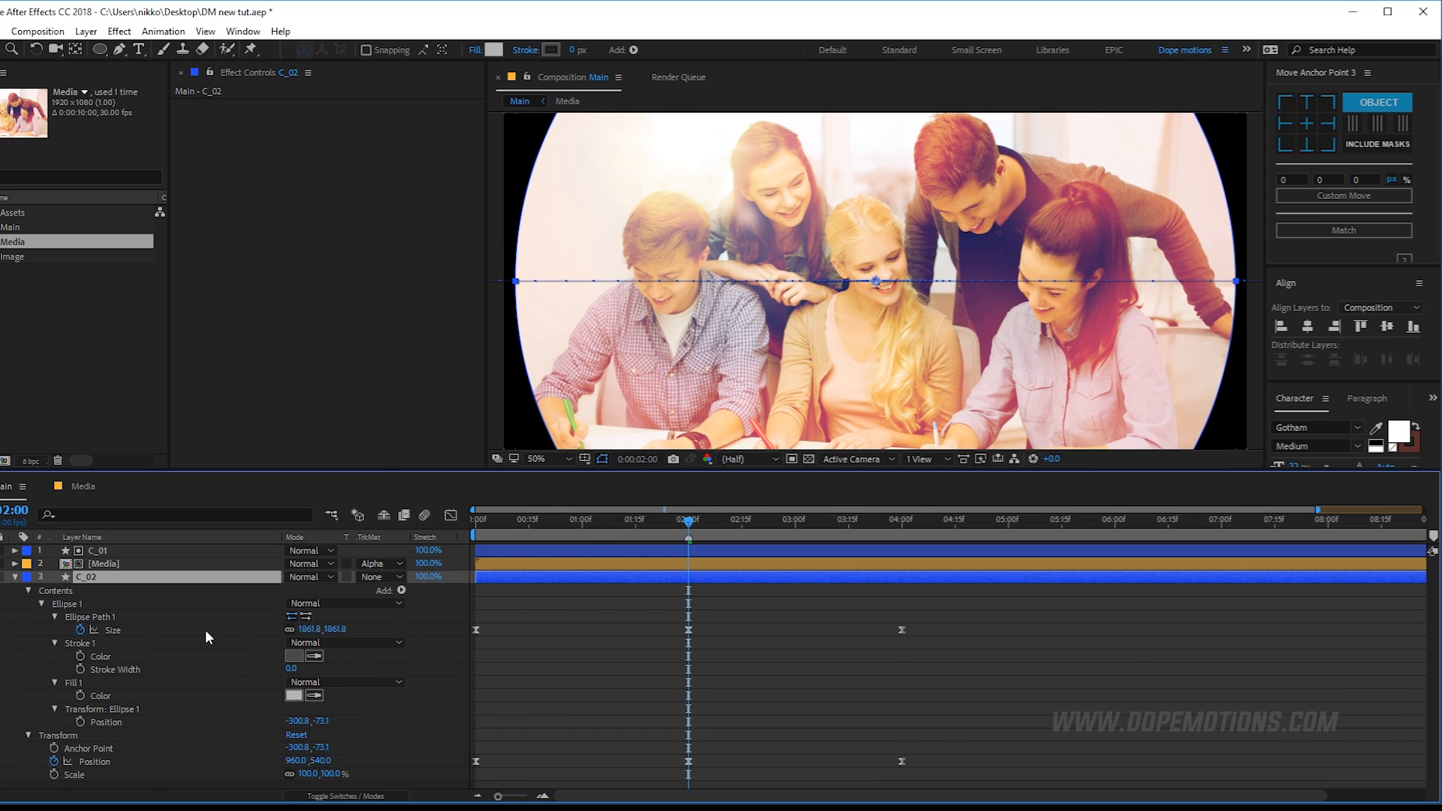
drag(327, 635, 348, 626)
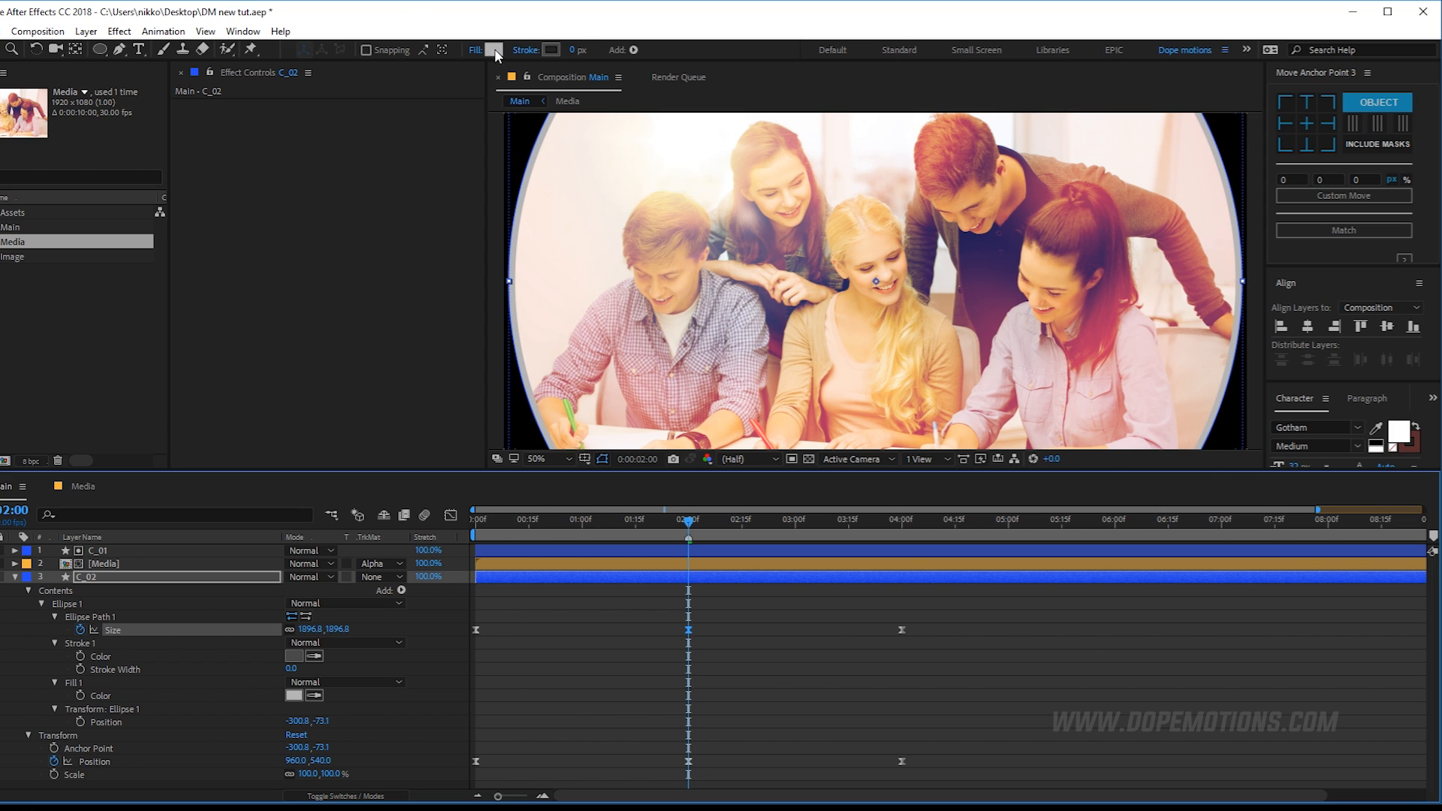
Change the C_02 circle's fill to bright red, collapse the layer and scrub through the animation.
click(494, 50)
drag(120, 368, 308, 303)
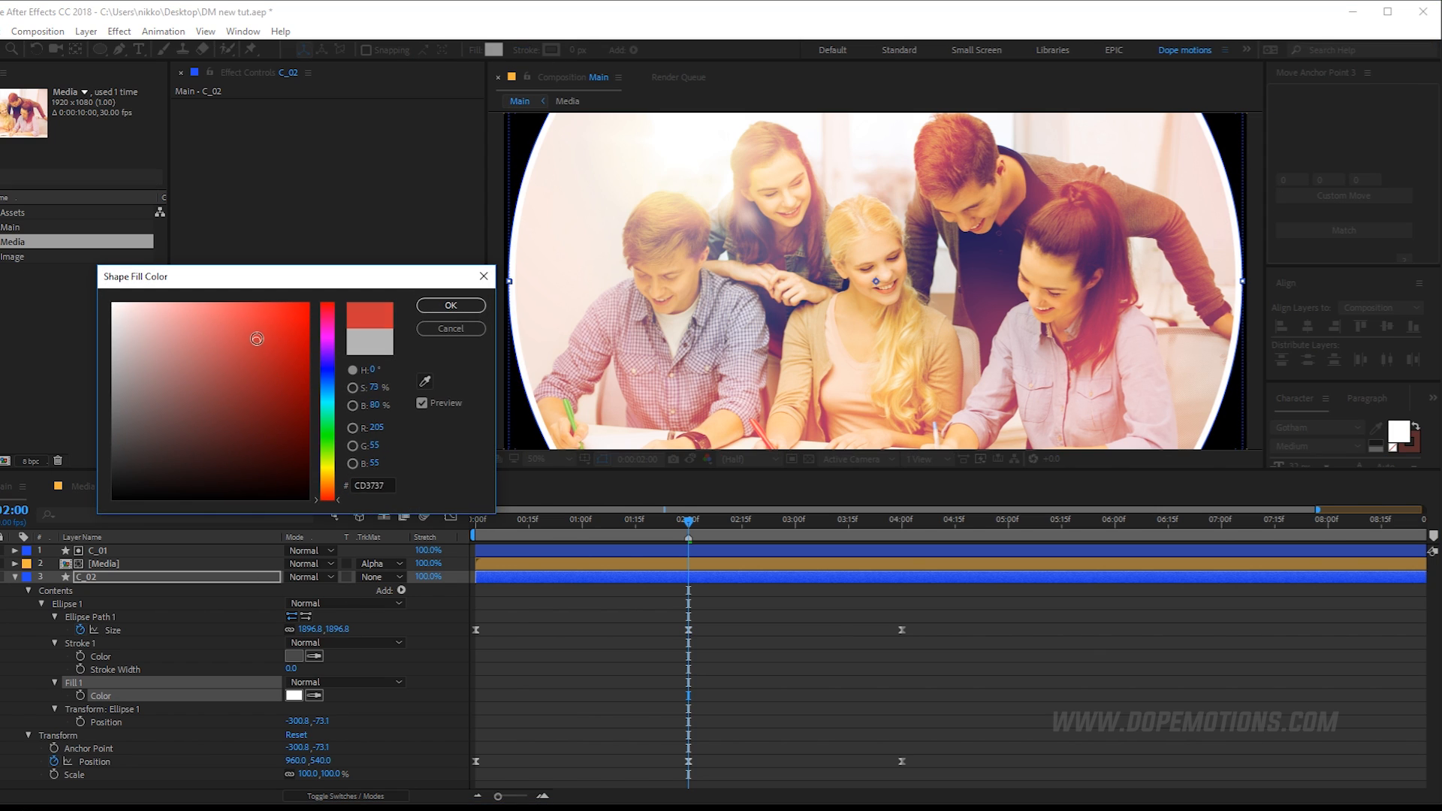
click(451, 305)
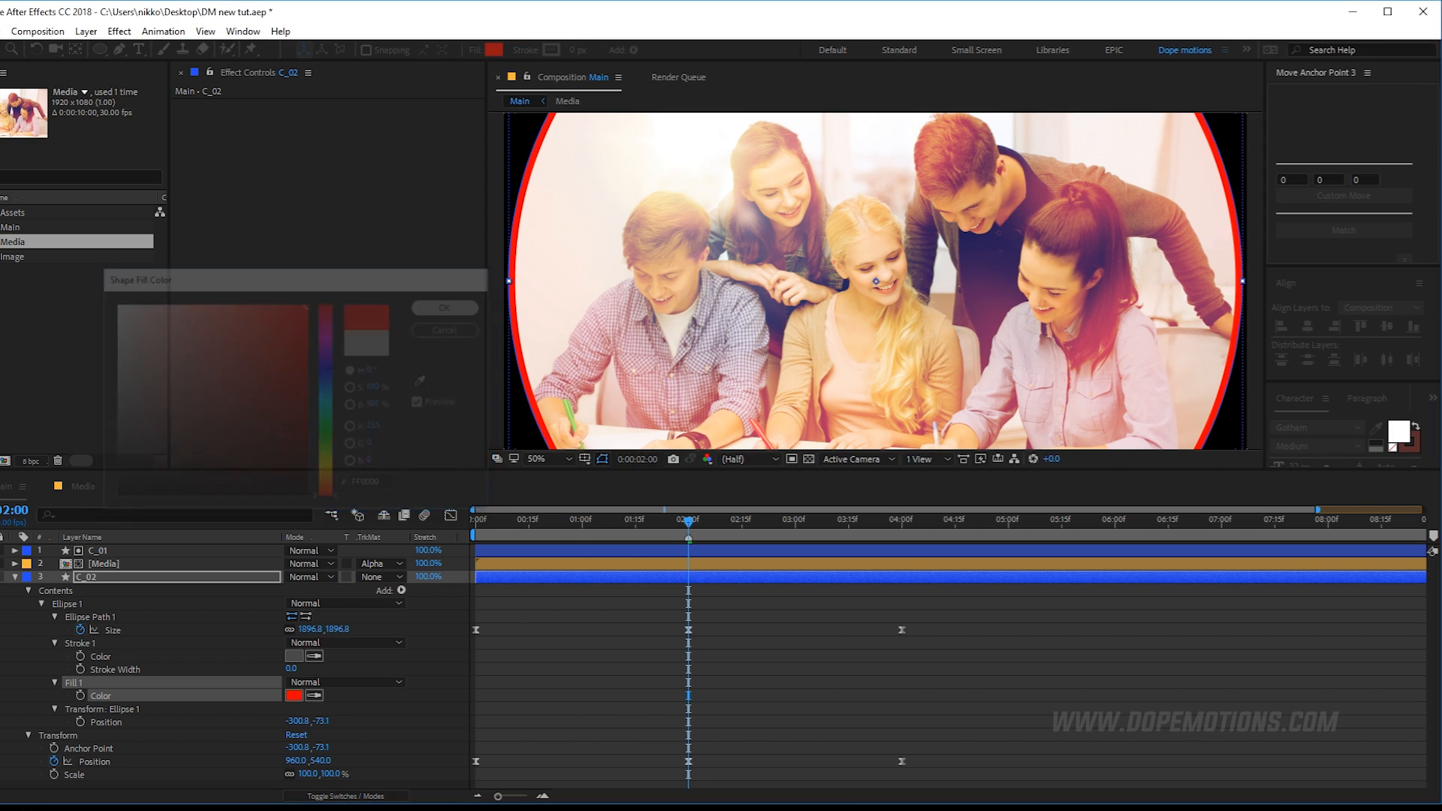
click(15, 576)
drag(507, 526, 692, 561)
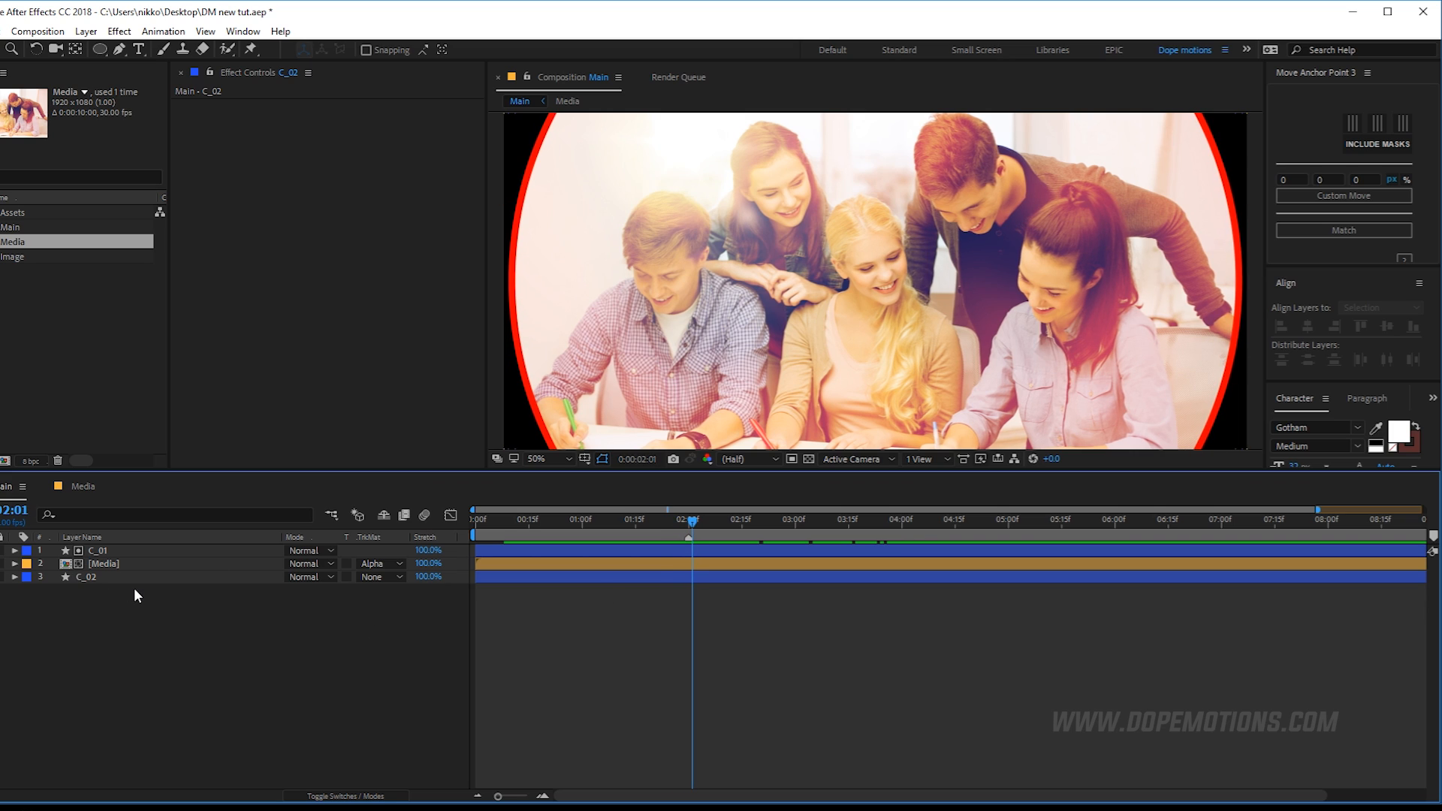
Duplicate the C_01 and Media layers together, and set the playhead back to exactly 2 seconds.
click(114, 561)
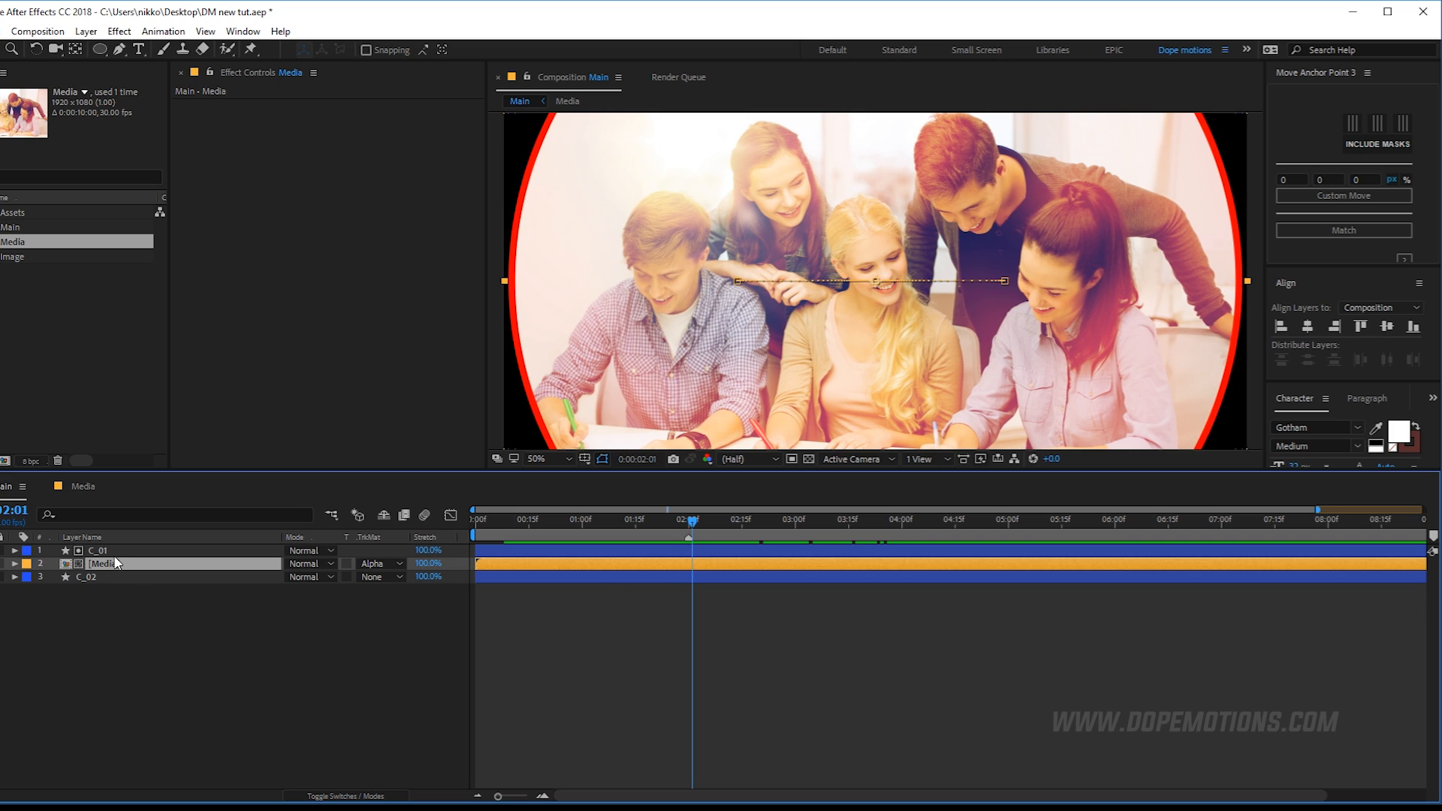
shift+click(110, 552)
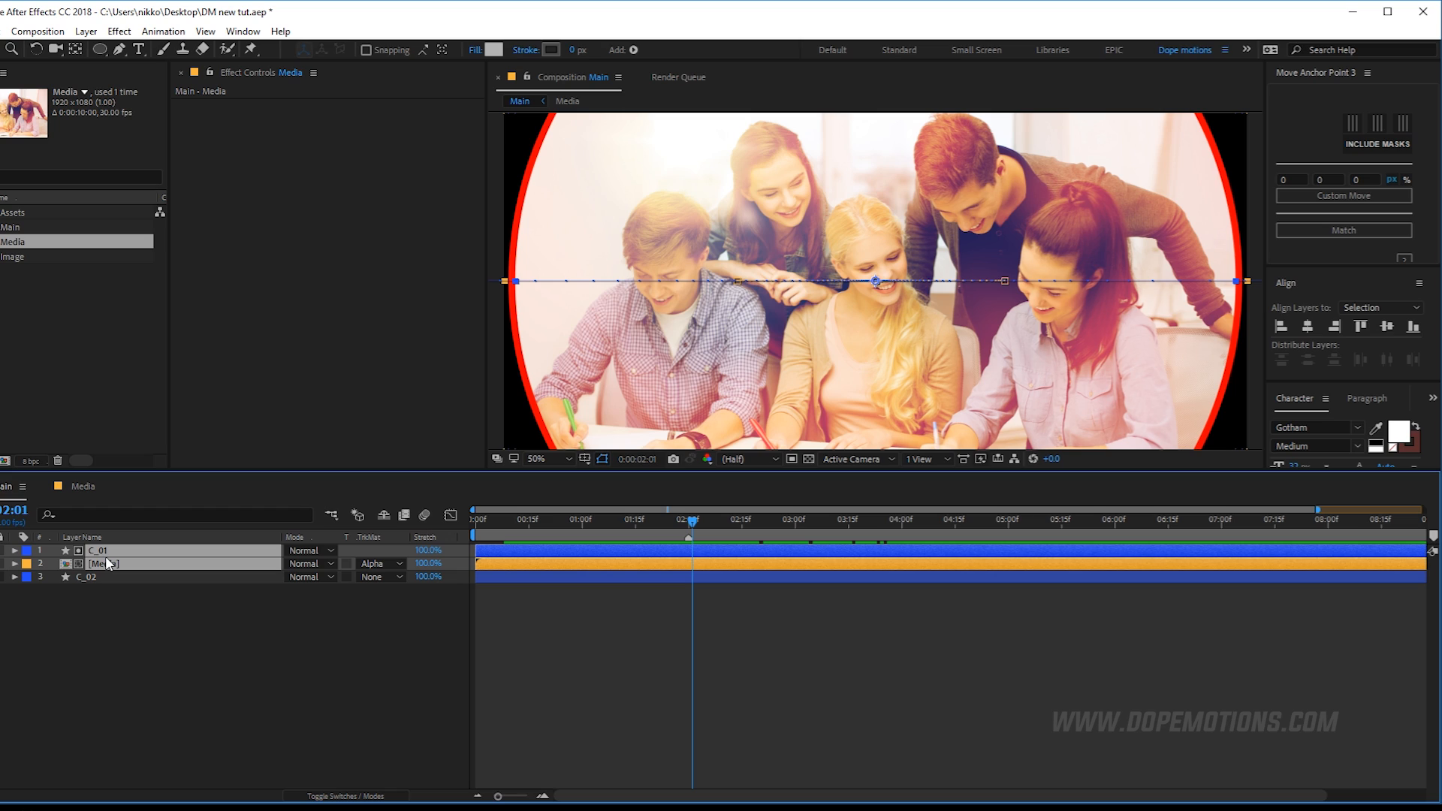
key(ctrl+d)
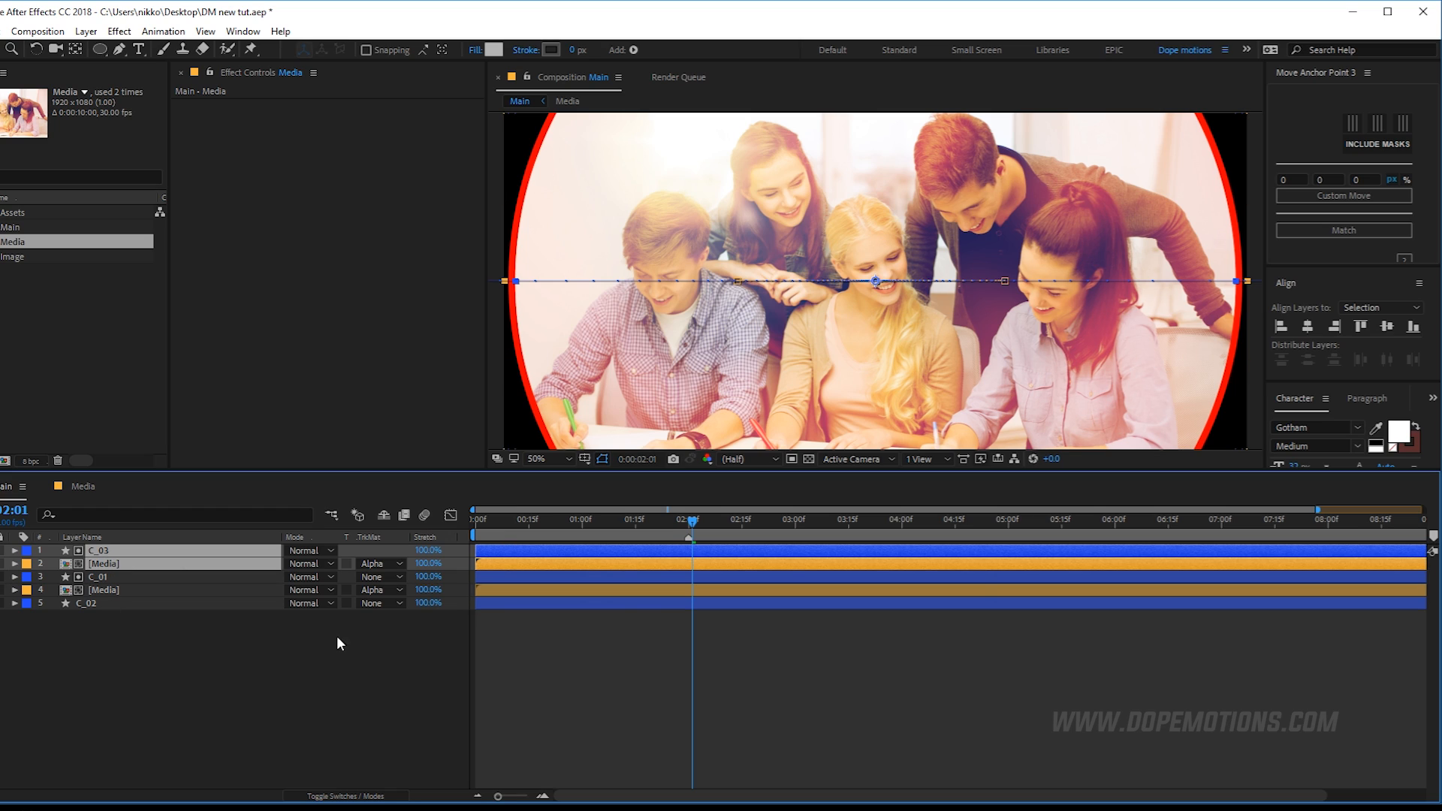
drag(692, 529, 694, 527)
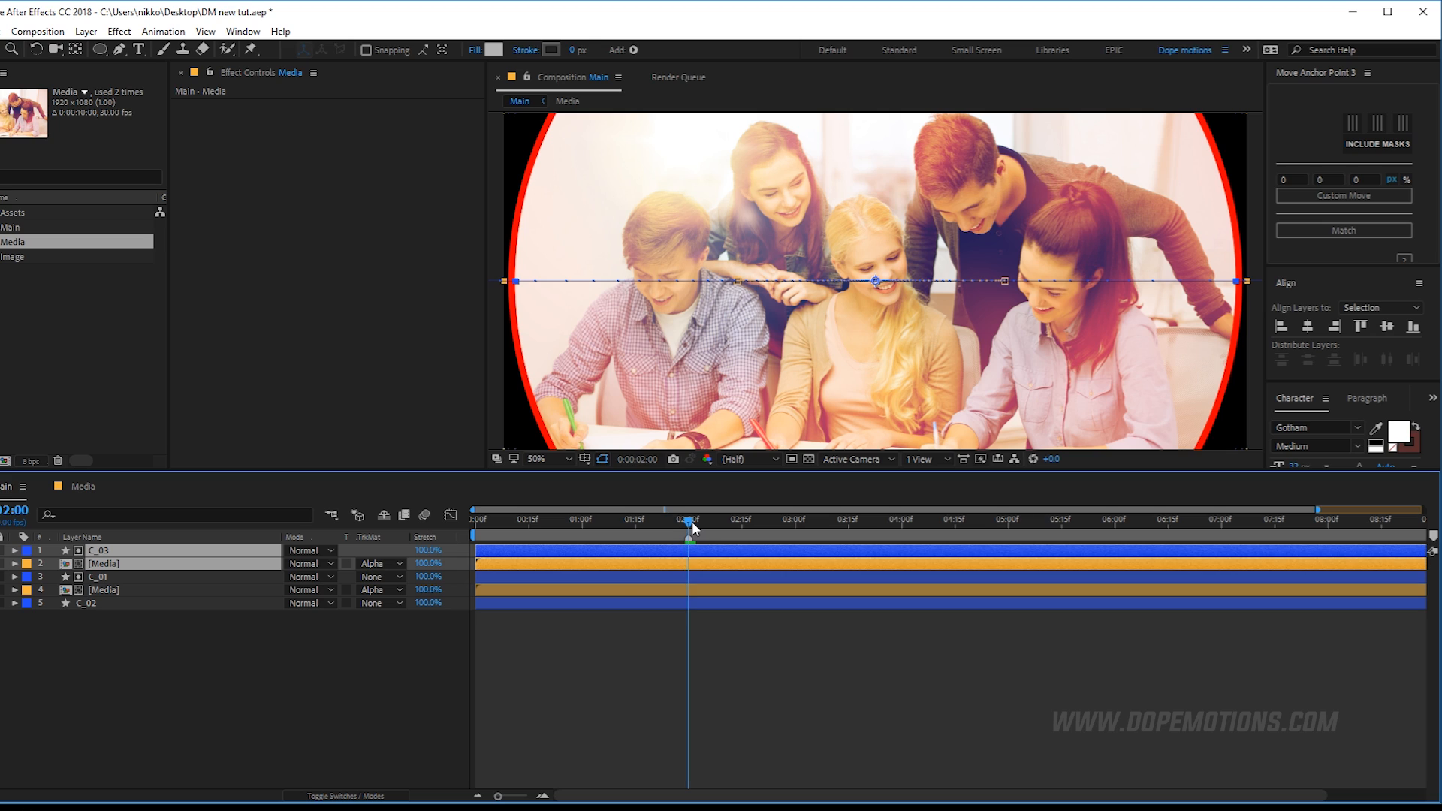
click(78, 623)
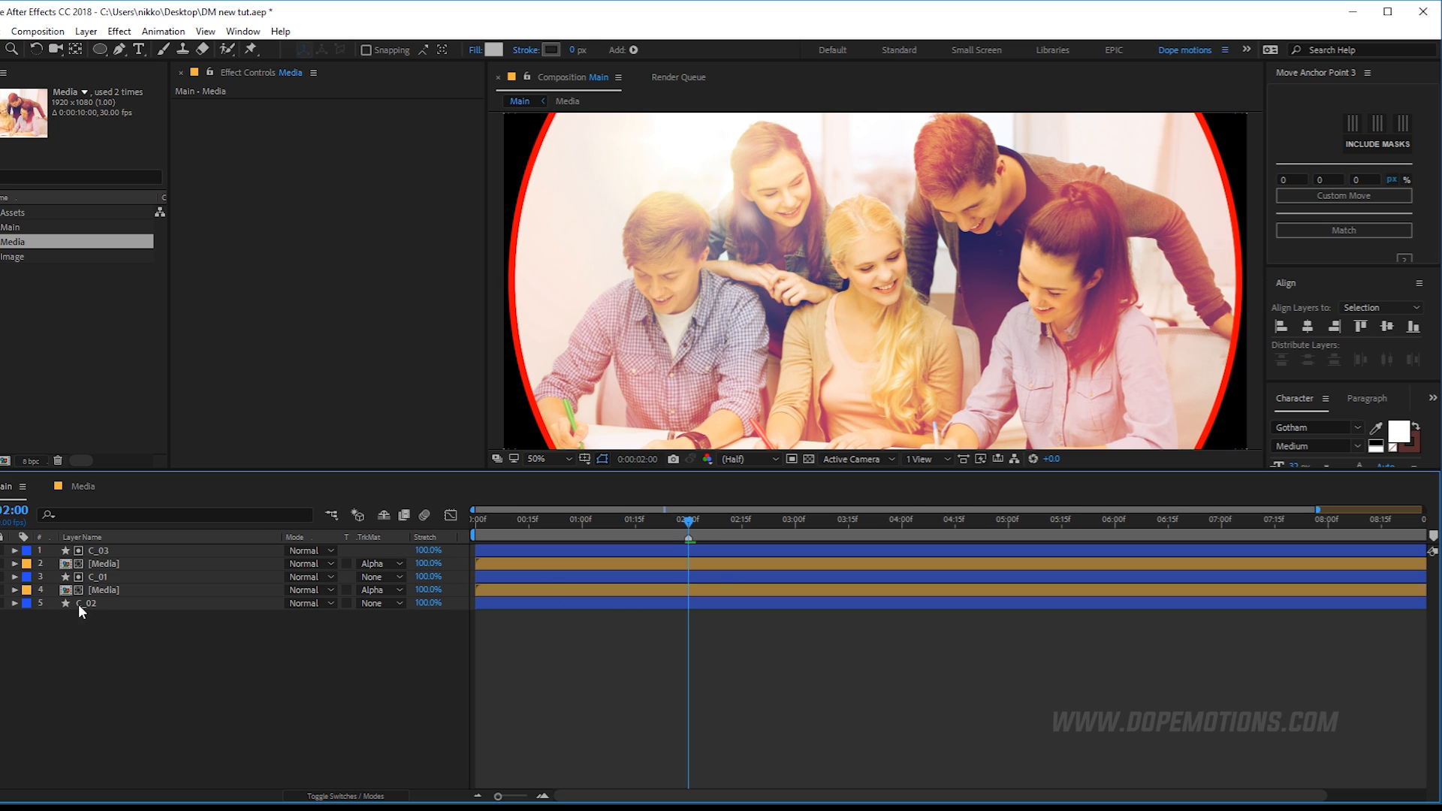
Reduce the C_03 ellipse's Size to about 1023.8 at 2 seconds and shift the circle to the right inside its layer.
click(111, 550)
key(u)
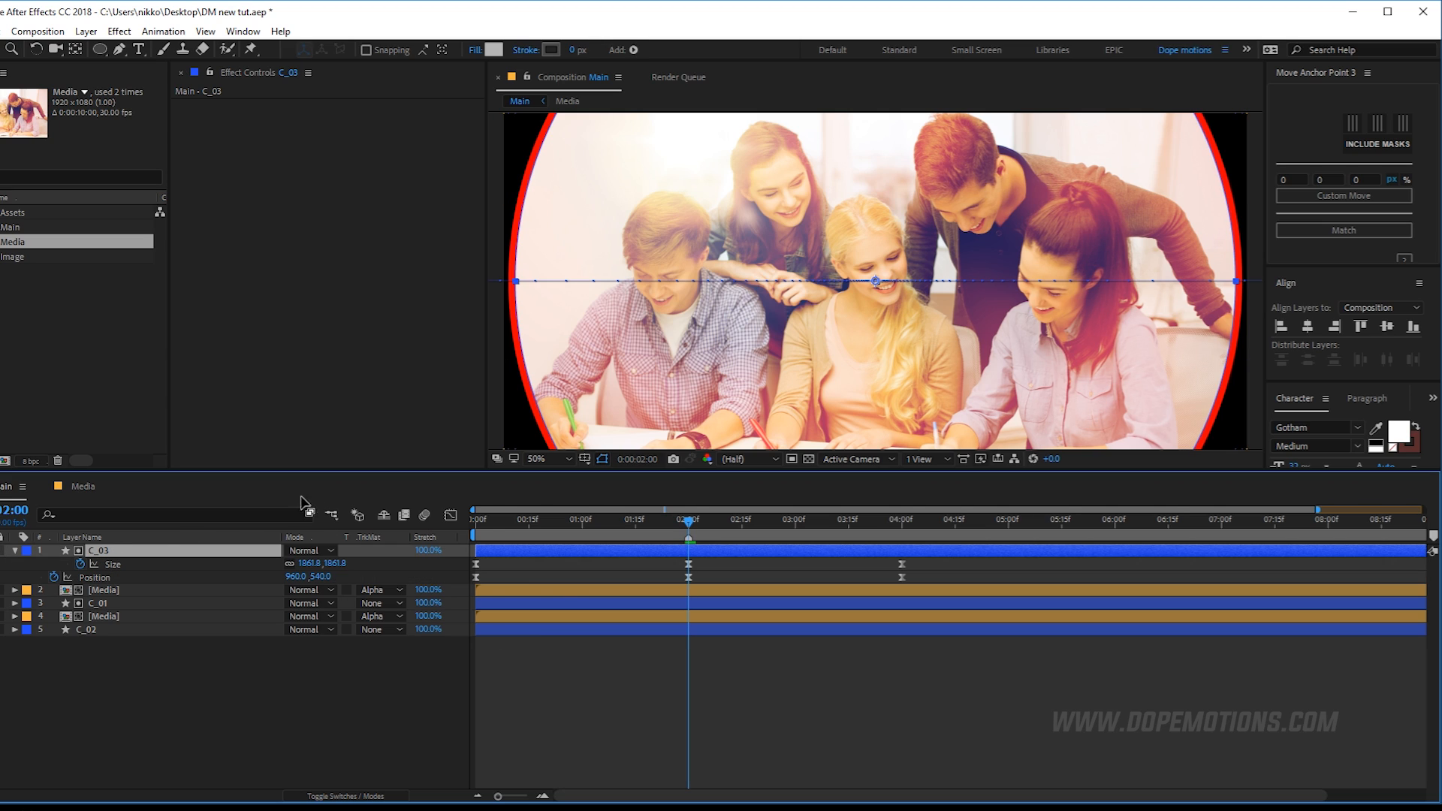
click(319, 564)
drag(318, 564, 202, 564)
drag(370, 472, 371, 584)
drag(322, 668, 397, 669)
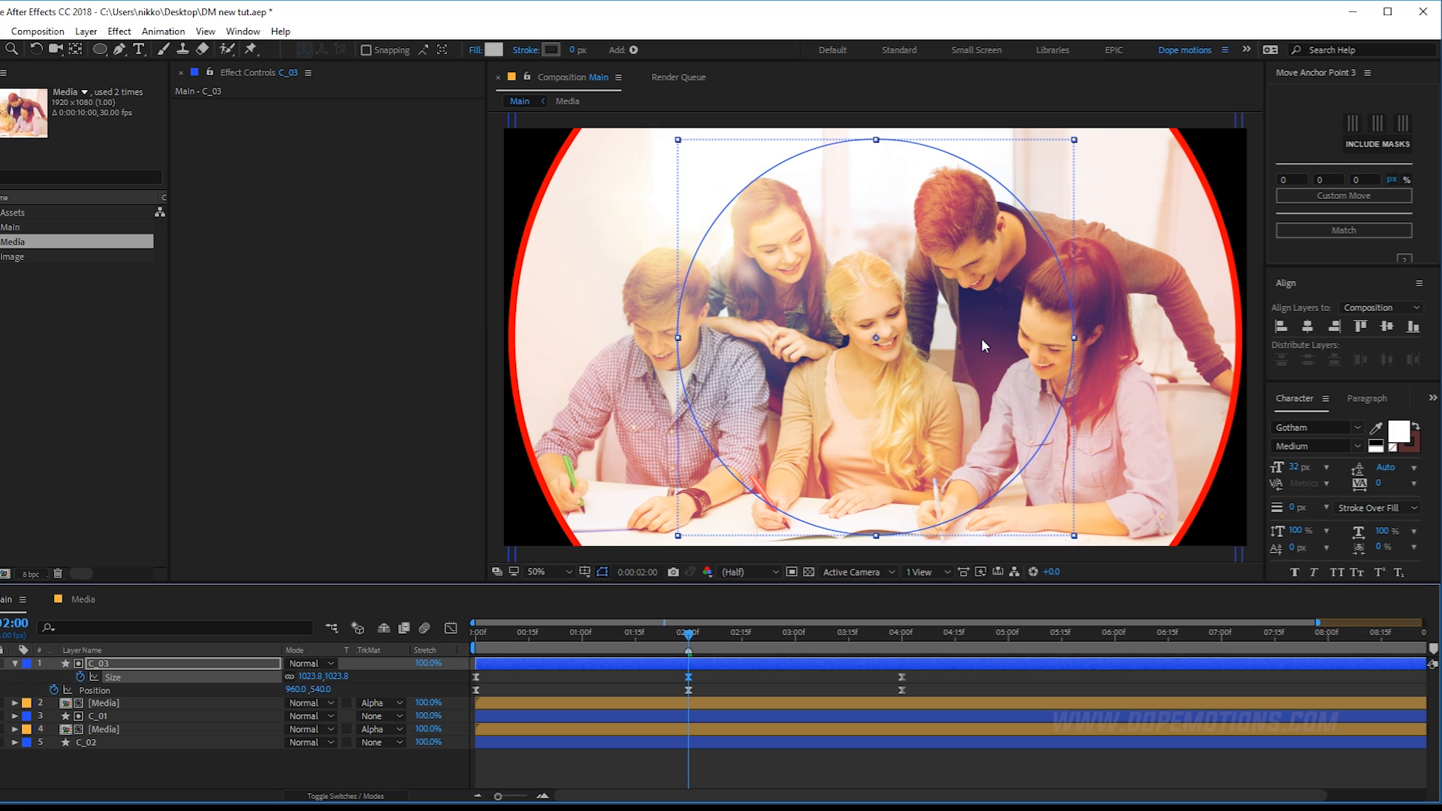
drag(823, 467, 930, 478)
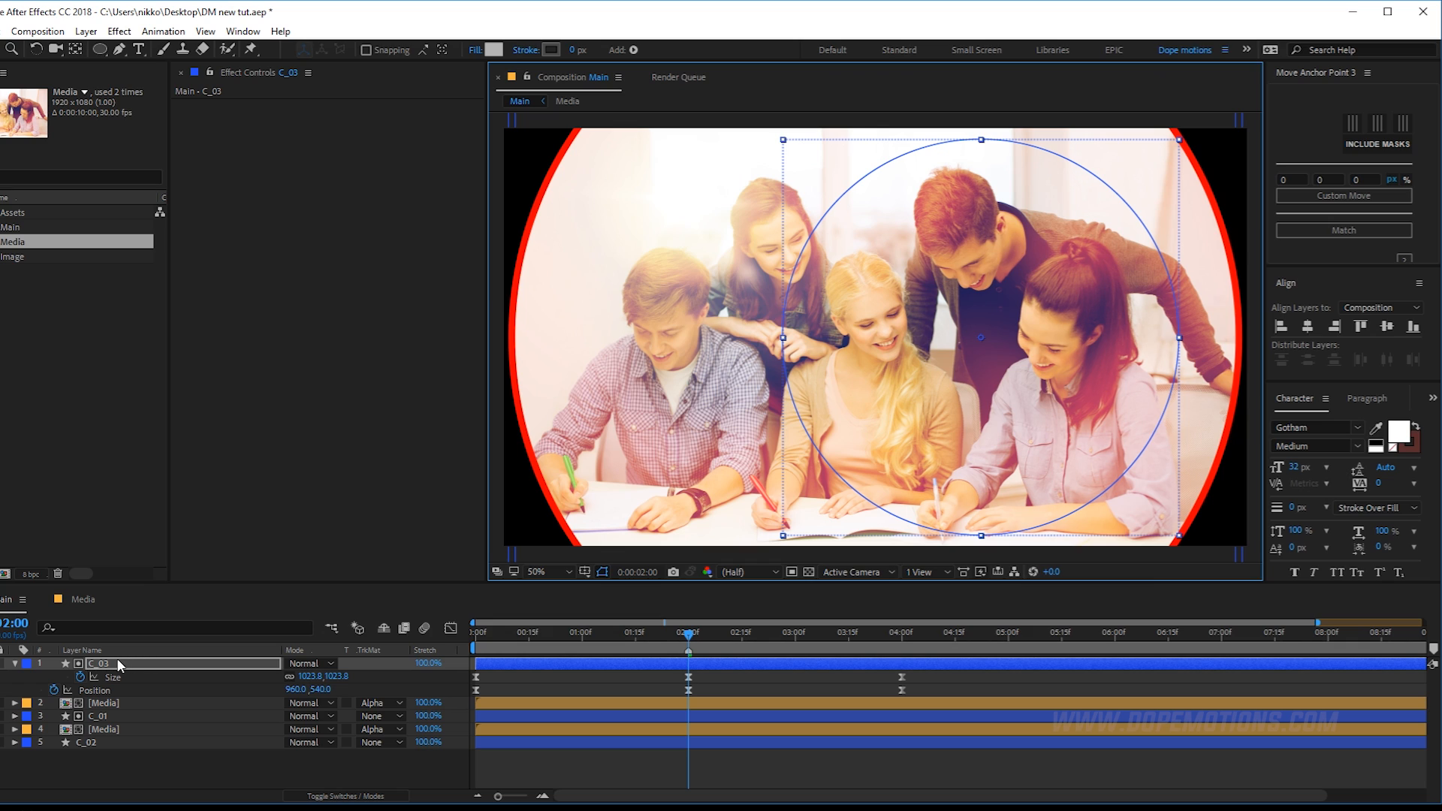
click(14, 663)
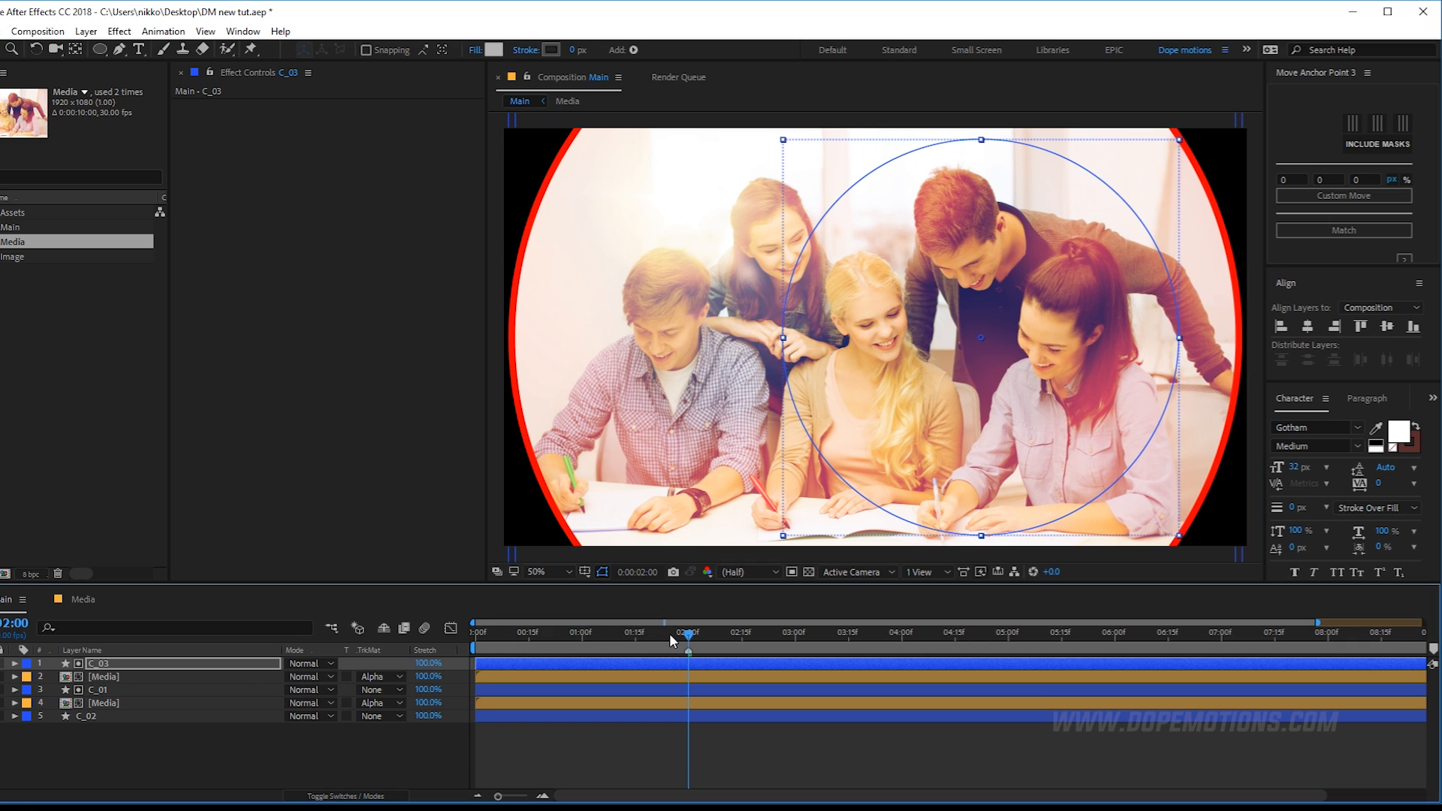
Duplicate C_03 beneath the upper Media layer and enlarge the copy's ellipse Size to about 1044.8 at 2 seconds.
click(130, 665)
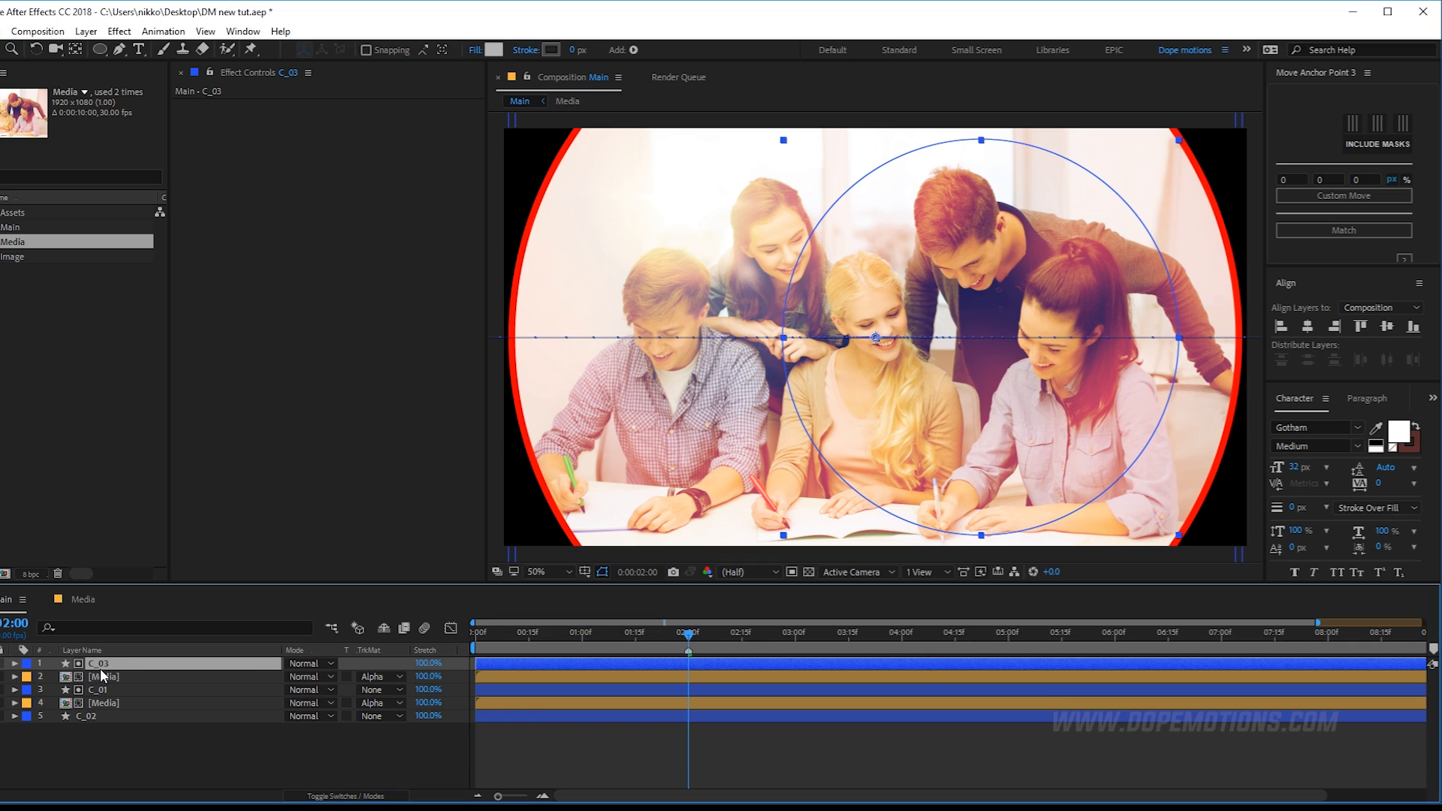
key(ctrl+d)
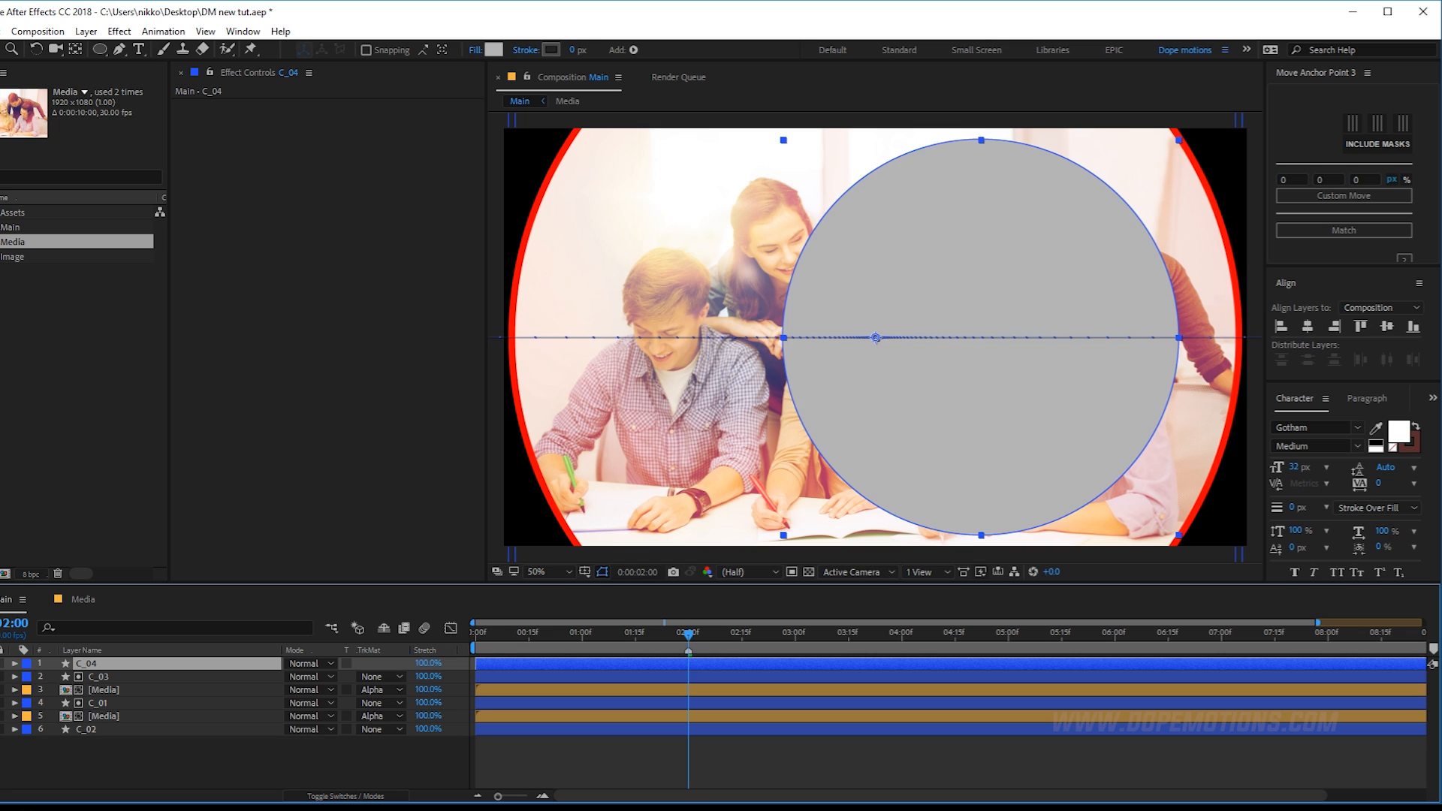
drag(96, 671, 109, 698)
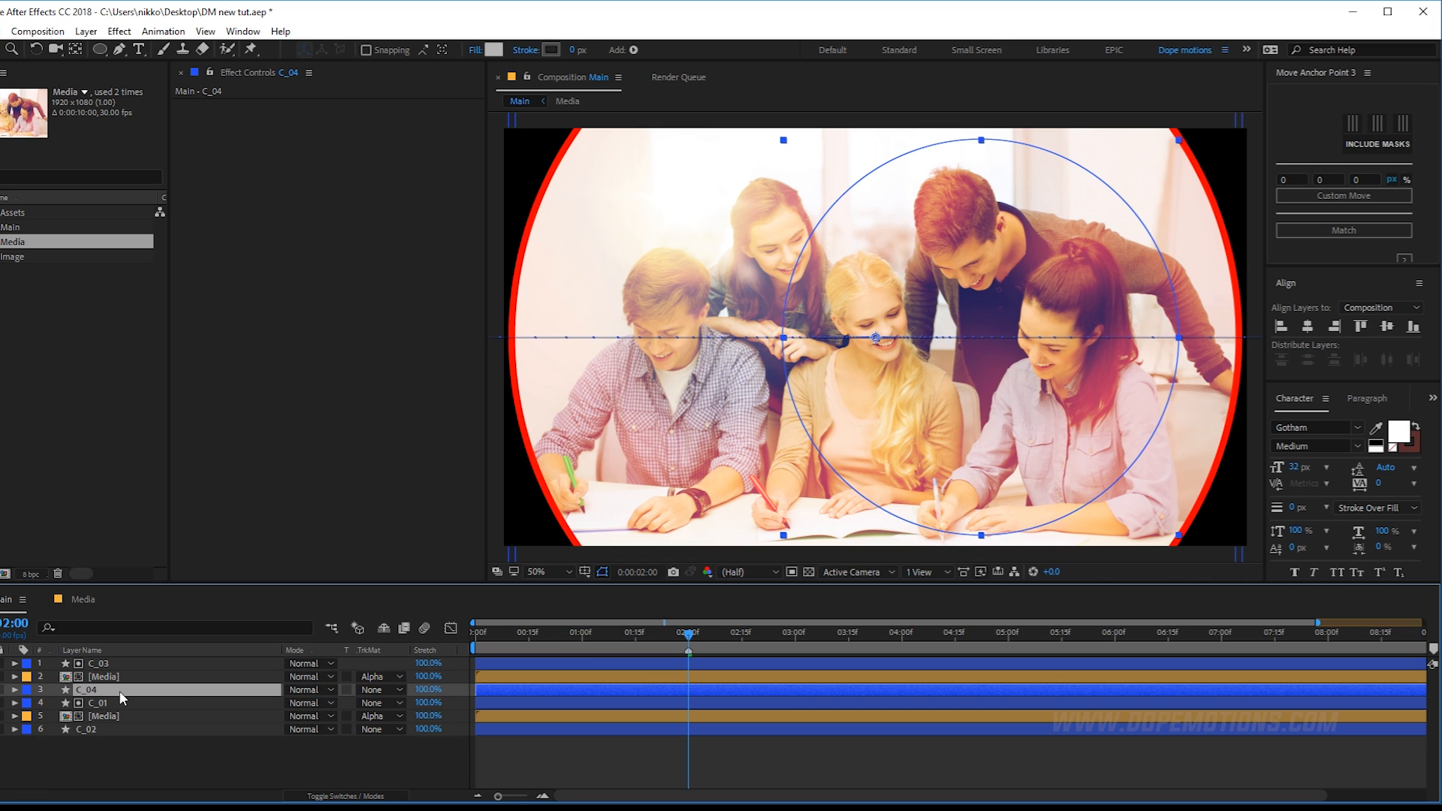
key(u)
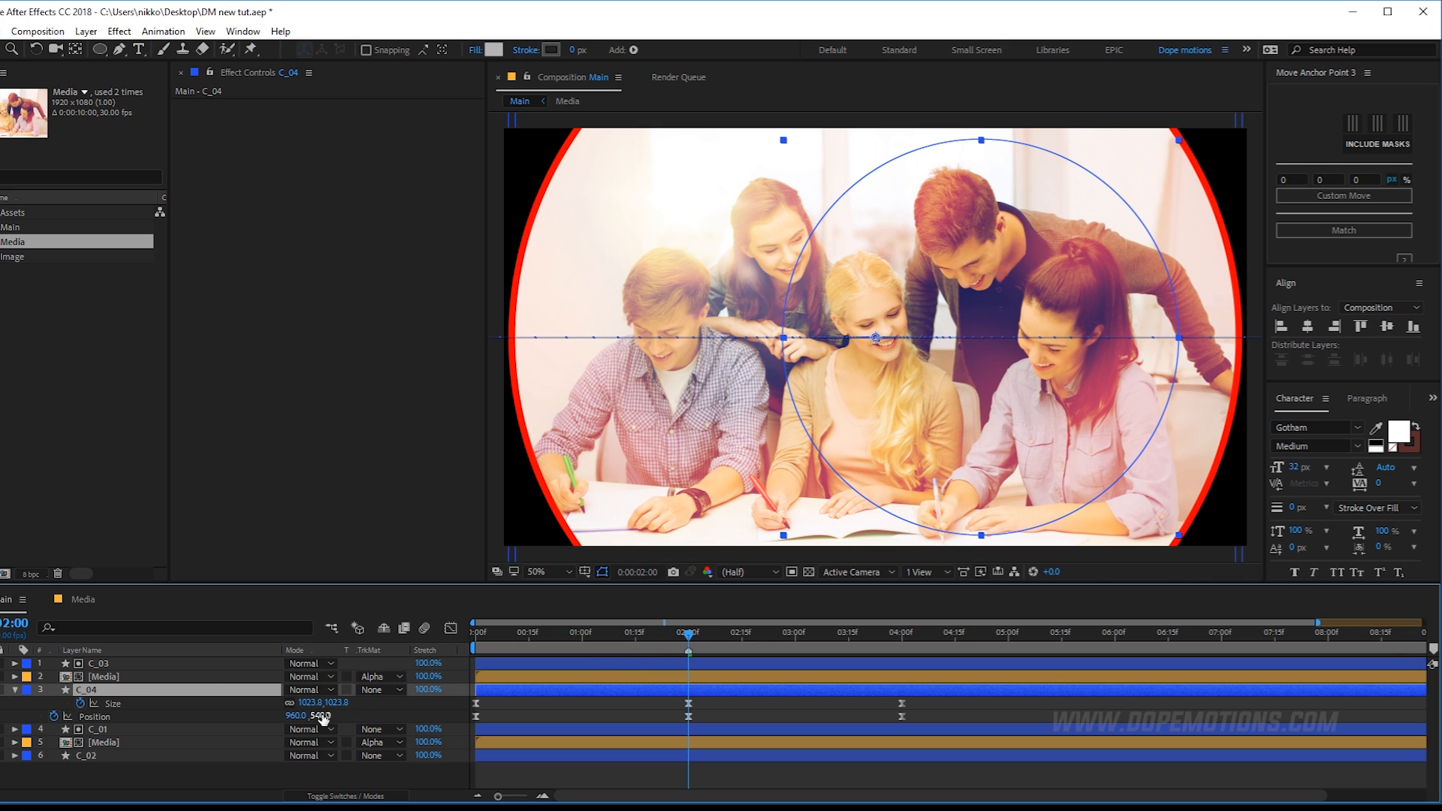
drag(335, 703, 346, 701)
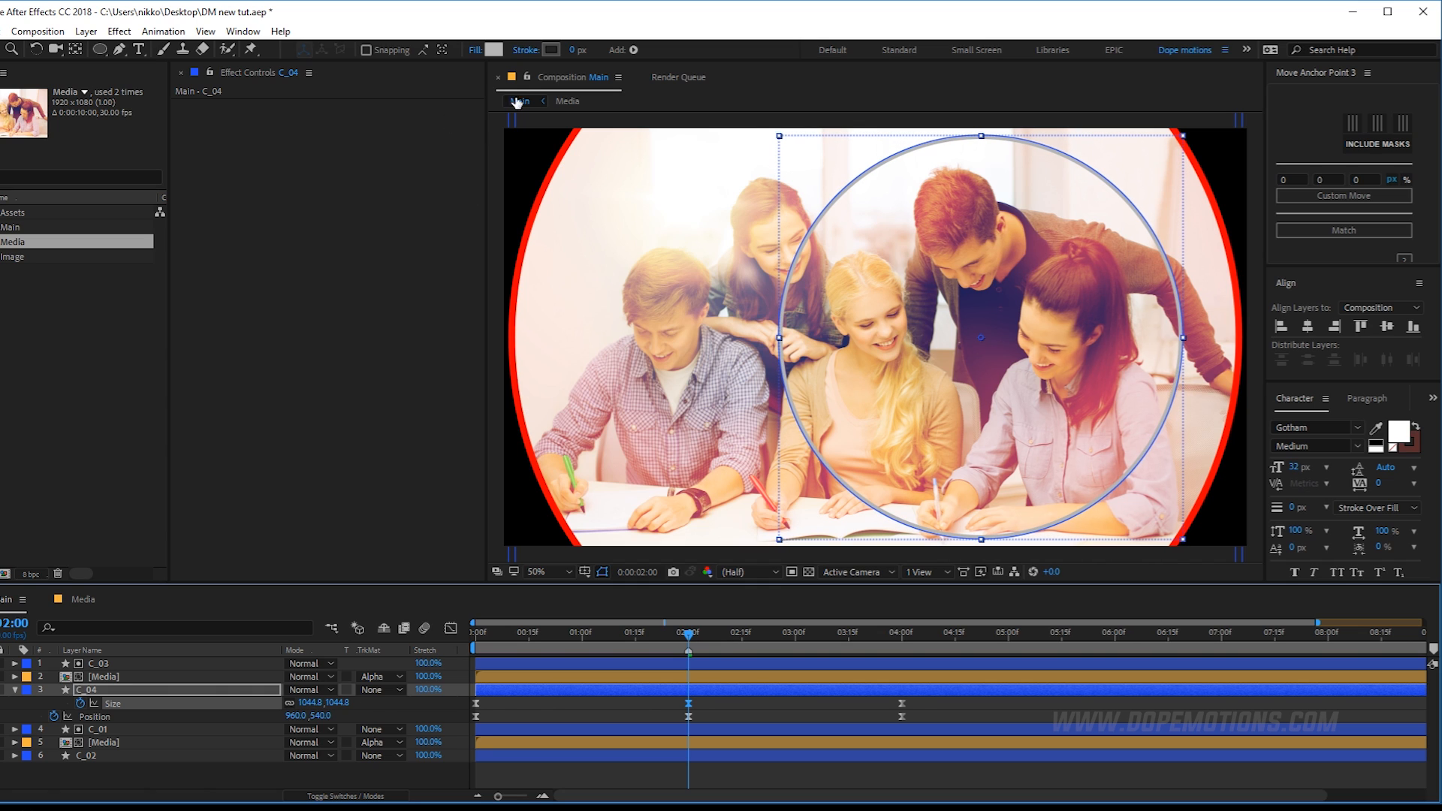
Fill the C_04 circle with red FF0000, collapse its properties and return the playhead to 0 seconds.
click(490, 54)
drag(280, 381, 345, 266)
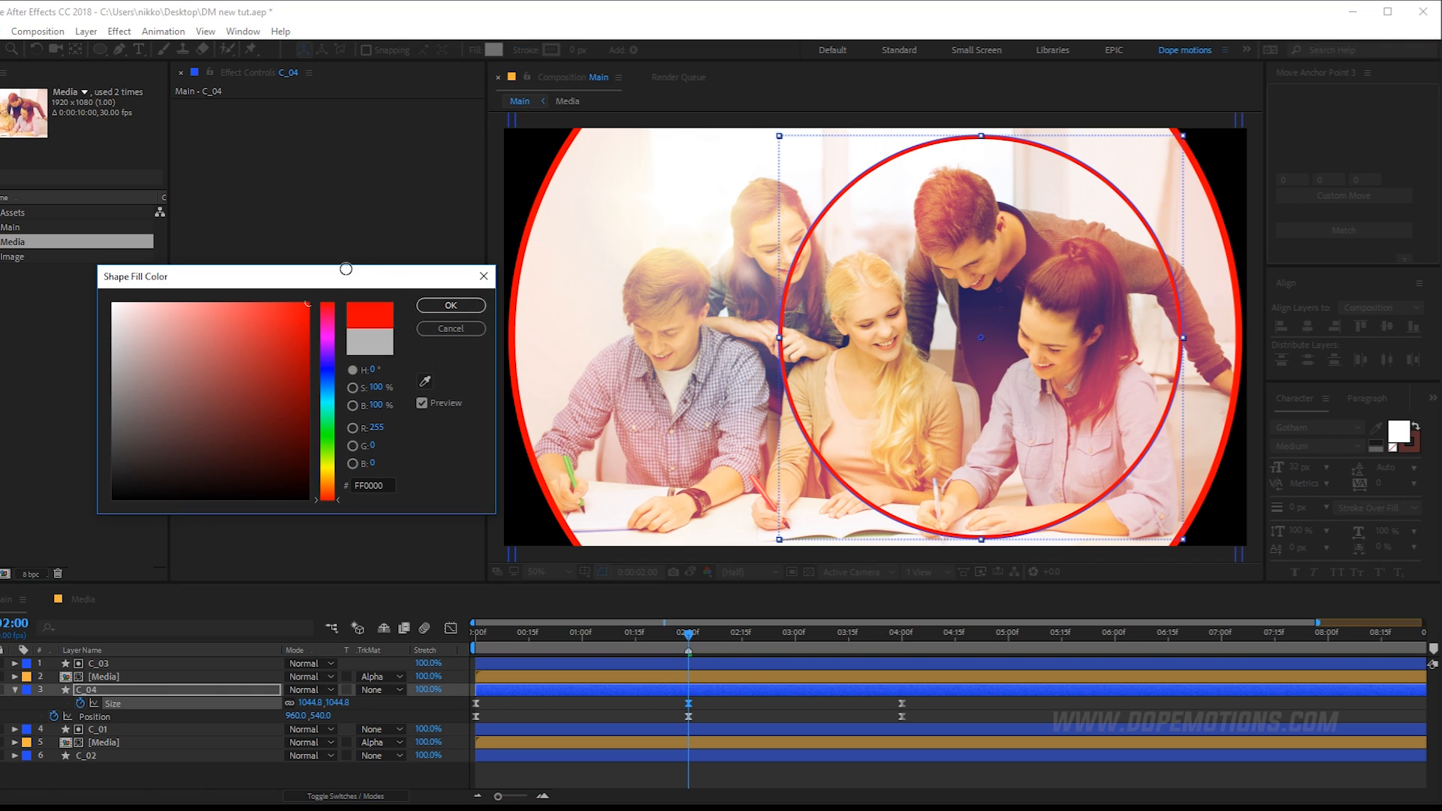
click(448, 306)
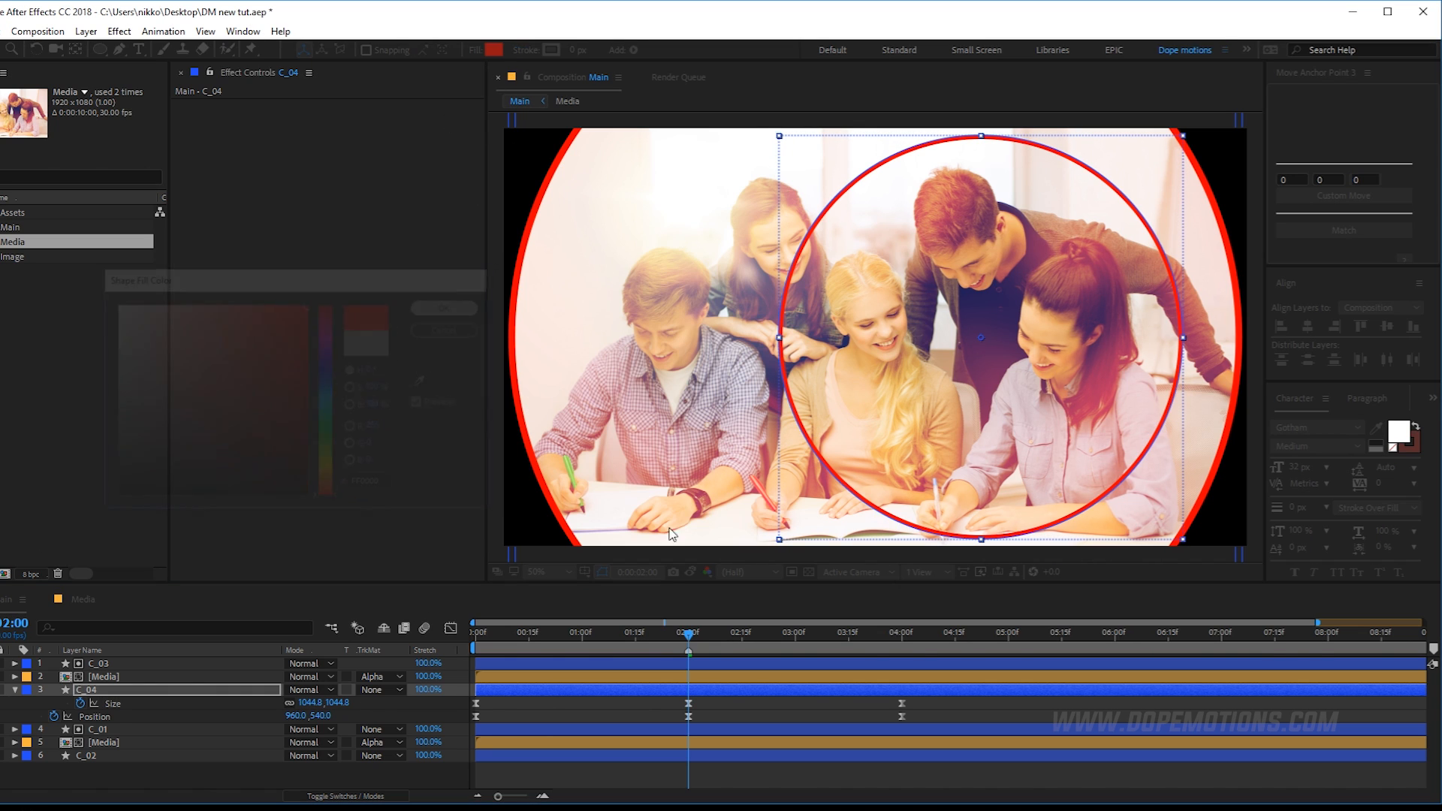
click(15, 689)
click(53, 779)
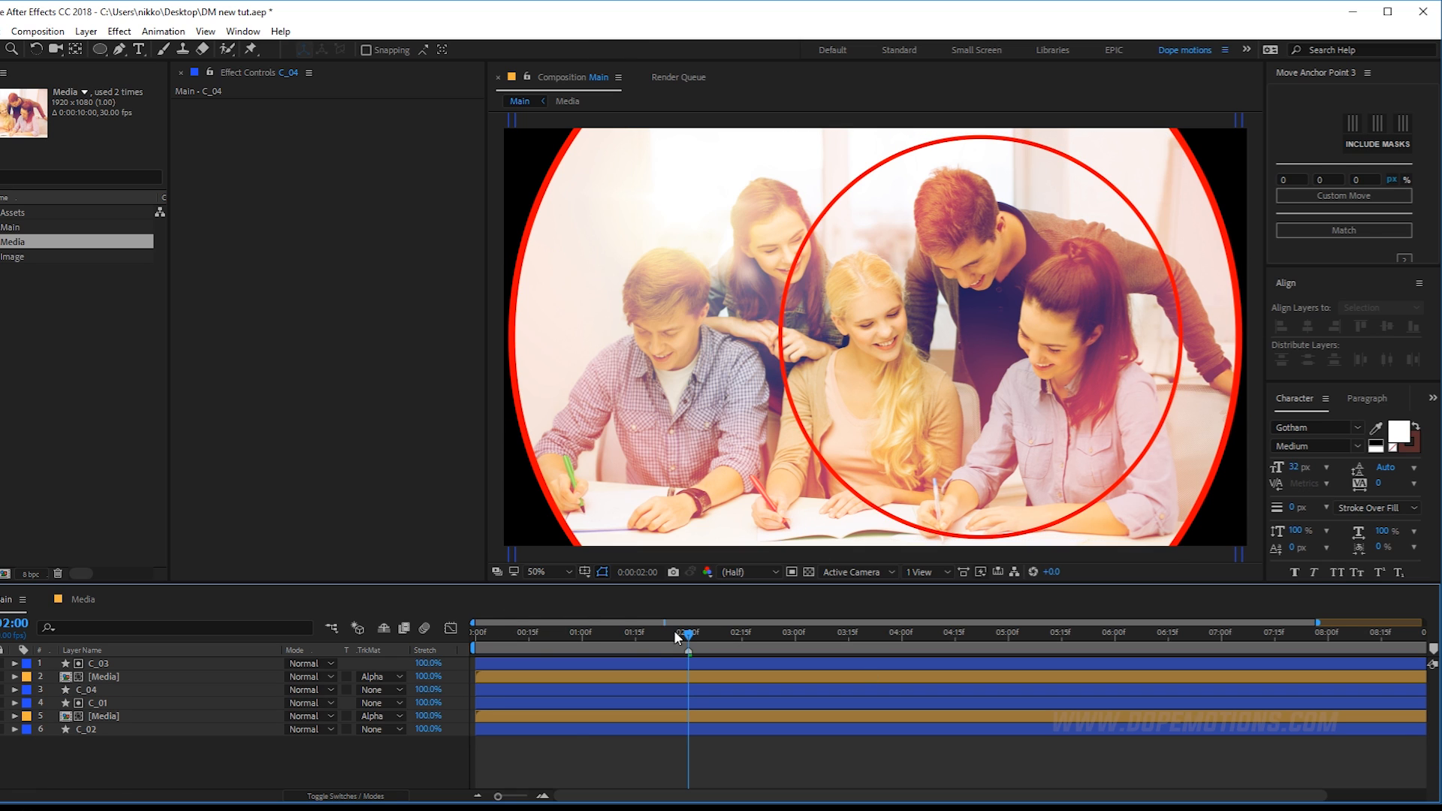
drag(689, 637, 468, 641)
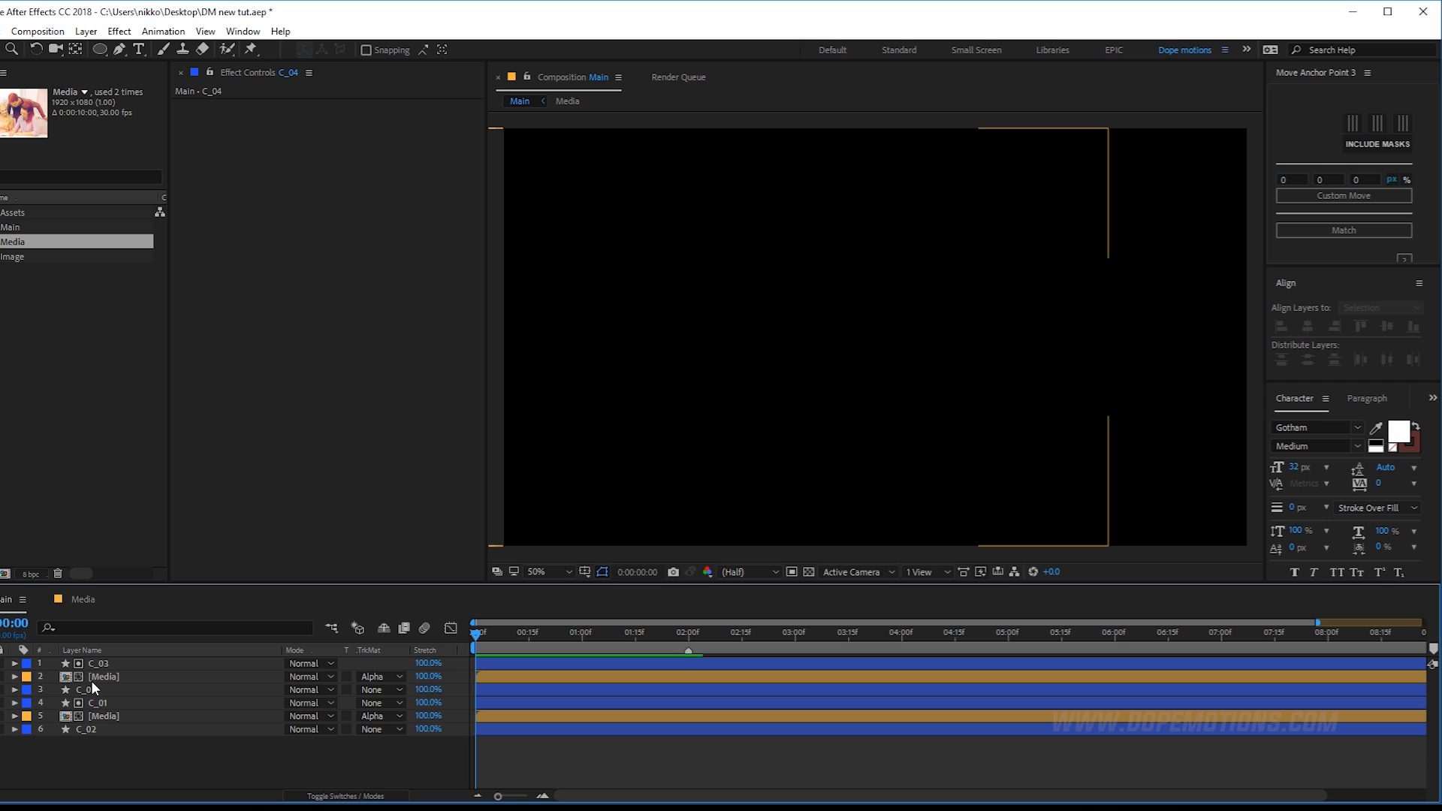
Reveal the C_03 and C_04 keyframes and shift both layers farther outside the frame to X position -1364 at 0 seconds.
click(101, 667)
ctrl+click(102, 690)
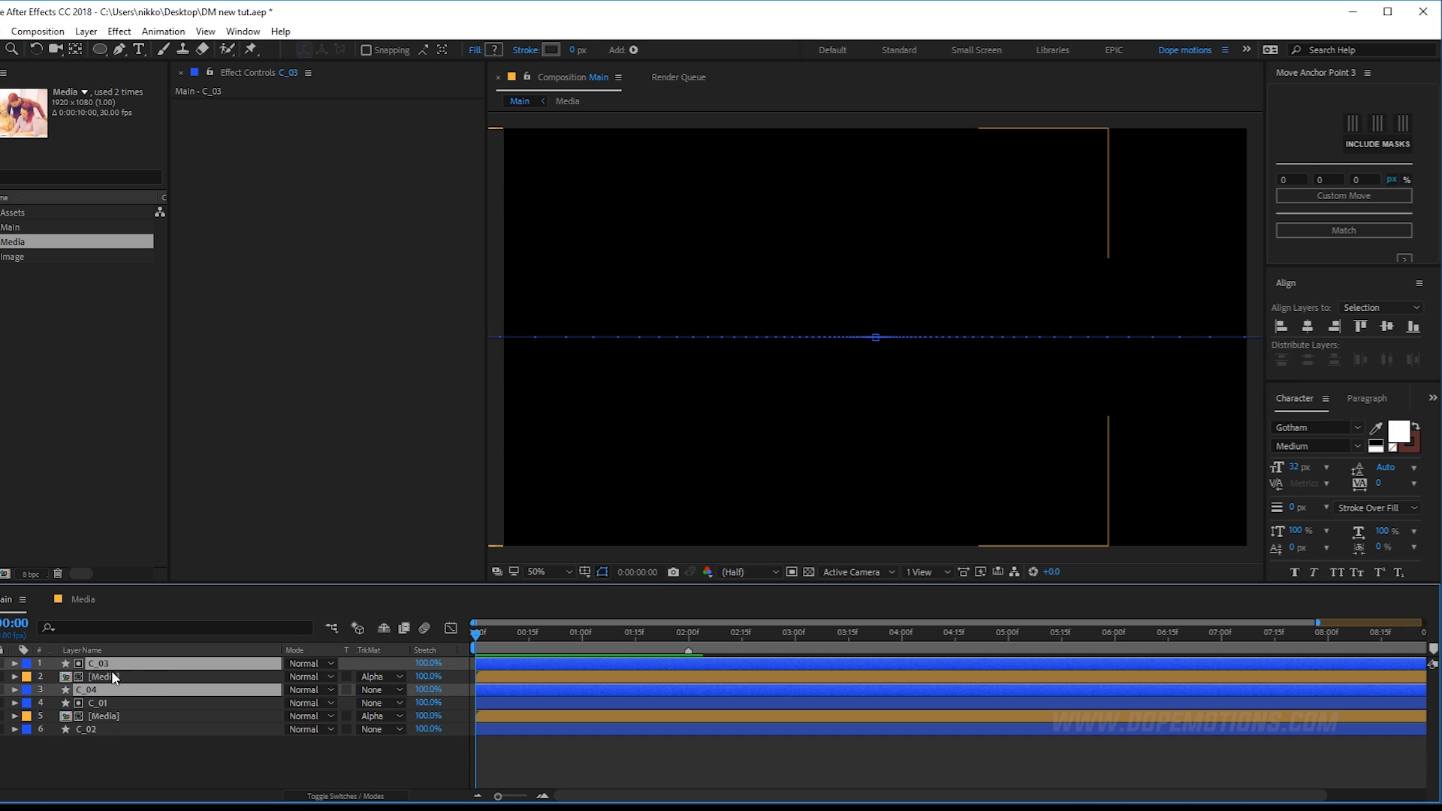
key(u)
key(comma)
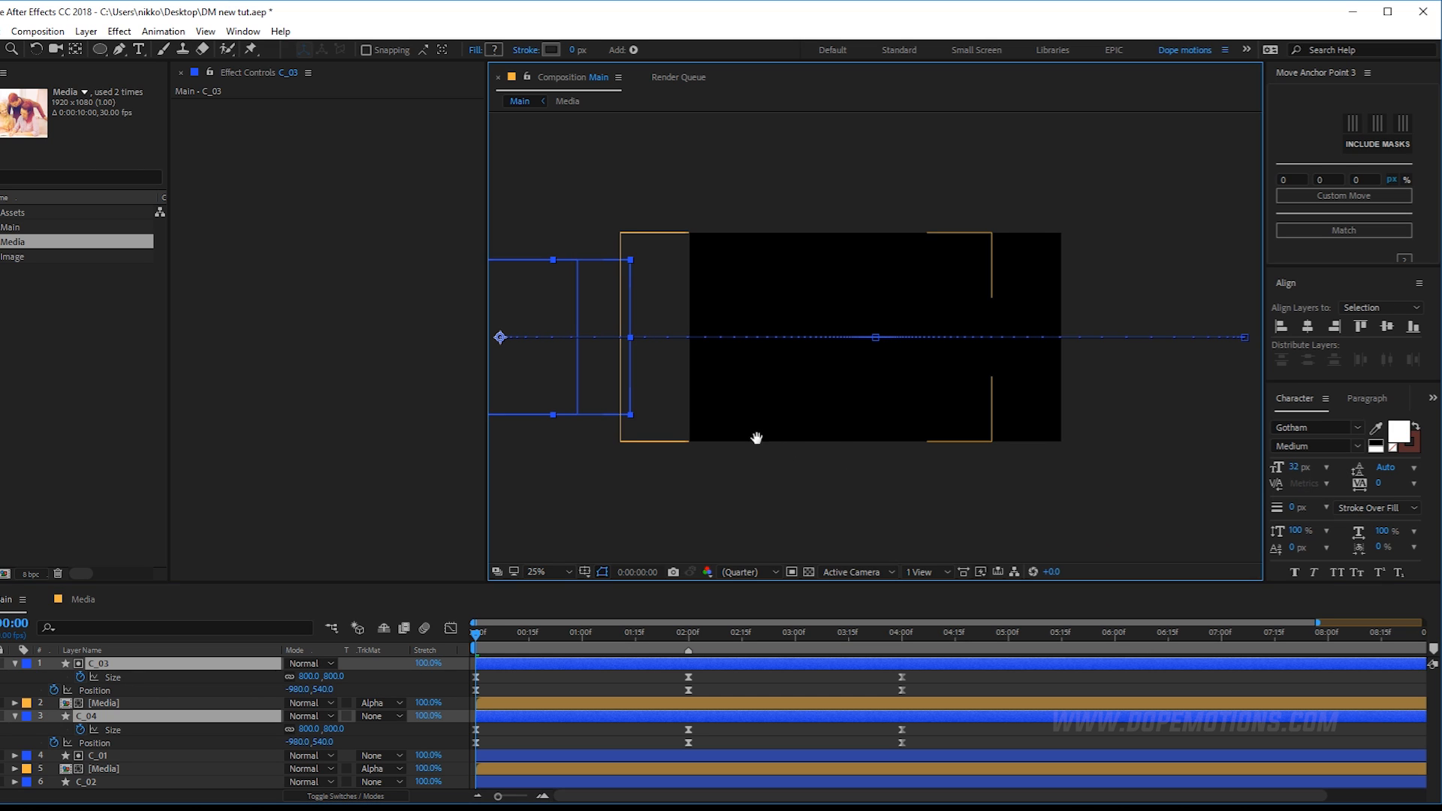
drag(753, 438, 981, 446)
drag(759, 394, 684, 396)
mouse_move(477, 633)
mouse_down()
mouse_move(568, 634)
mouse_move(456, 624)
mouse_up()
click(413, 682)
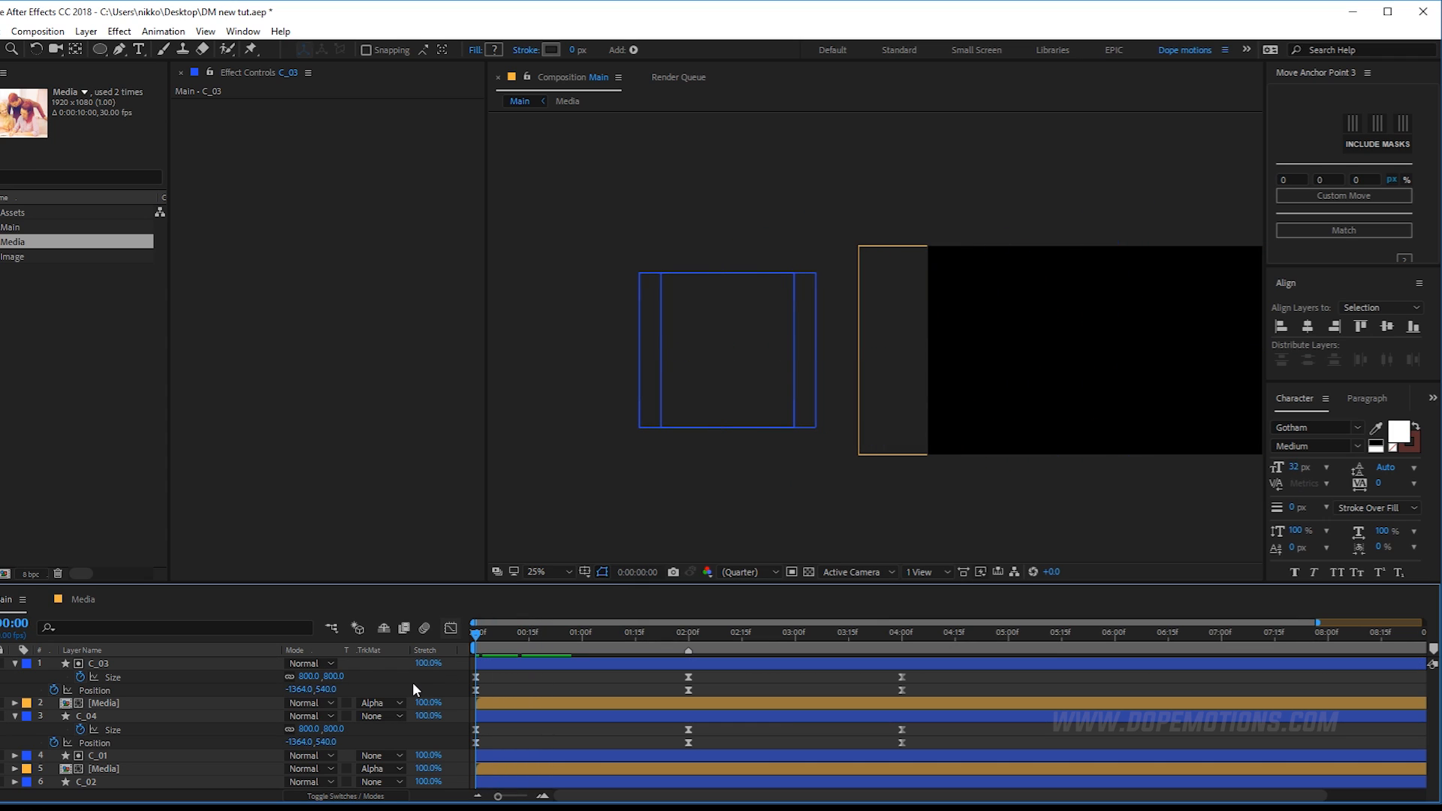
Set the ellipse Size of both C_03 and C_04 to 500 at 0 seconds.
click(333, 676)
text(500)
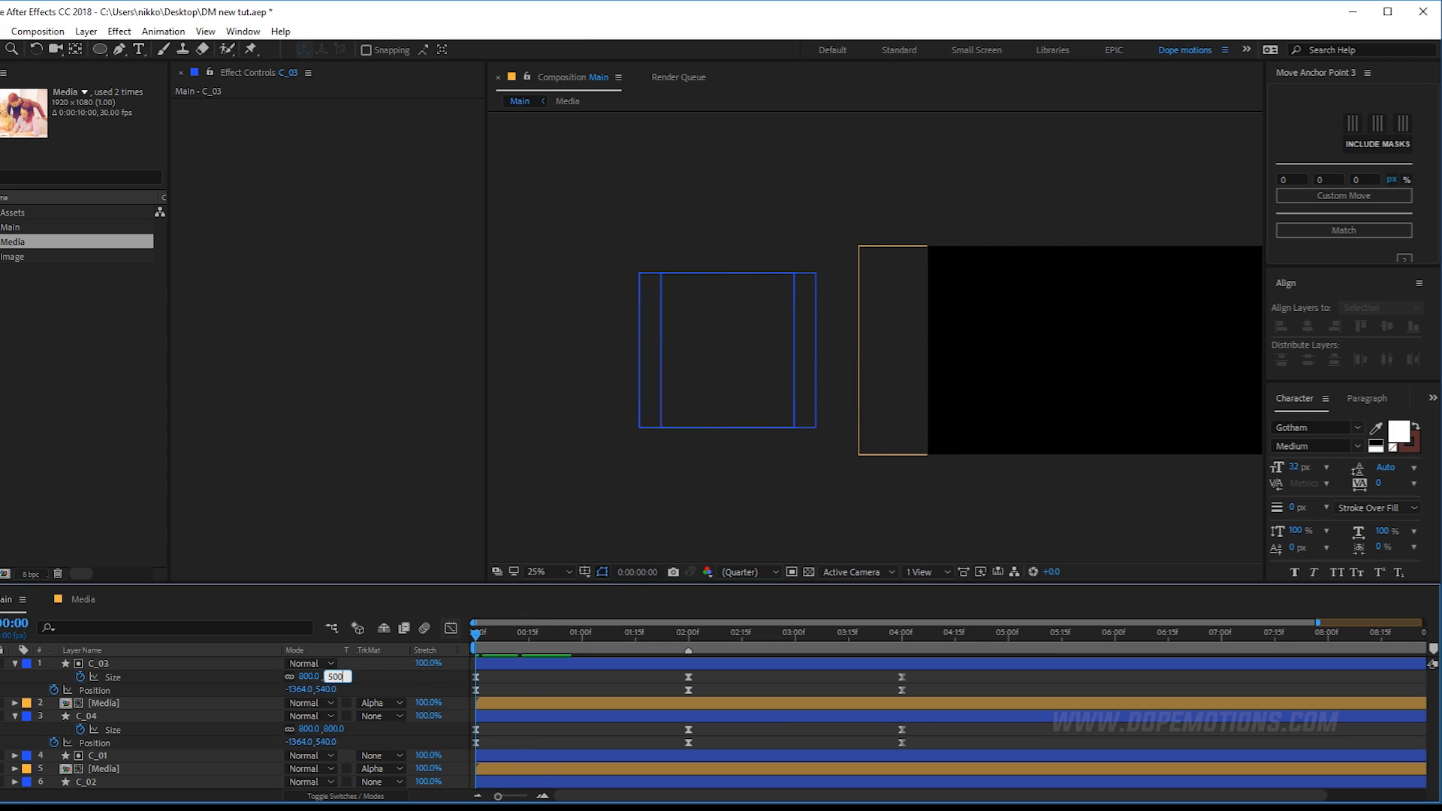
click(333, 728)
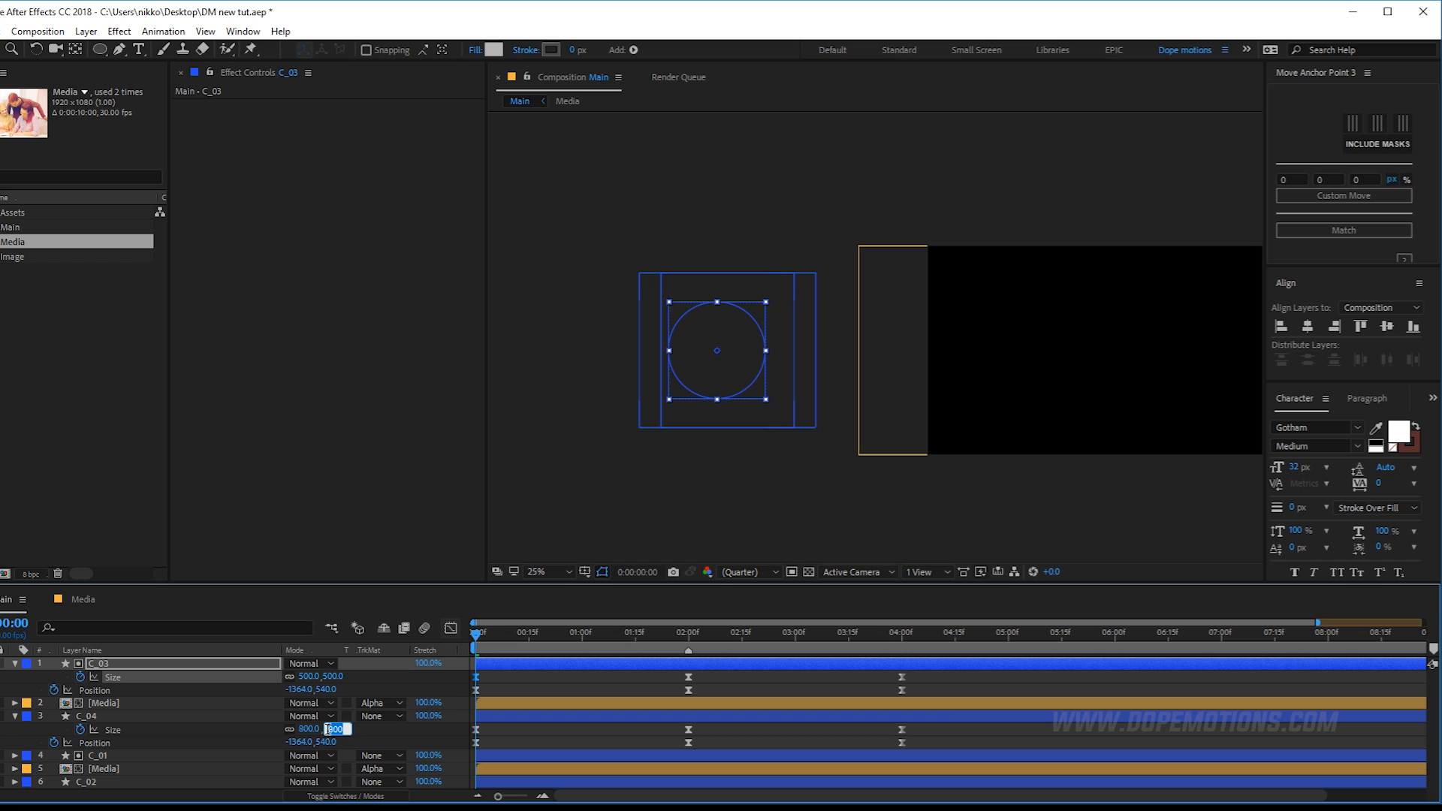
text(500)
click(584, 735)
Set the ellipse Size of both C_03 and C_04 to 500 at 4 seconds.
click(900, 634)
click(333, 676)
text(50)
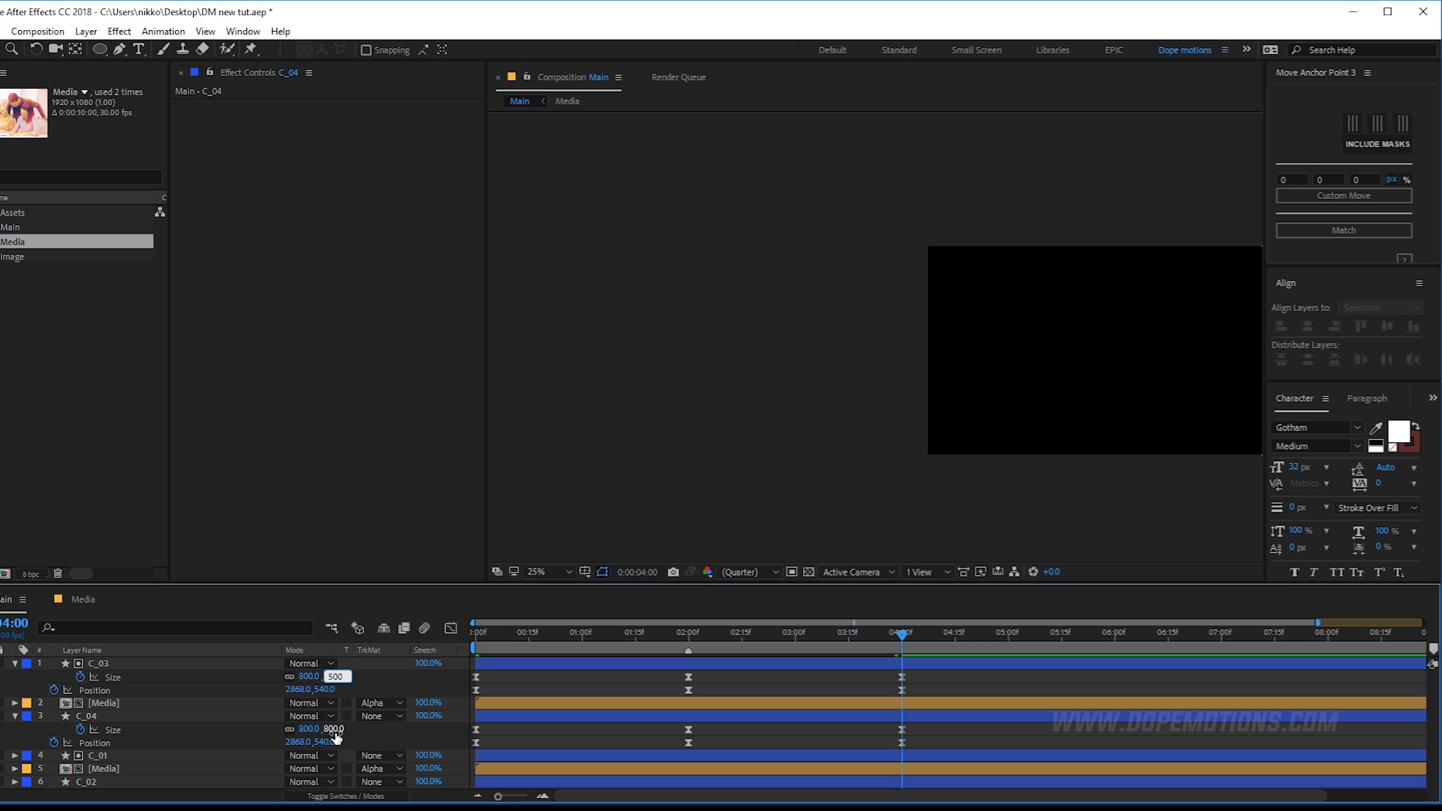
click(334, 729)
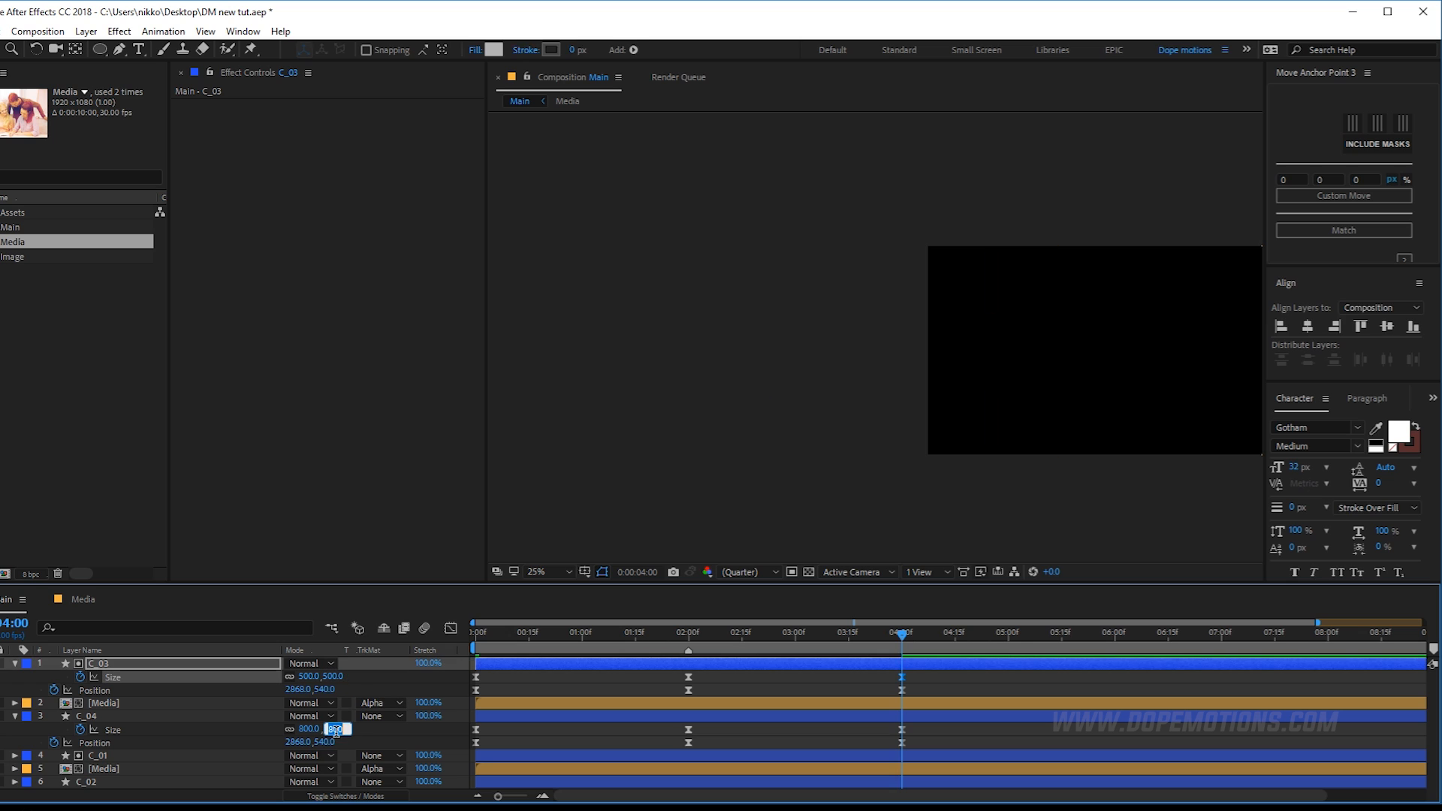
text(500)
click(427, 744)
Scrub through the circle animation to 1 second 26 frames and collapse the C_03 and C_04 properties.
drag(910, 280, 638, 253)
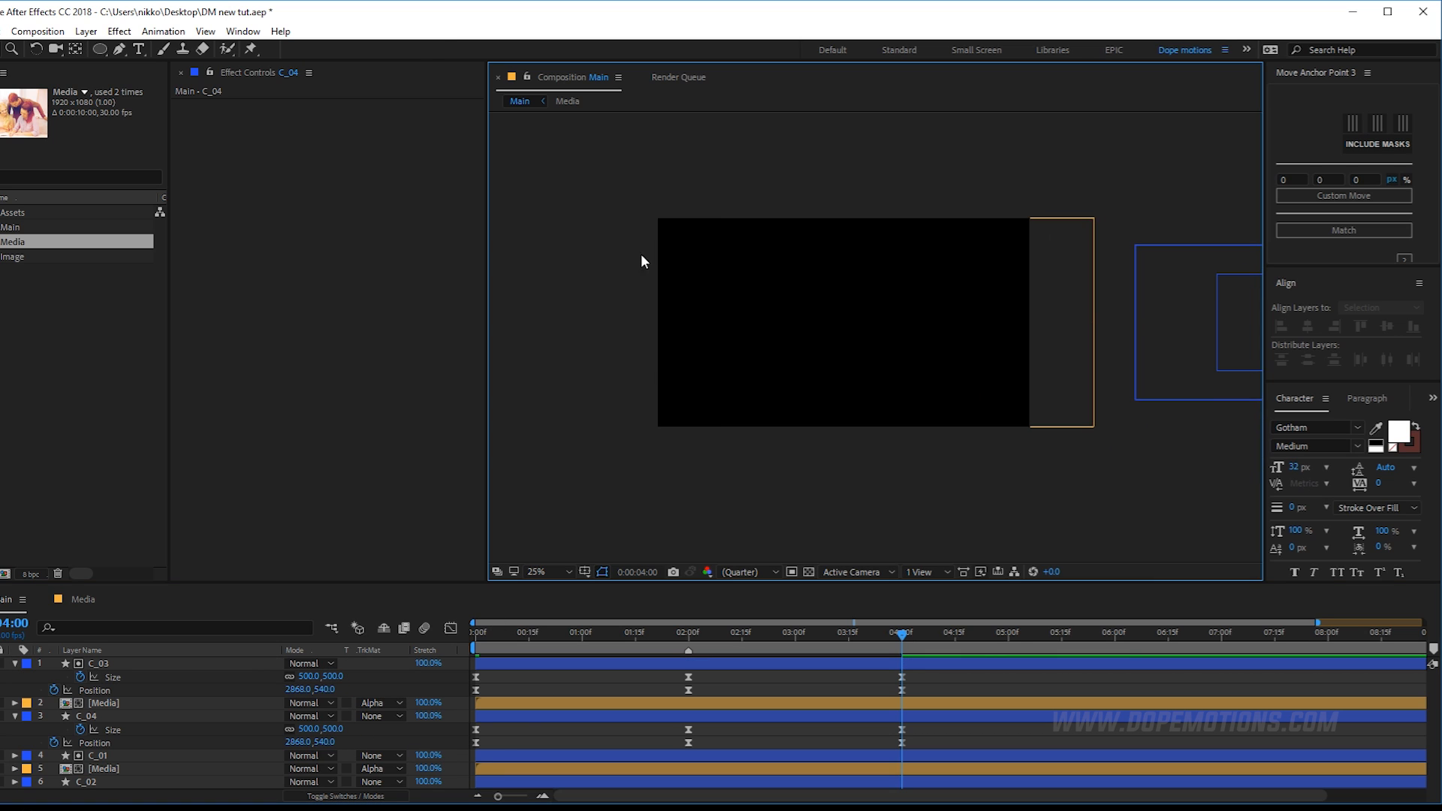
scroll(777, 315, up, 2)
drag(772, 314, 839, 346)
drag(486, 643, 673, 660)
click(14, 664)
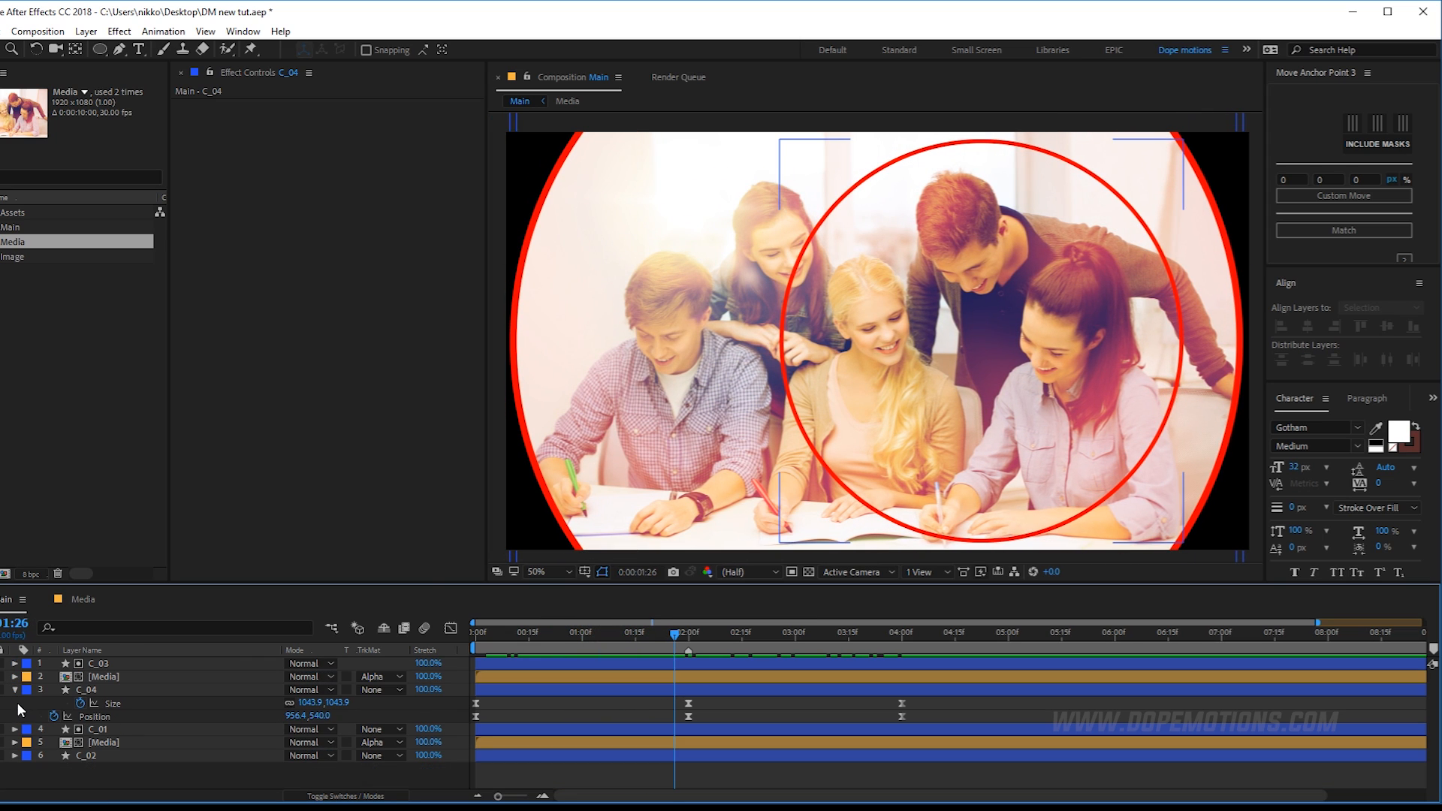
click(15, 690)
Apply a Transform effect to the upper Media layer, set its Scale to 110 and scrub back to check it.
click(114, 676)
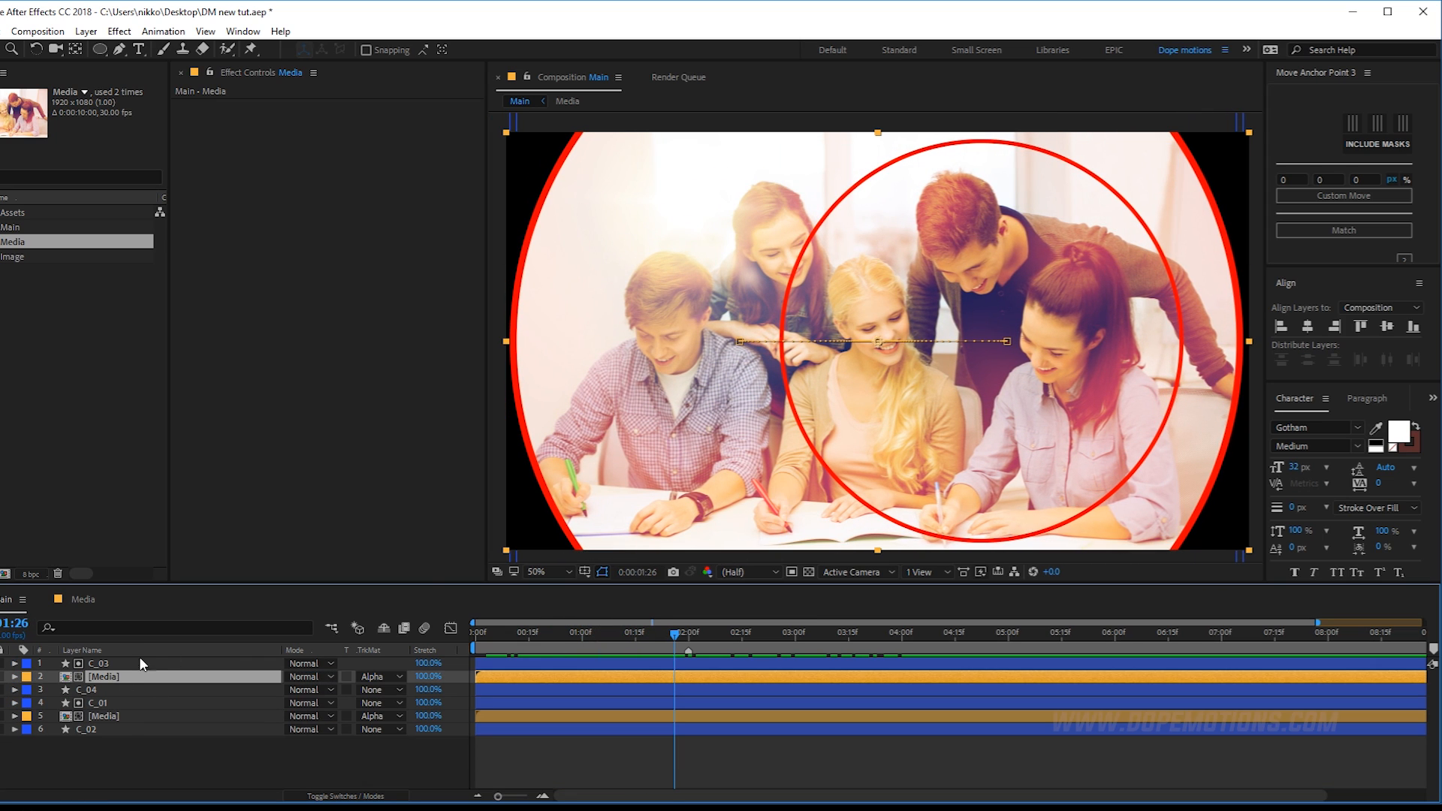
key(ctrl+space)
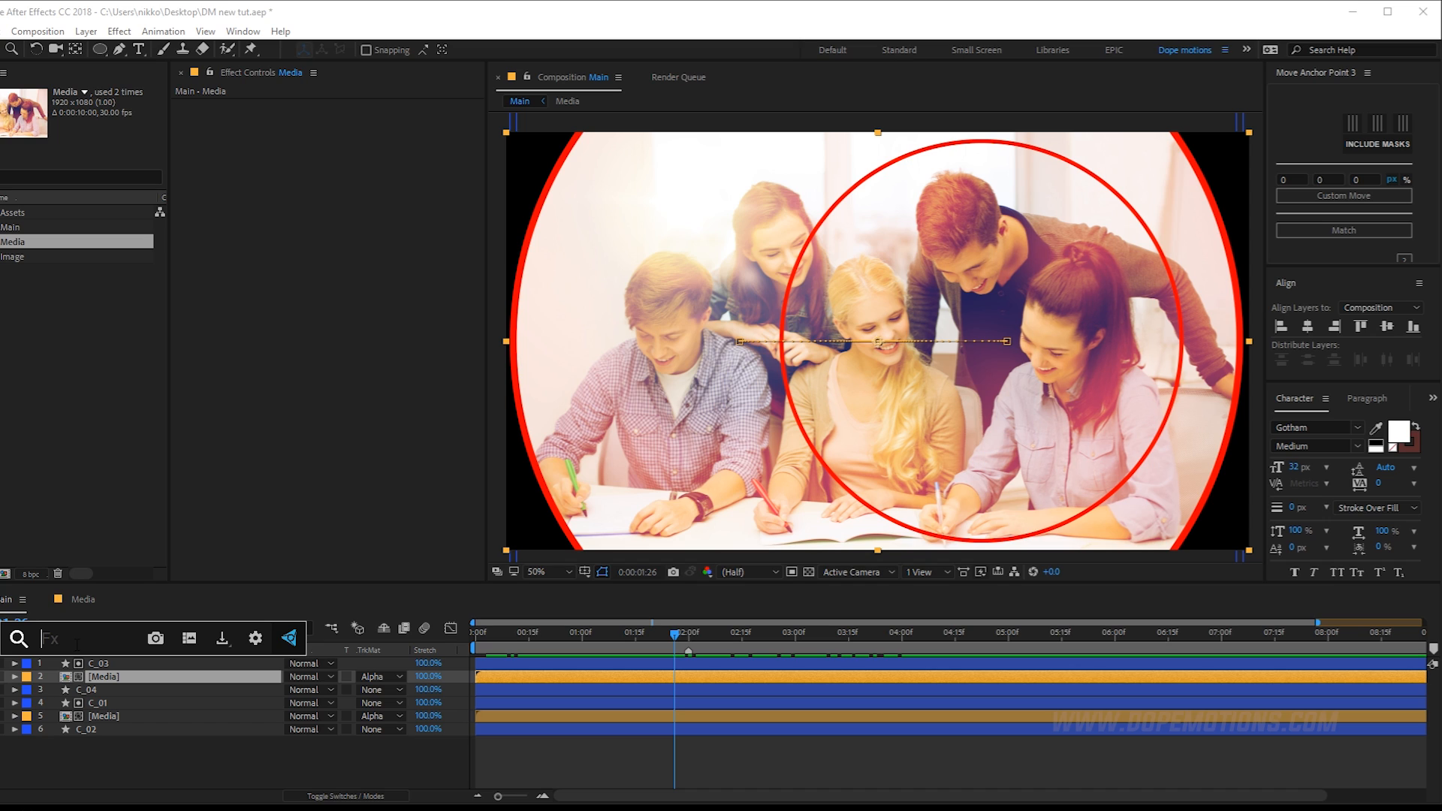
text(tr)
click(70, 705)
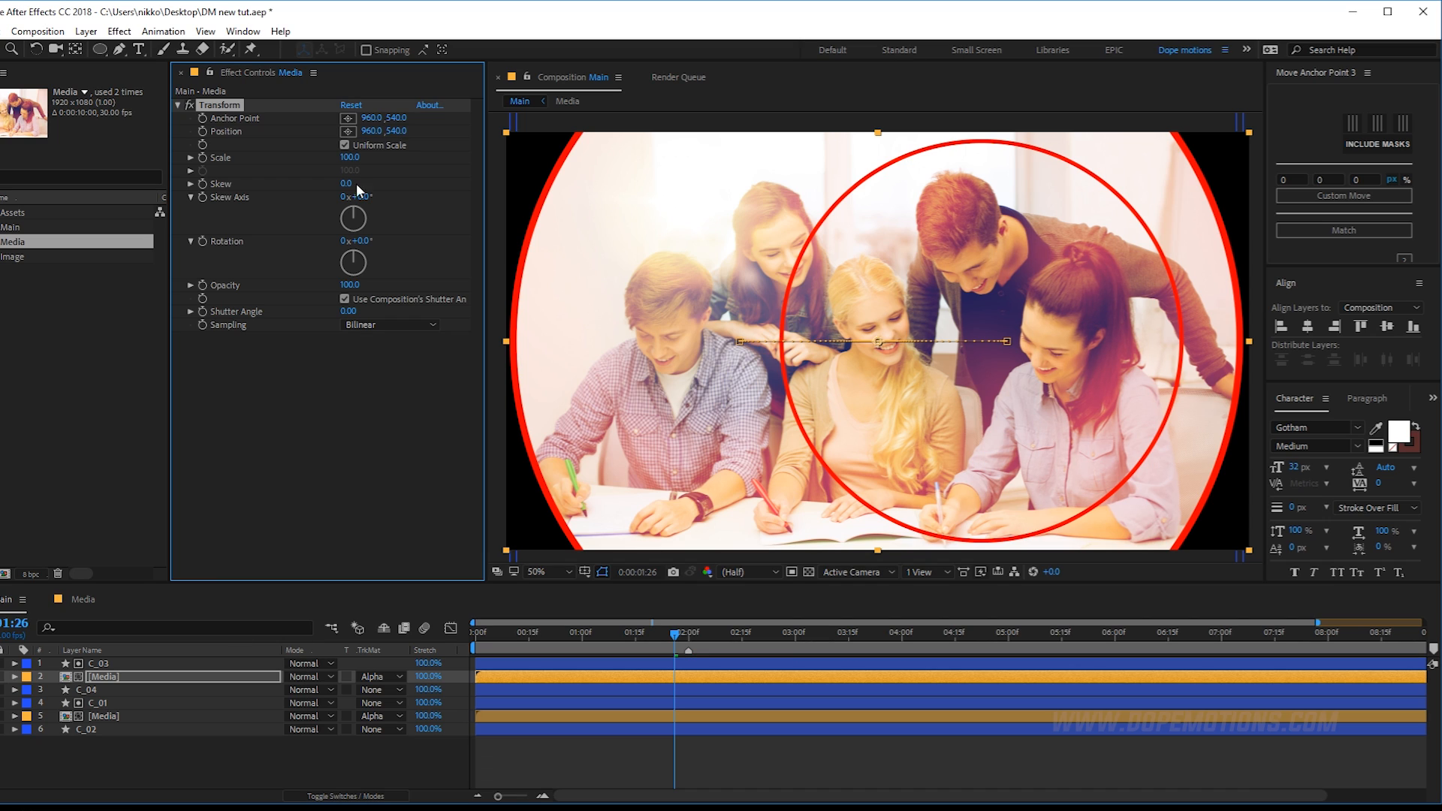
click(347, 157)
key(Return)
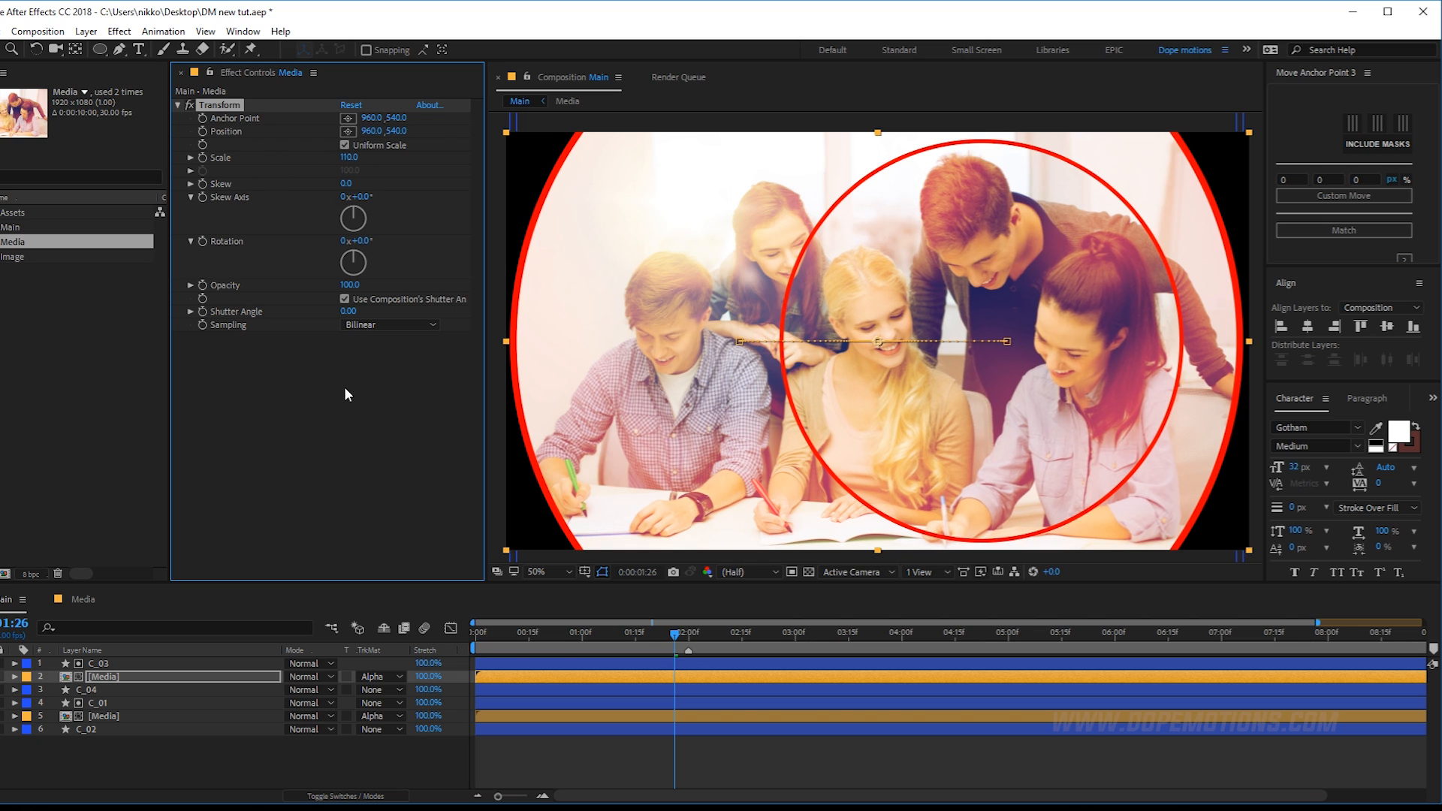
drag(666, 630, 617, 639)
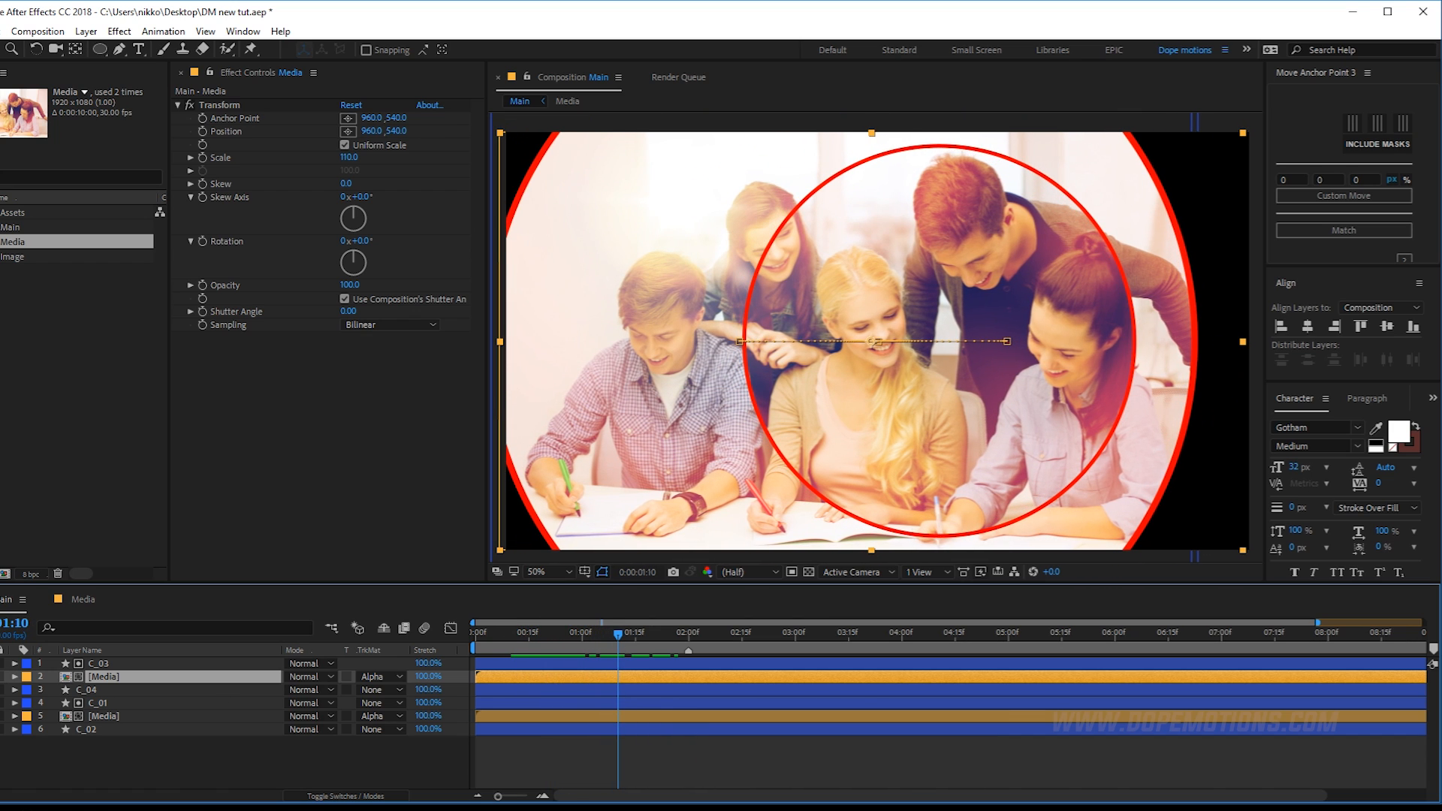
Apply a Tint effect to the lower Media layer.
click(102, 714)
key(ctrl+space)
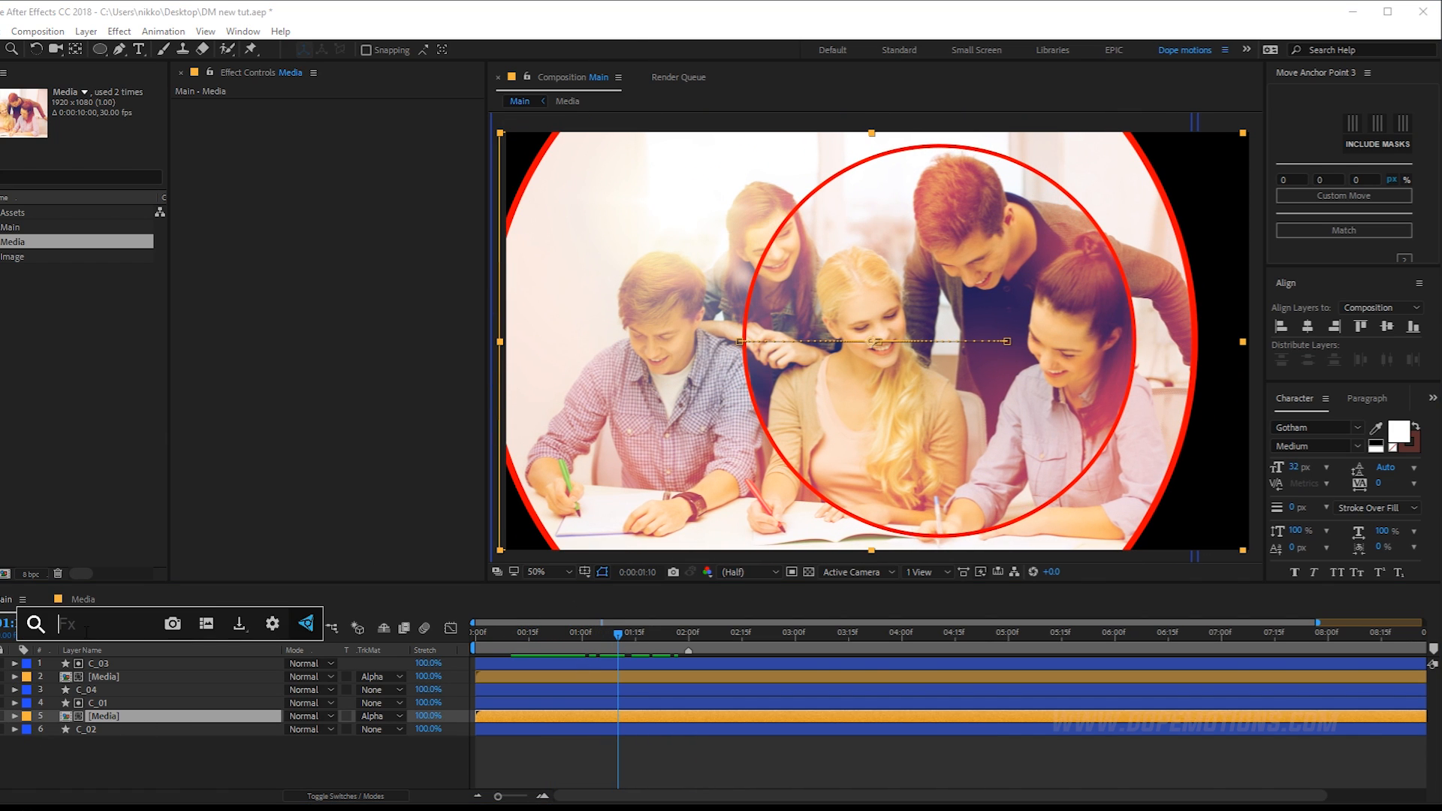
text(tint)
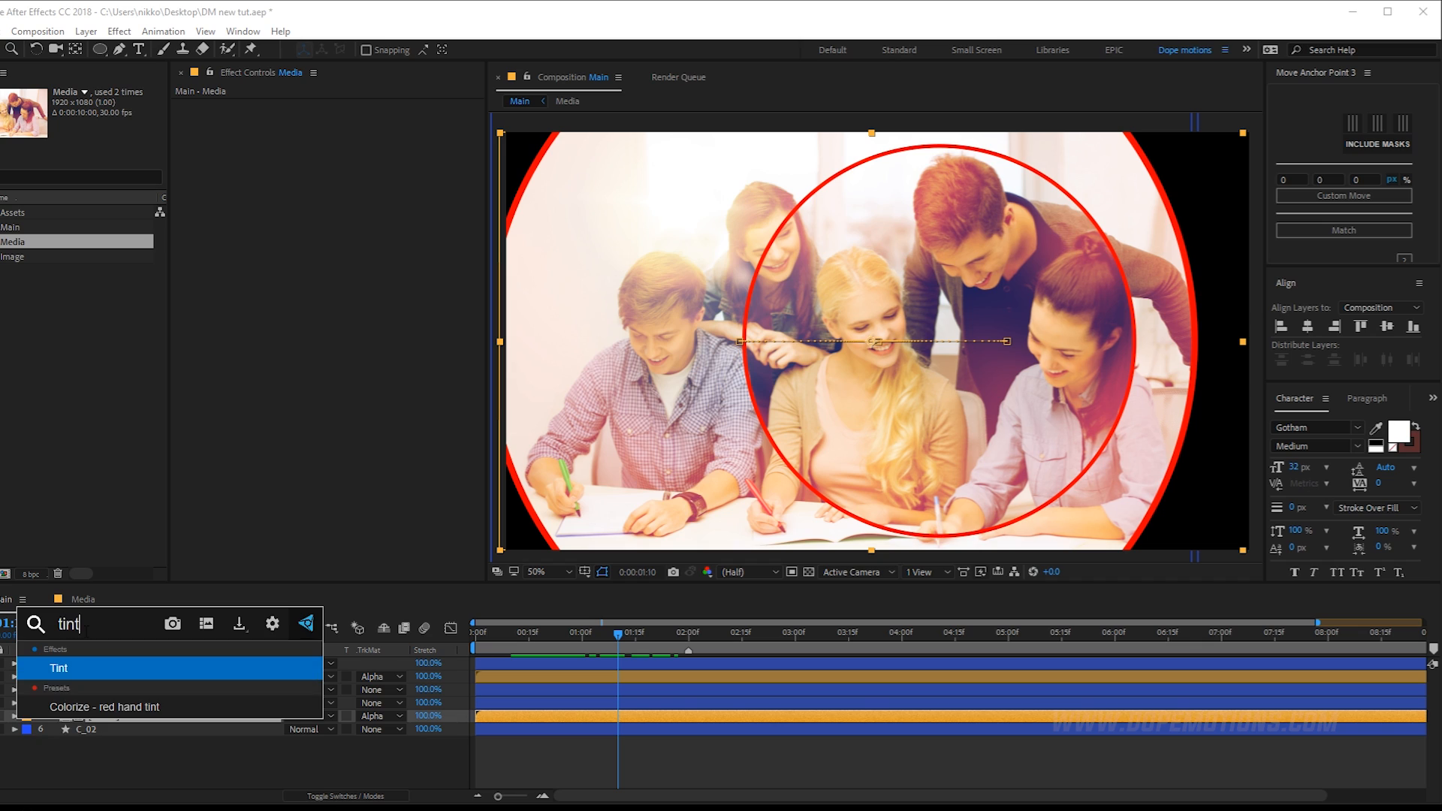
key(Return)
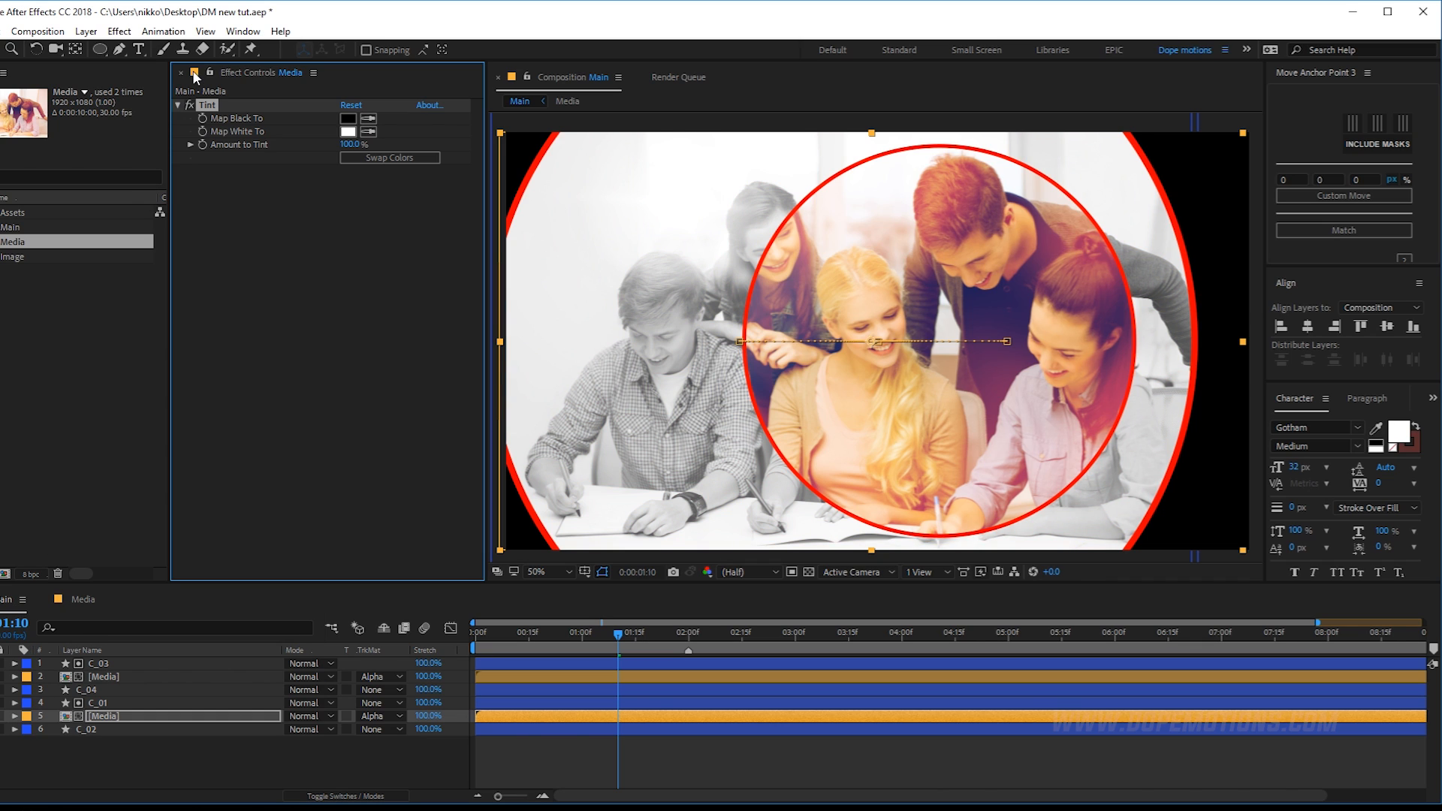
Add a Curves effect to the lower Media layer and pull its RGB curve down to darken the image.
key(ctrl+space)
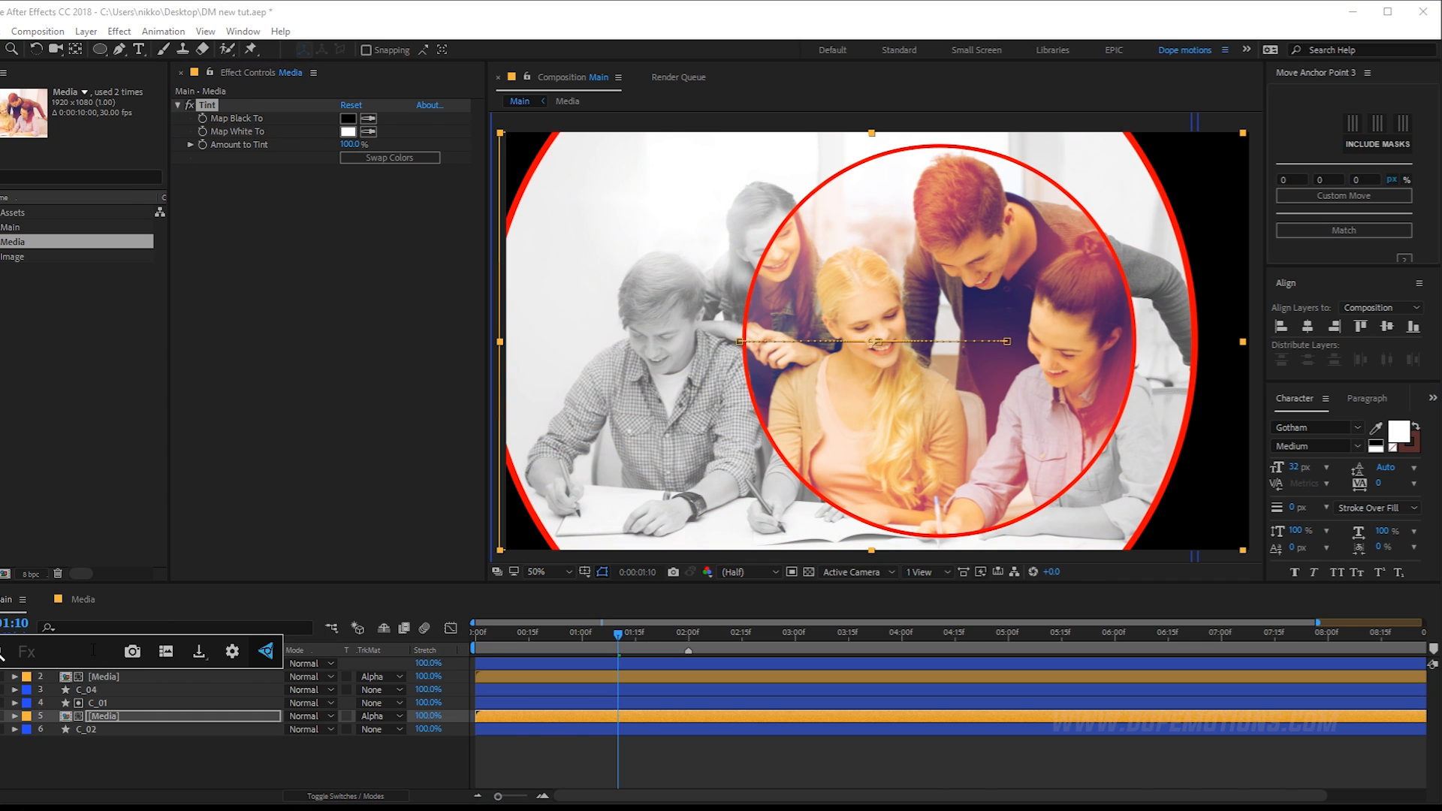
text(curve)
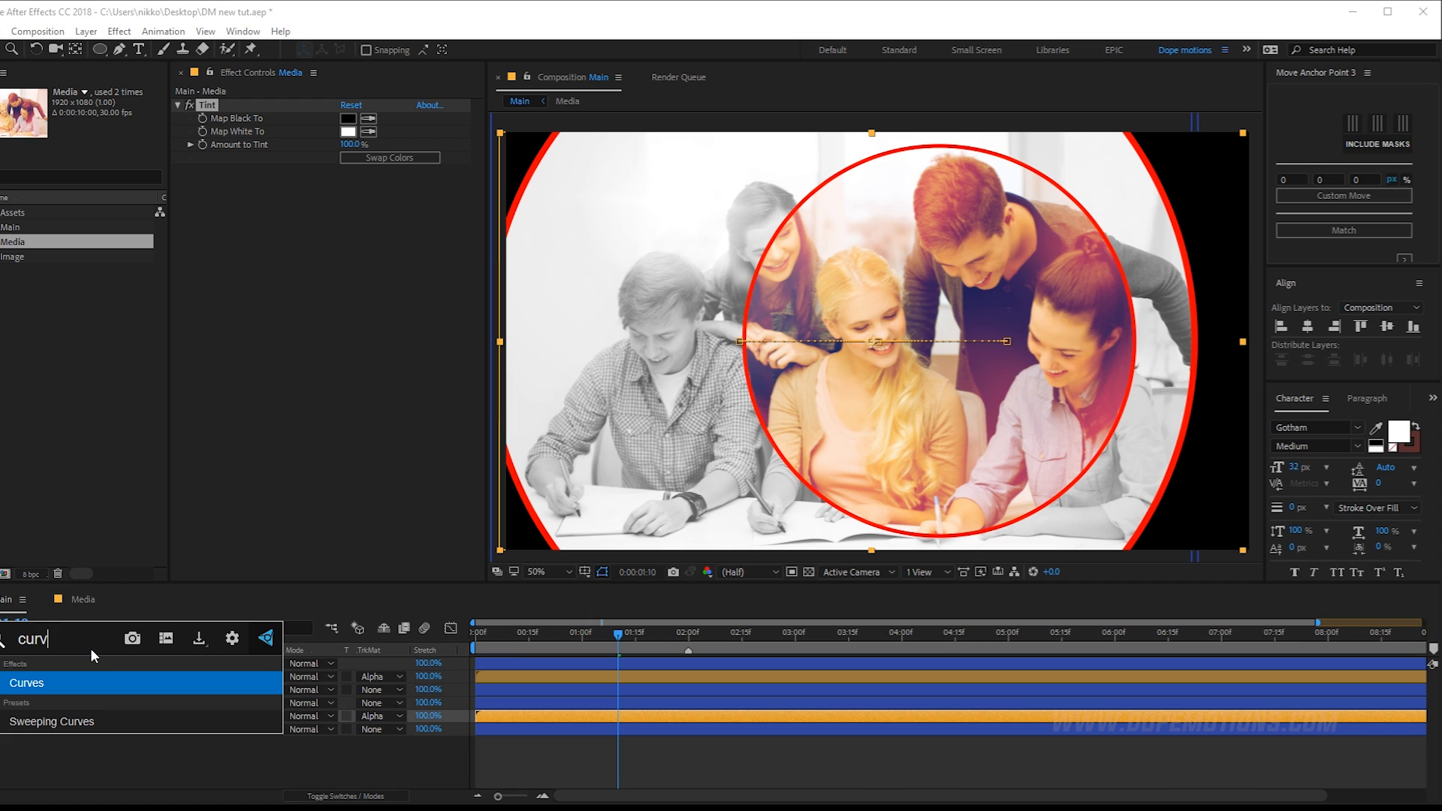
click(54, 676)
drag(256, 378, 265, 389)
mouse_move(343, 313)
mouse_down()
mouse_move(339, 297)
mouse_move(345, 323)
mouse_up()
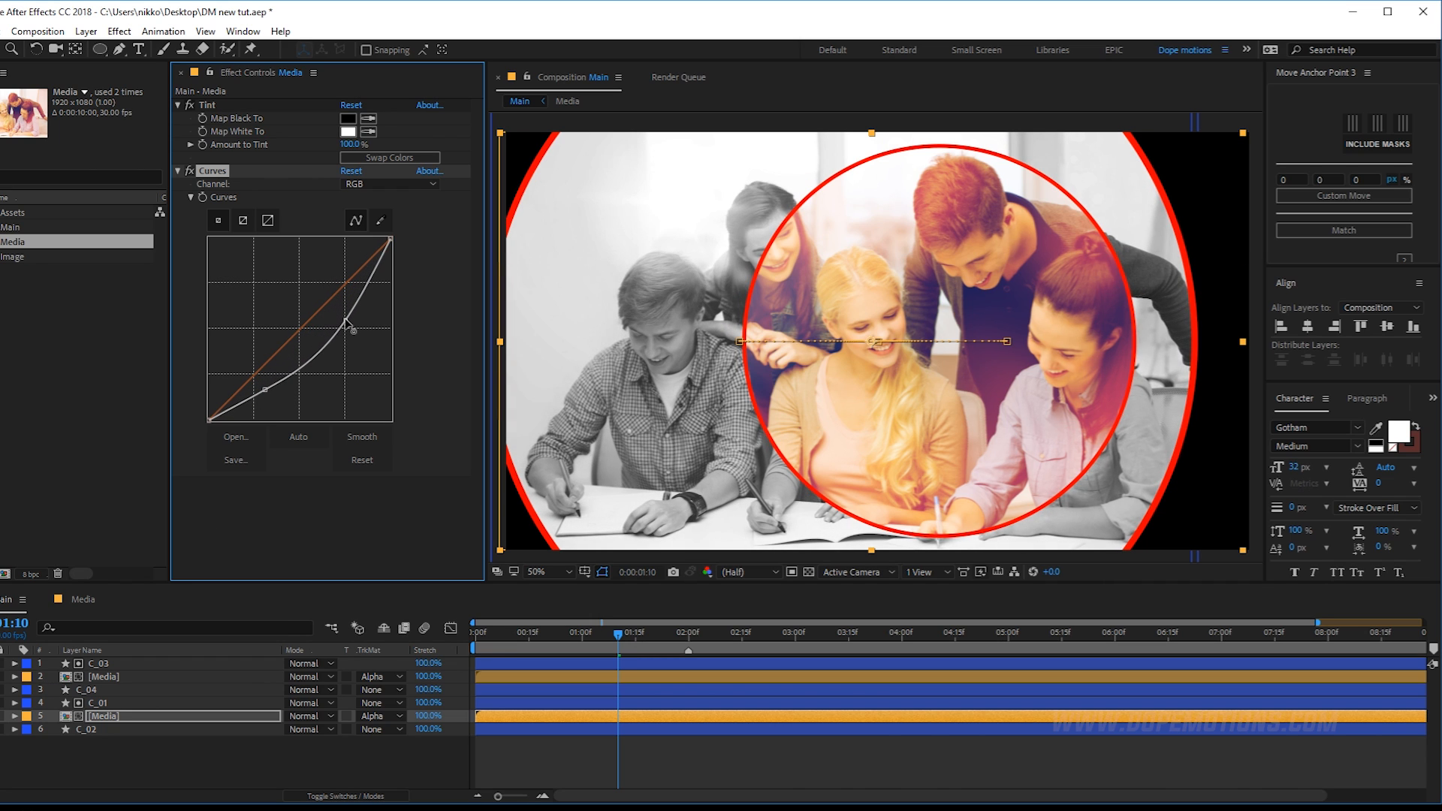
click(173, 752)
Place the playhead at 2 seconds and label the C_03, upper Media and C_04 layers Yellow.
click(590, 638)
drag(590, 637, 691, 631)
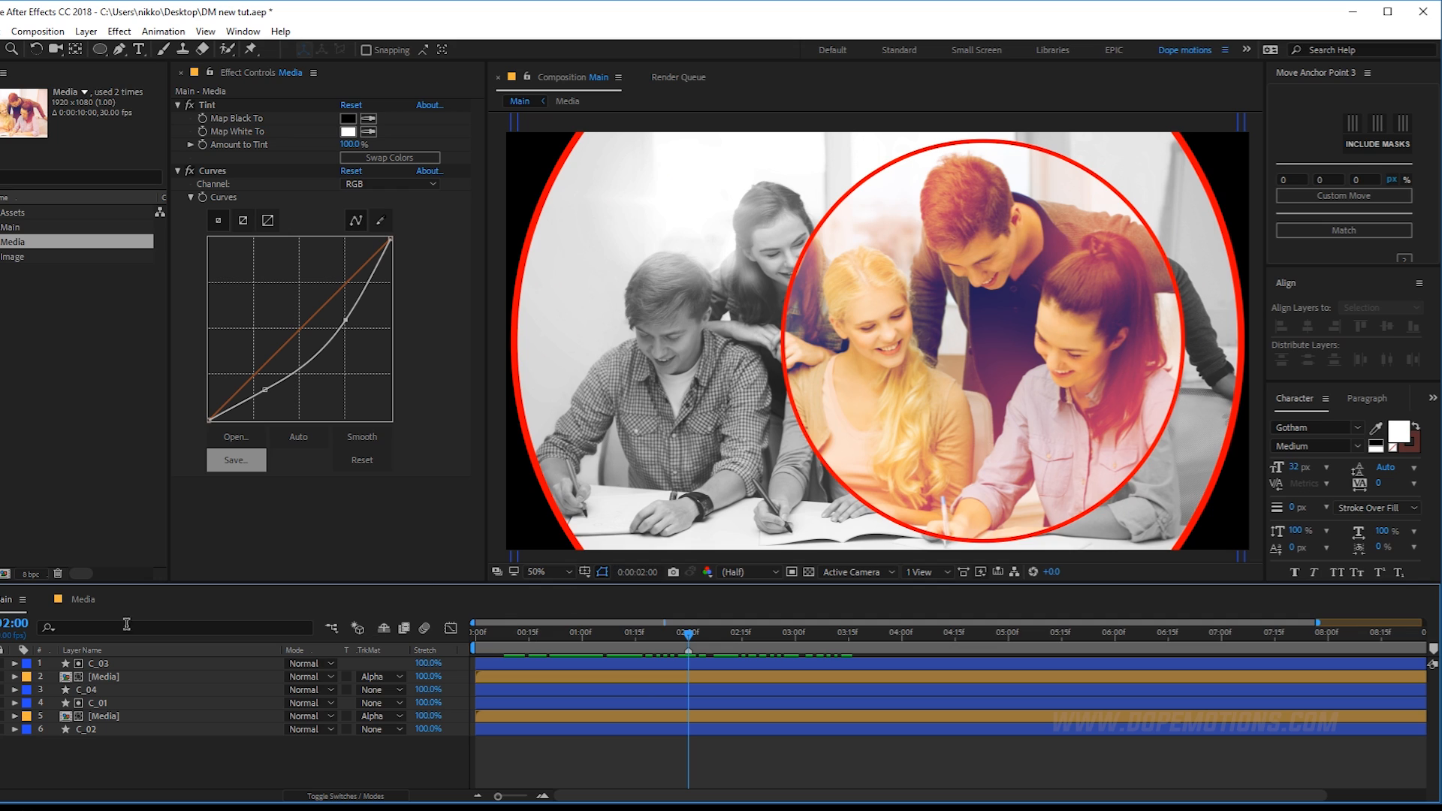
click(107, 664)
shift+click(97, 691)
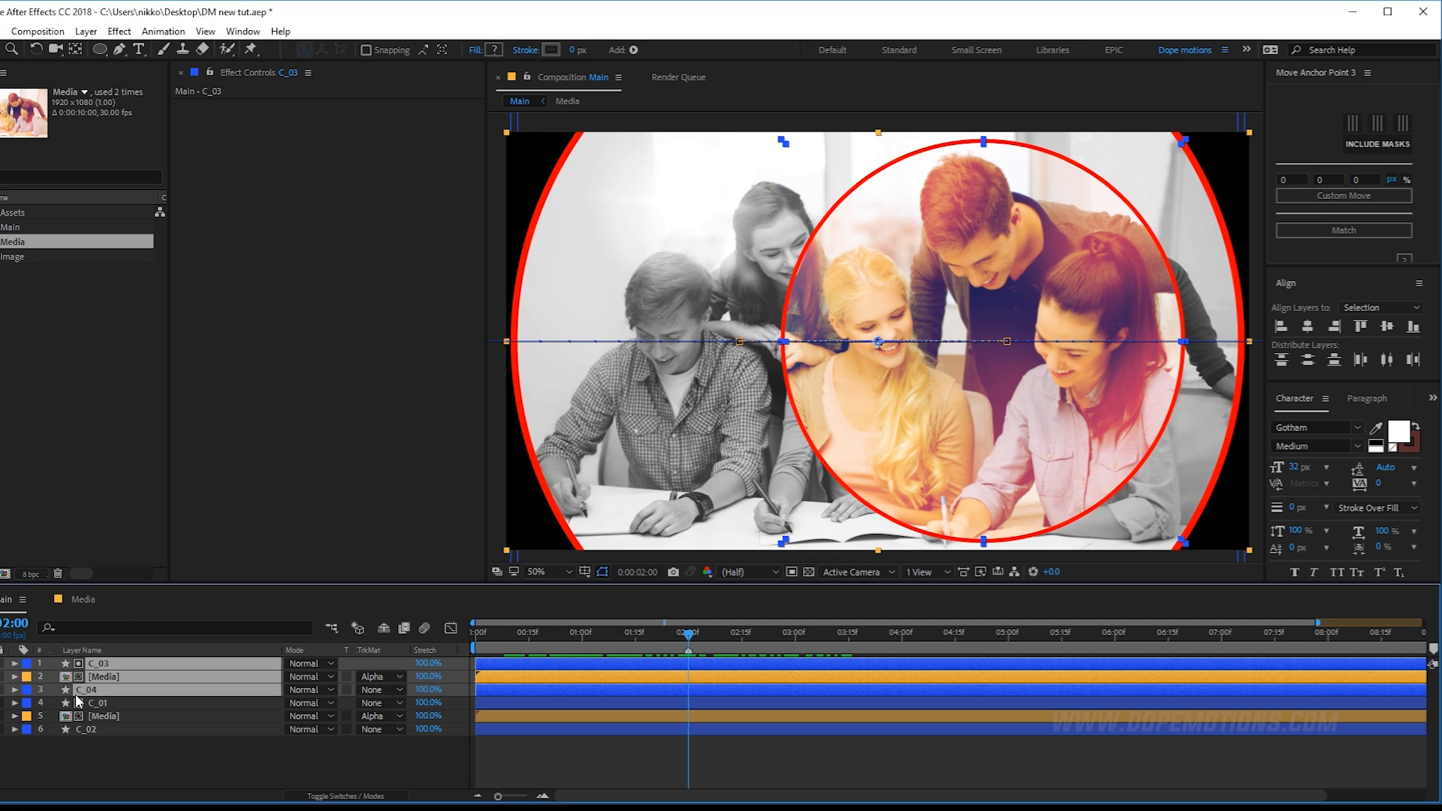
click(24, 666)
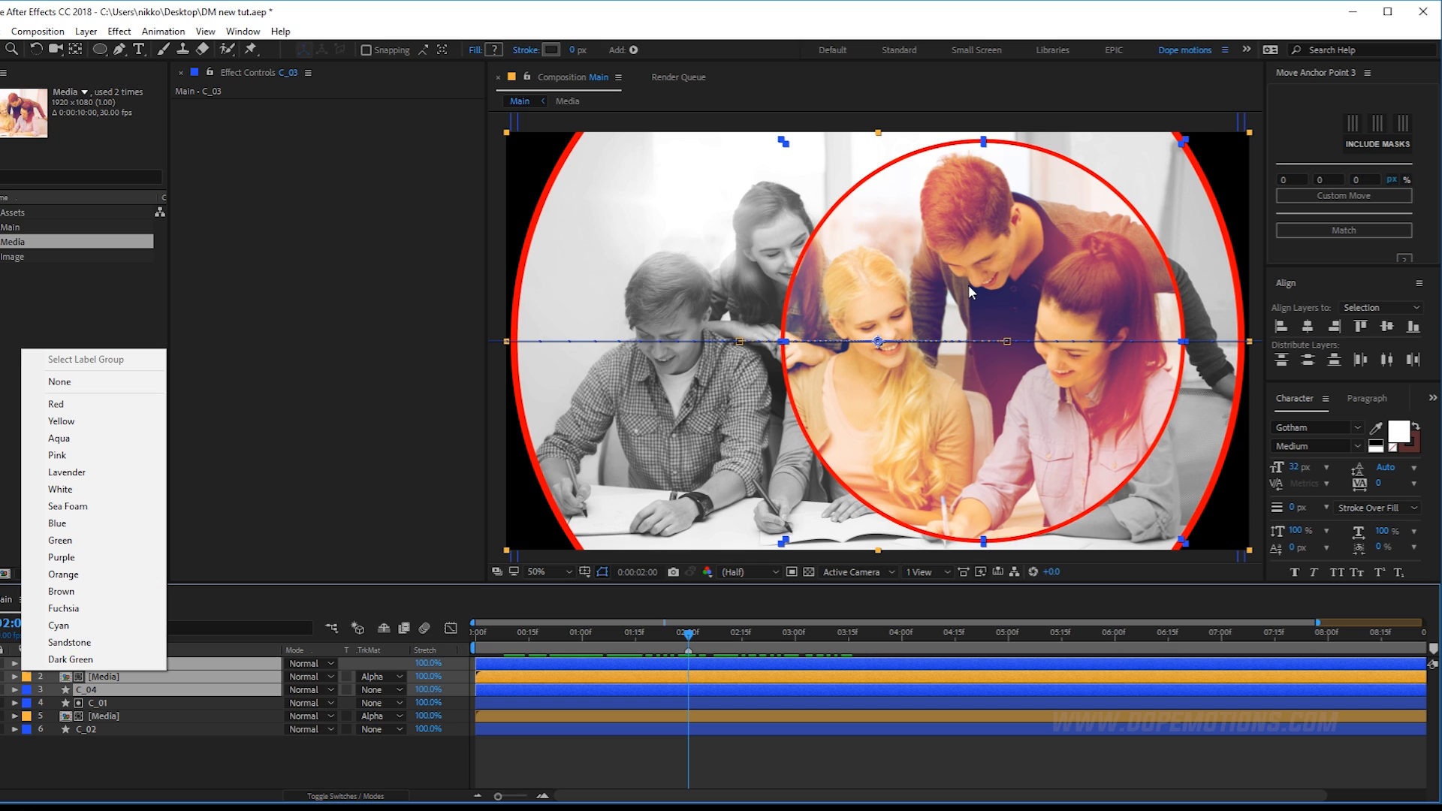
click(60, 422)
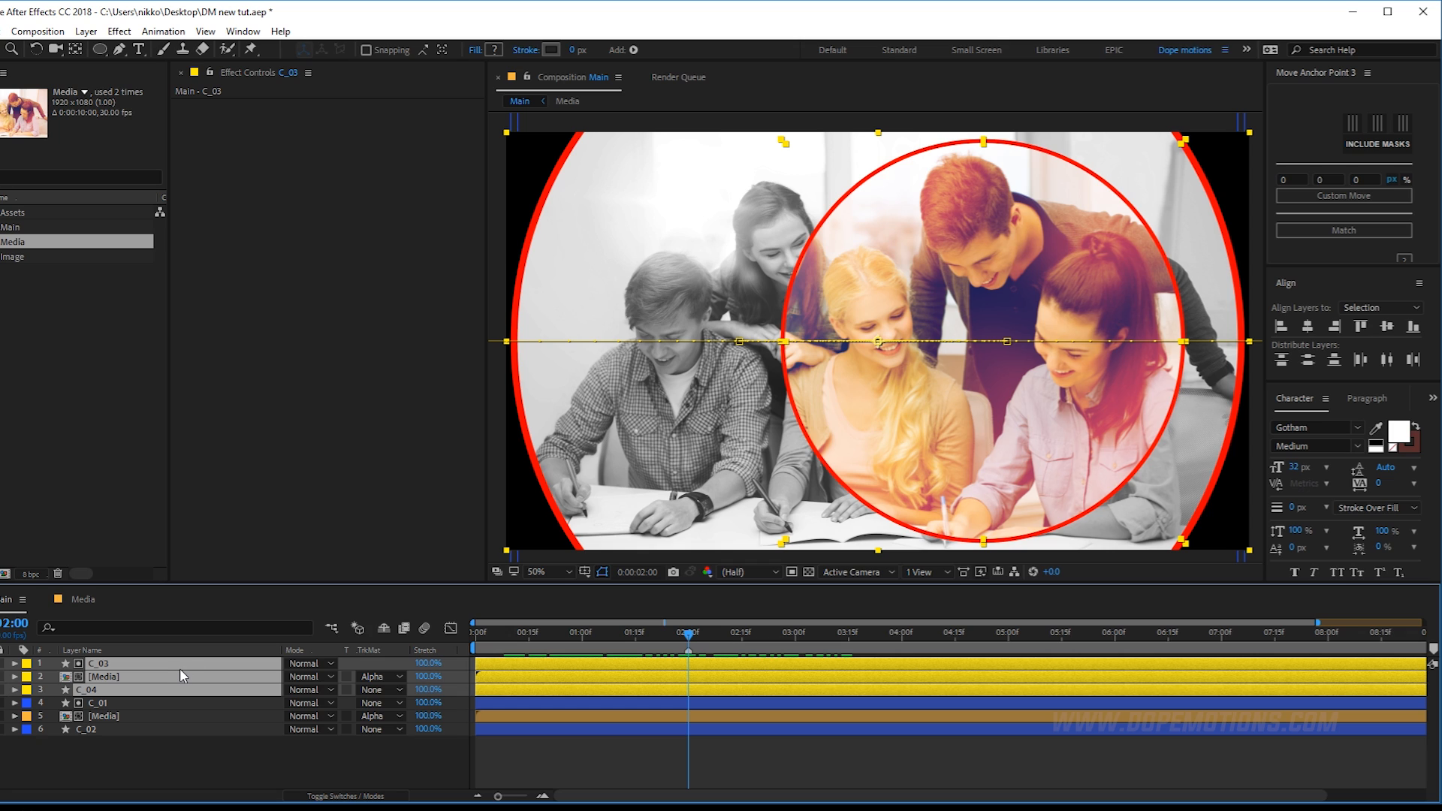
Duplicate the three yellow-labelled layers, stack the copies above the originals and label them Red.
key(ctrl+d)
mouse_move(101, 676)
mouse_down()
mouse_move(98, 715)
mouse_move(101, 668)
mouse_move(100, 689)
mouse_up()
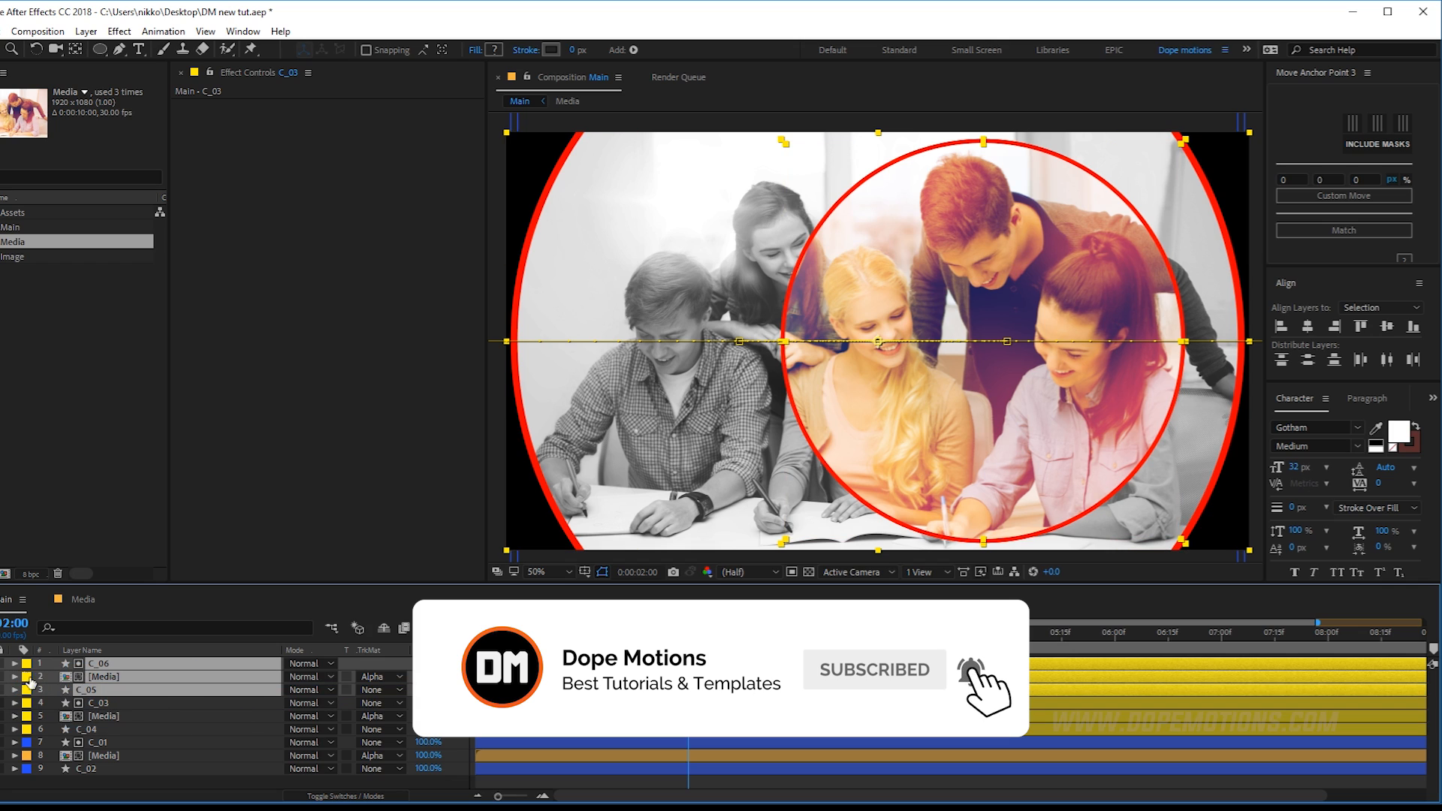
click(26, 676)
click(61, 422)
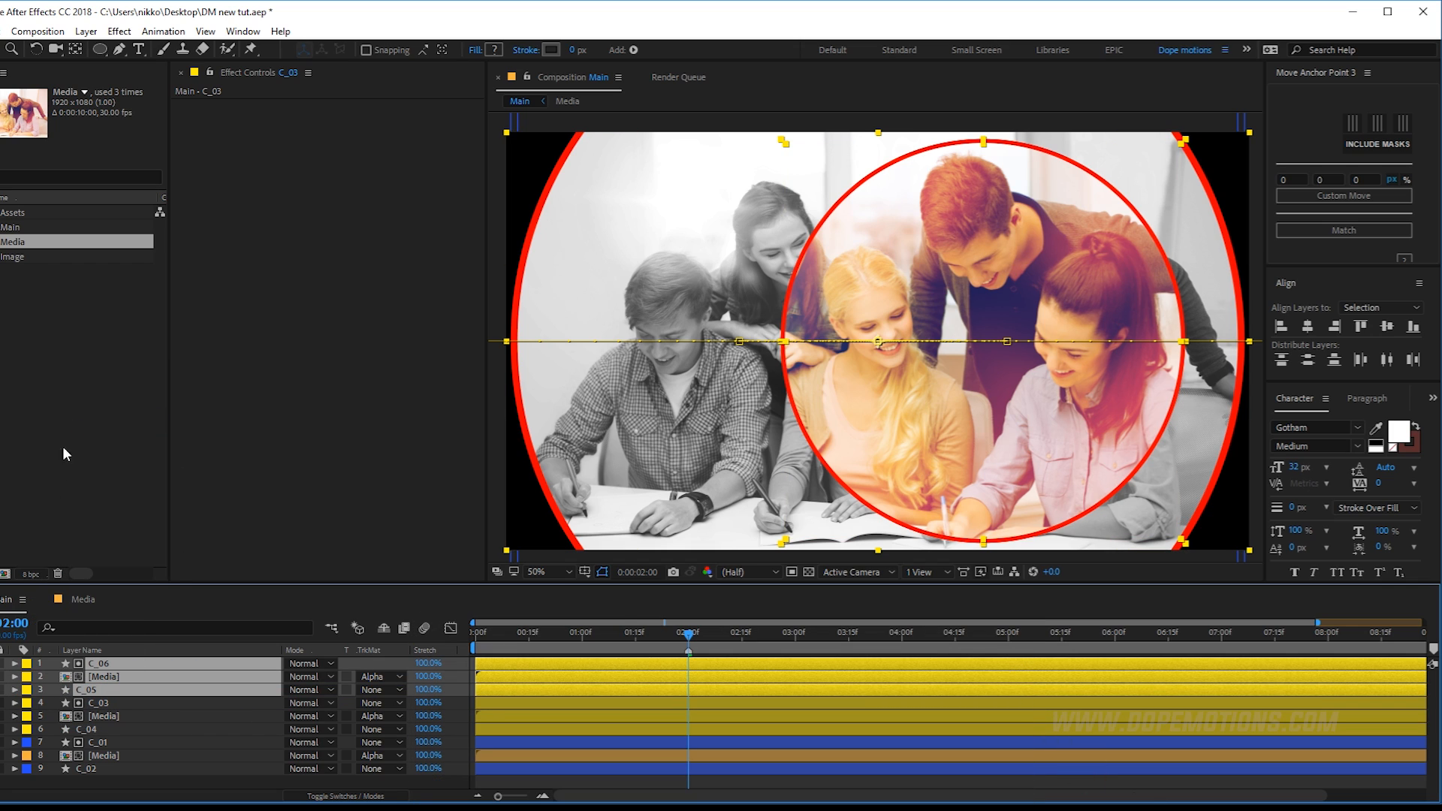
click(23, 664)
click(61, 405)
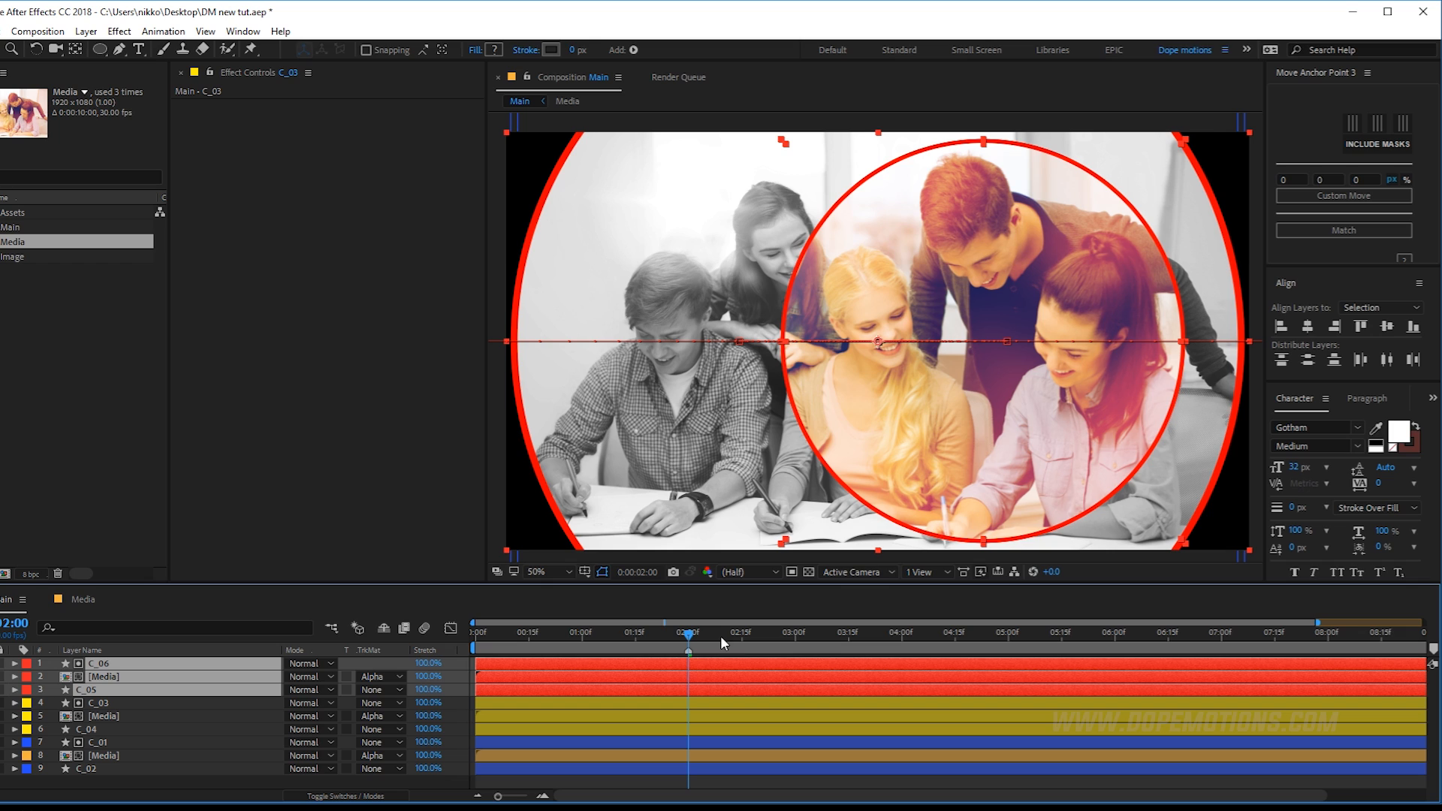
Reveal the red layers' keyframes and shift C_06 and C_05 together to X position 324 at 2 seconds.
key(u)
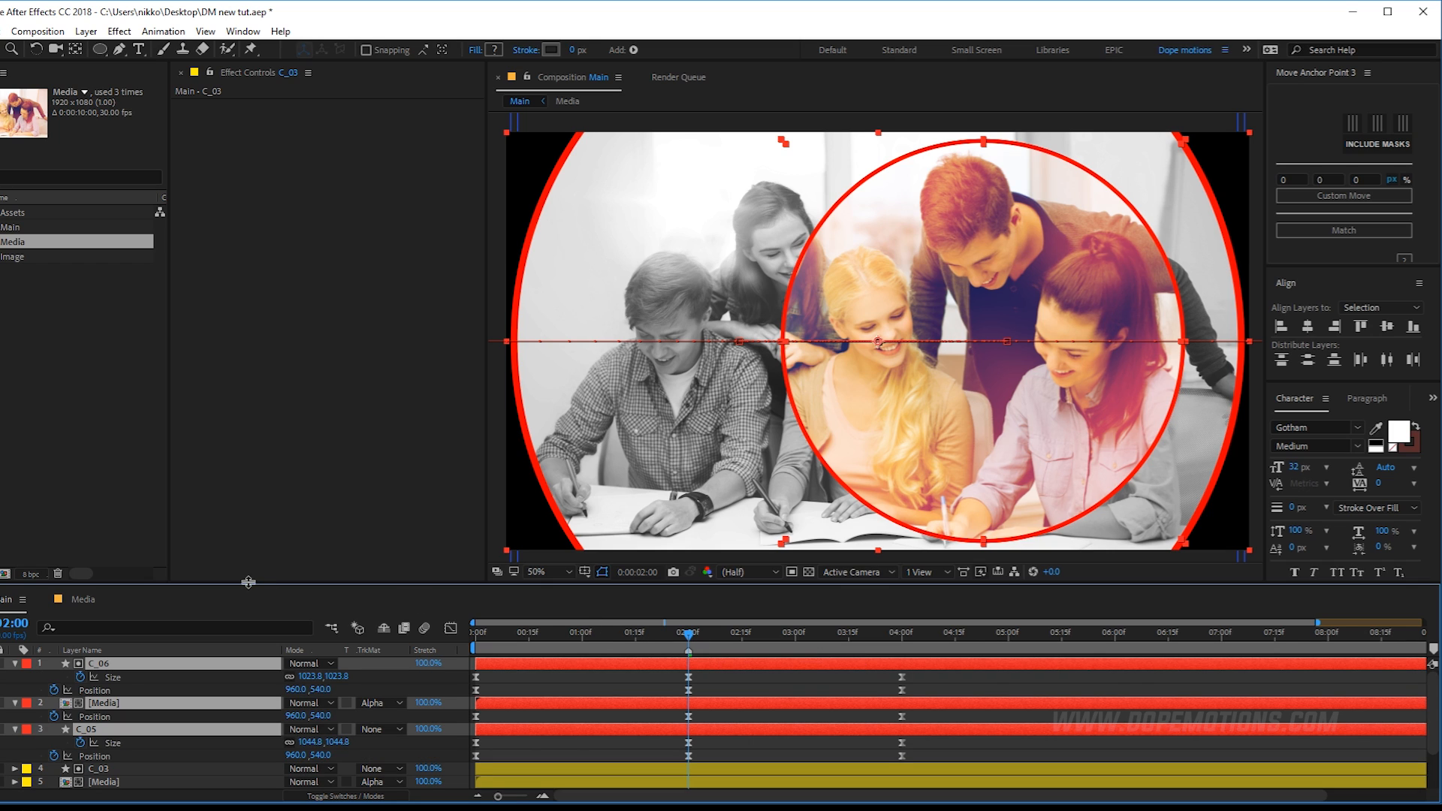
drag(251, 583, 251, 508)
click(653, 598)
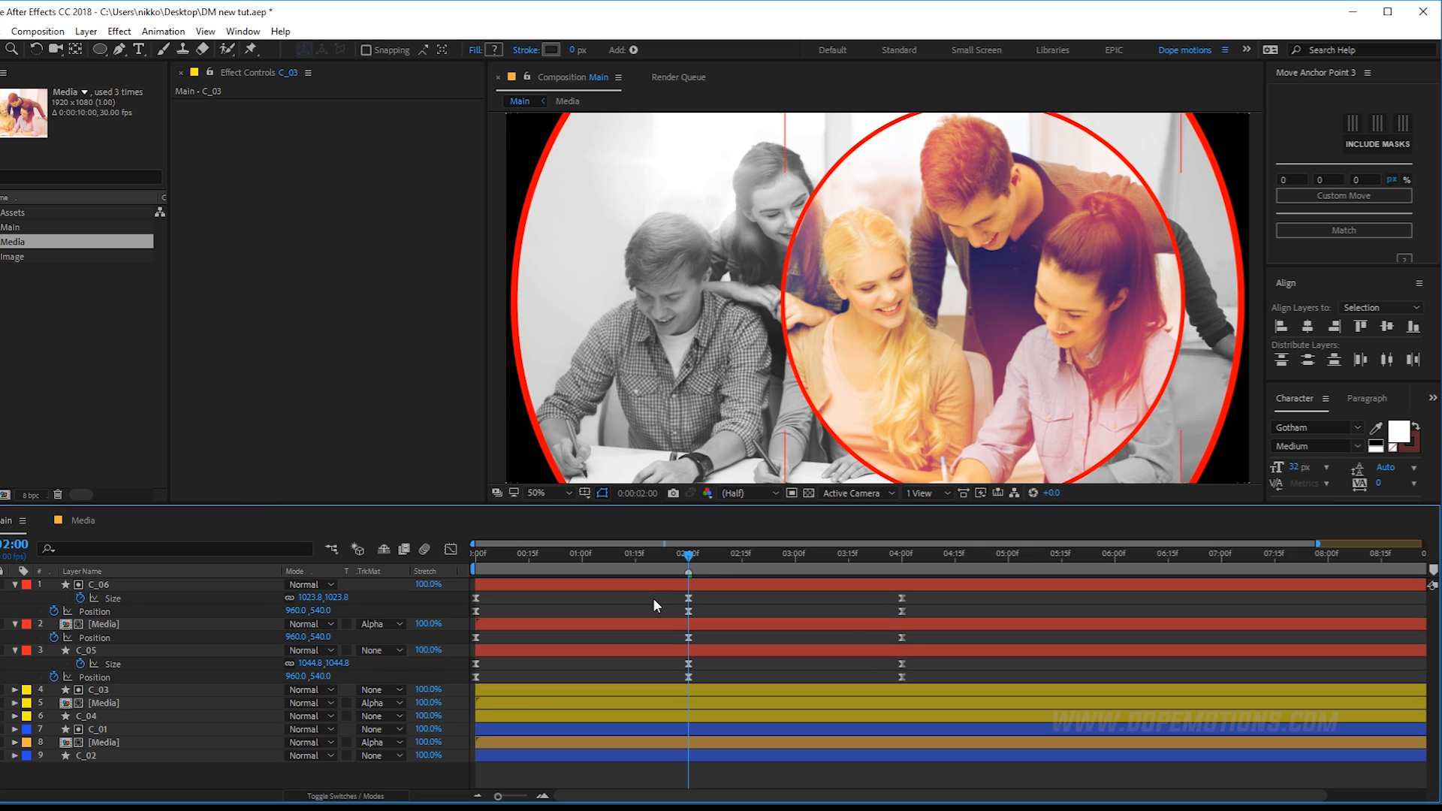
click(104, 586)
ctrl+click(100, 649)
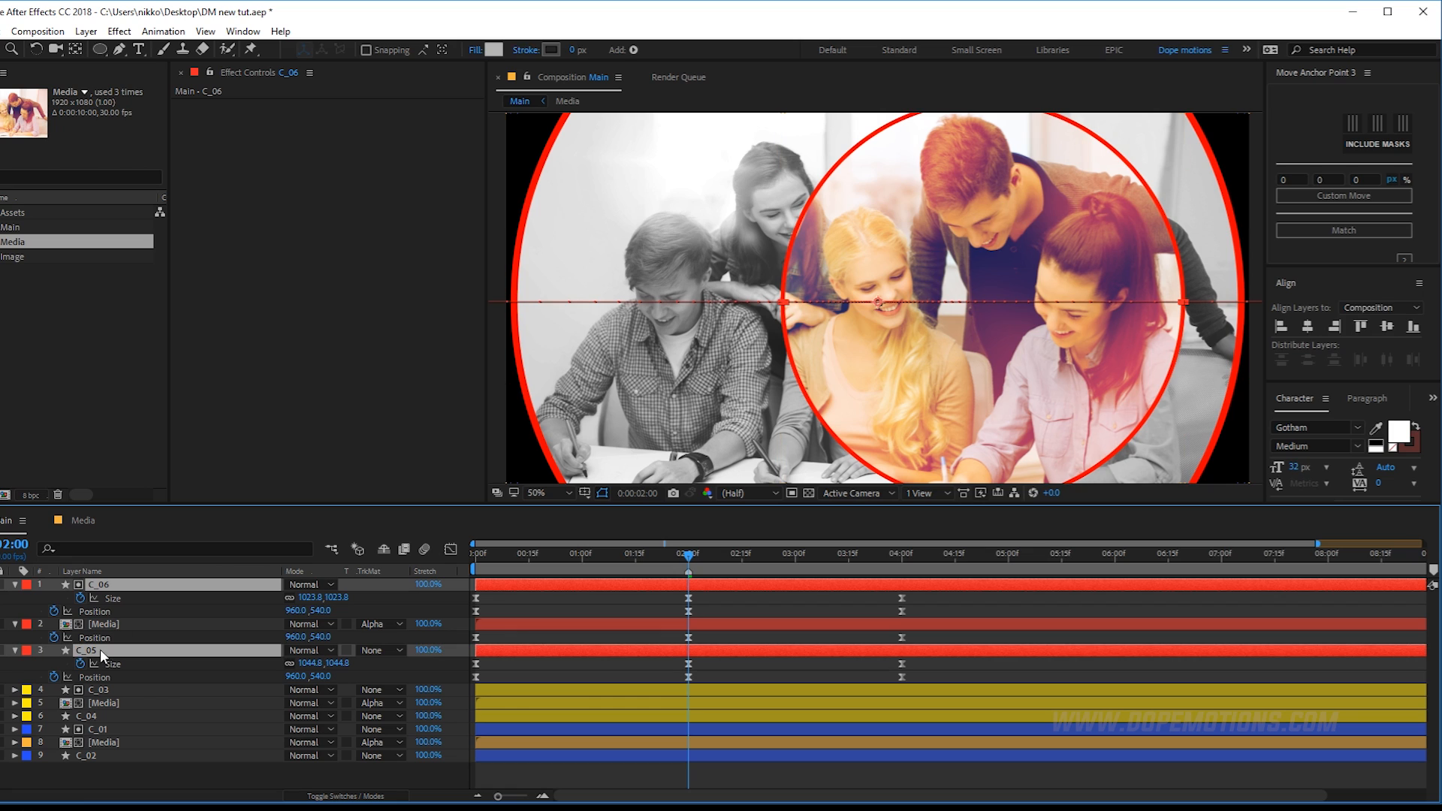
drag(915, 371, 671, 391)
key(Right)
key(Right)
drag(336, 599, 223, 618)
key(ctrl+z)
ctrl+click(147, 587)
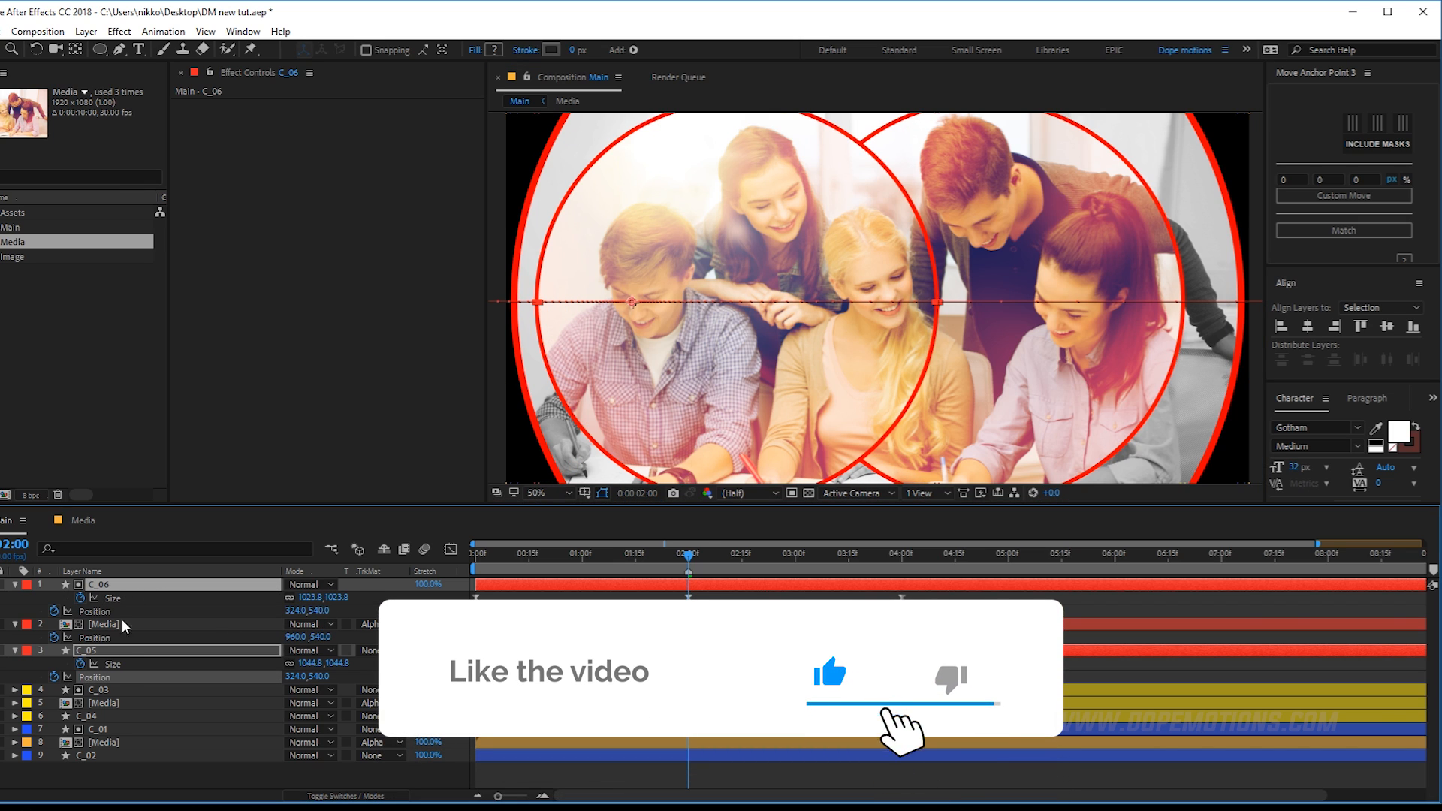
ctrl+click(105, 652)
ctrl+click(133, 651)
Set the ellipse Size at 2 seconds to 700 for C_06 and 720 for C_05.
drag(339, 599, 197, 624)
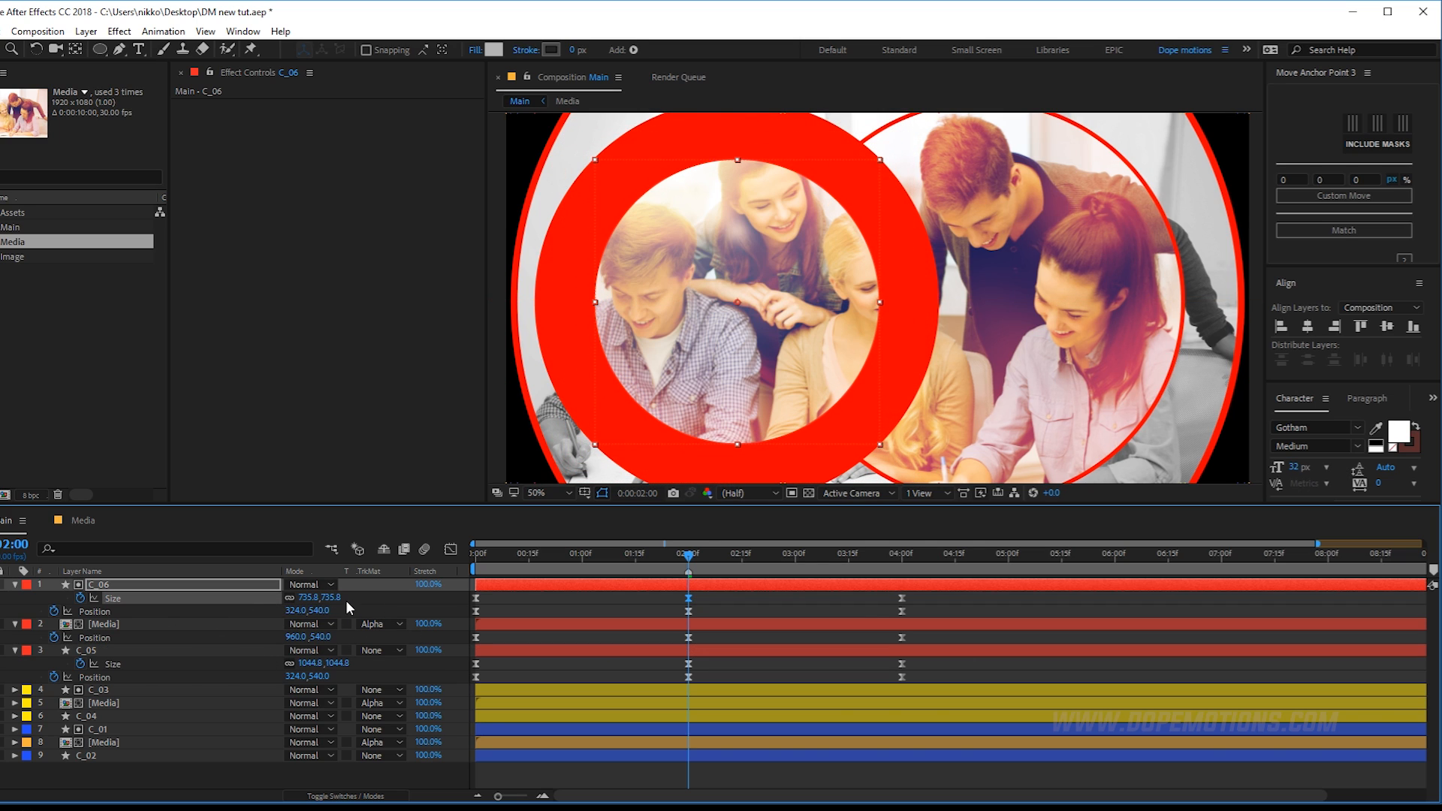
click(331, 598)
text(700)
key(Return)
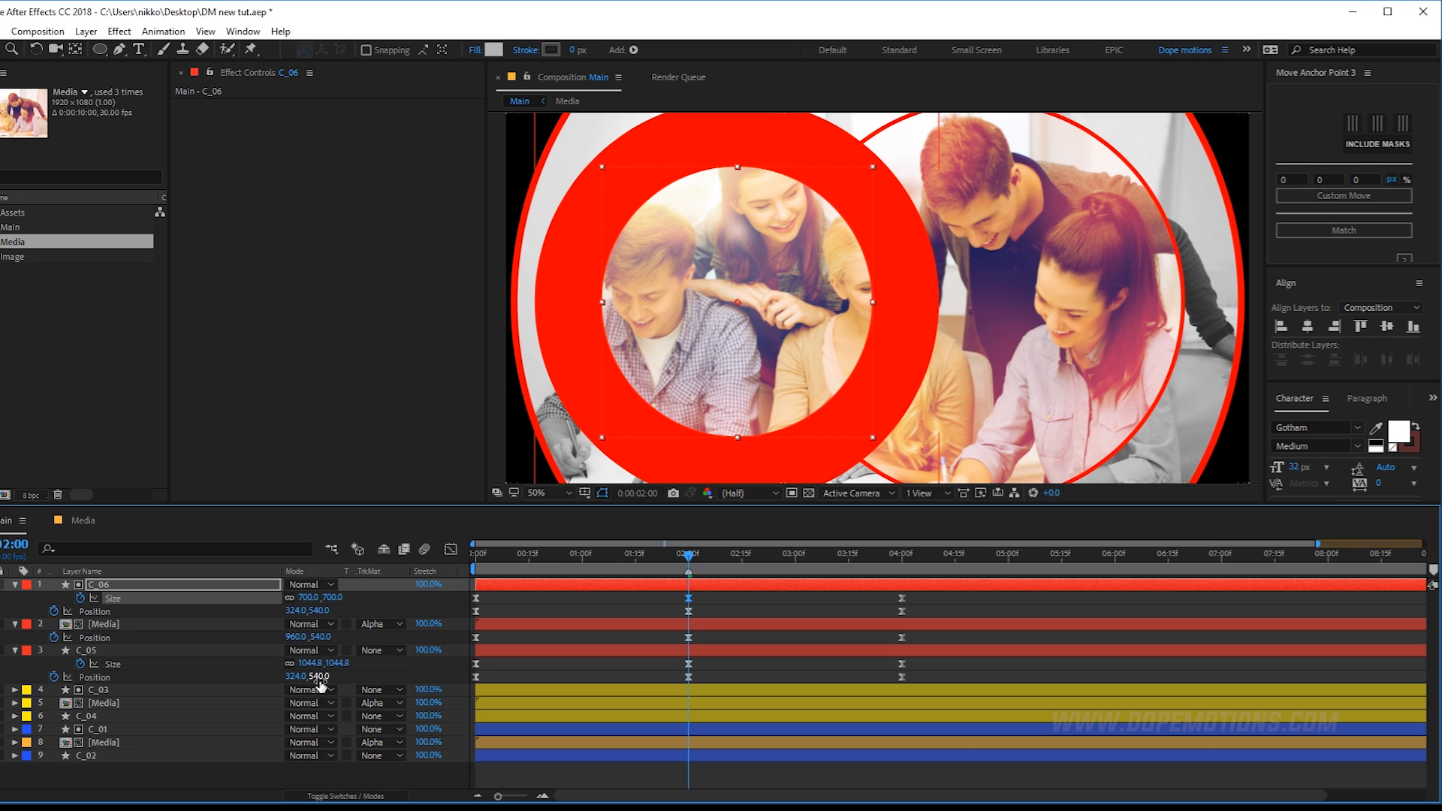
click(335, 663)
text(720)
key(Return)
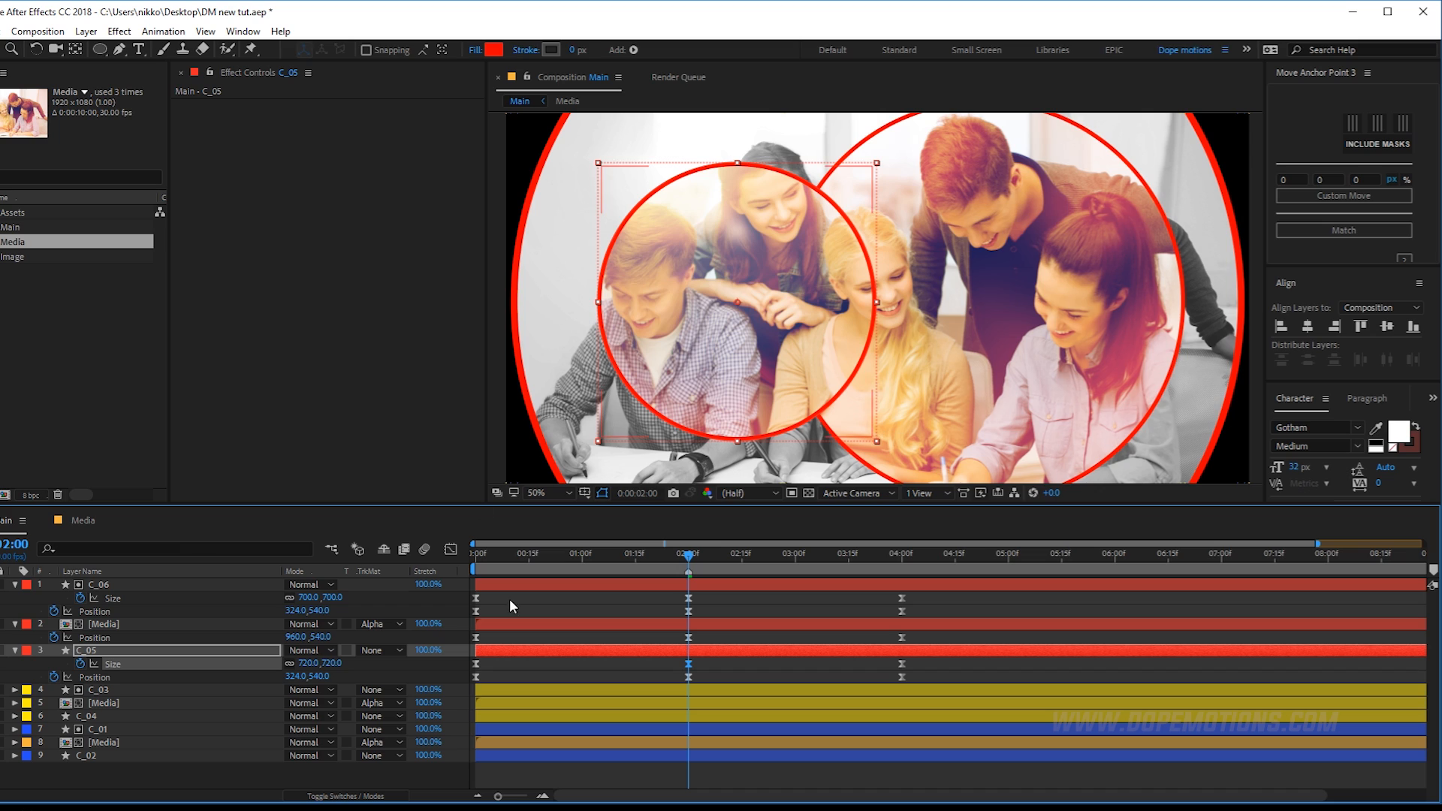
click(674, 584)
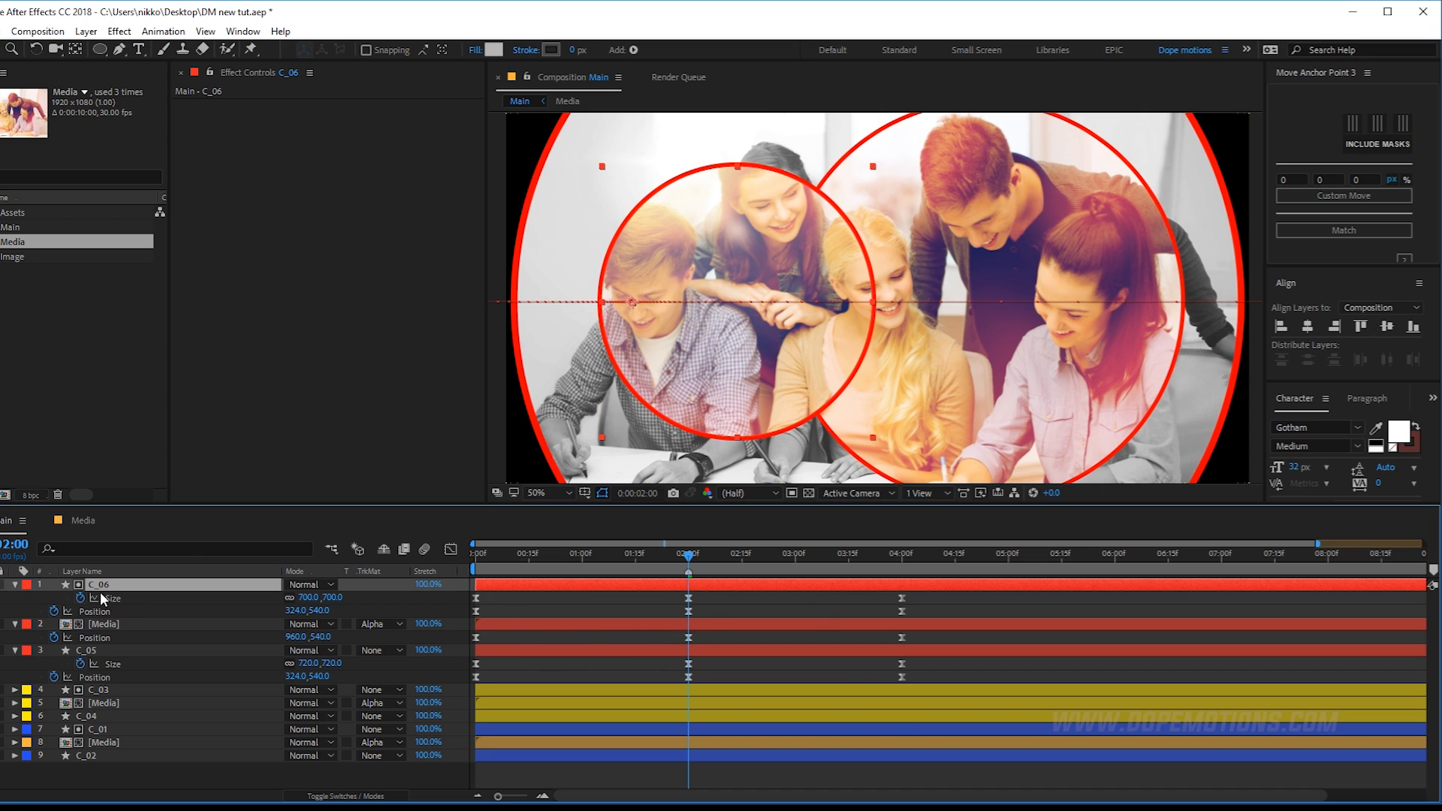
Delete the C_05 layer and move C_06's circle up and to the left across all its keyframes.
click(79, 654)
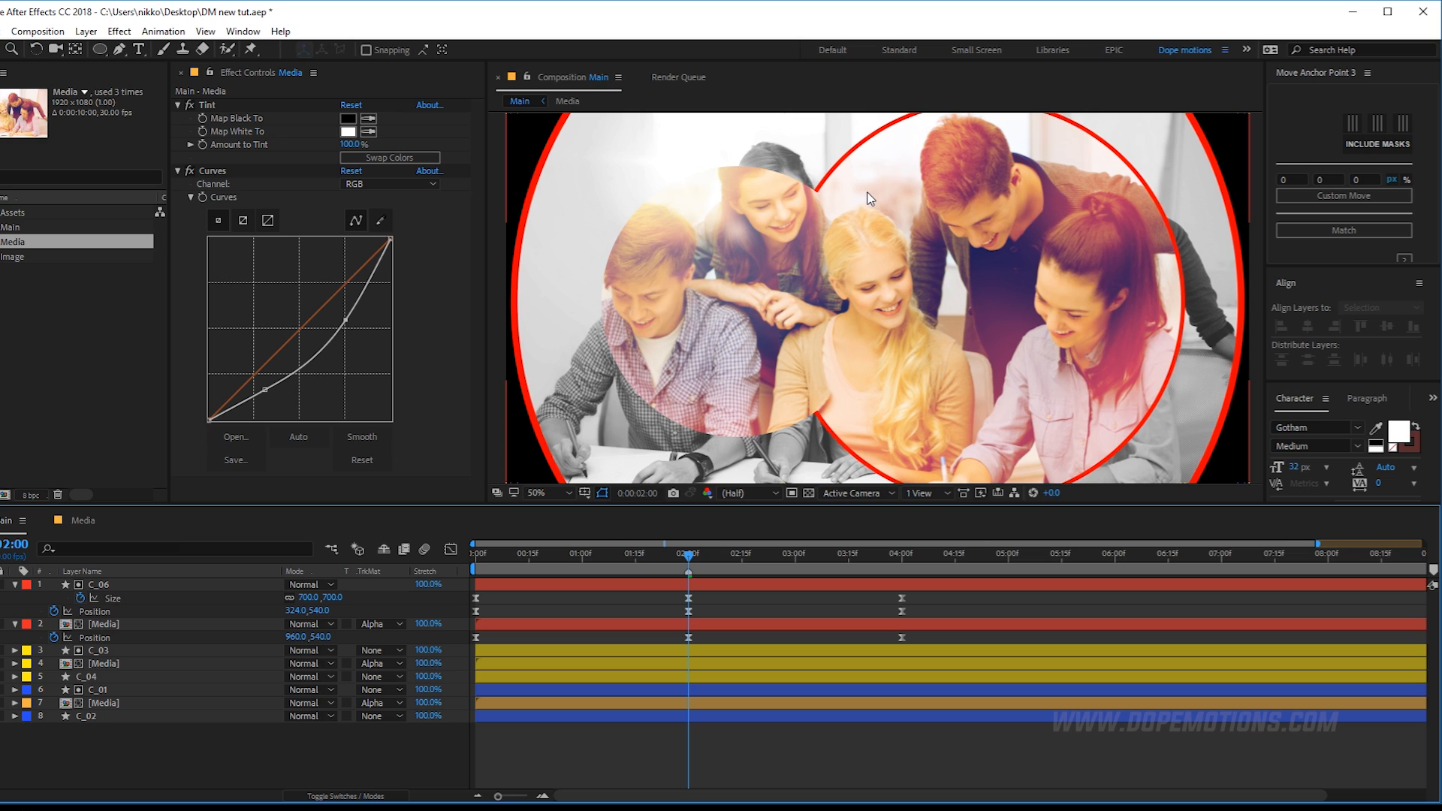
click(108, 588)
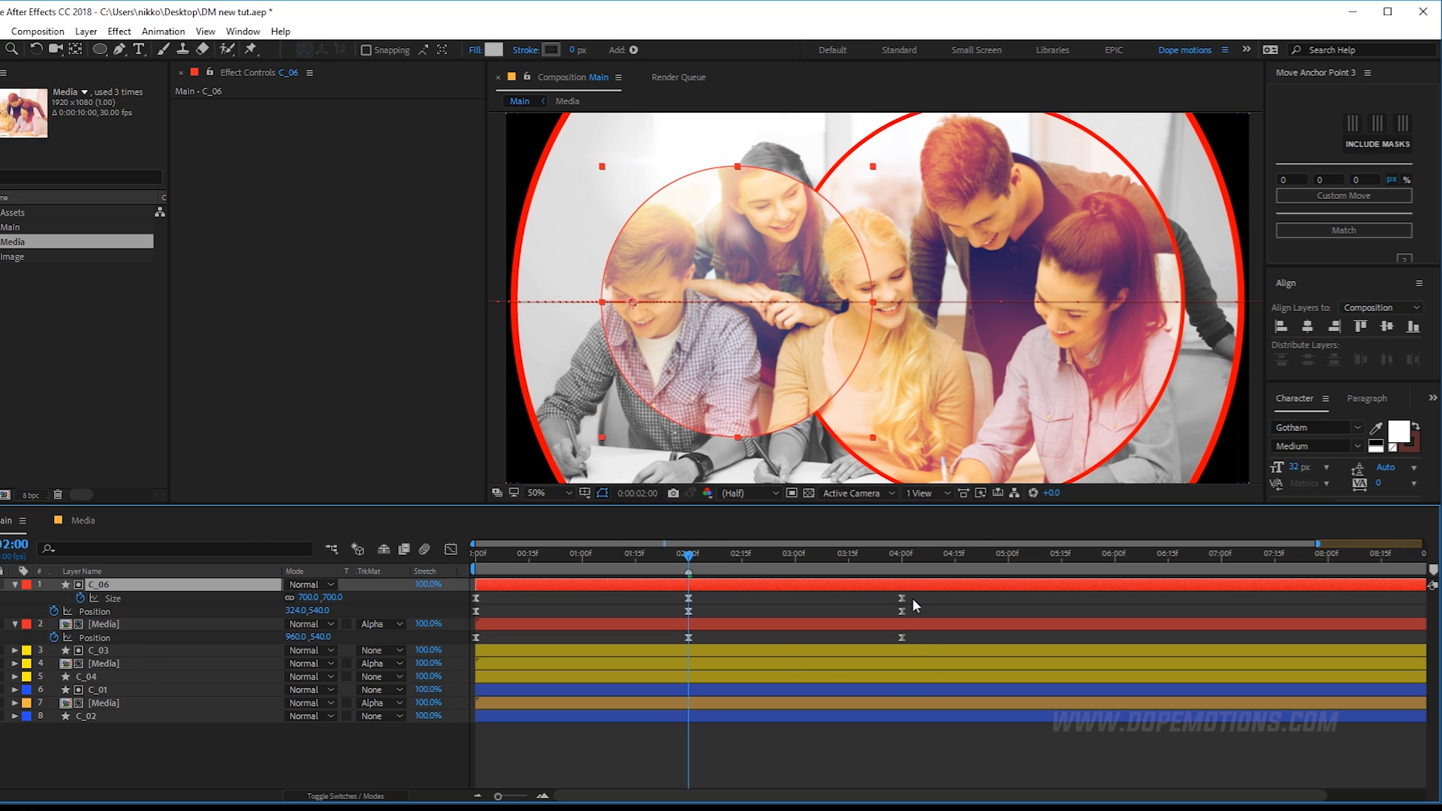
mouse_move(912, 593)
mouse_down()
mouse_move(864, 610)
mouse_move(914, 597)
mouse_up()
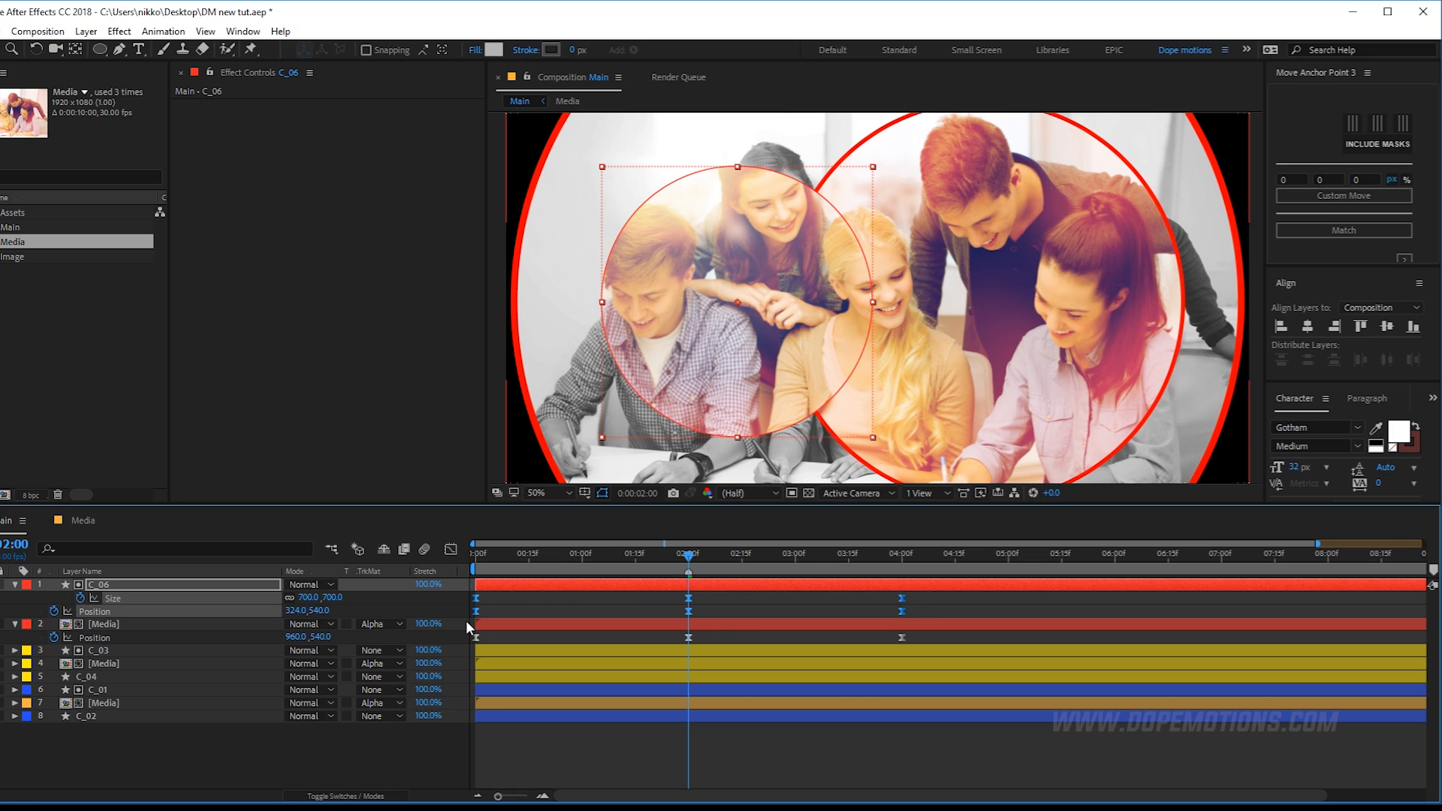
drag(749, 399, 729, 360)
key(ctrl+z)
drag(914, 593, 452, 630)
drag(722, 375, 789, 308)
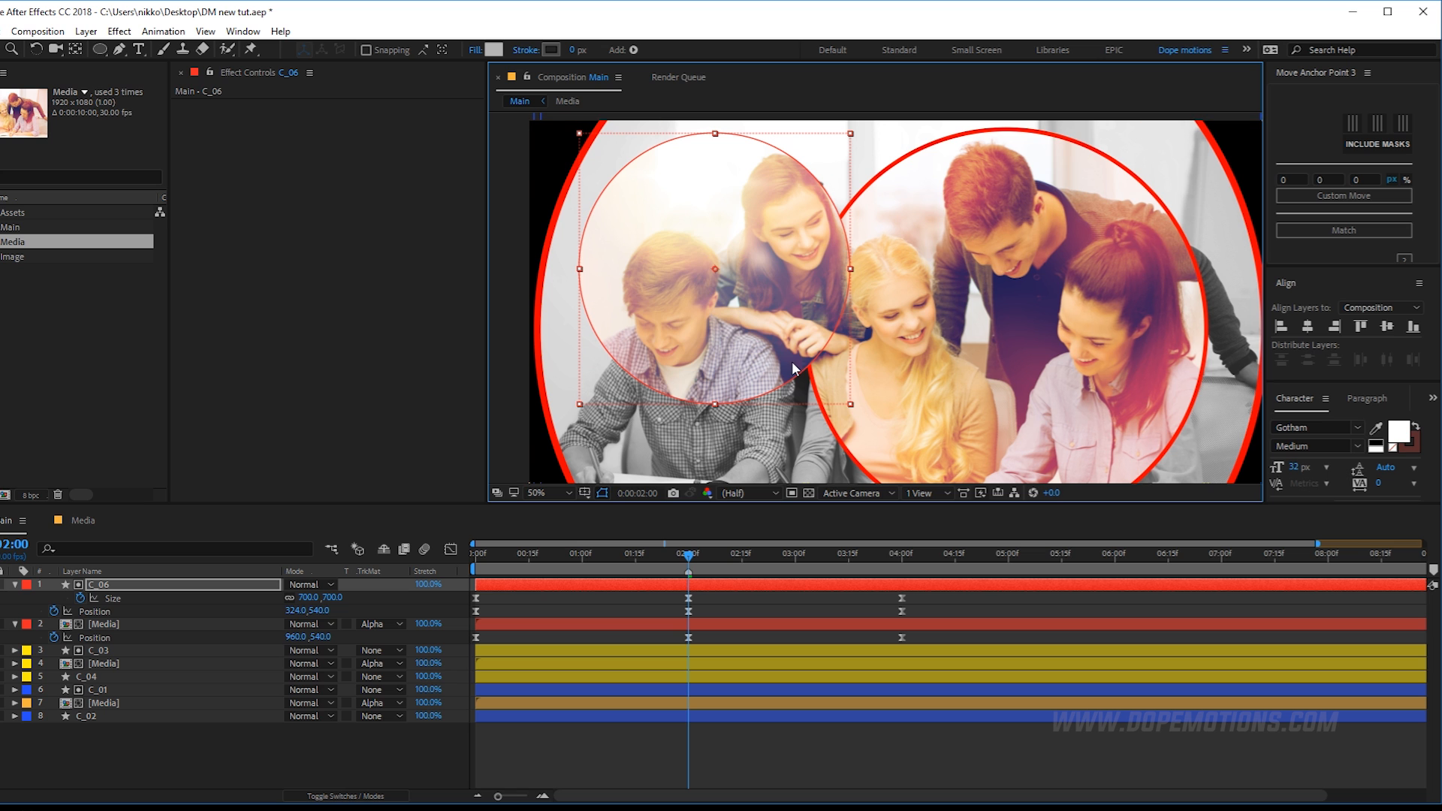
Move C_06 farther left off-screen at 0 seconds, to X position -1684.
drag(719, 555, 474, 554)
scroll(764, 269, down, 2)
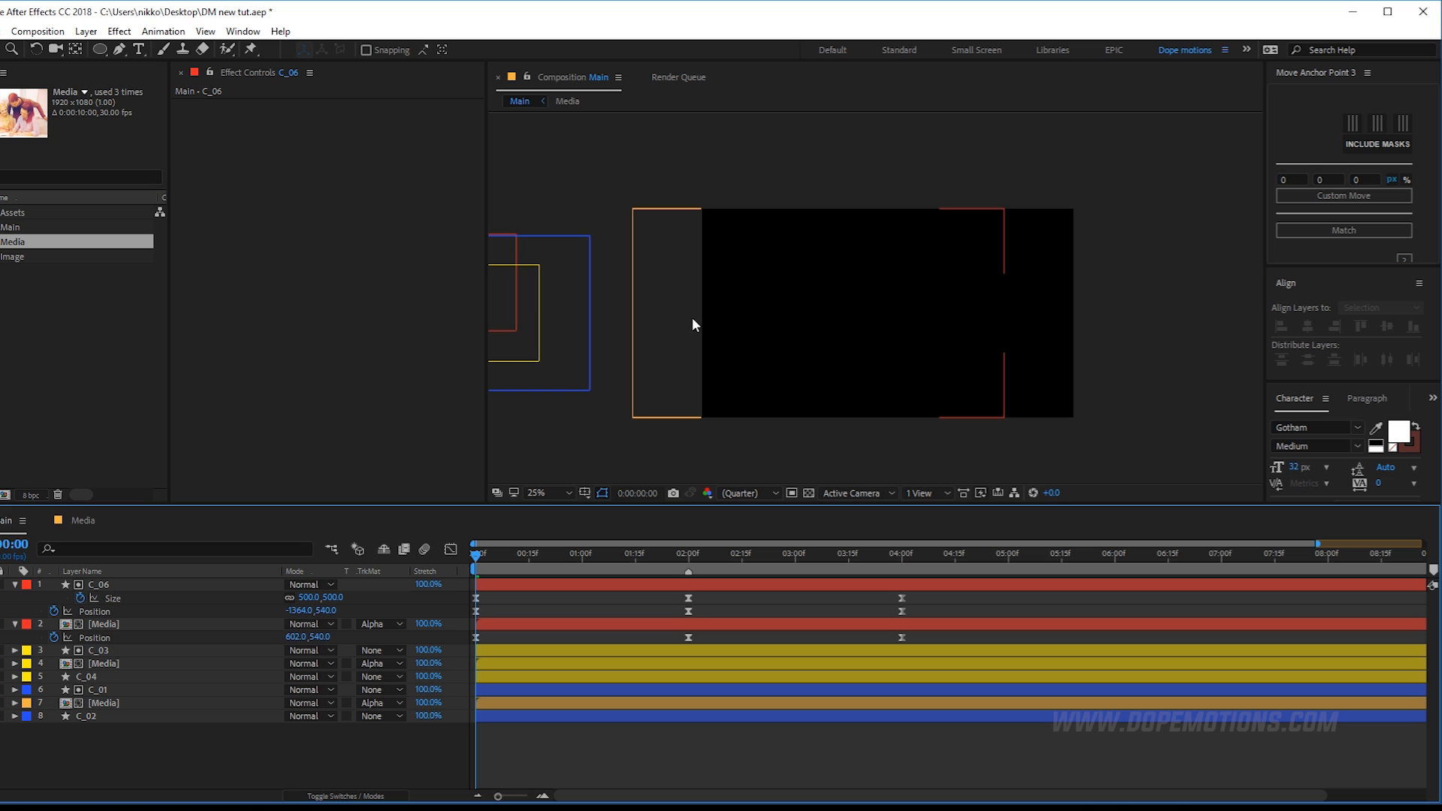
drag(691, 322, 864, 363)
click(113, 586)
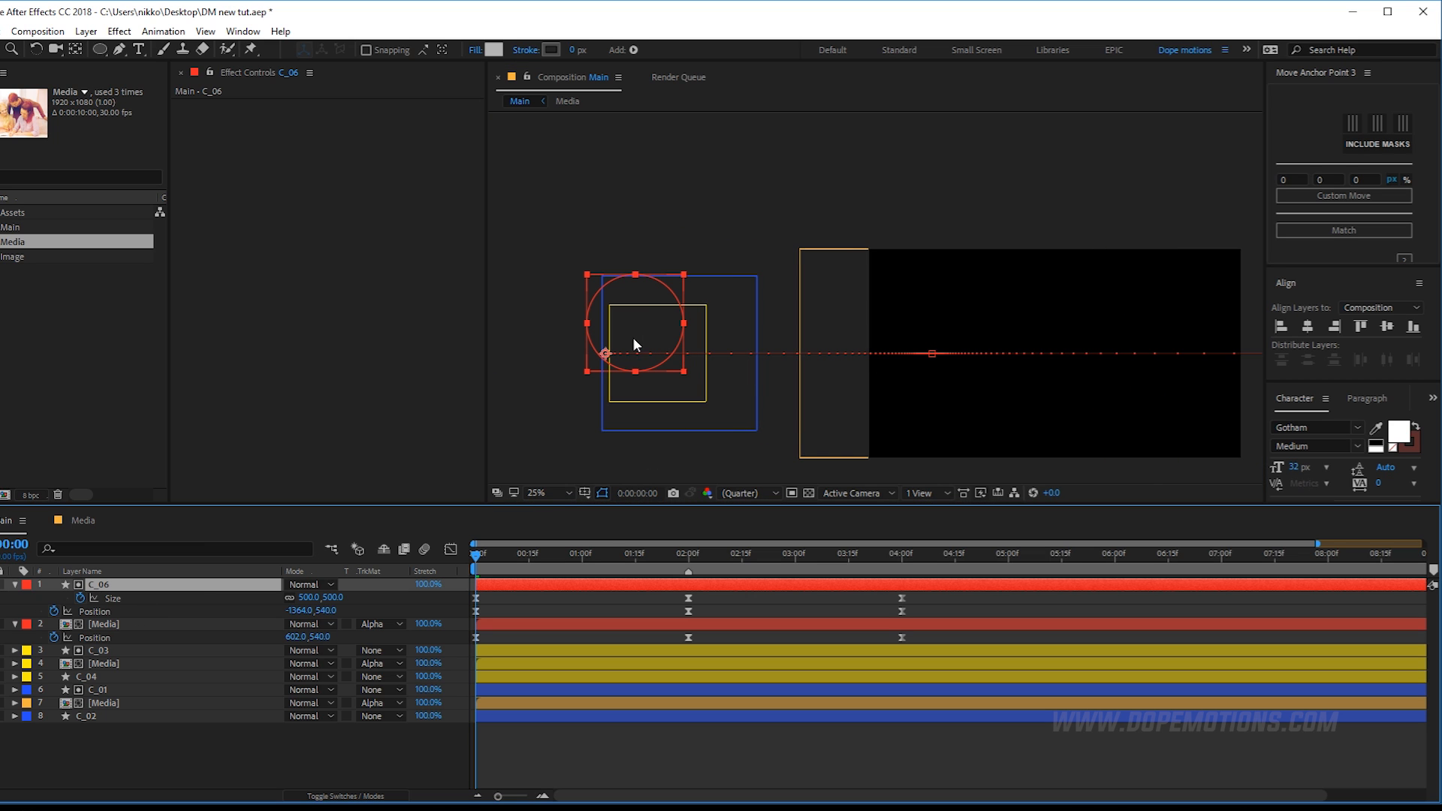
drag(637, 339, 576, 340)
mouse_move(477, 560)
mouse_down()
mouse_move(655, 572)
mouse_move(460, 577)
mouse_up()
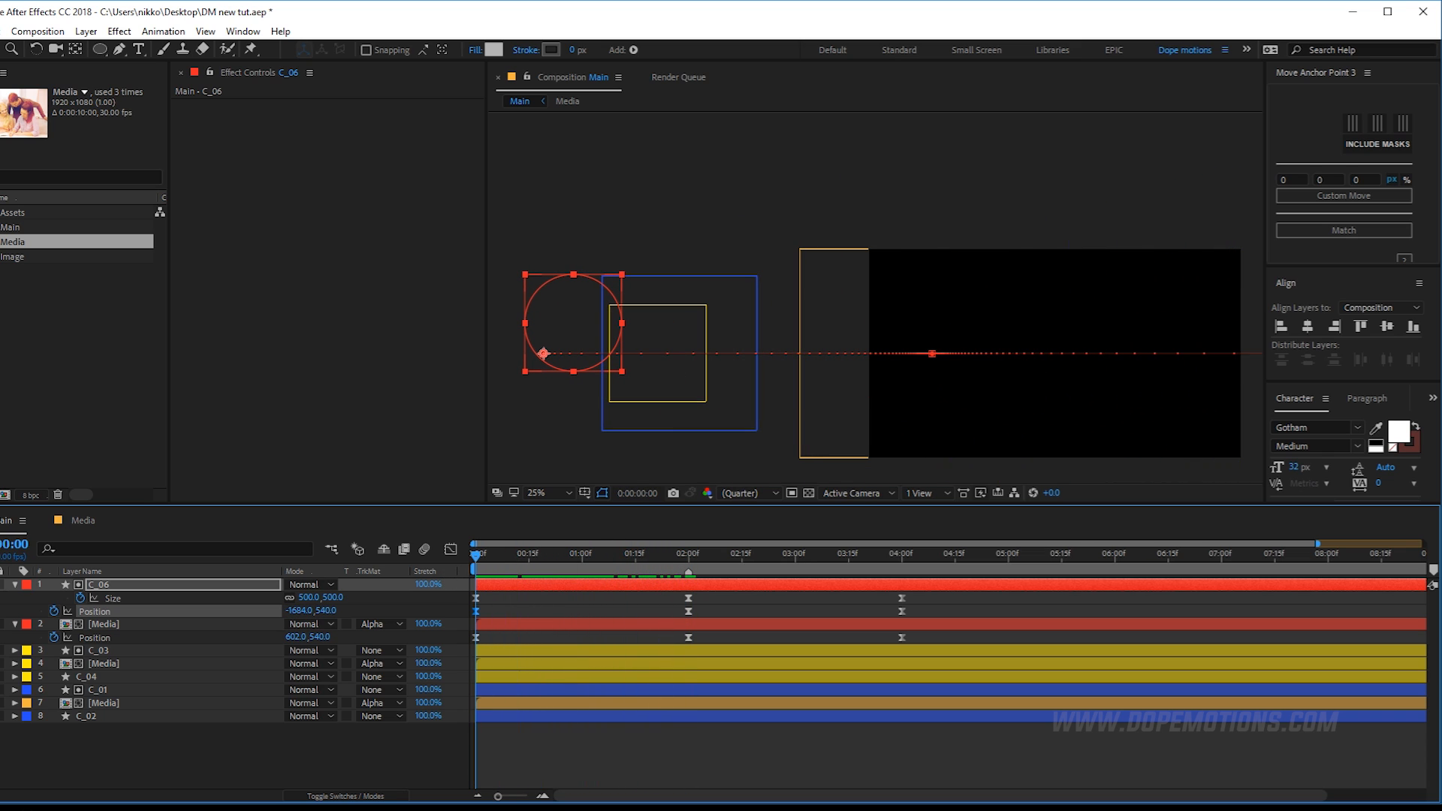
Set C_06's ellipse Size to 100 at both 0 and 4 seconds and scrub through the animation.
click(85, 745)
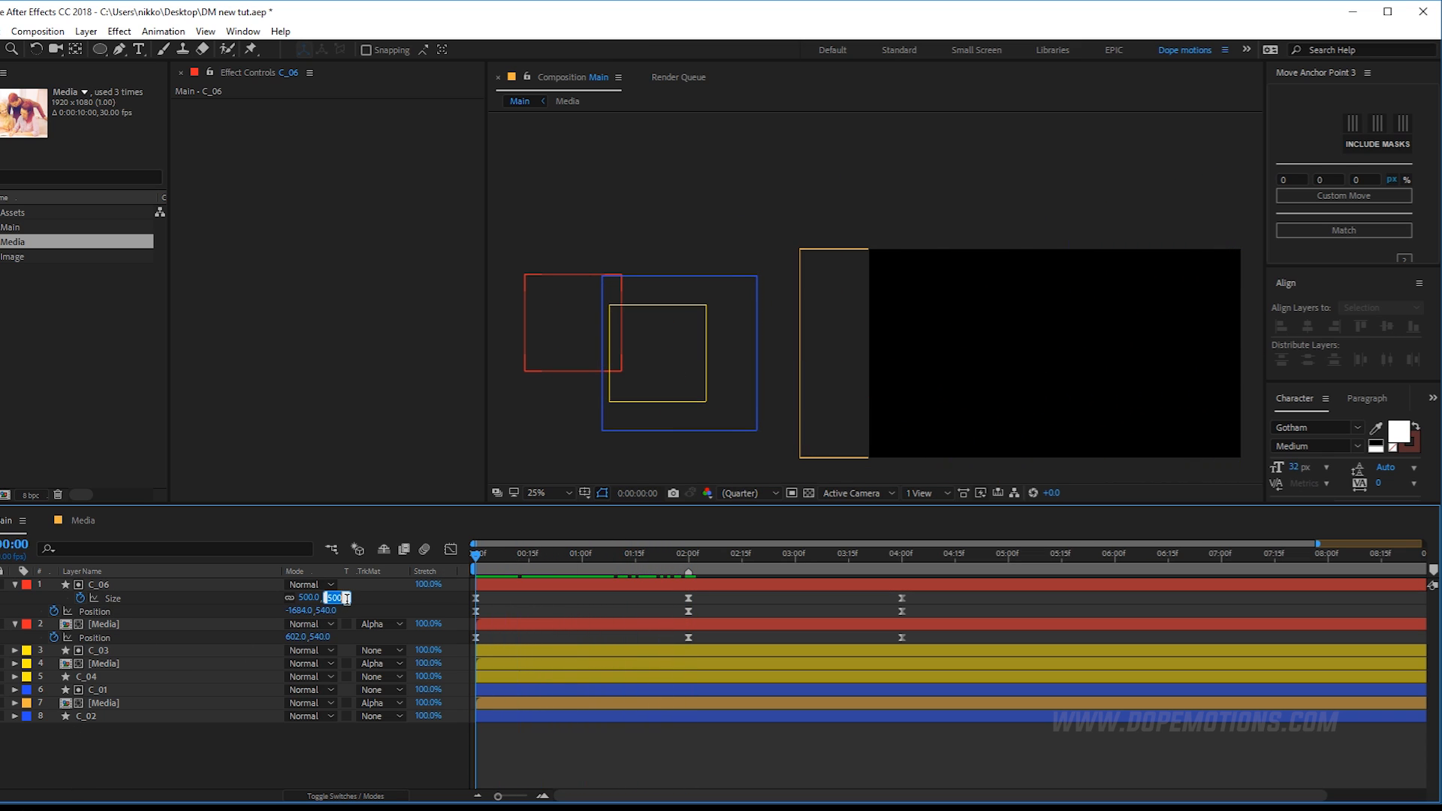
text(00)
key(Return)
click(380, 597)
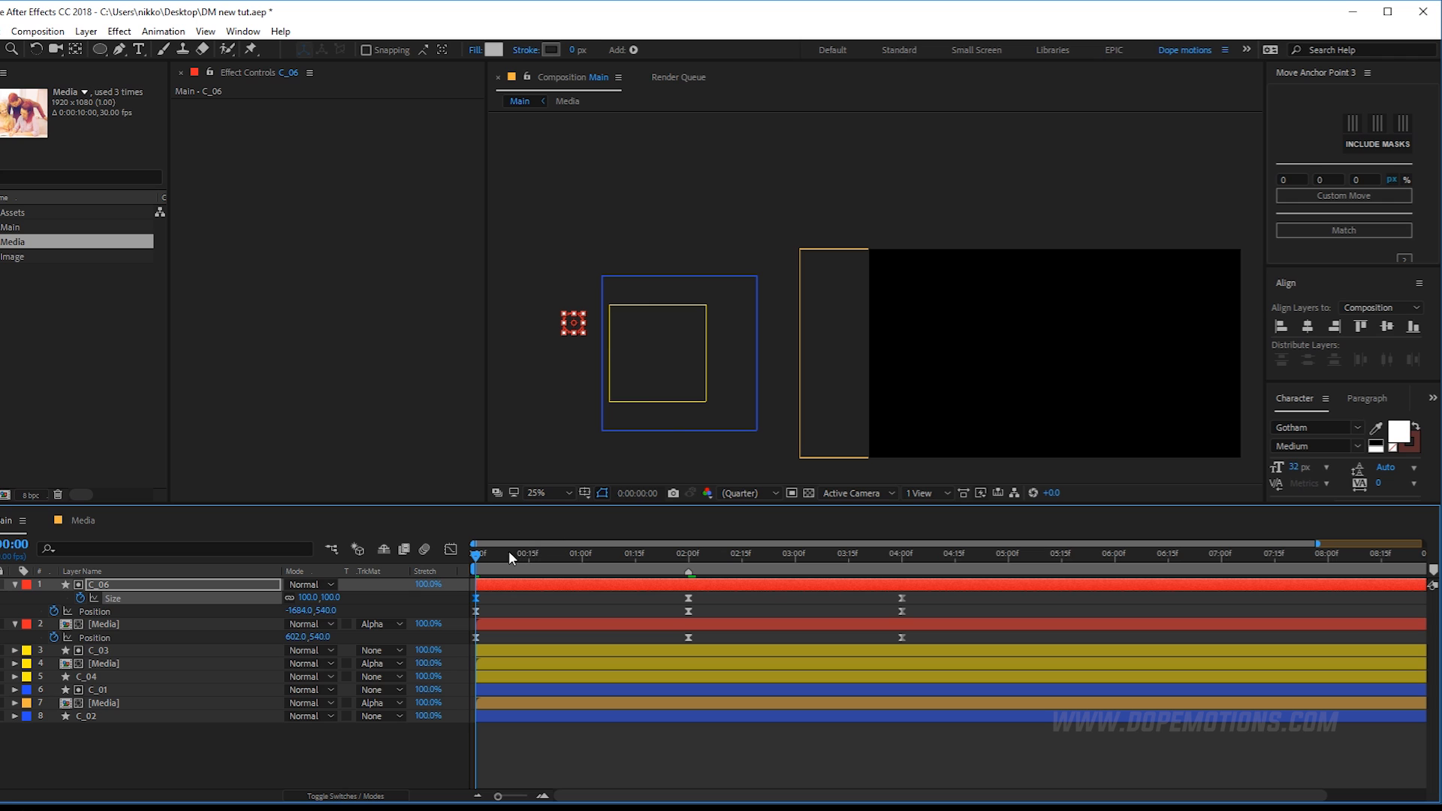
drag(490, 561, 901, 611)
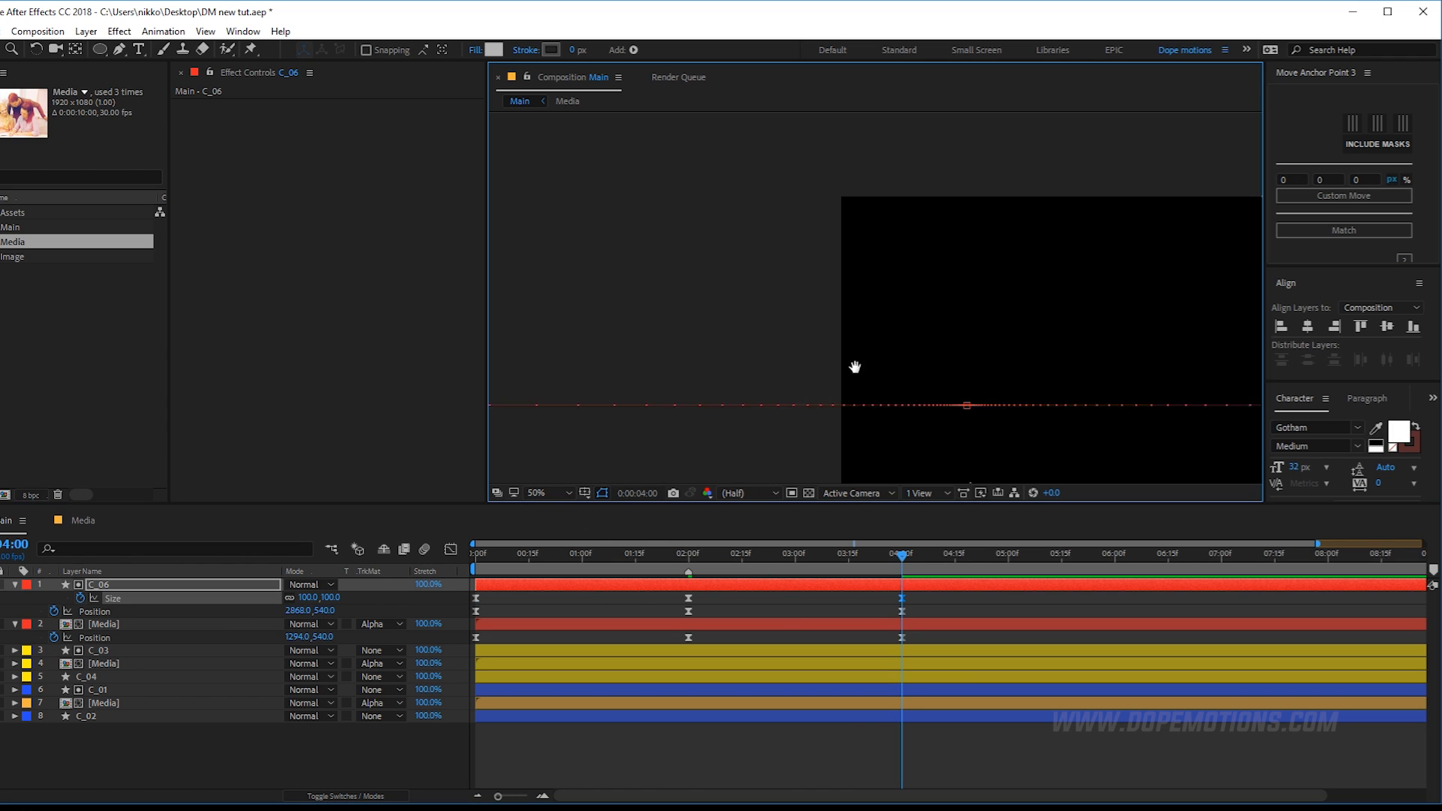
scroll(875, 375, up, 2)
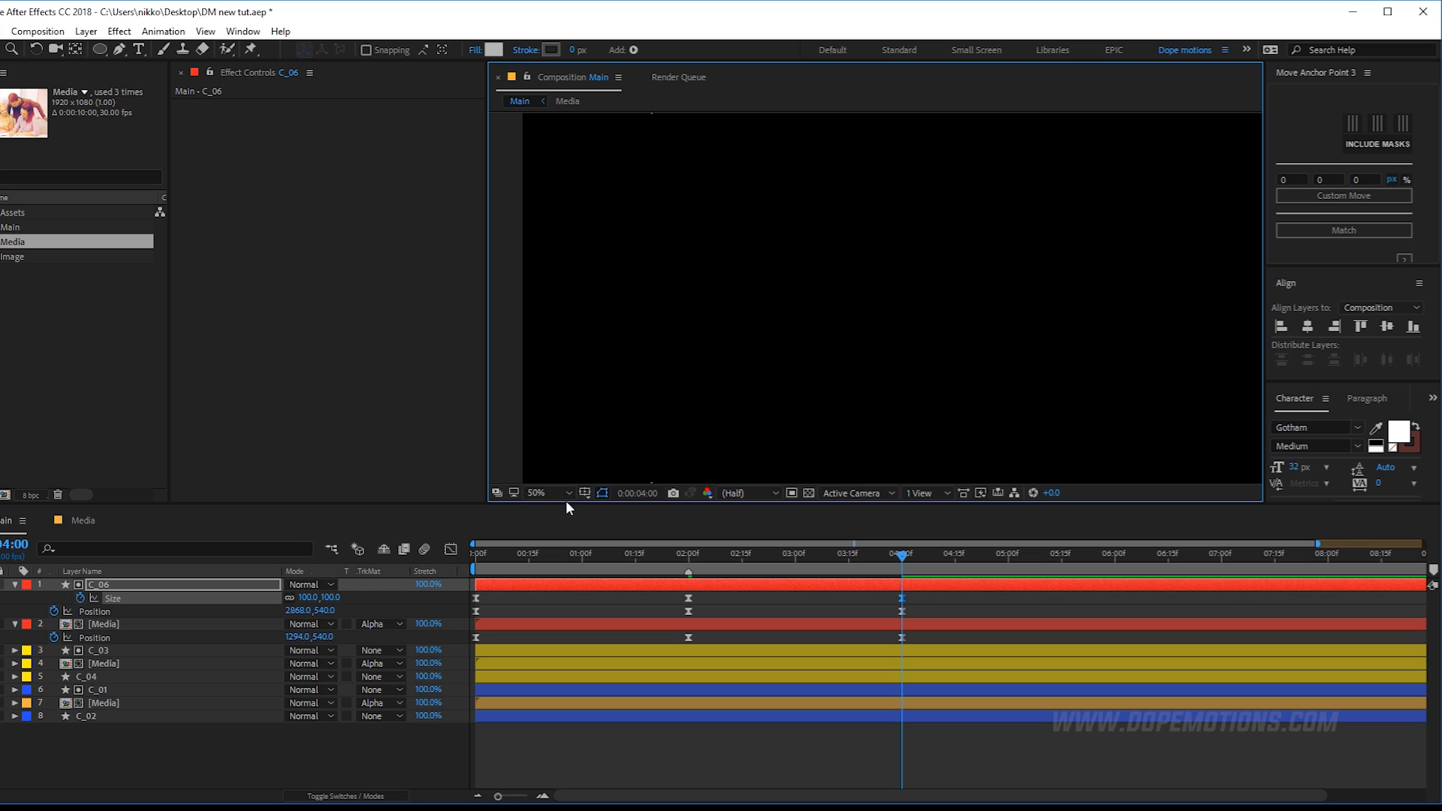
drag(566, 502, 561, 592)
drag(726, 468, 750, 467)
drag(497, 646, 572, 661)
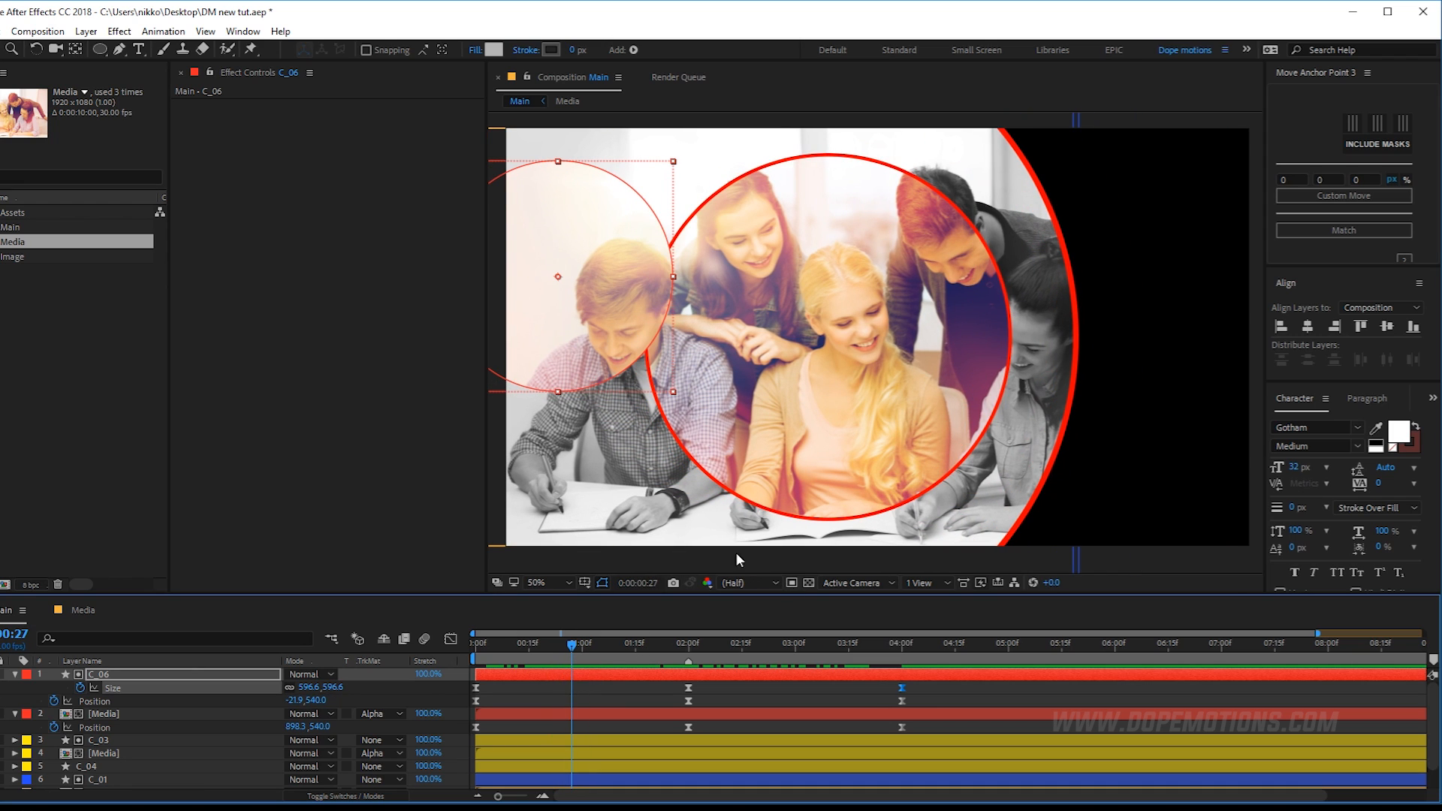
Collapse the red layers' keyframes and shift C_03 and the yellow Media layer together about 2 frames later in time.
click(14, 673)
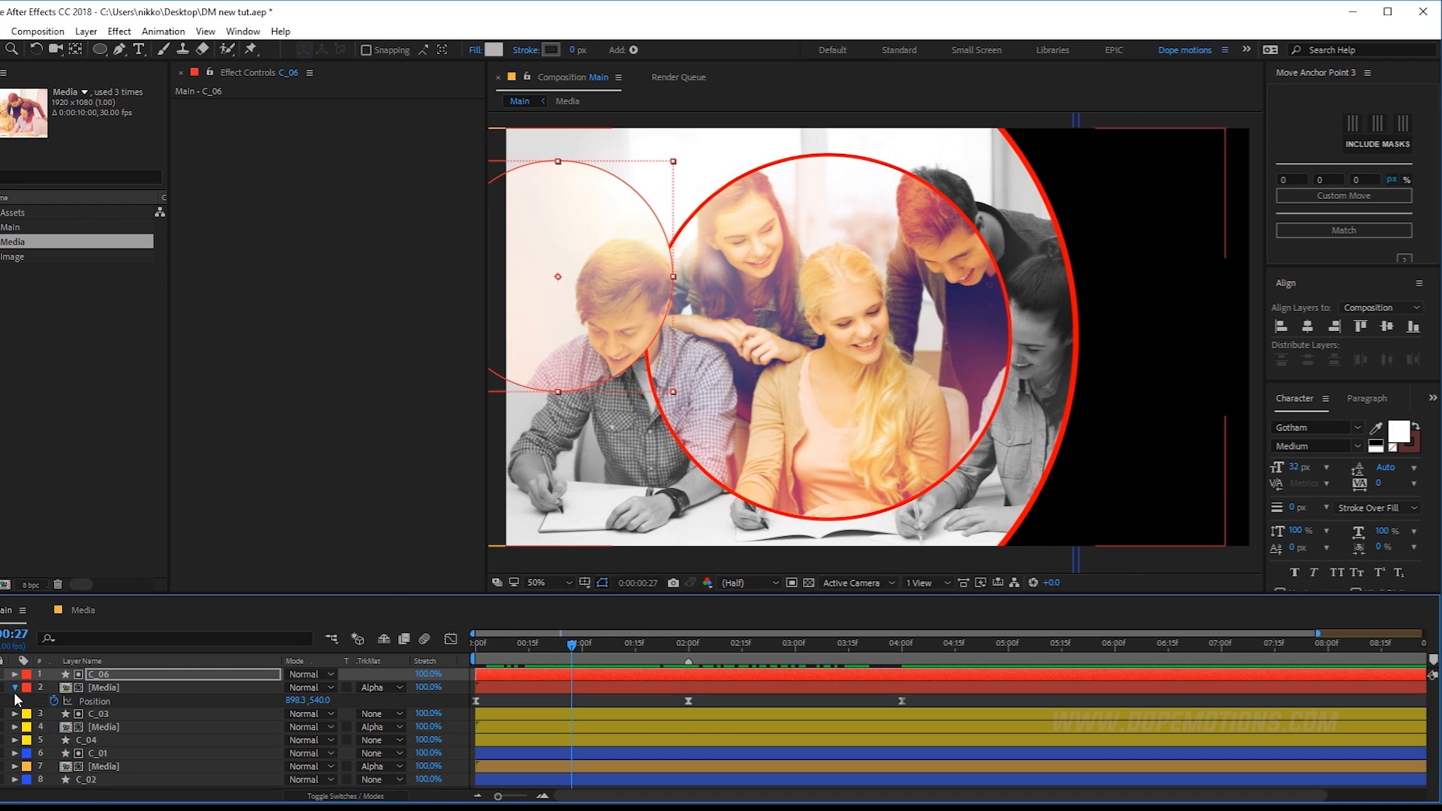
click(15, 688)
click(117, 701)
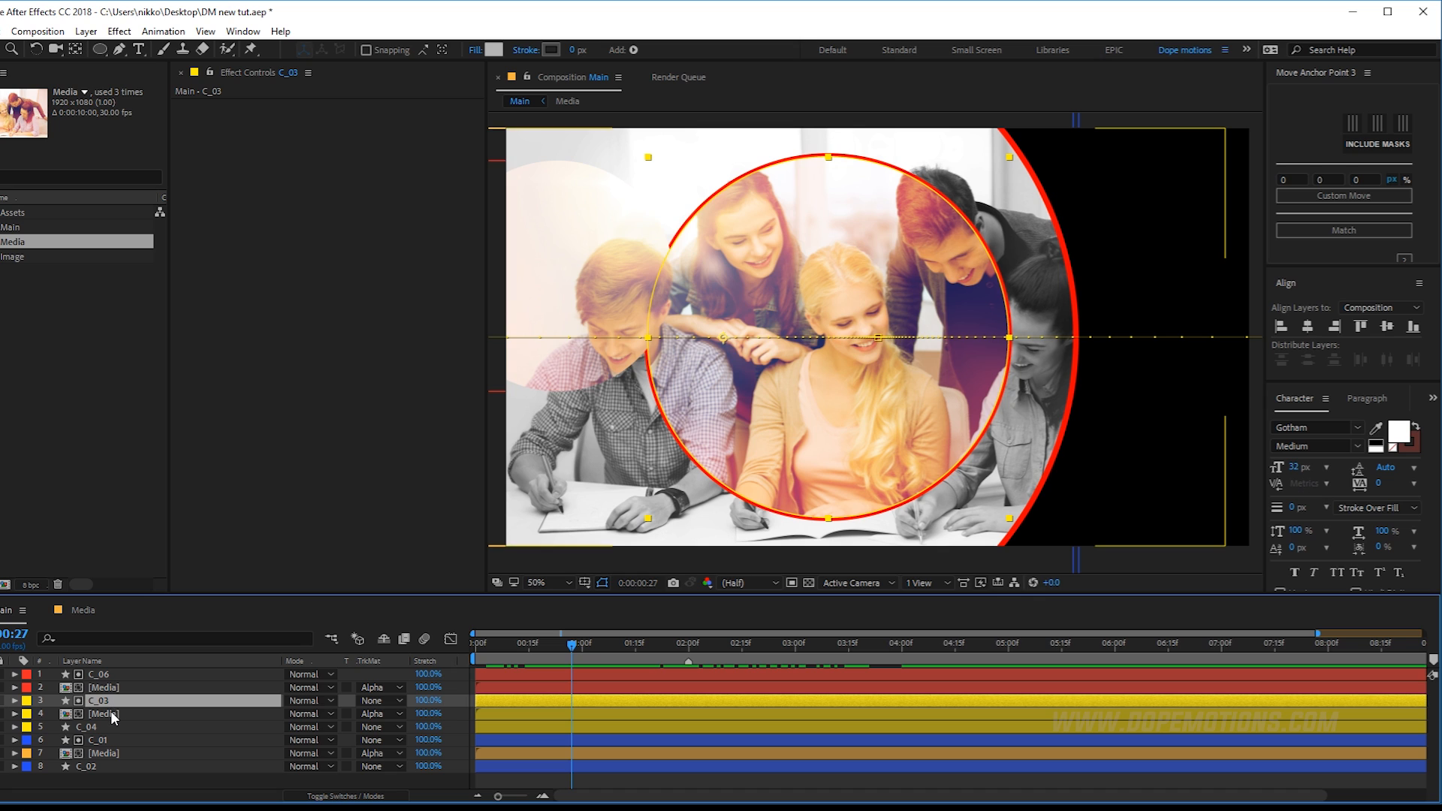
shift+click(102, 715)
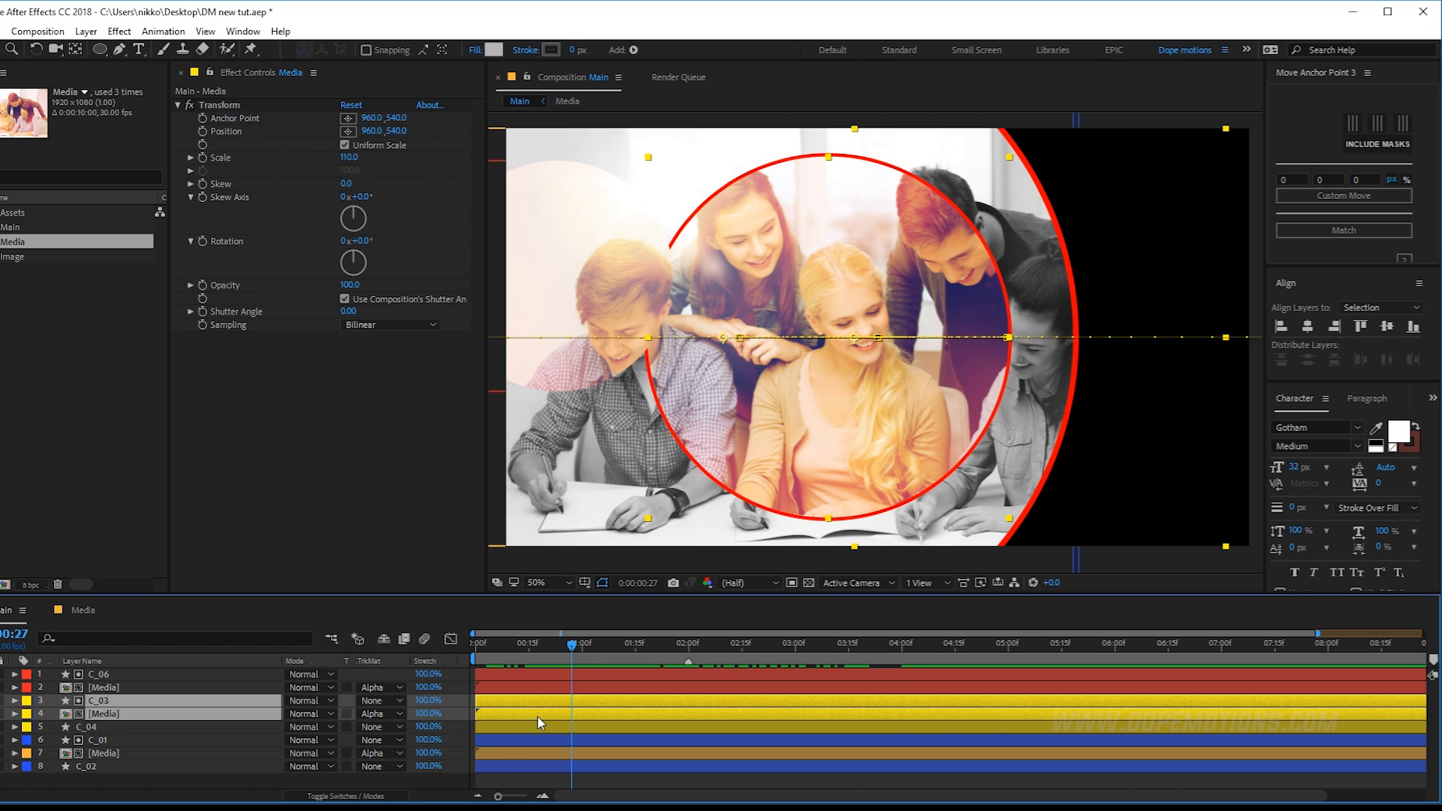
drag(529, 712, 535, 712)
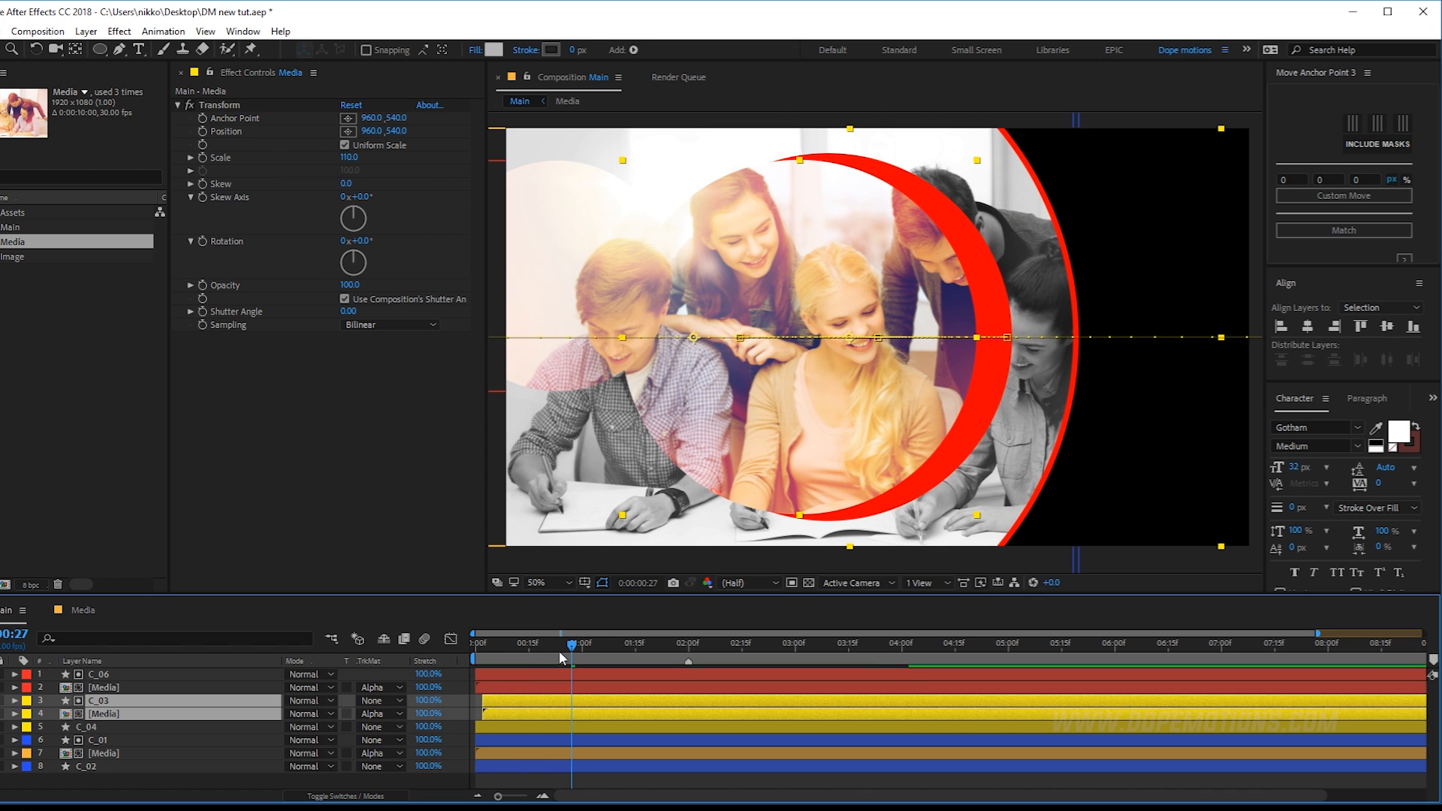
click(597, 655)
drag(597, 655, 697, 720)
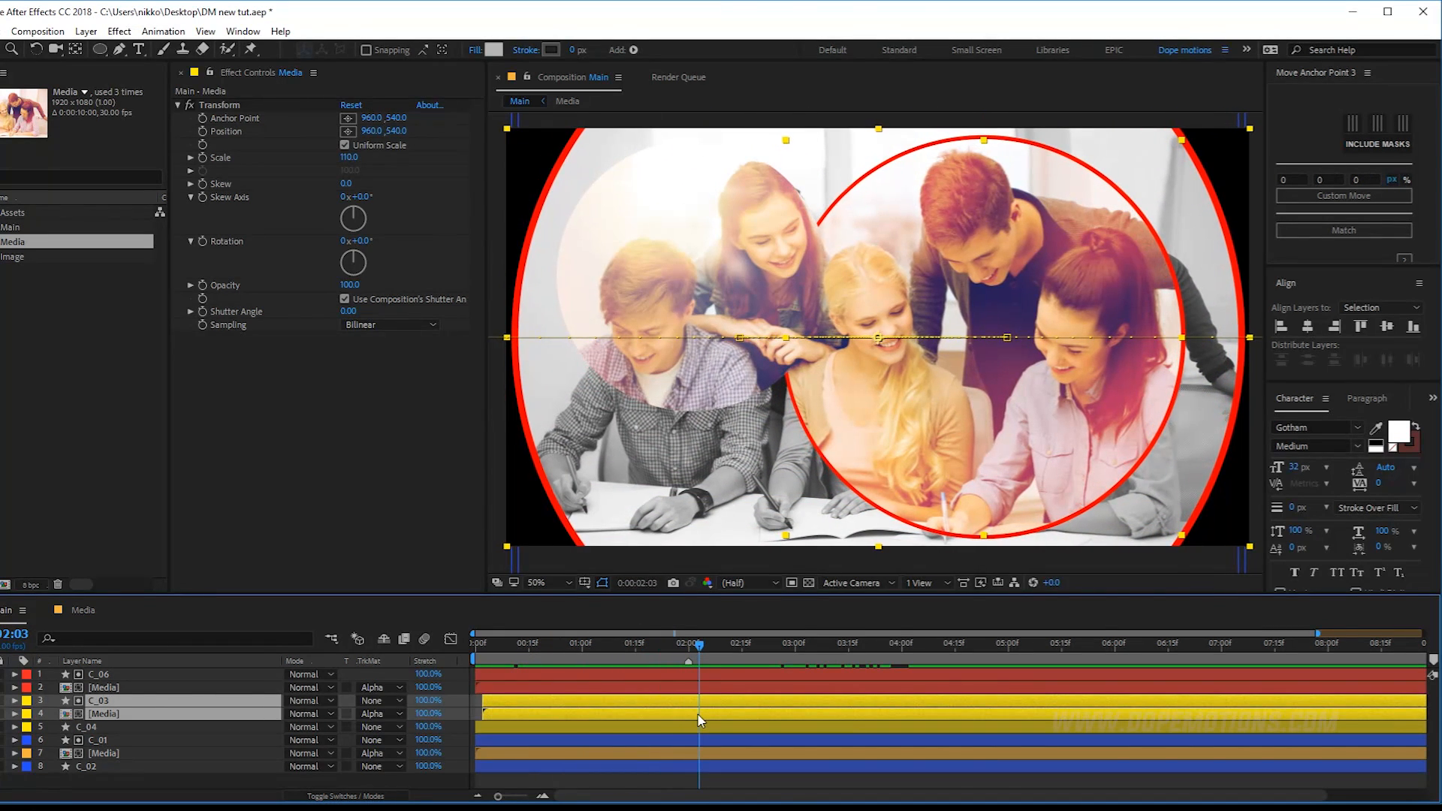
Shift C_06 and the red Media layer together about 2 frames later in time.
click(502, 678)
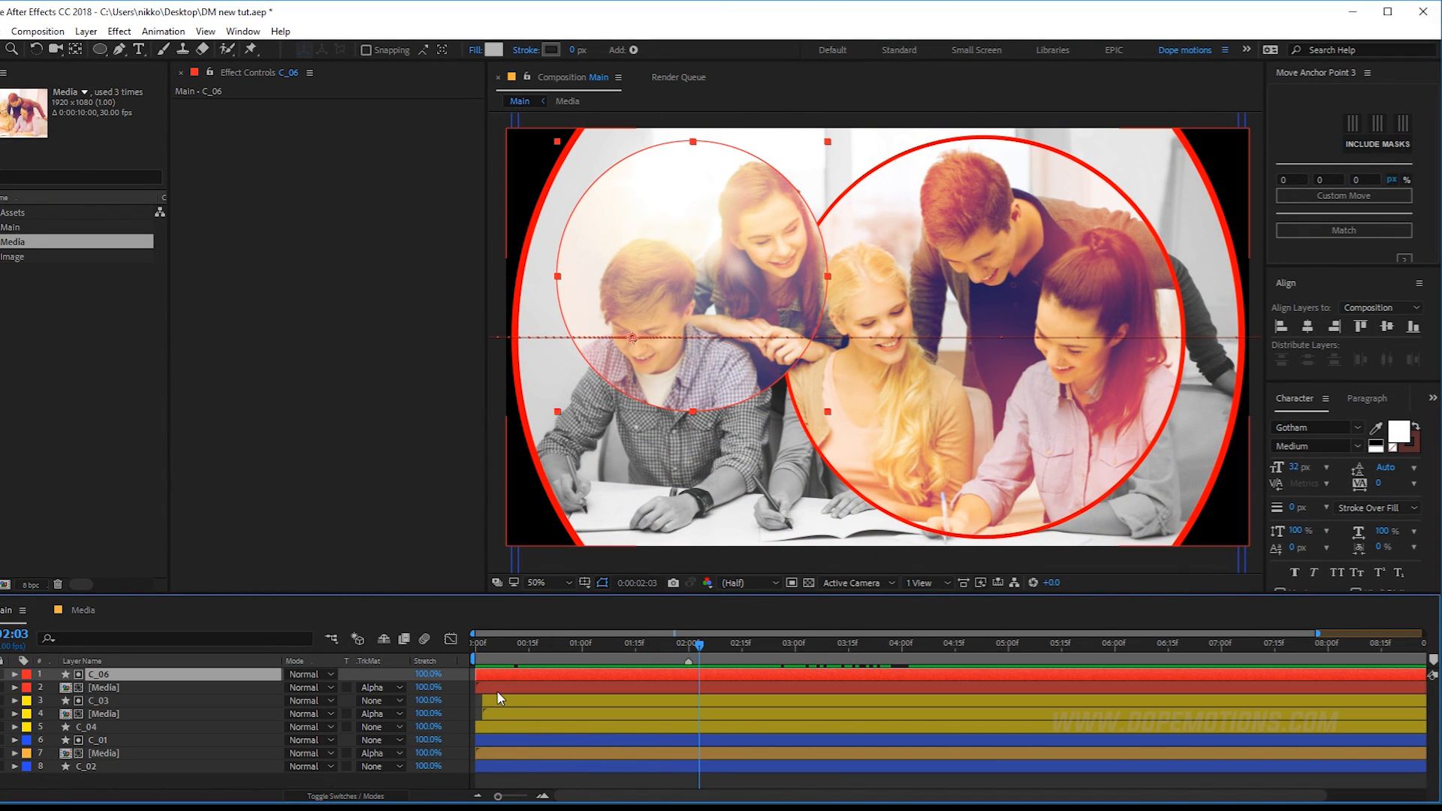
shift+click(498, 689)
drag(502, 676, 507, 676)
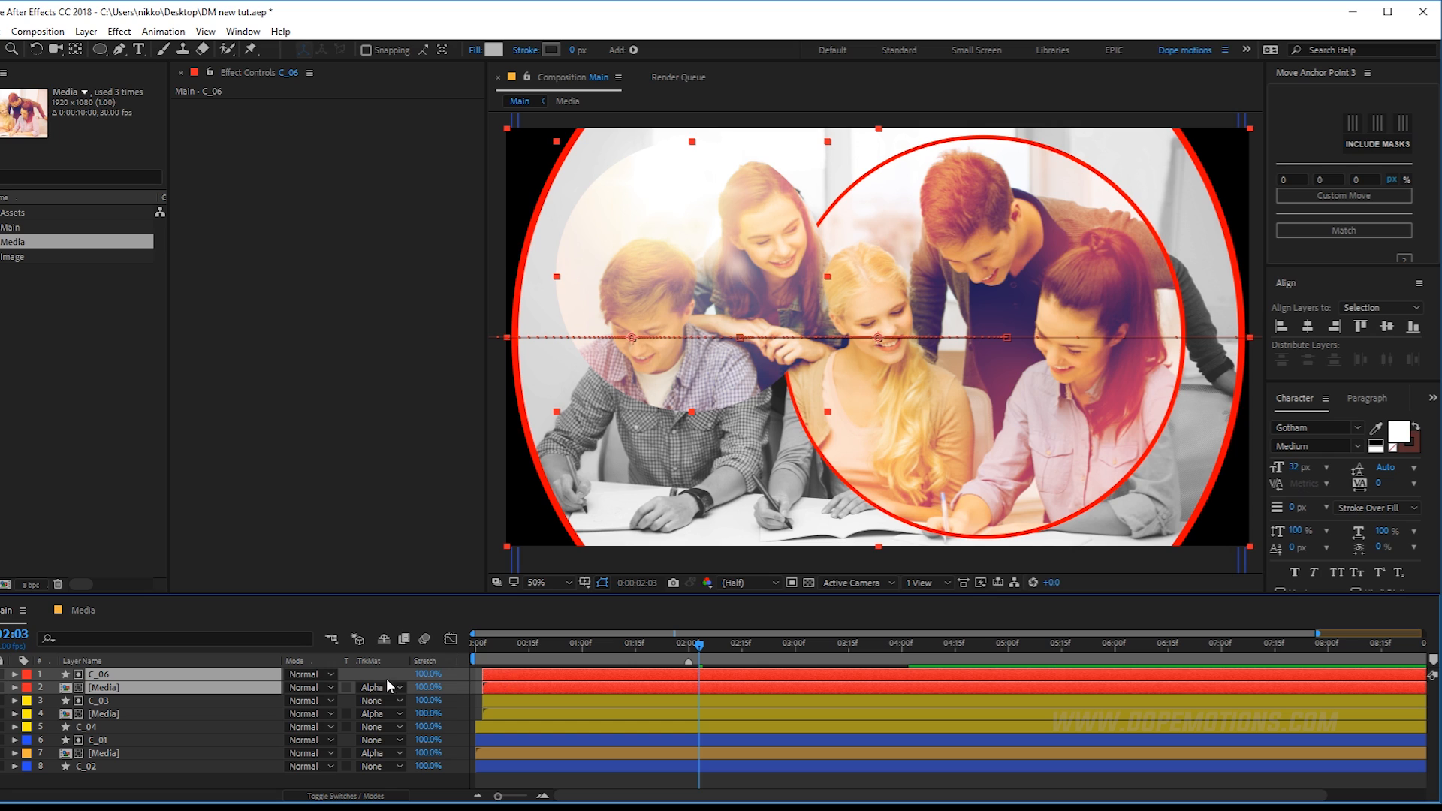
Duplicate C_06, place the copy below the red Media layer and slide it back to start at 0 seconds.
click(85, 512)
ctrl+click(112, 684)
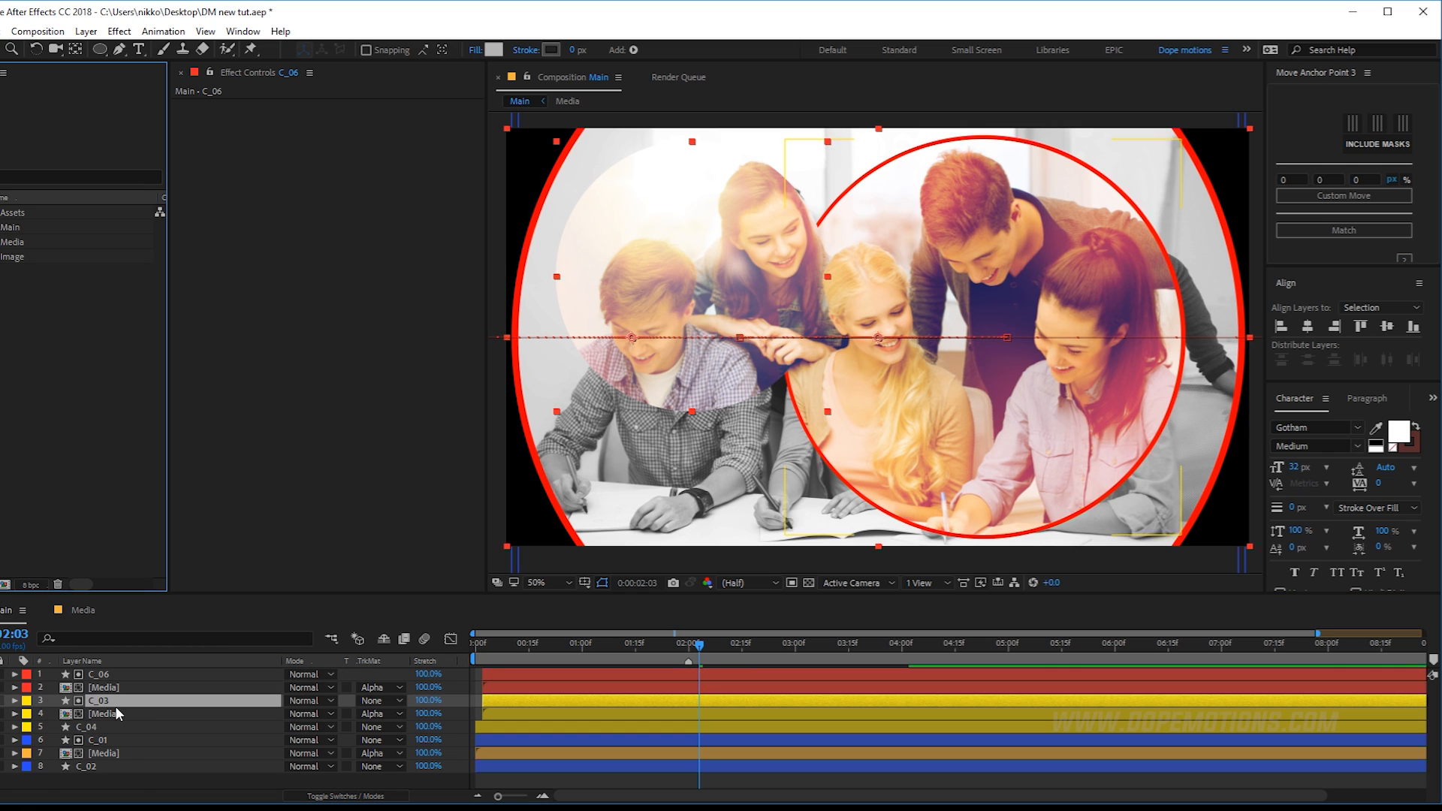
key(ctrl+d)
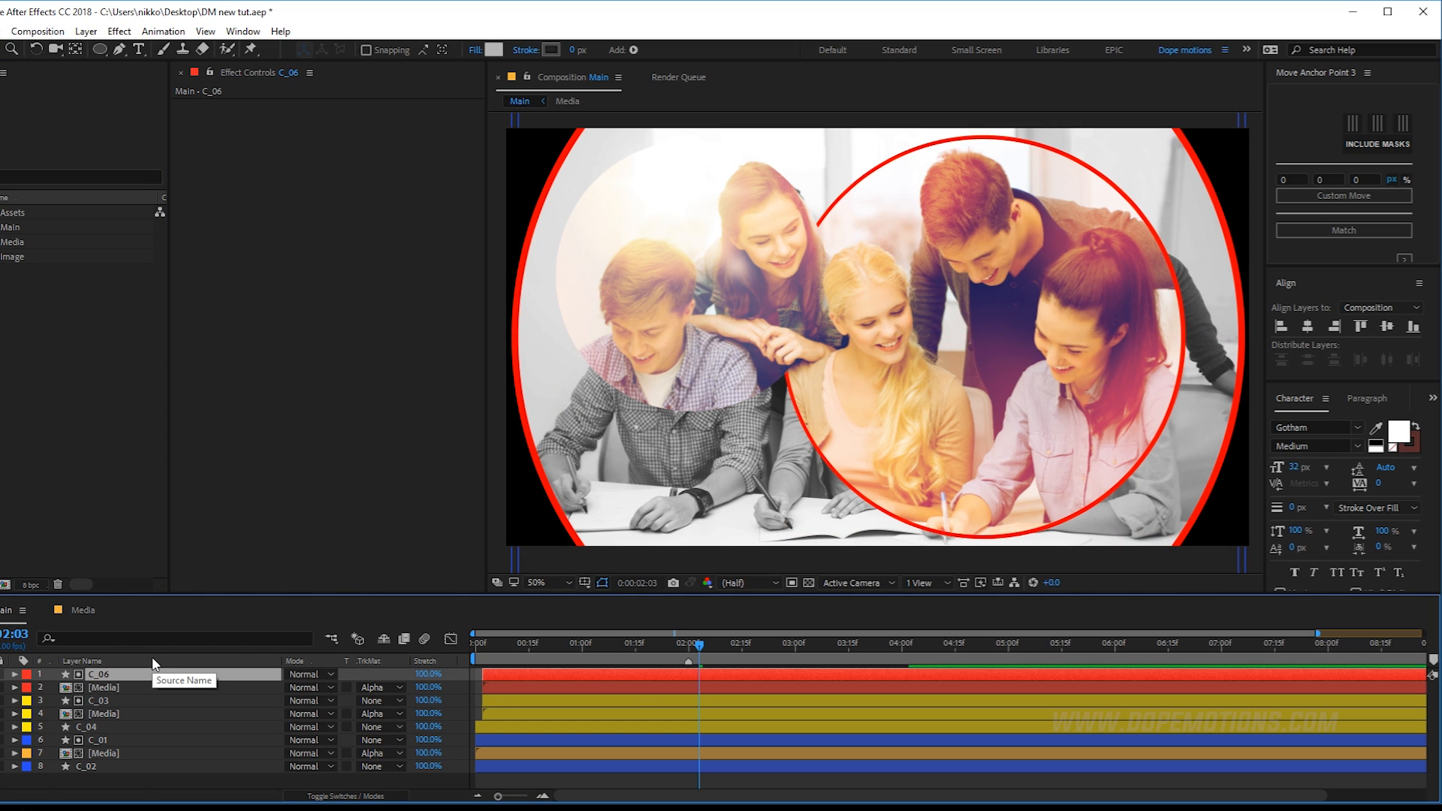
mouse_move(112, 687)
mouse_down()
mouse_move(106, 714)
mouse_move(110, 687)
mouse_move(96, 678)
mouse_move(97, 707)
mouse_up()
drag(545, 702, 509, 707)
drag(482, 651, 691, 660)
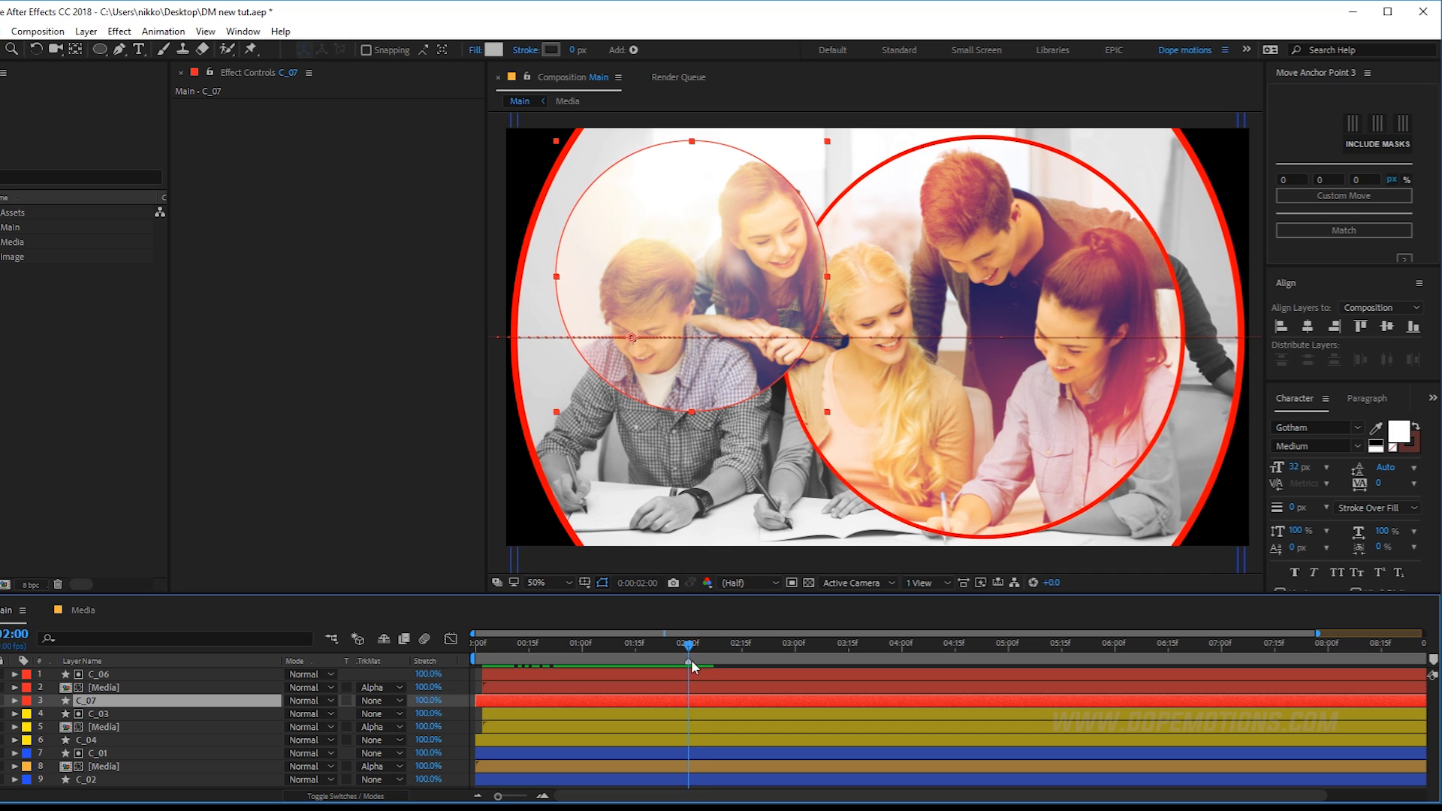
Set C_07's ellipse Size at 2 seconds to 728 and its fill colour to red FF0000.
key(u)
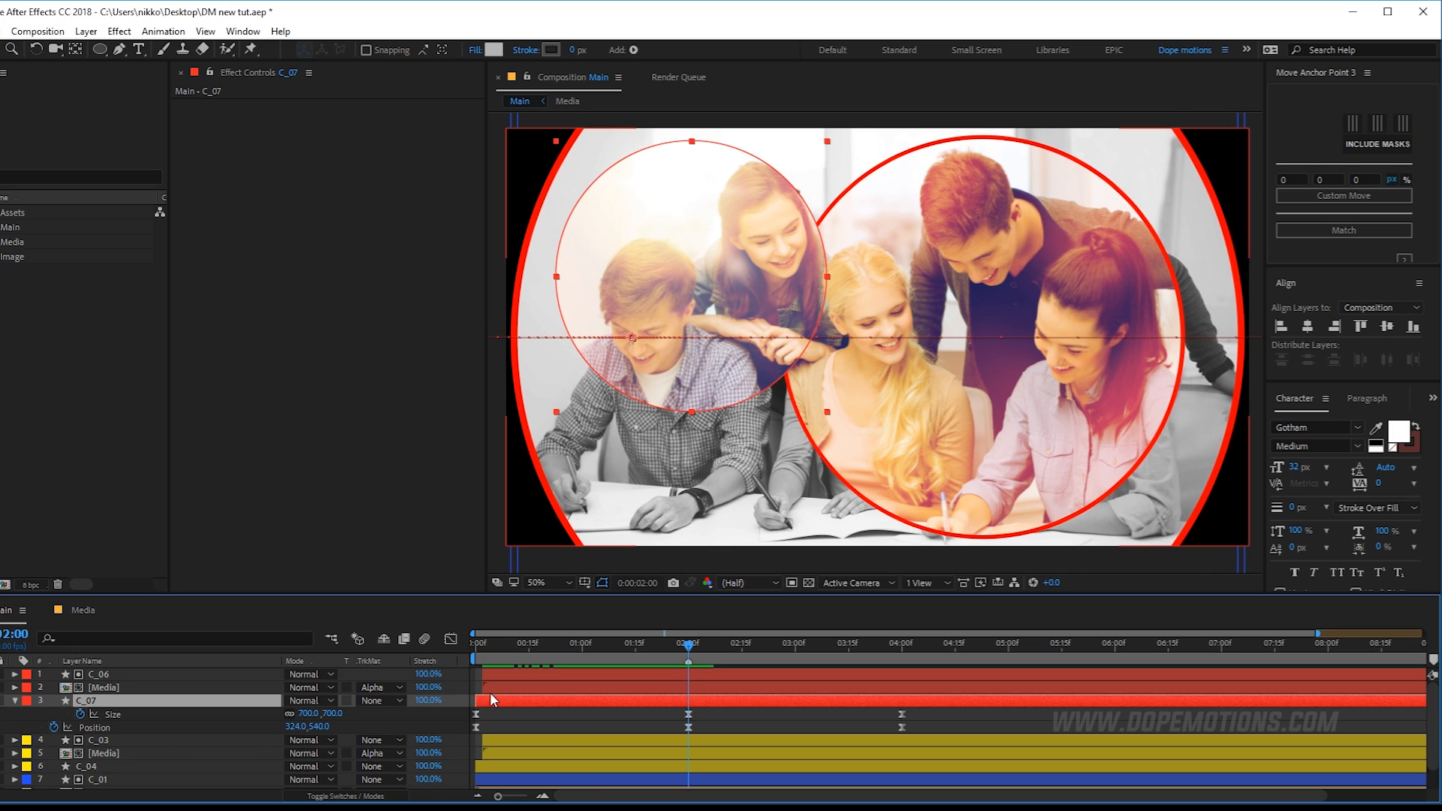
drag(337, 714, 351, 710)
click(96, 706)
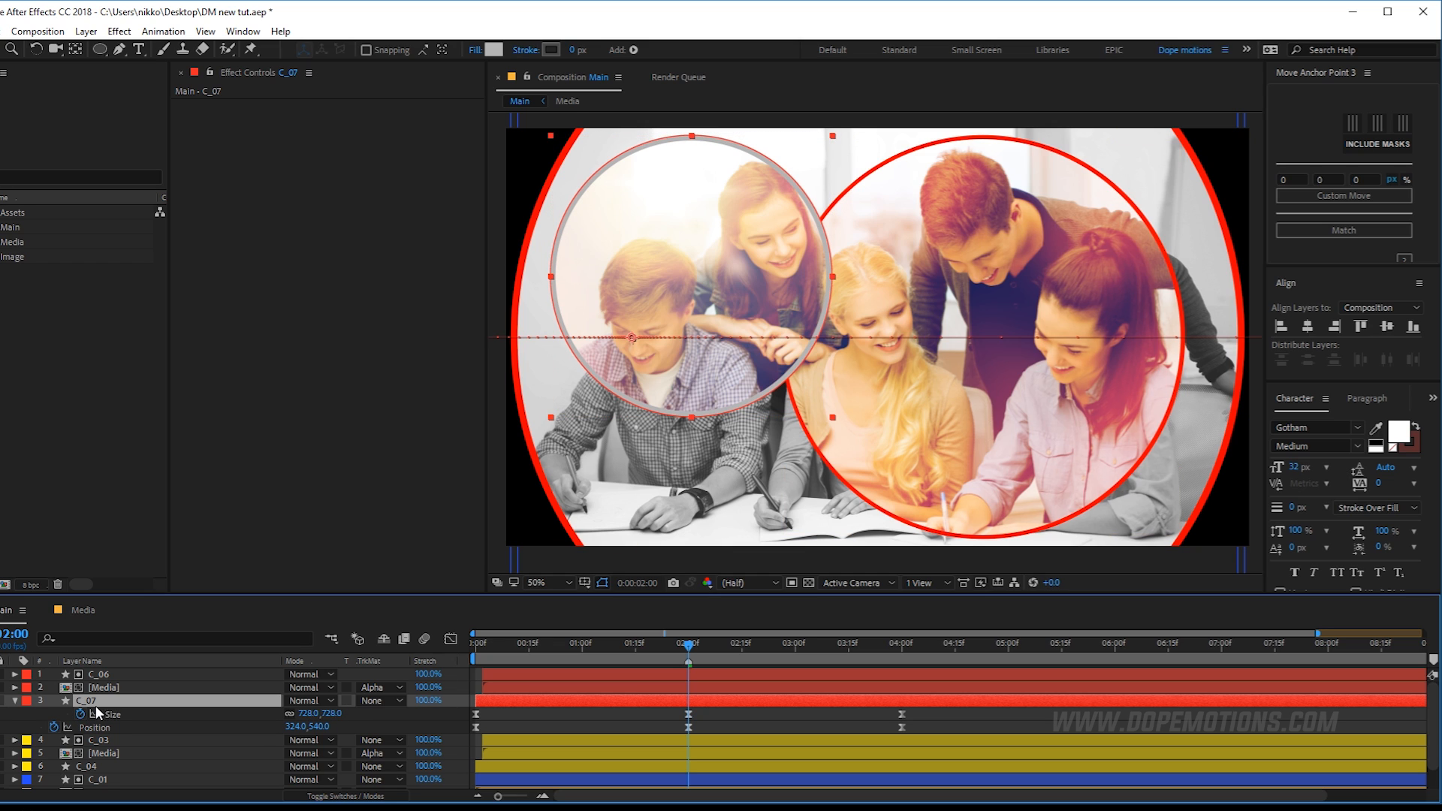
click(493, 50)
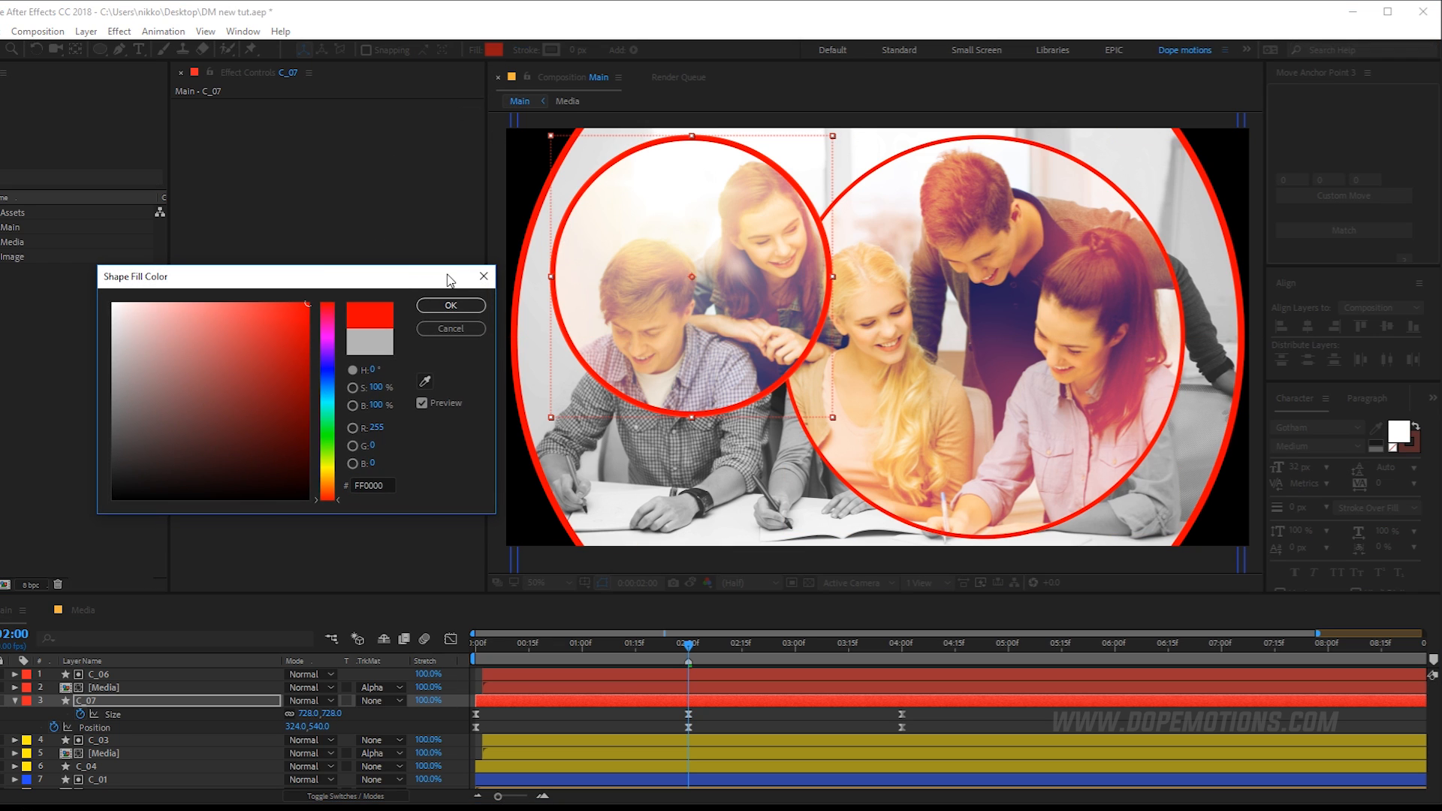
click(452, 305)
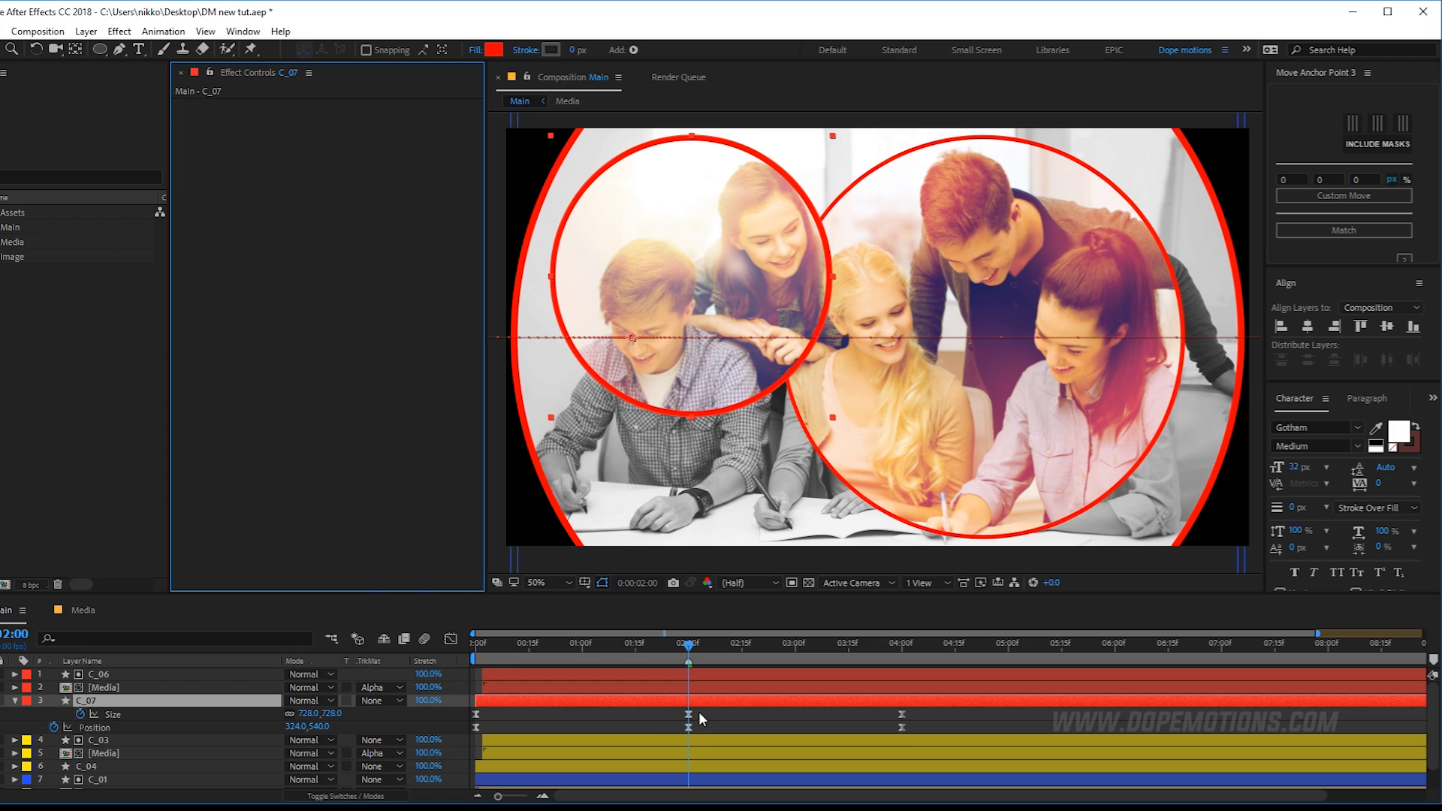
Slightly reduce C_07's ellipse Size at 2 seconds and scrub through to the 4-second keyframes.
drag(334, 716, 325, 717)
click(638, 714)
mouse_move(538, 644)
mouse_down()
mouse_move(511, 646)
mouse_move(719, 657)
mouse_move(572, 665)
mouse_move(871, 673)
mouse_move(691, 683)
mouse_move(894, 686)
mouse_up()
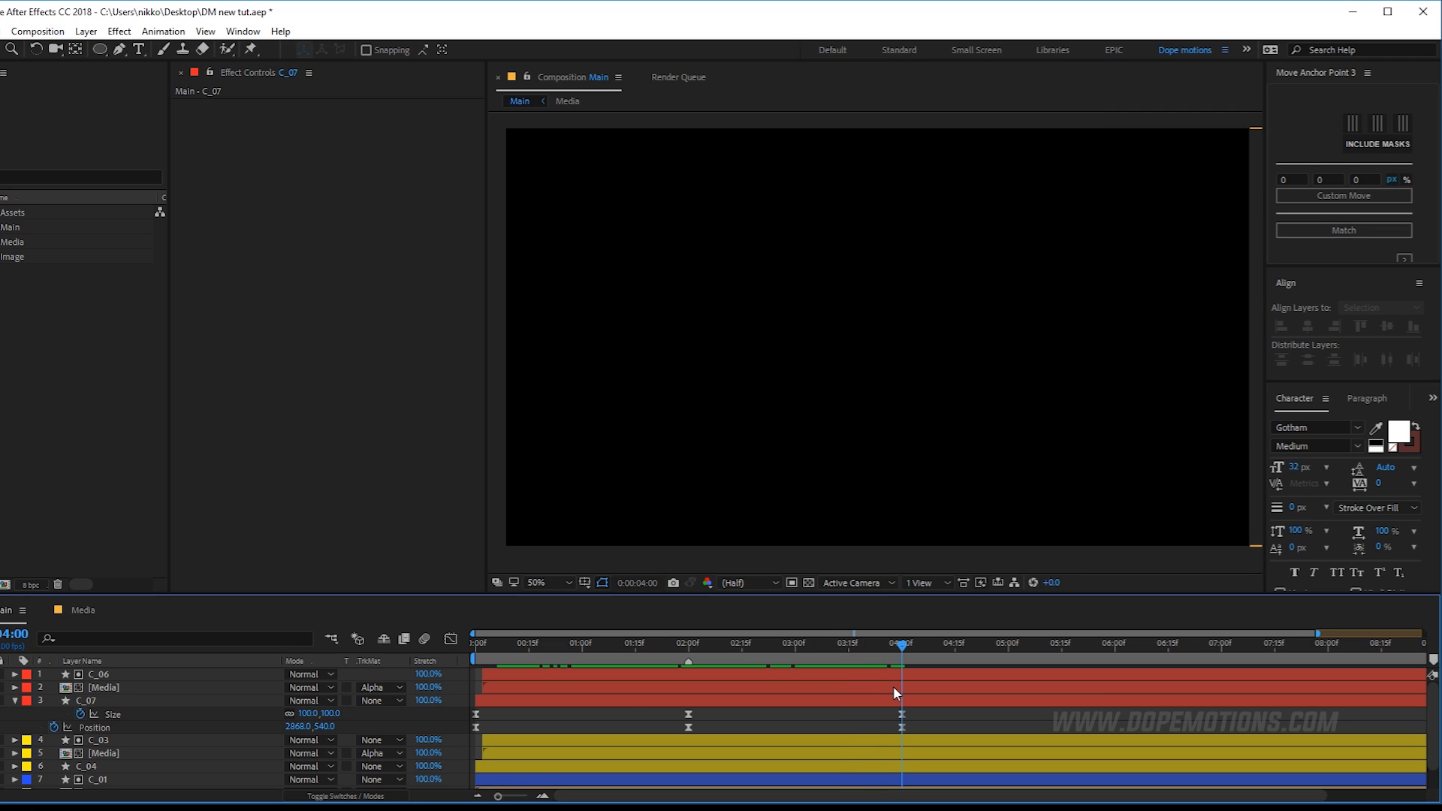
Move C_06 and C_07 together slightly farther right at 4 seconds, bringing C_07 to X position 2907.5.
click(29, 701)
click(114, 674)
ctrl+click(98, 700)
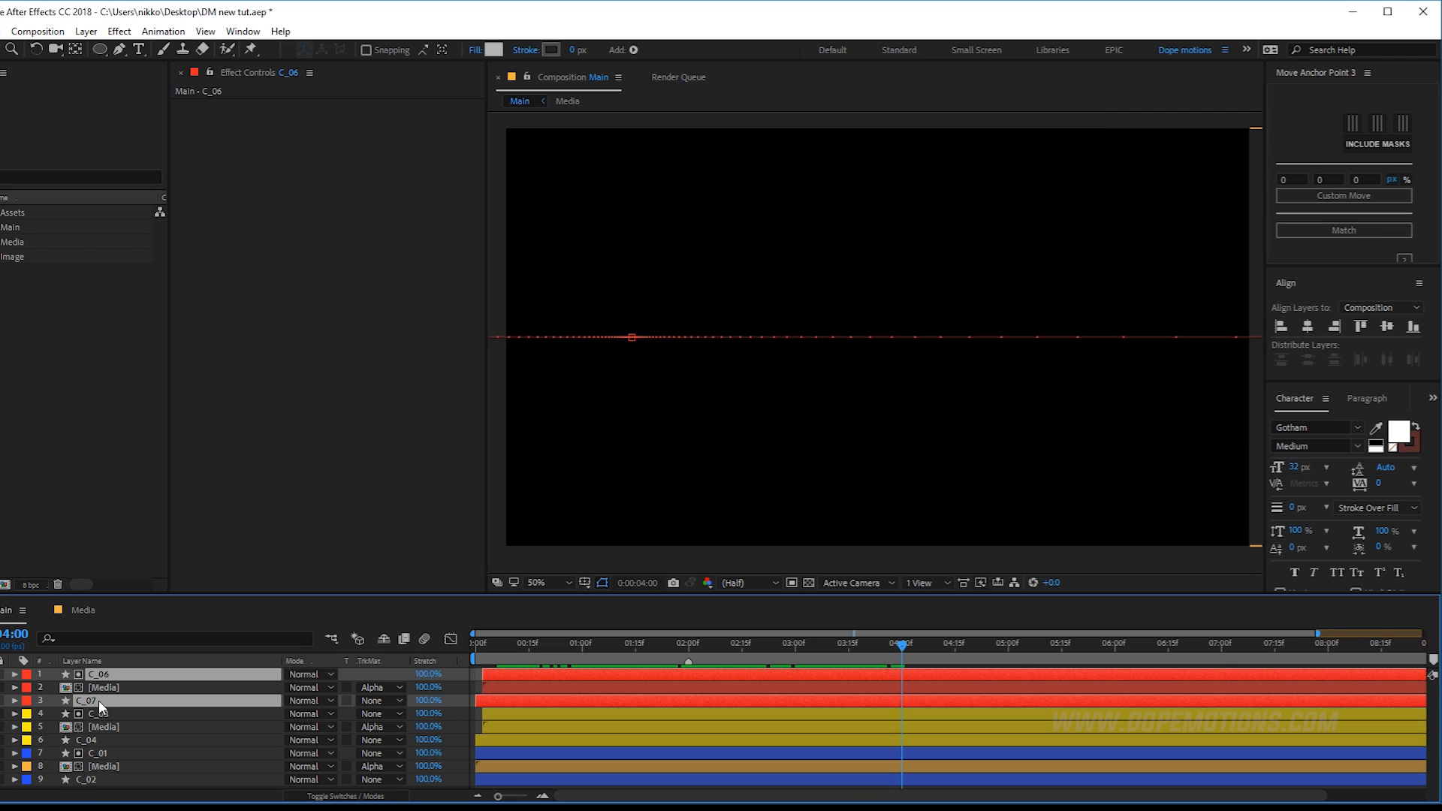
scroll(684, 501, down, 2)
drag(930, 444, 534, 482)
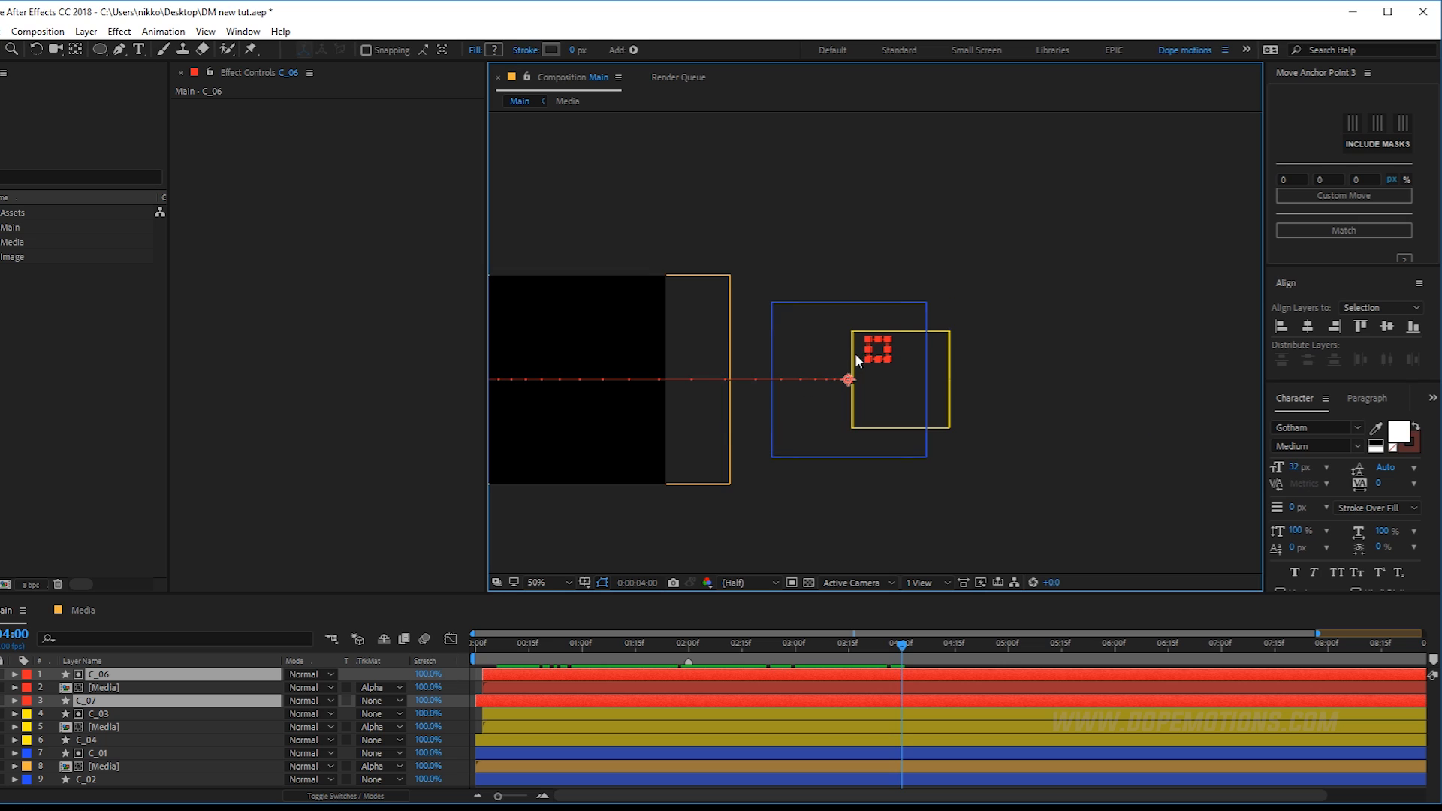
scroll(860, 353, up, 4)
scroll(875, 353, up, 3)
drag(894, 390, 945, 399)
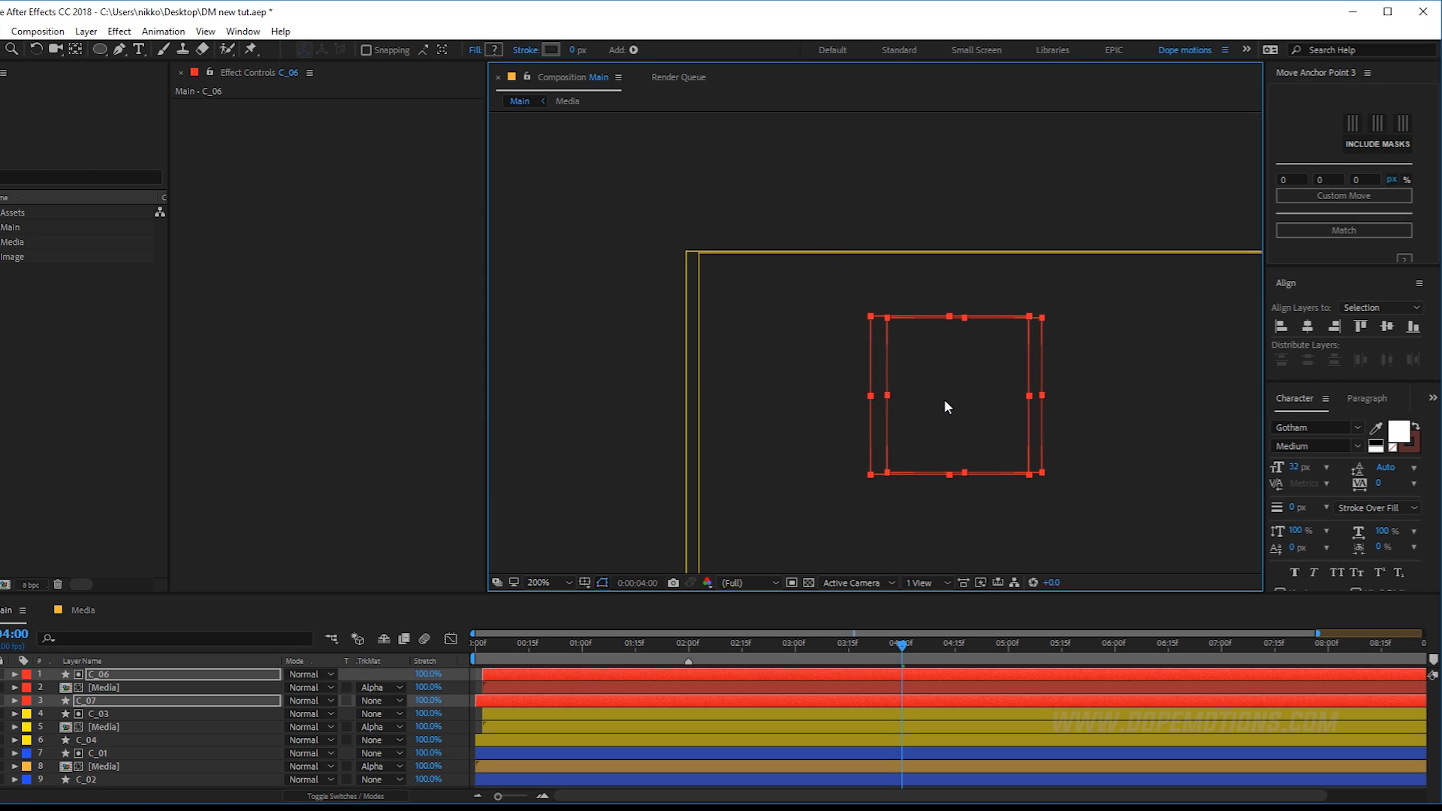
Reveal the keyframes of C_06 and C_07 and delete C_06's extra Position keyframe at 4 seconds.
key(u)
click(931, 685)
key(=)
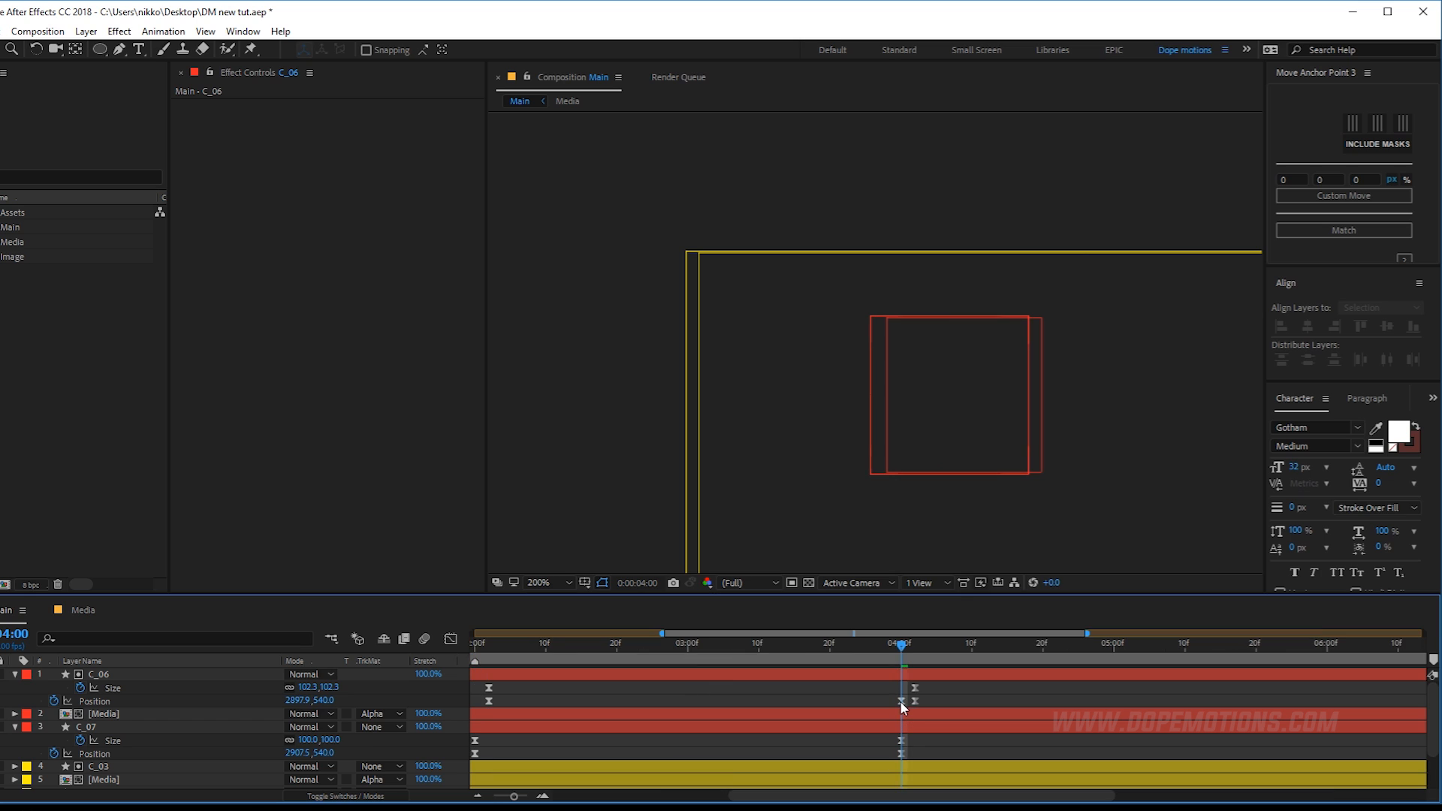
click(902, 702)
key(Delete)
click(947, 699)
key(-)
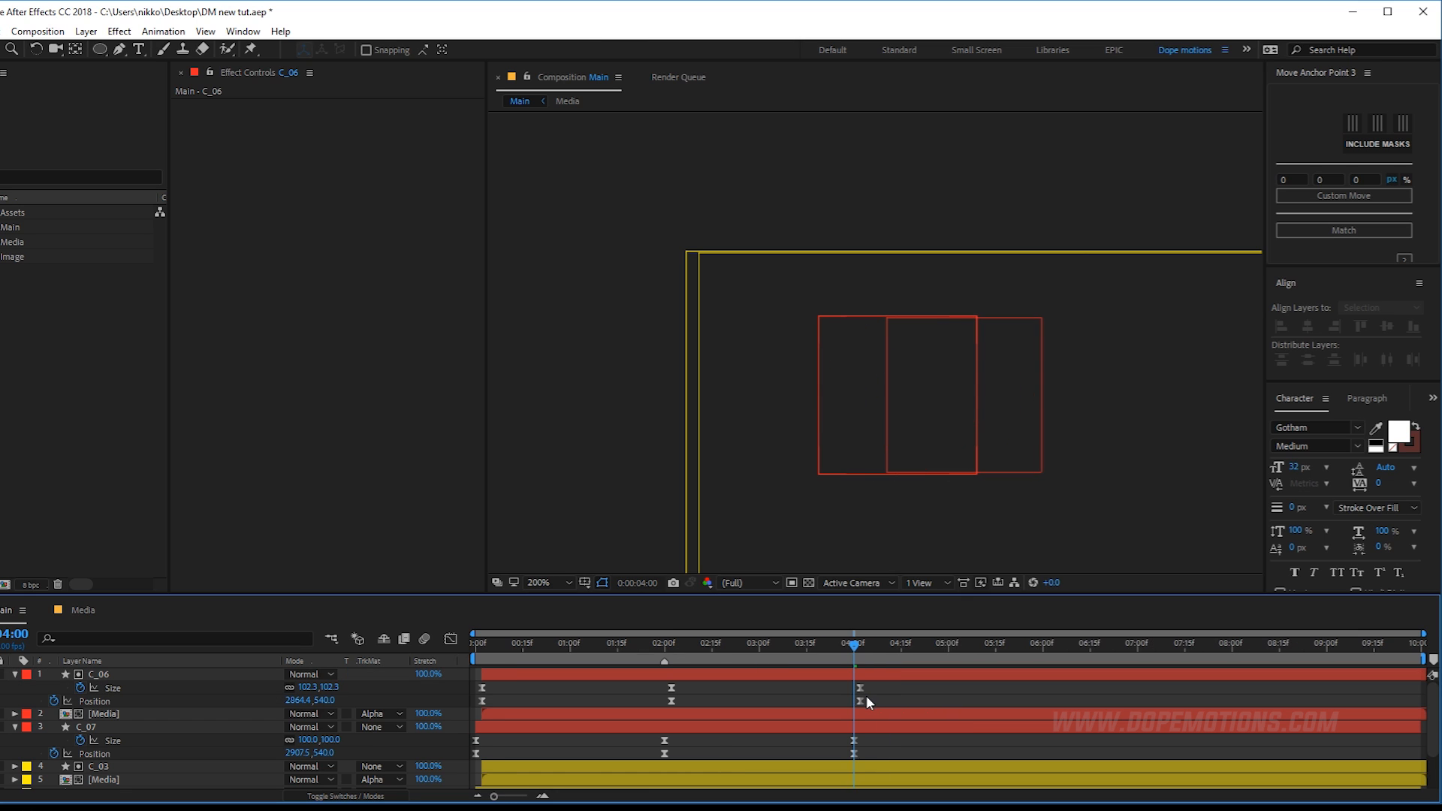
Check the whole frame at about 1:12 in the animation and widen the composition viewer.
drag(492, 644, 609, 655)
scroll(764, 425, down, 4)
drag(740, 428, 886, 379)
scroll(894, 411, up, 2)
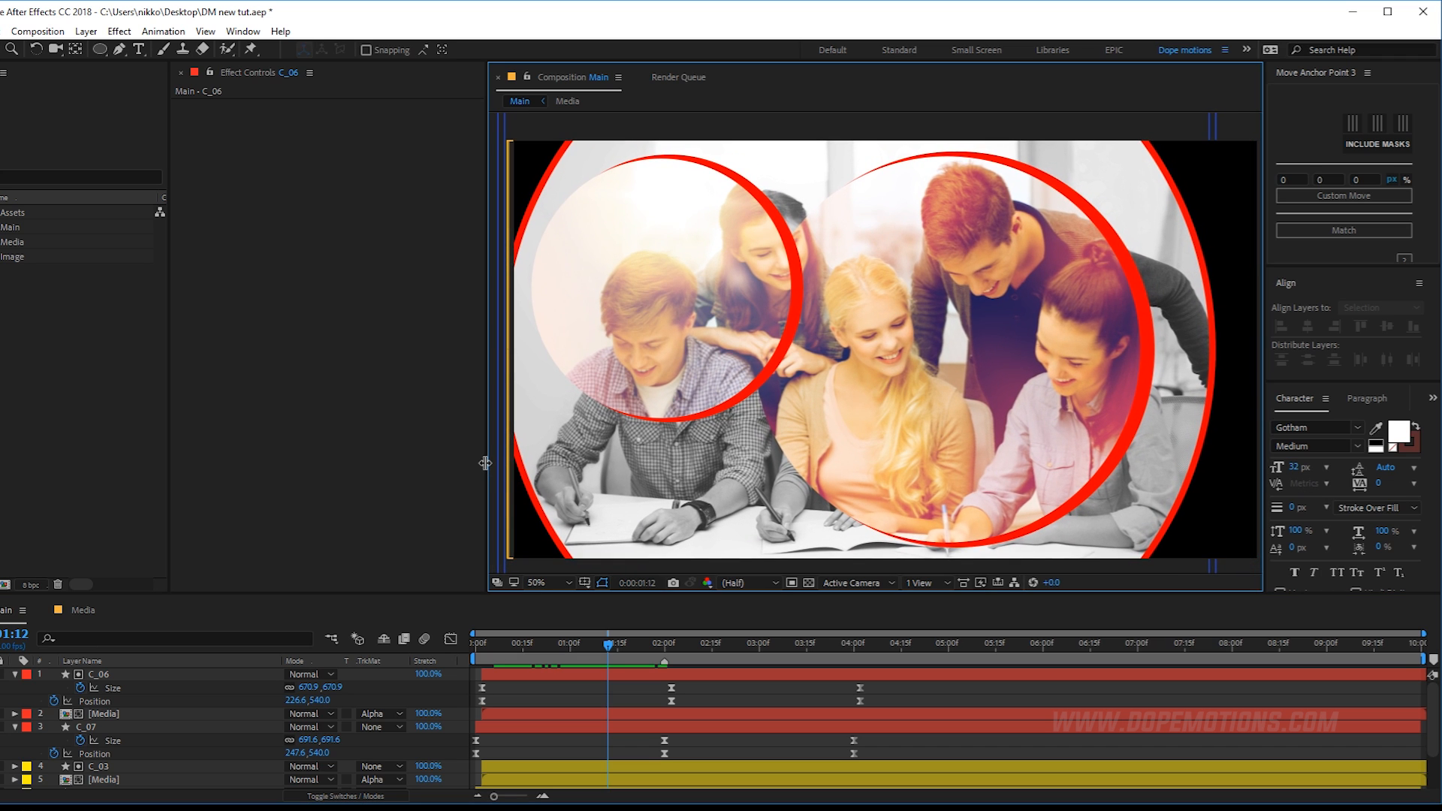
drag(485, 463, 434, 460)
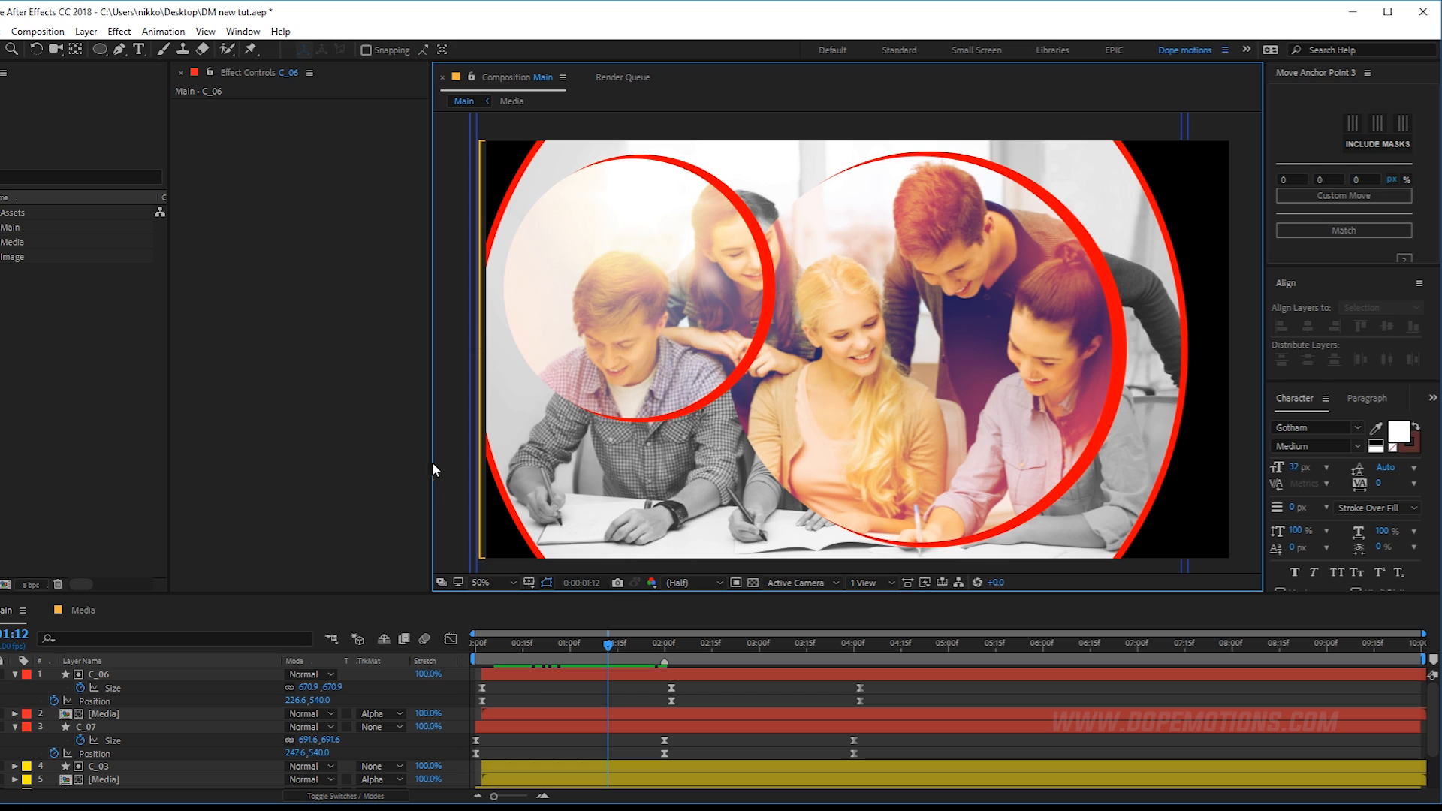
Collapse the properties of all layers and enlarge the timeline area so the complete layer stack fits.
key(ctrl+a)
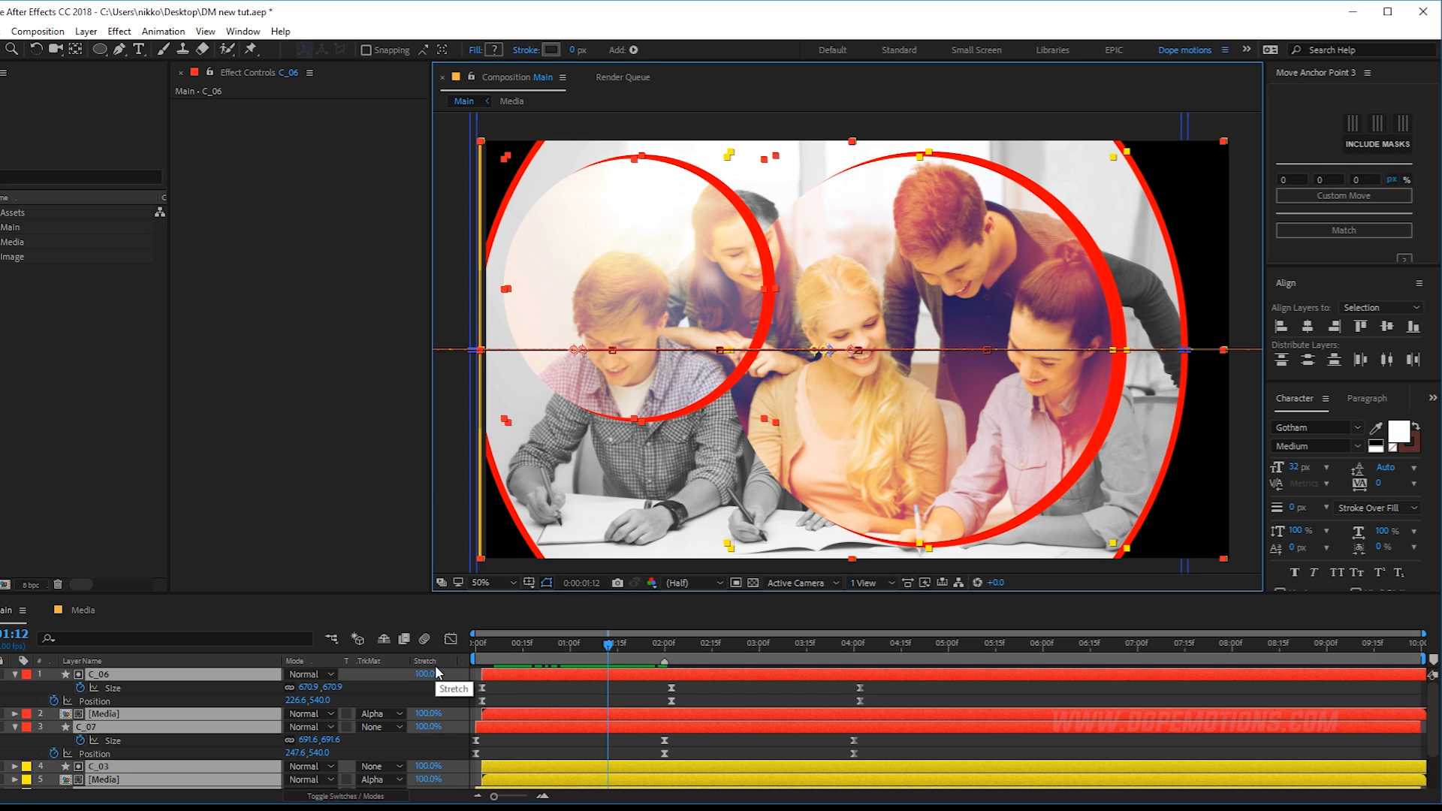
key(u)
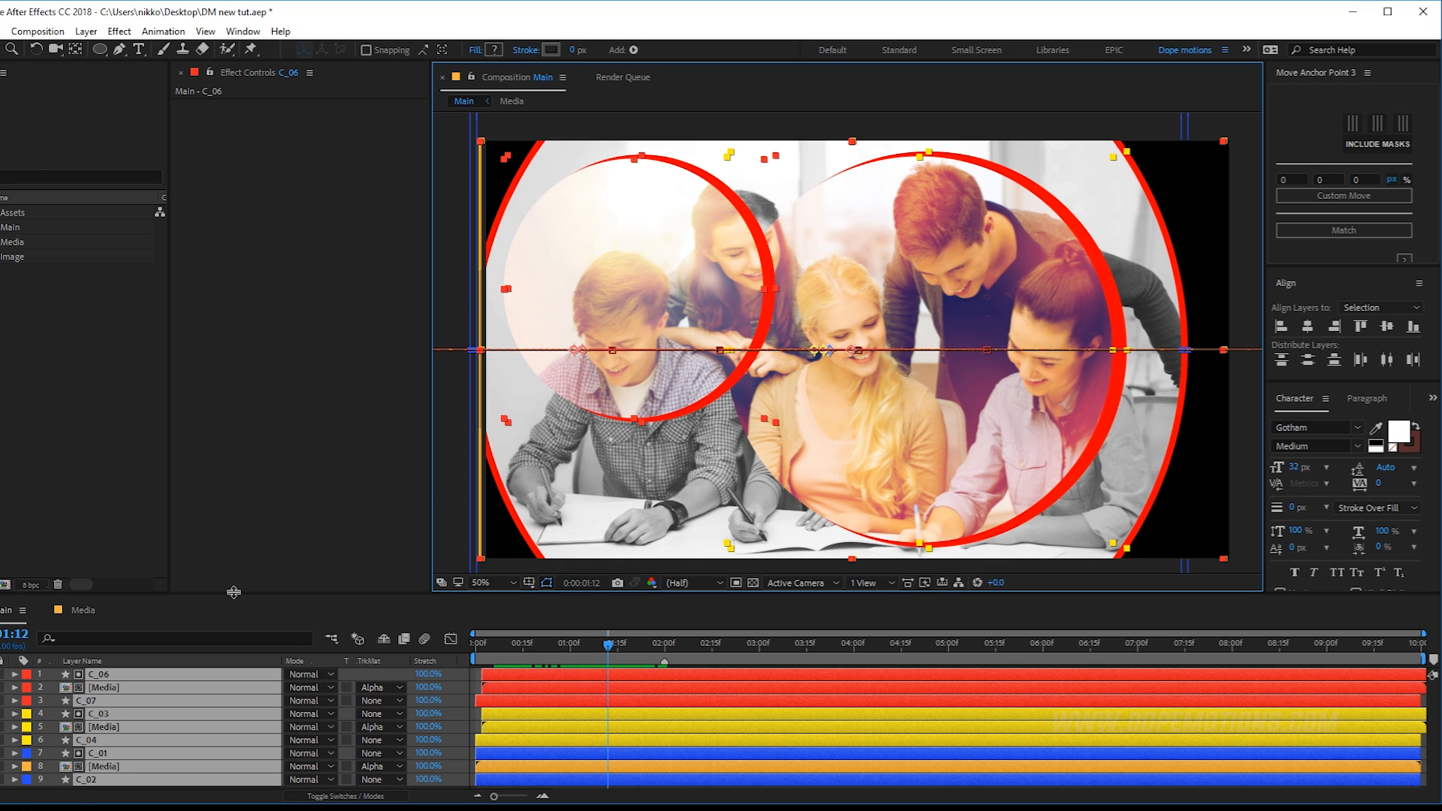
drag(237, 591, 241, 515)
click(285, 748)
Preview the slideshow animation from its start and inspect the frame around 2:08.
click(483, 556)
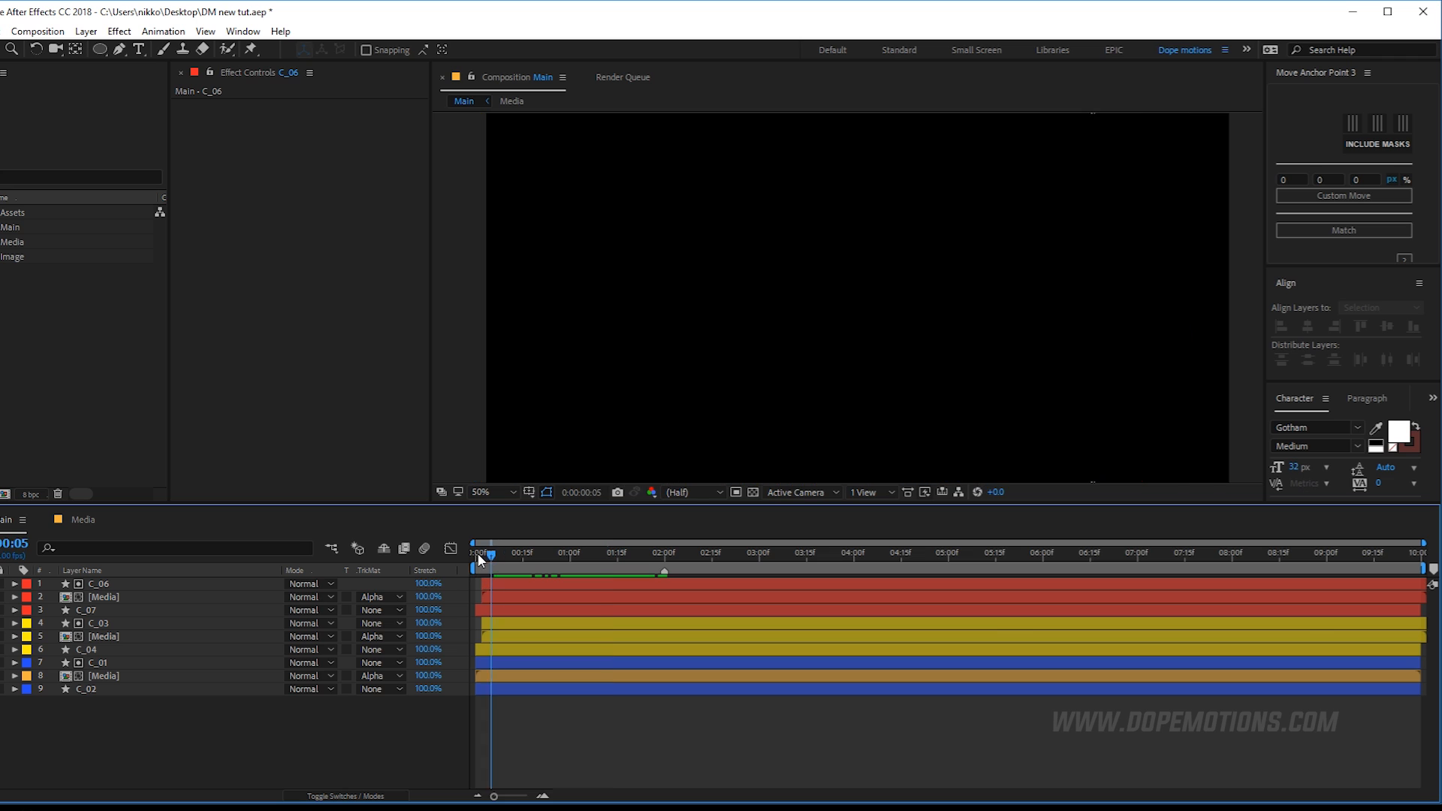
key(space)
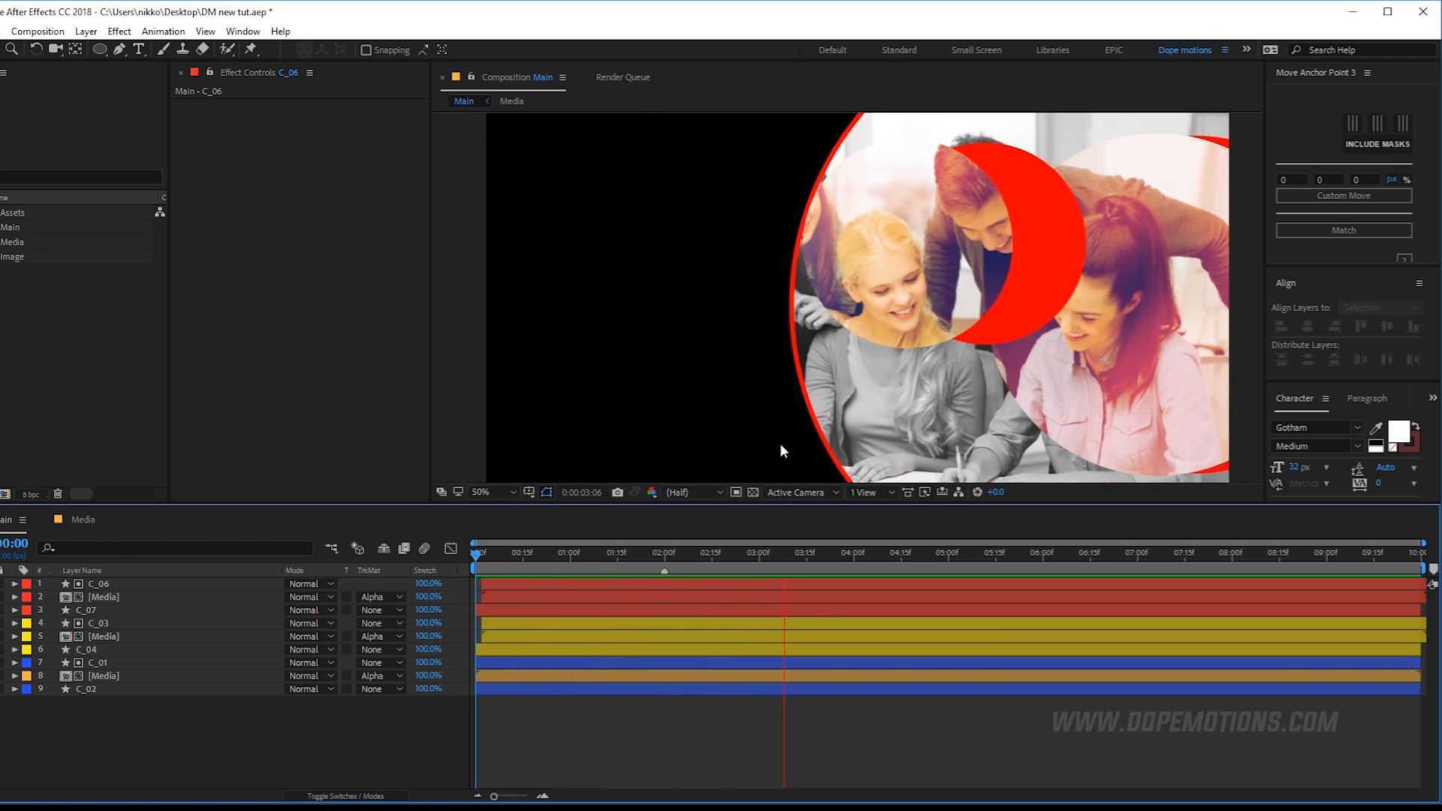
drag(605, 558, 692, 538)
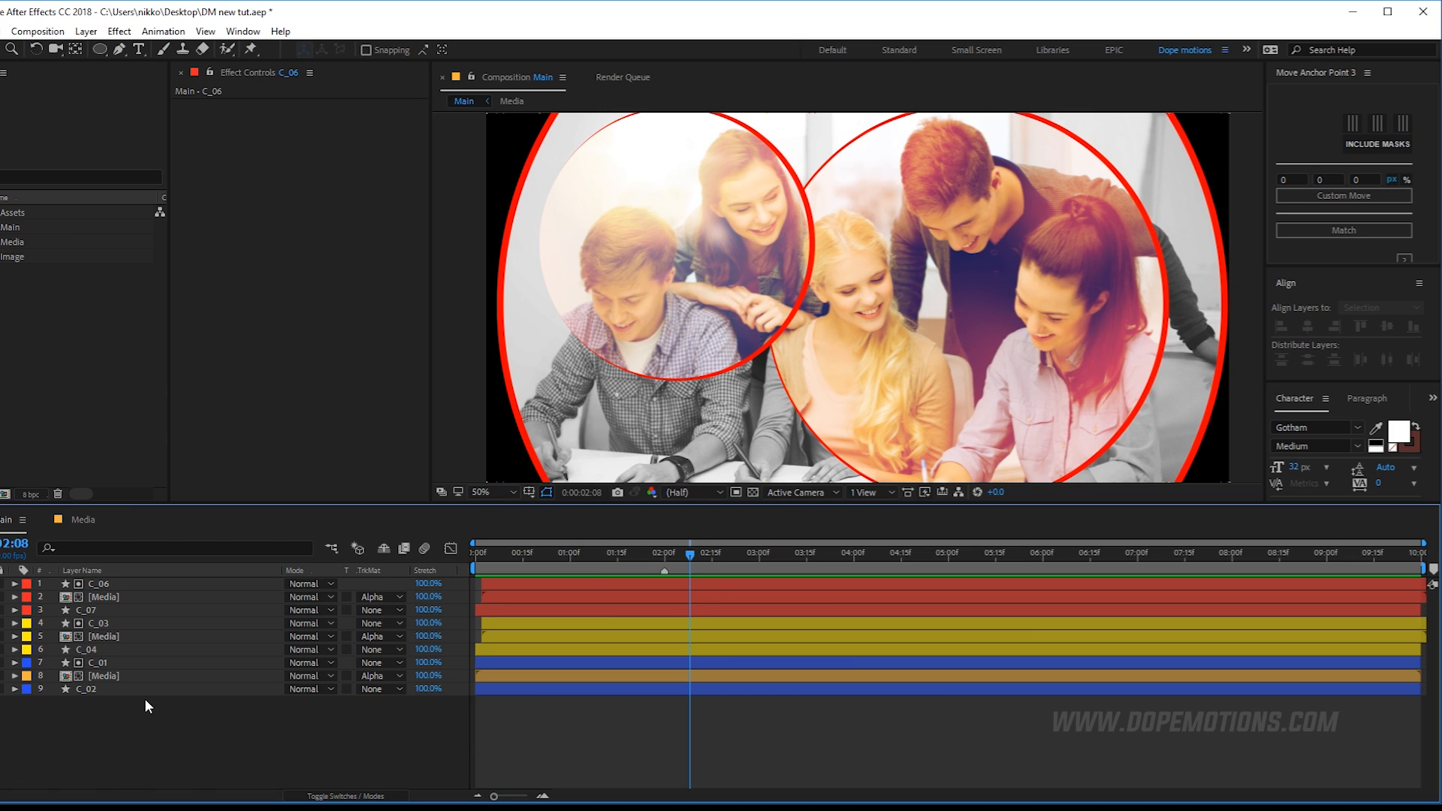
Create a 1920 × 1080 solid named BG in light grey ECECEC and place it beneath all other layers.
key(ctrl+y)
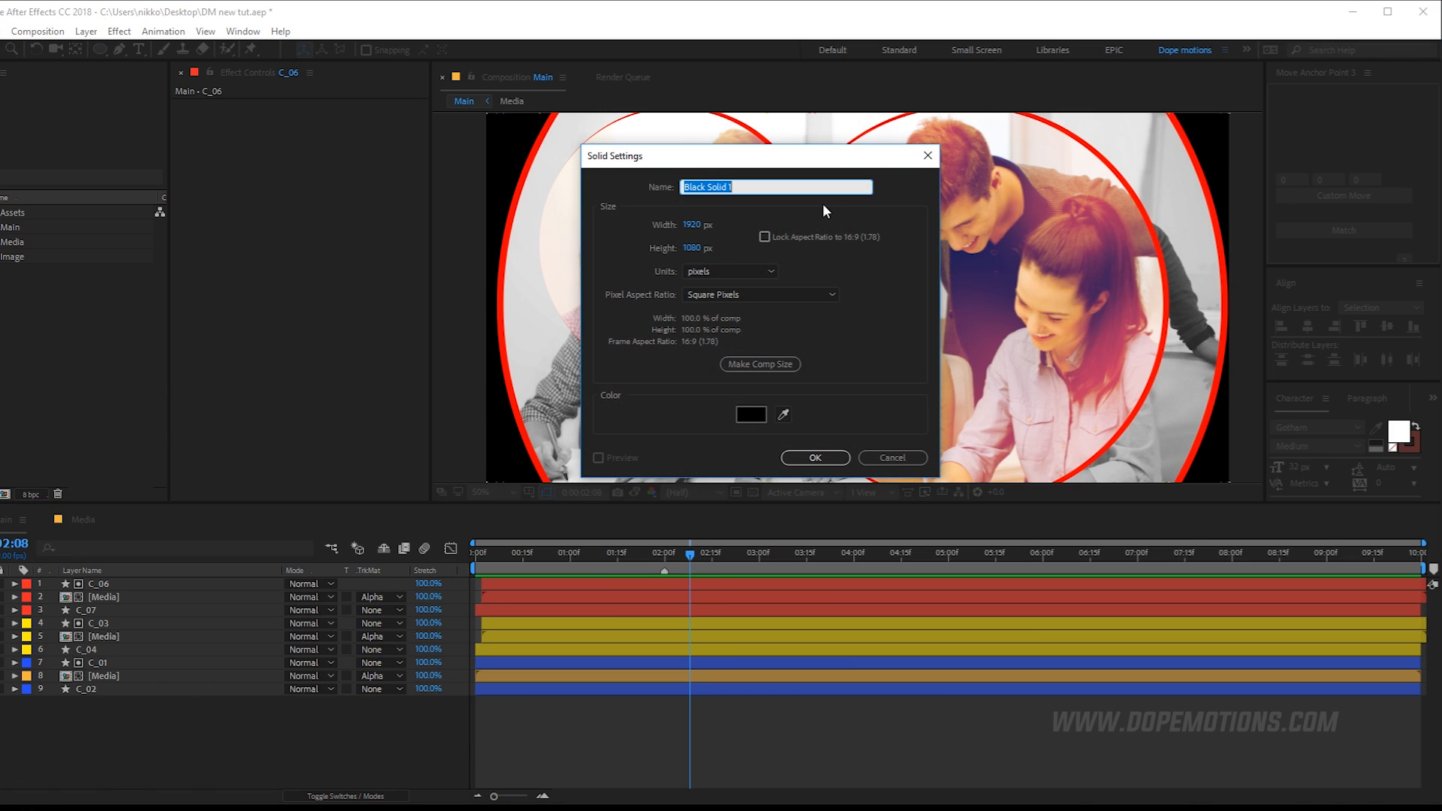
click(752, 414)
click(186, 390)
drag(186, 390, 67, 317)
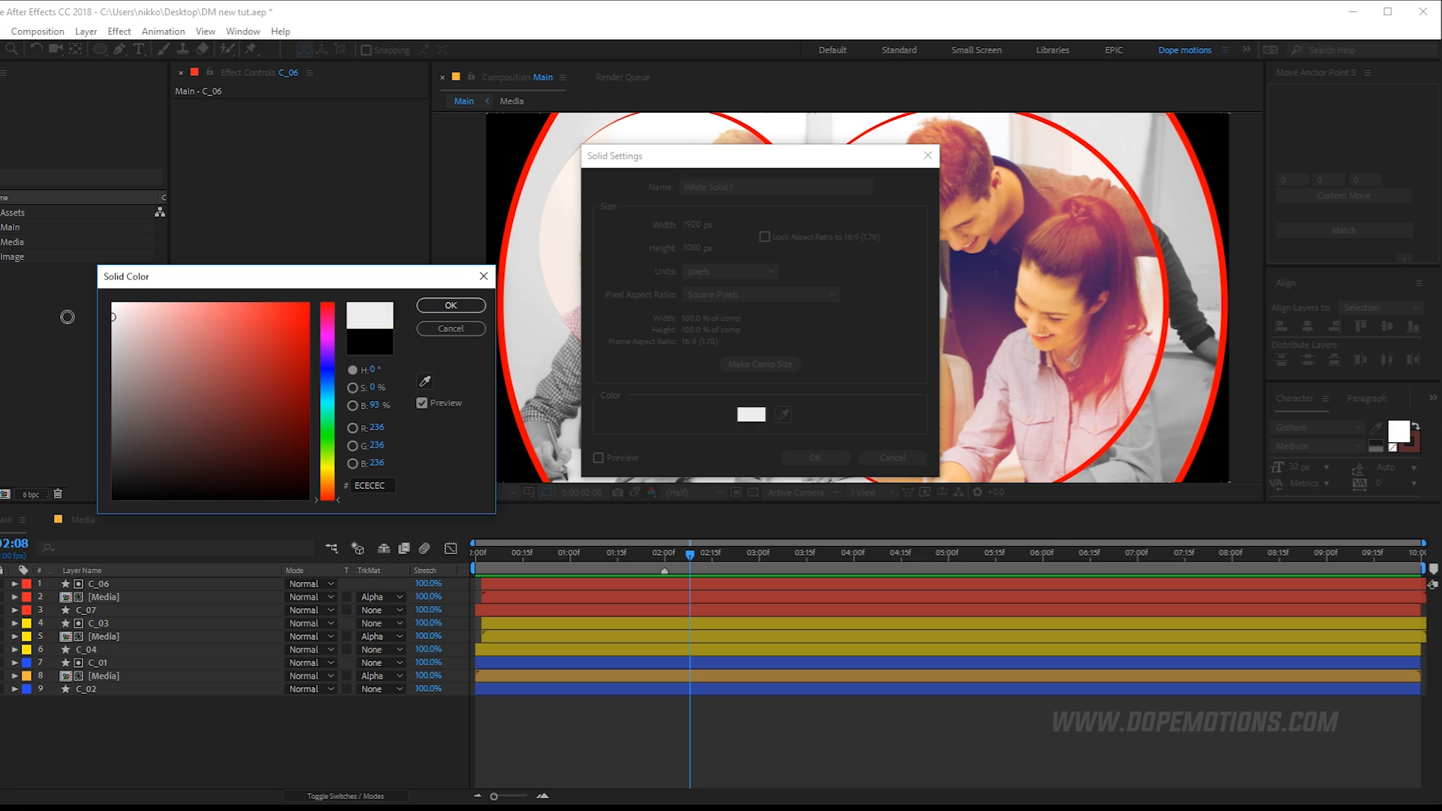
click(443, 305)
click(757, 188)
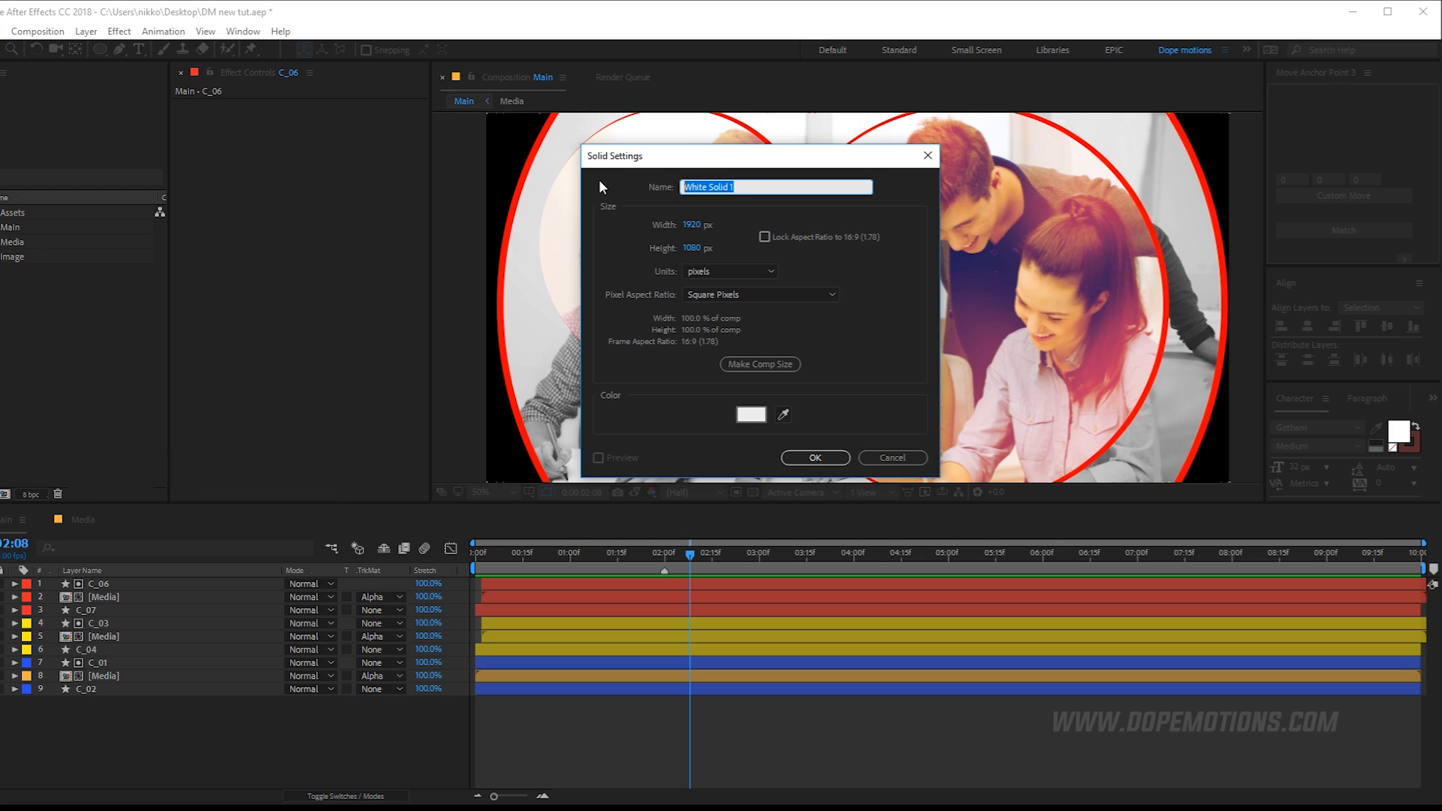
text(BG)
click(817, 458)
drag(98, 584, 98, 706)
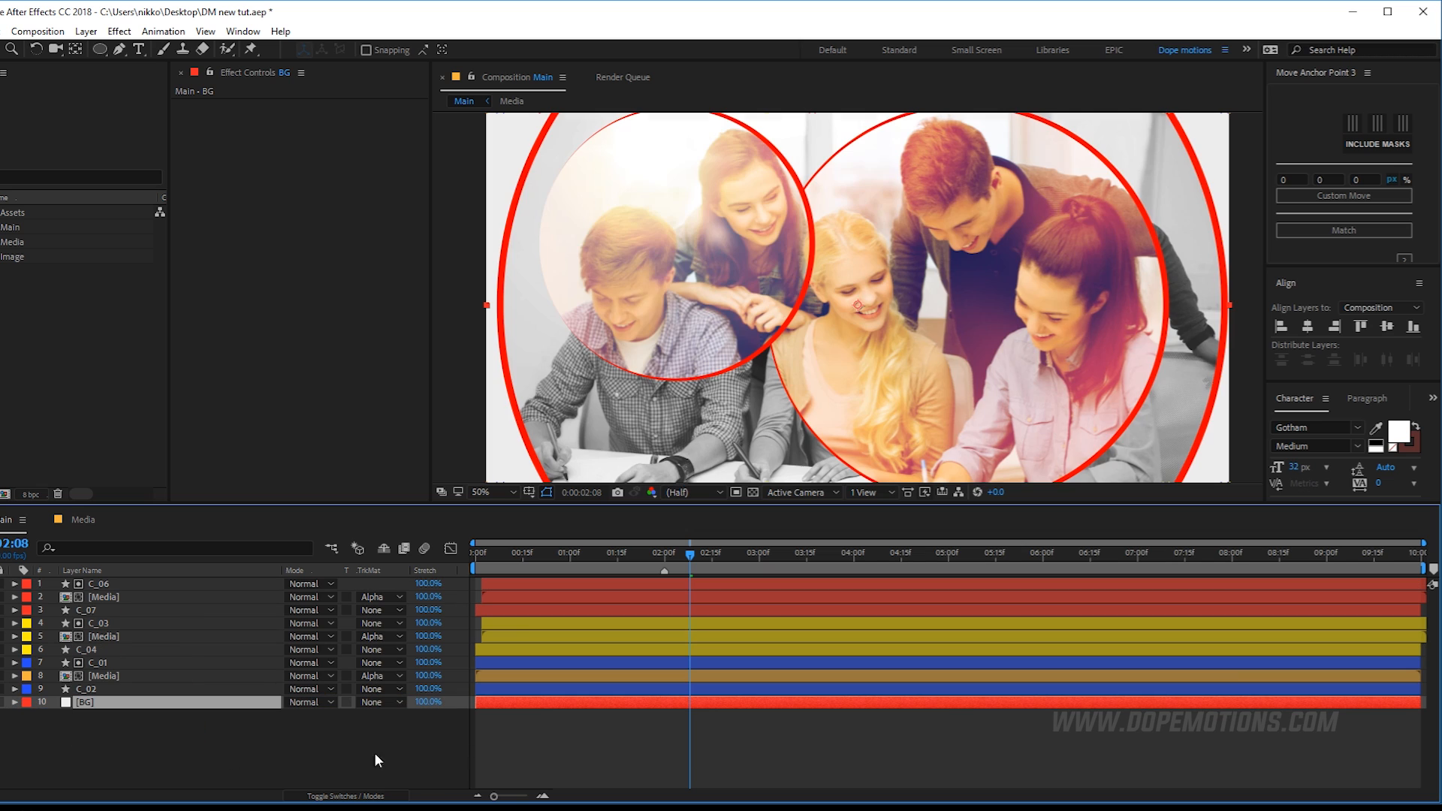
Apply a Drop Shadow to C_04 with Distance 31, Softness 100 and Direction 109°.
drag(323, 504, 323, 539)
drag(635, 597, 680, 593)
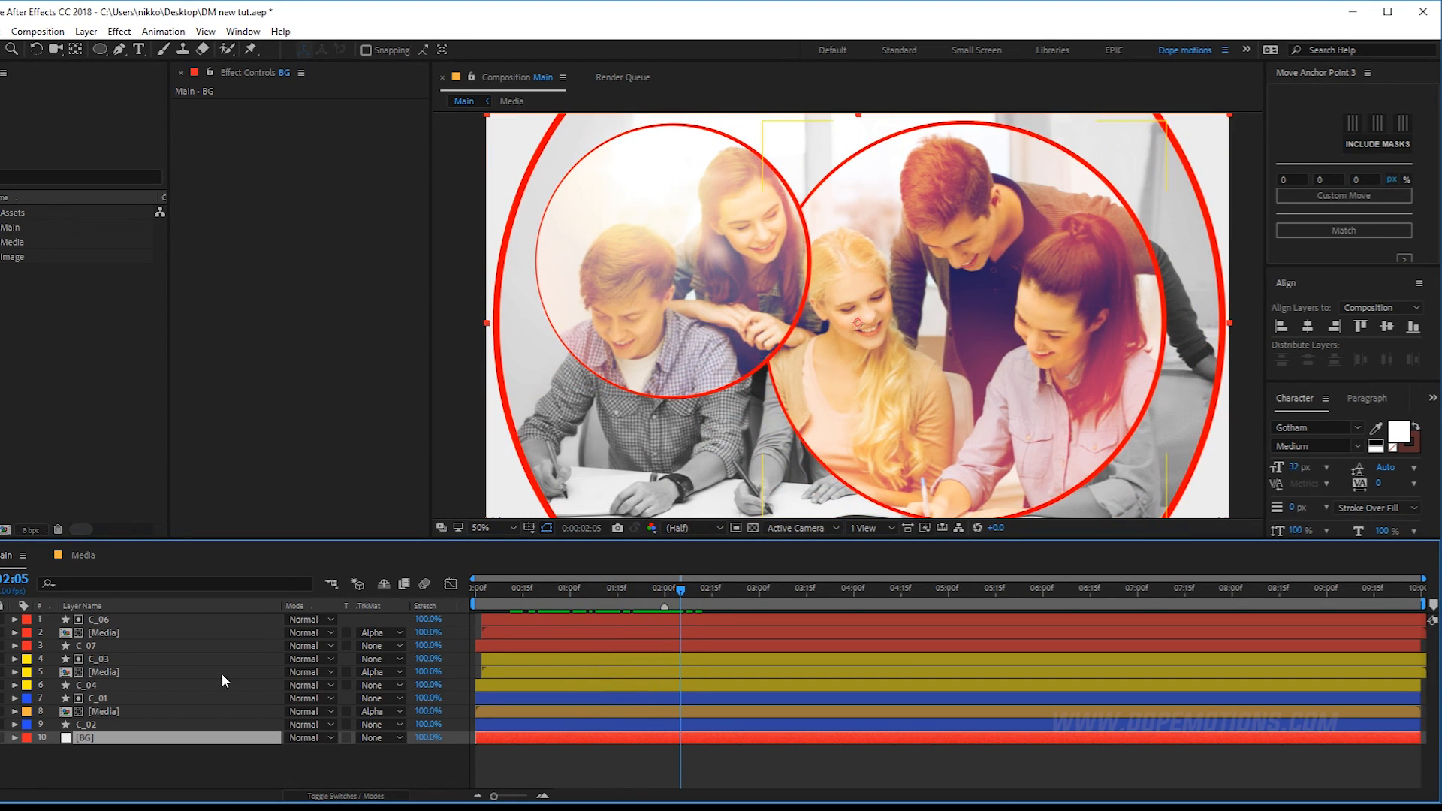
click(105, 685)
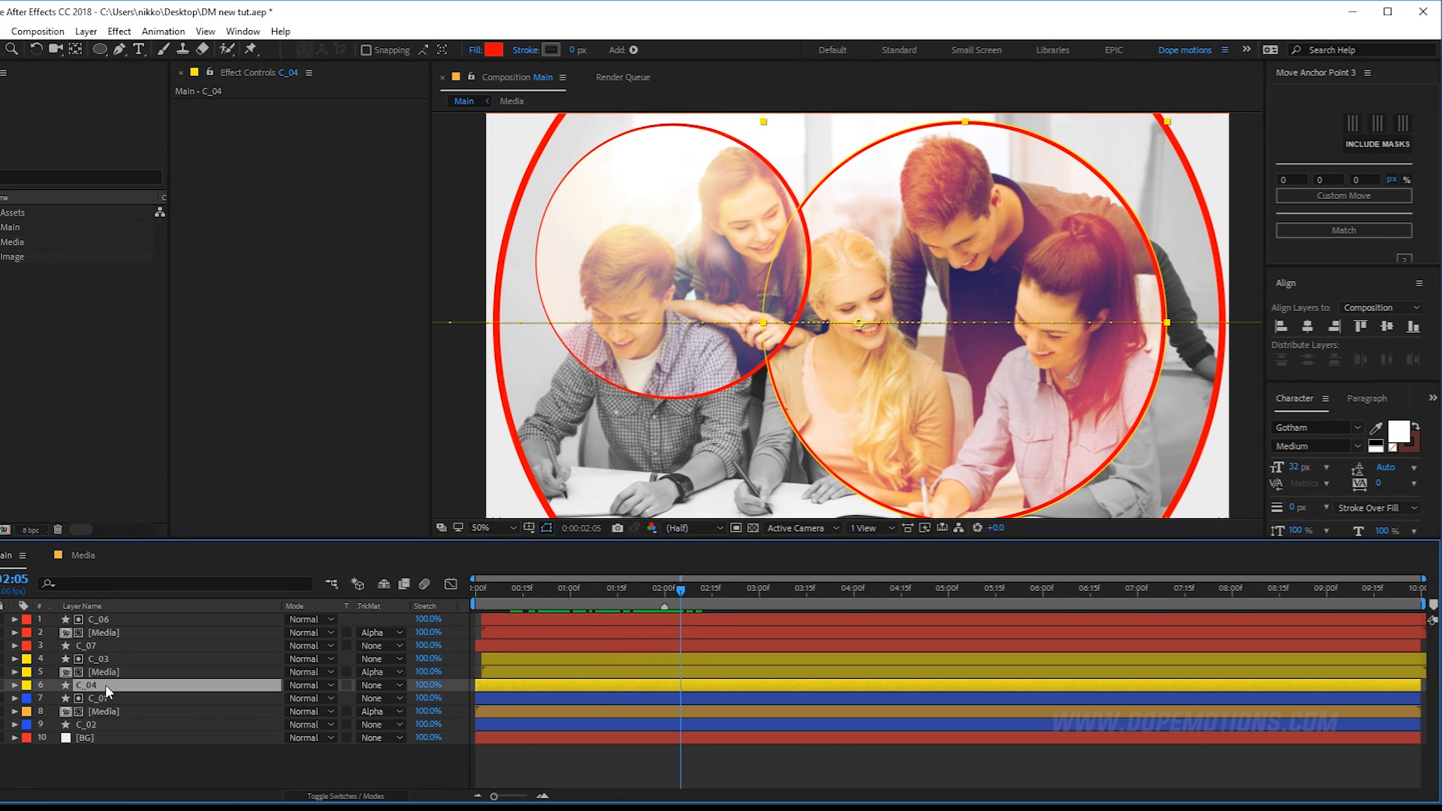
key(ctrl+space)
text(drop)
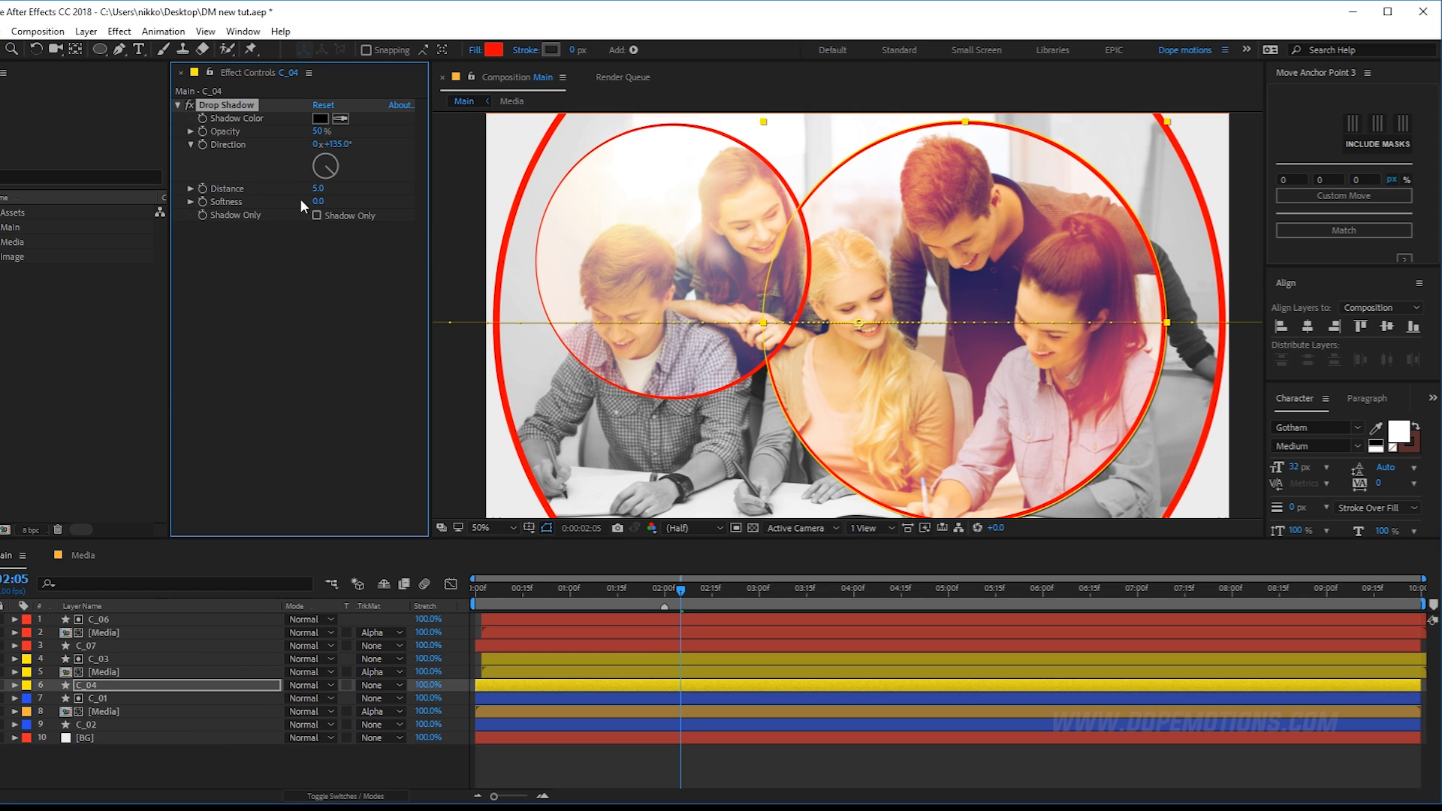
drag(321, 194, 400, 205)
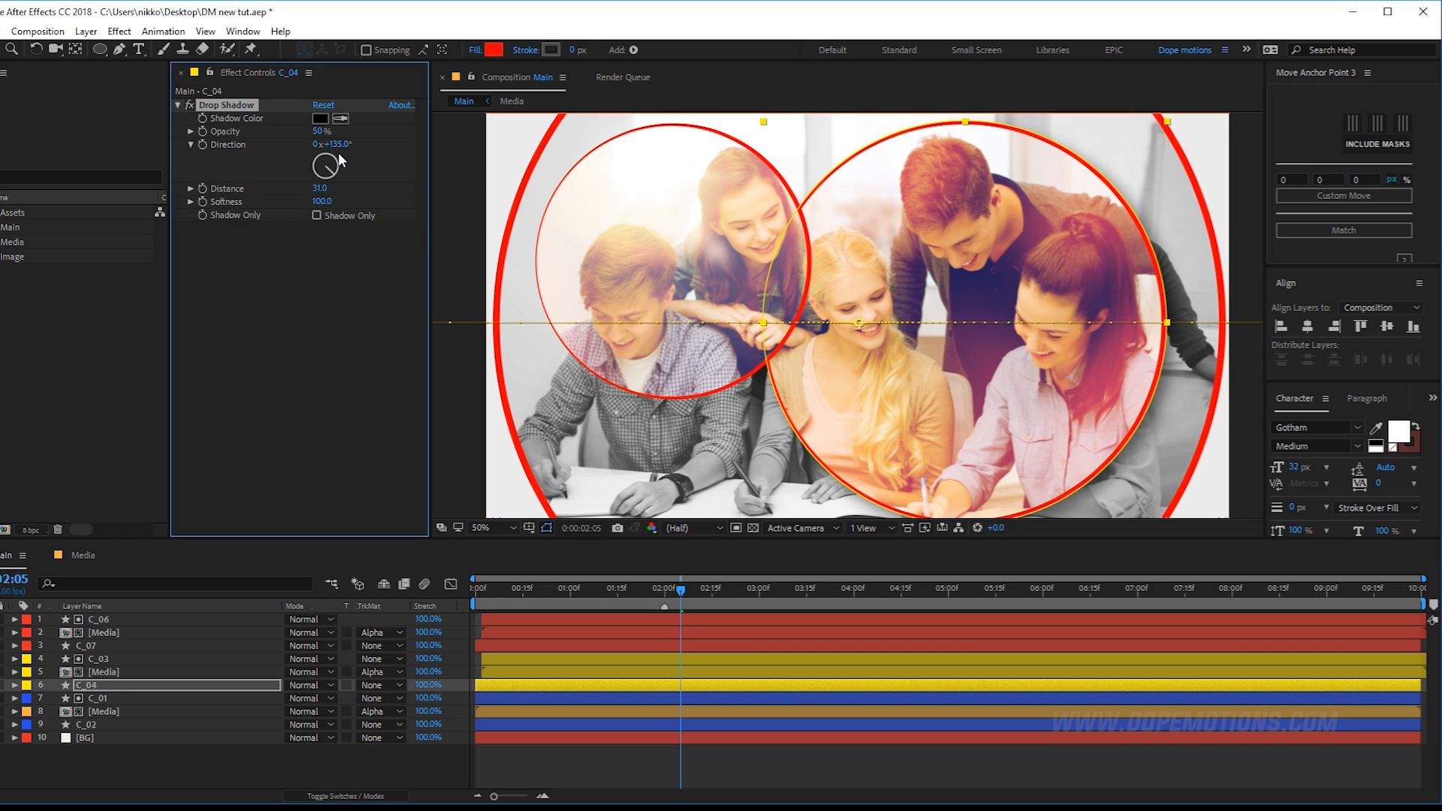
mouse_move(337, 144)
mouse_down()
mouse_move(304, 151)
mouse_move(323, 151)
mouse_up()
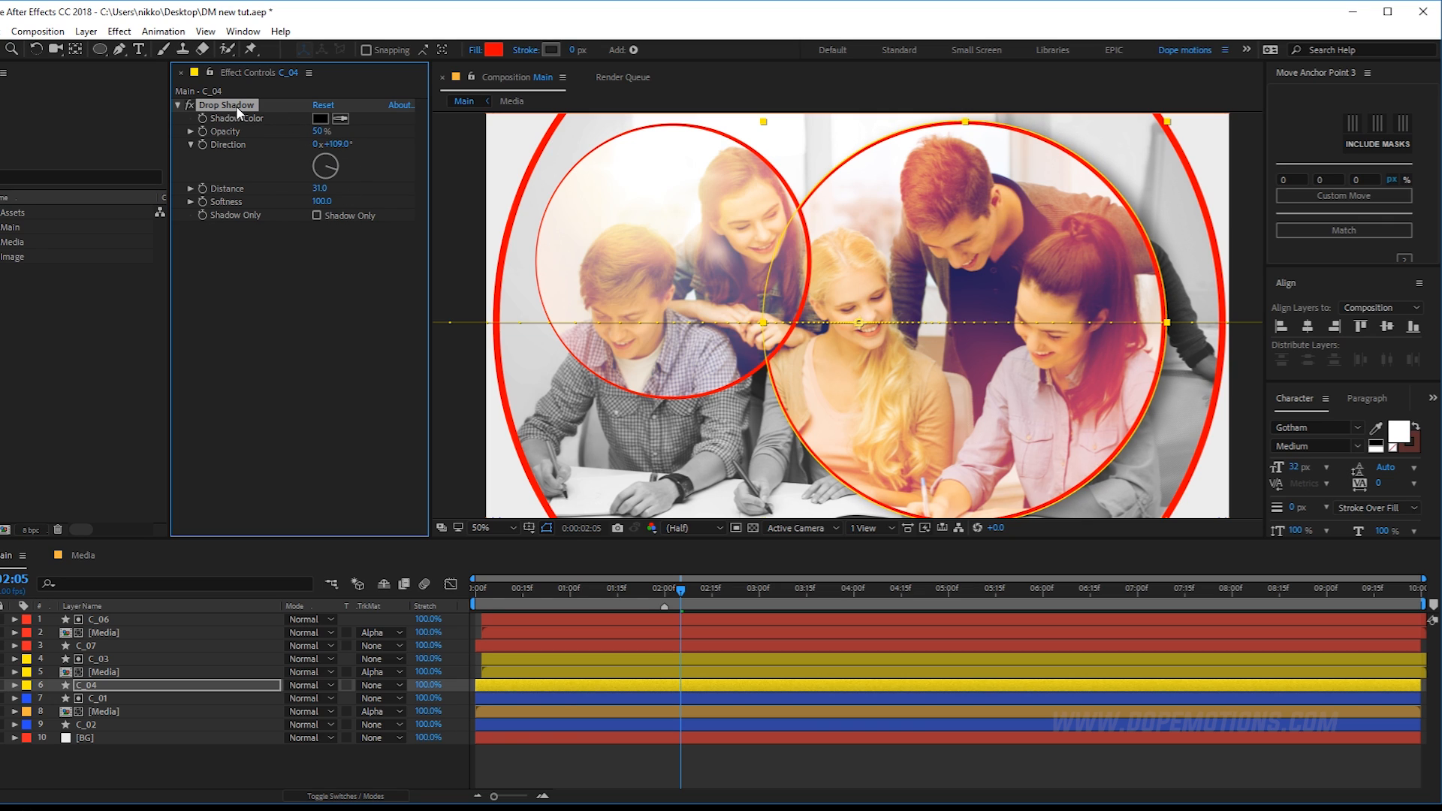
Copy C_04's Drop Shadow onto C_07 and set the copy's Distance to 0.
click(89, 647)
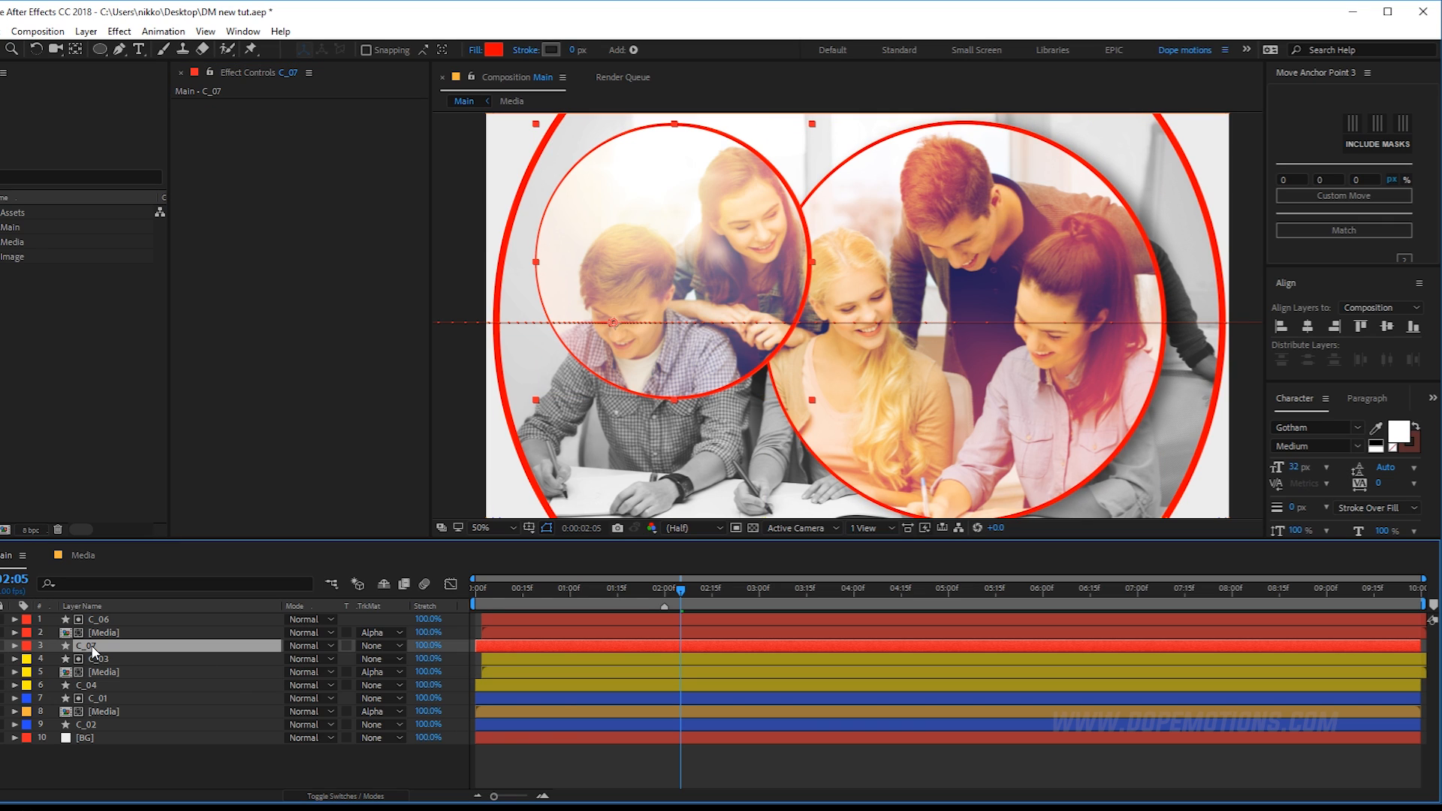
key(ctrl+v)
click(345, 751)
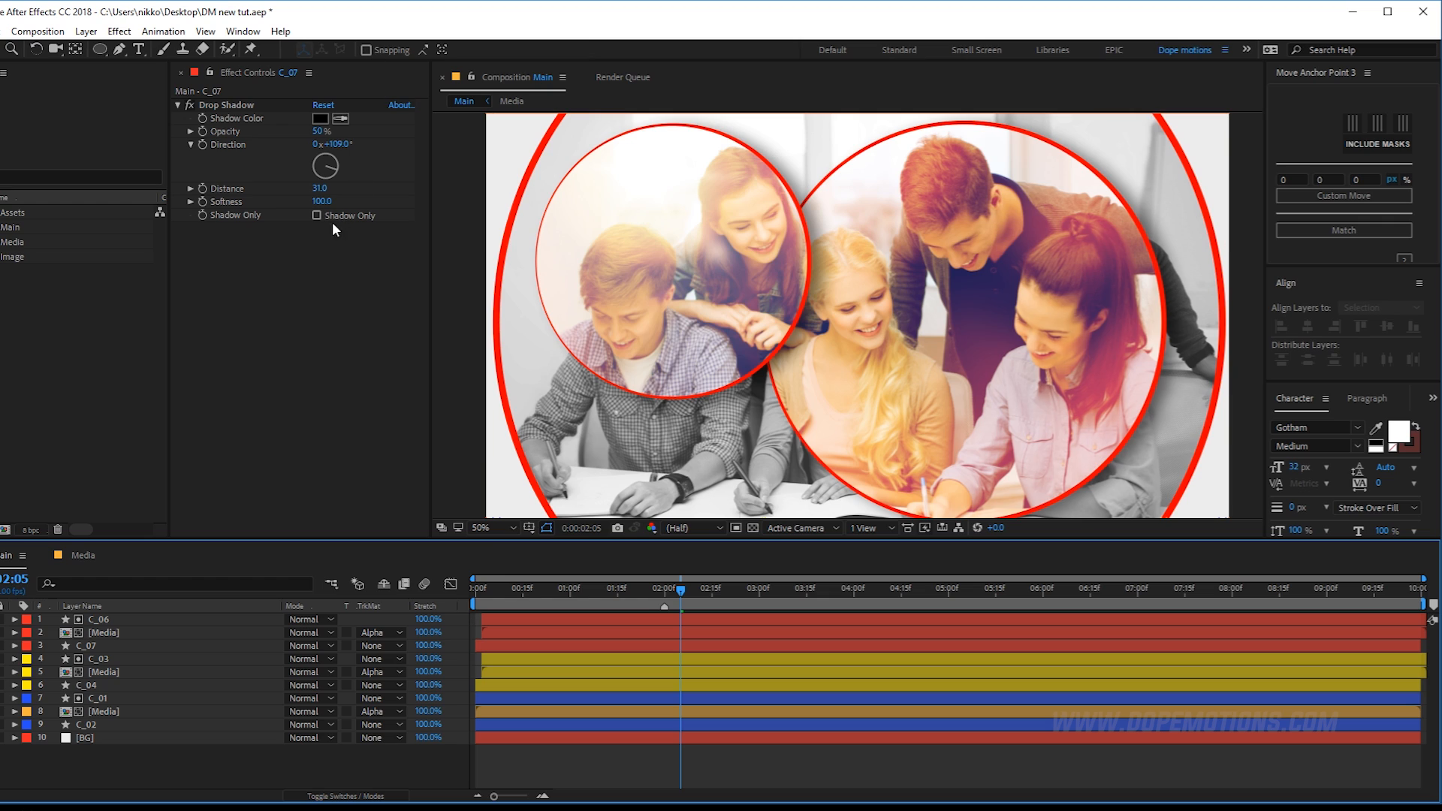
drag(321, 190, 296, 187)
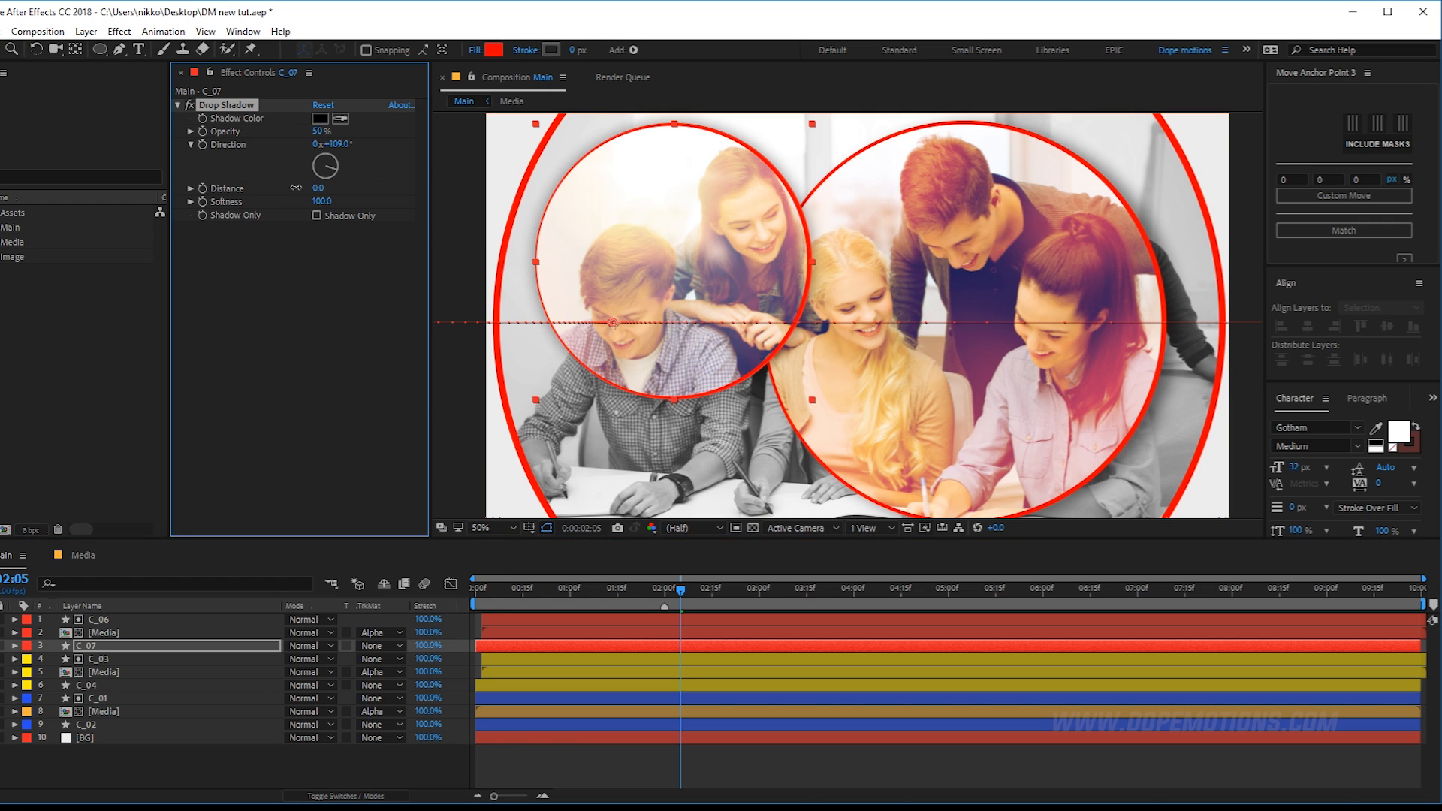
click(318, 188)
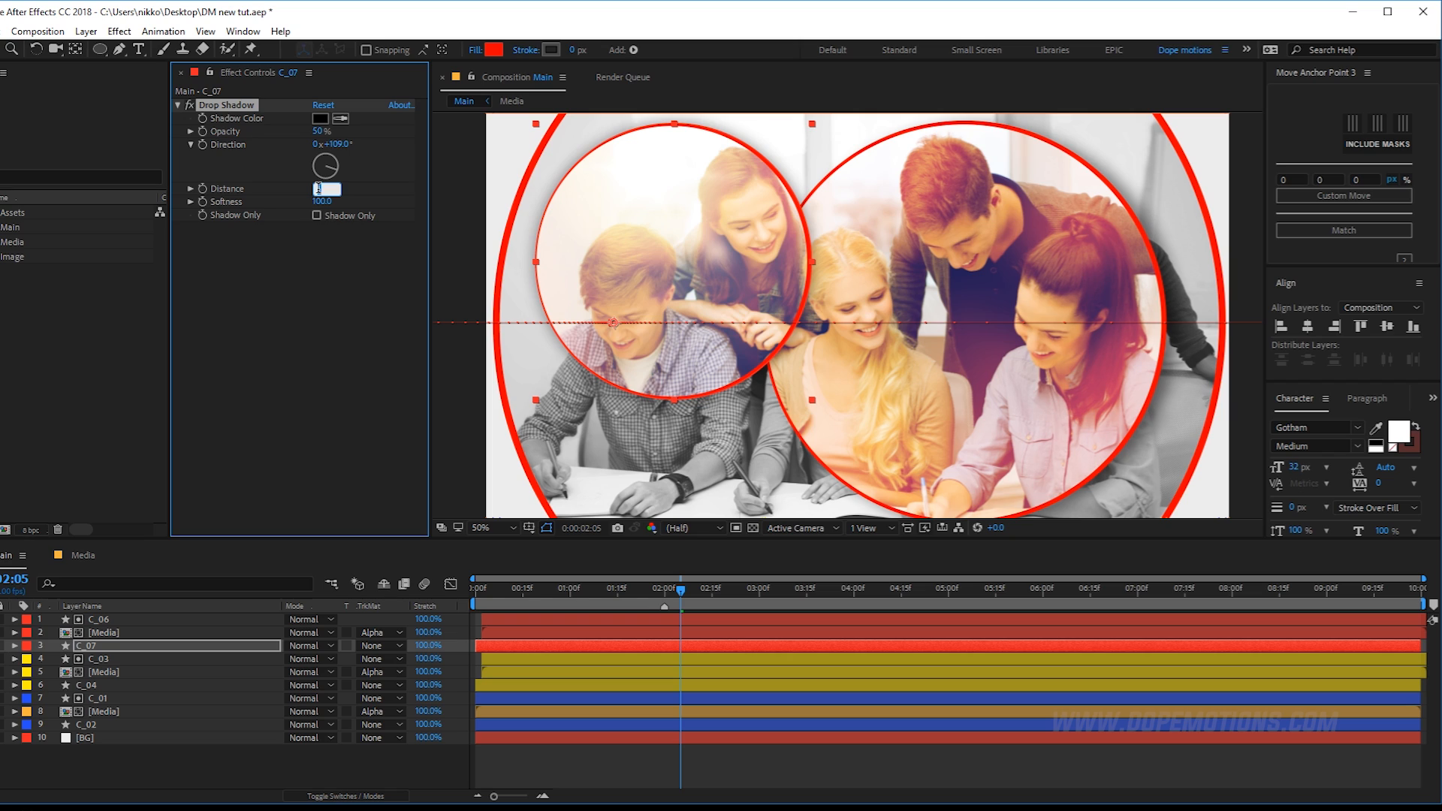
text(0)
key(Return)
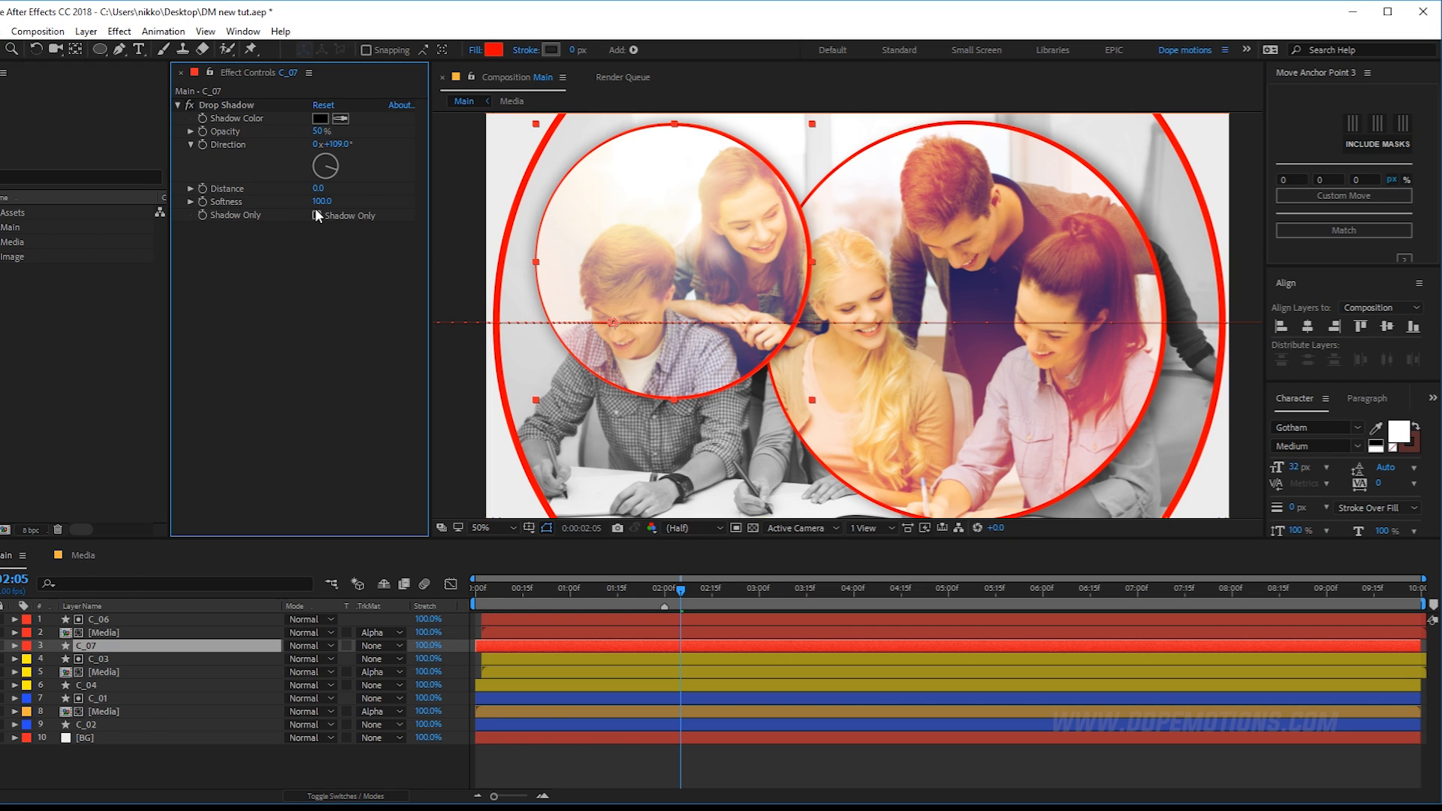
Set the Distance of C_04's Drop Shadow to 0 and check the shadows at about 1:25.
click(98, 723)
click(86, 685)
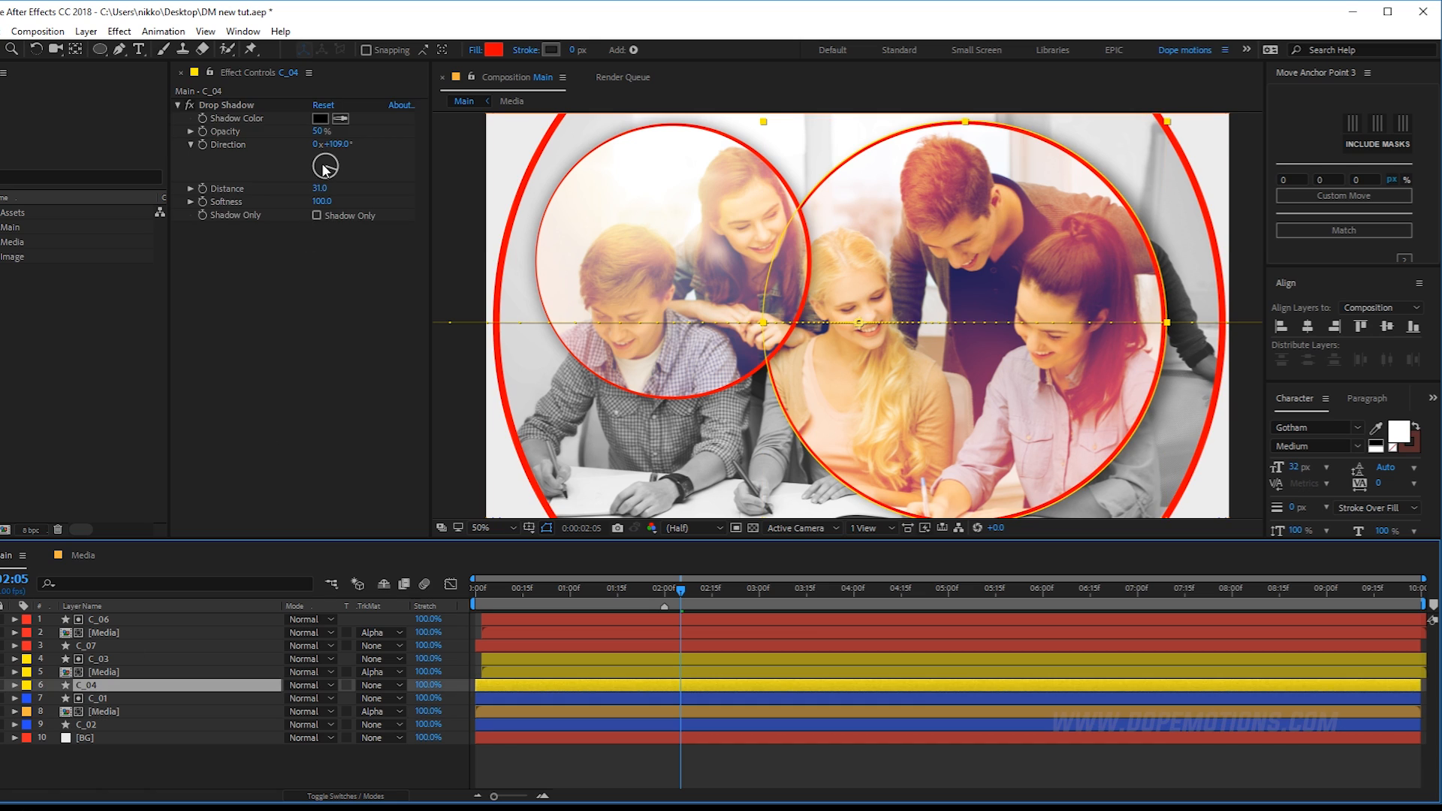
click(543, 770)
drag(514, 588, 649, 590)
Copy C_04's Drop Shadow onto C_02 and scrub to about 2:02 to check it.
click(224, 105)
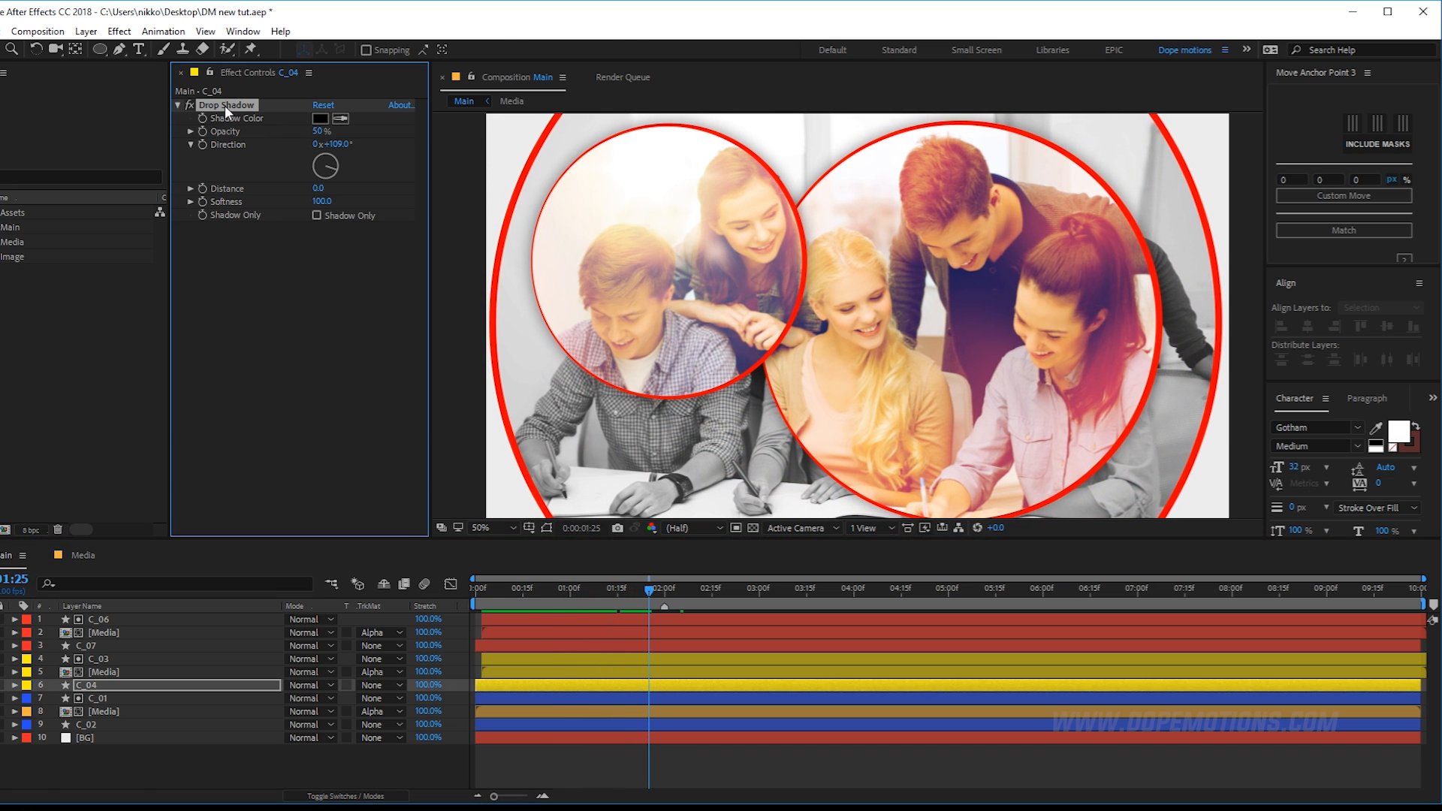
click(102, 725)
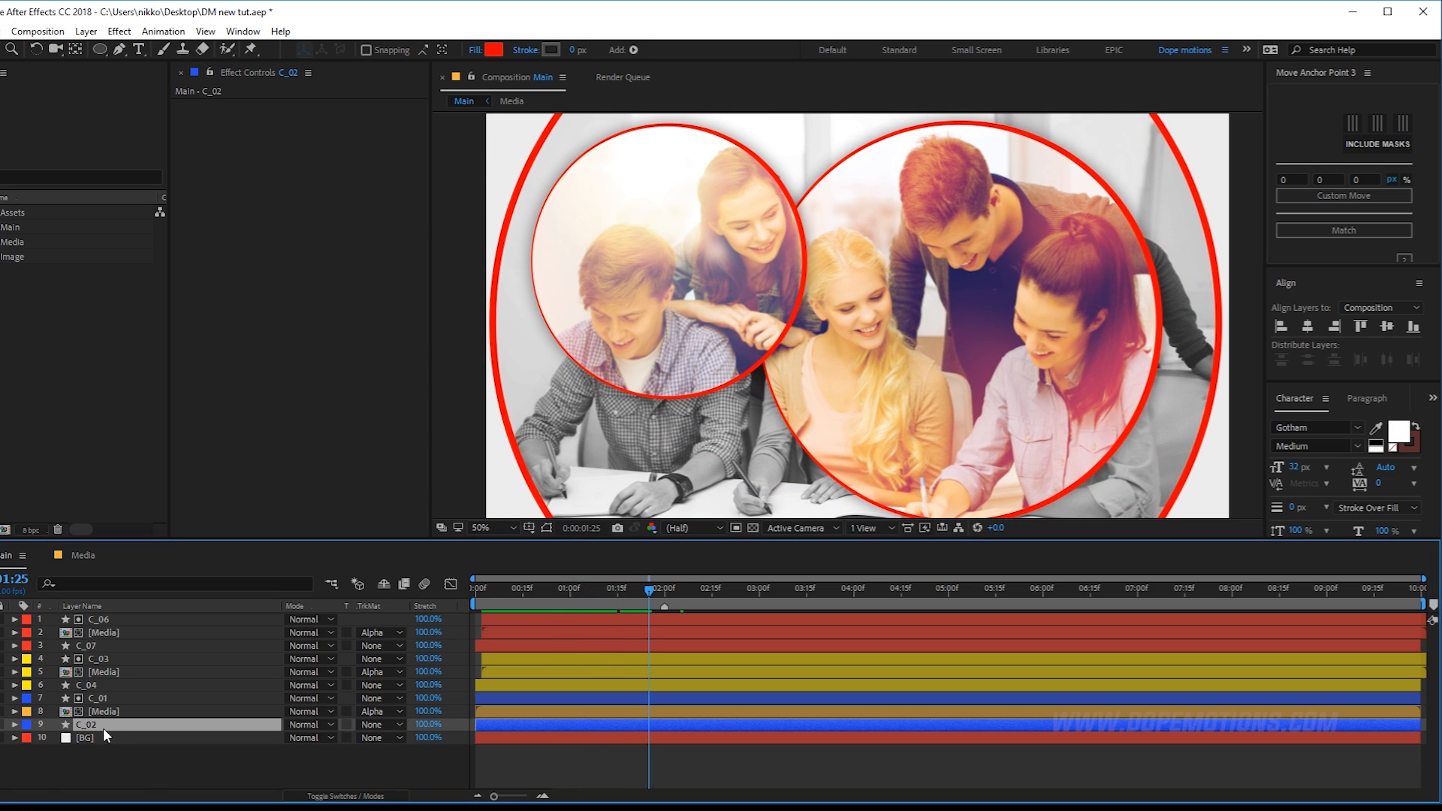
key(ctrl+v)
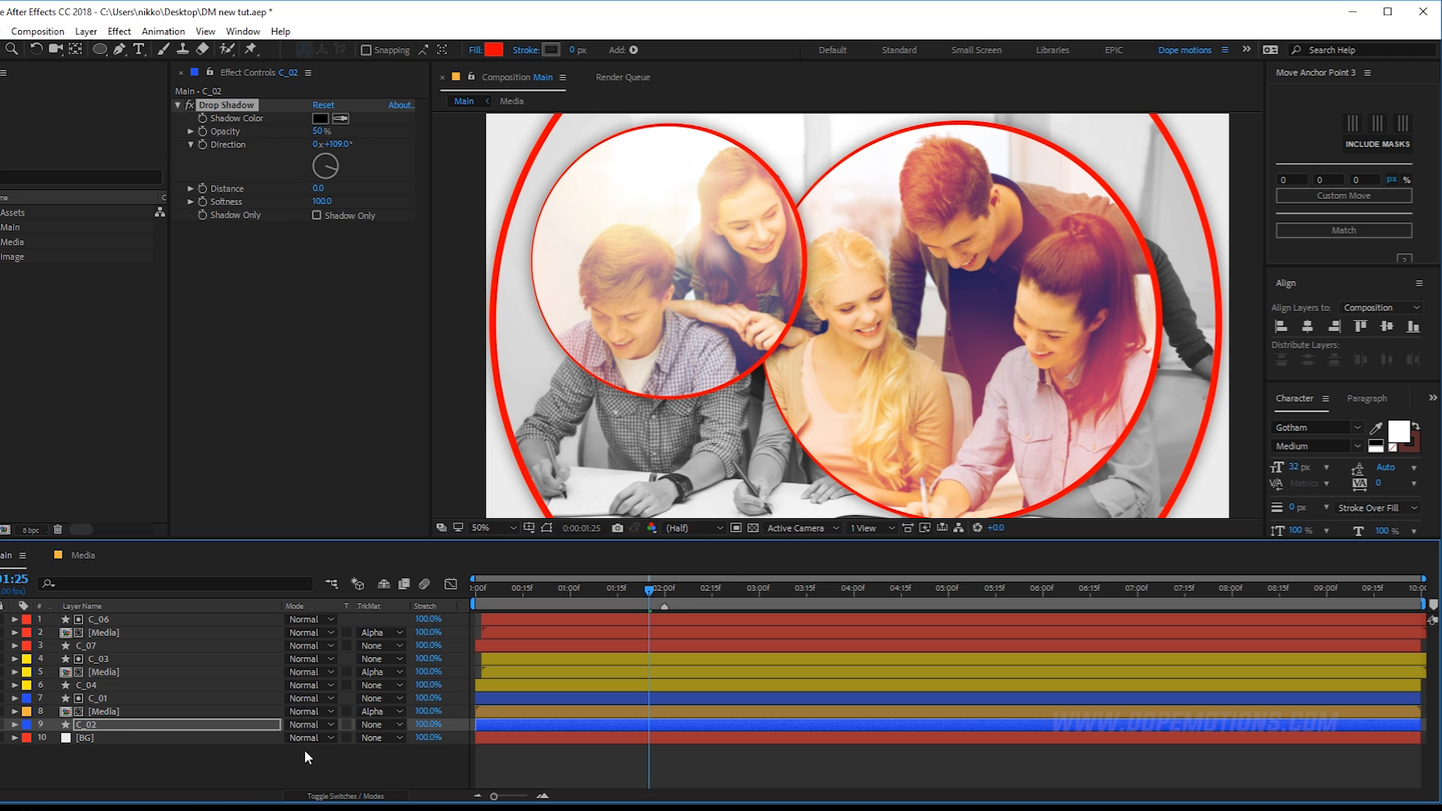
click(268, 774)
drag(531, 598, 671, 577)
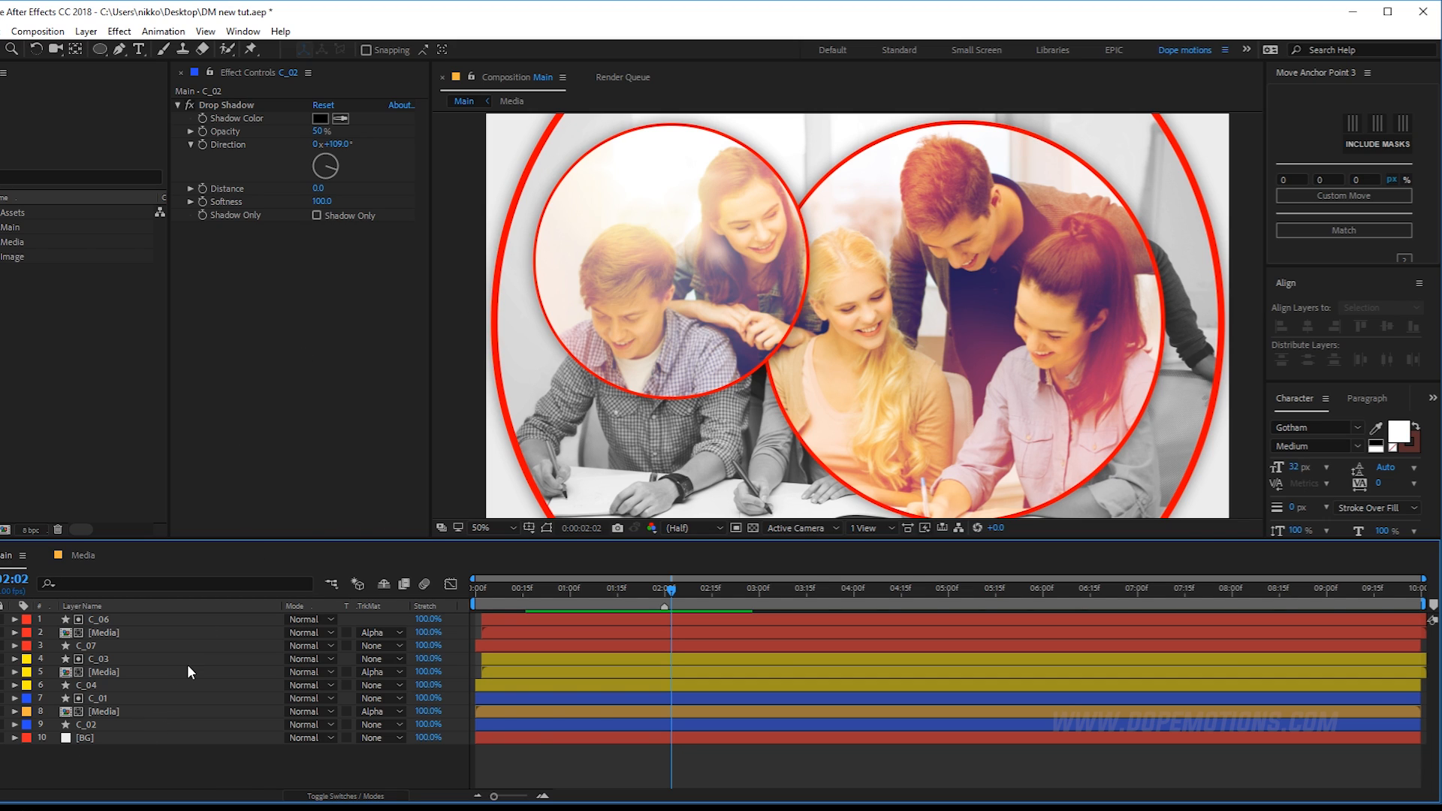
Toggle C_02's visibility to identify its ring, add a Gradient Ramp to it, and order that effect above Drop Shadow.
click(100, 724)
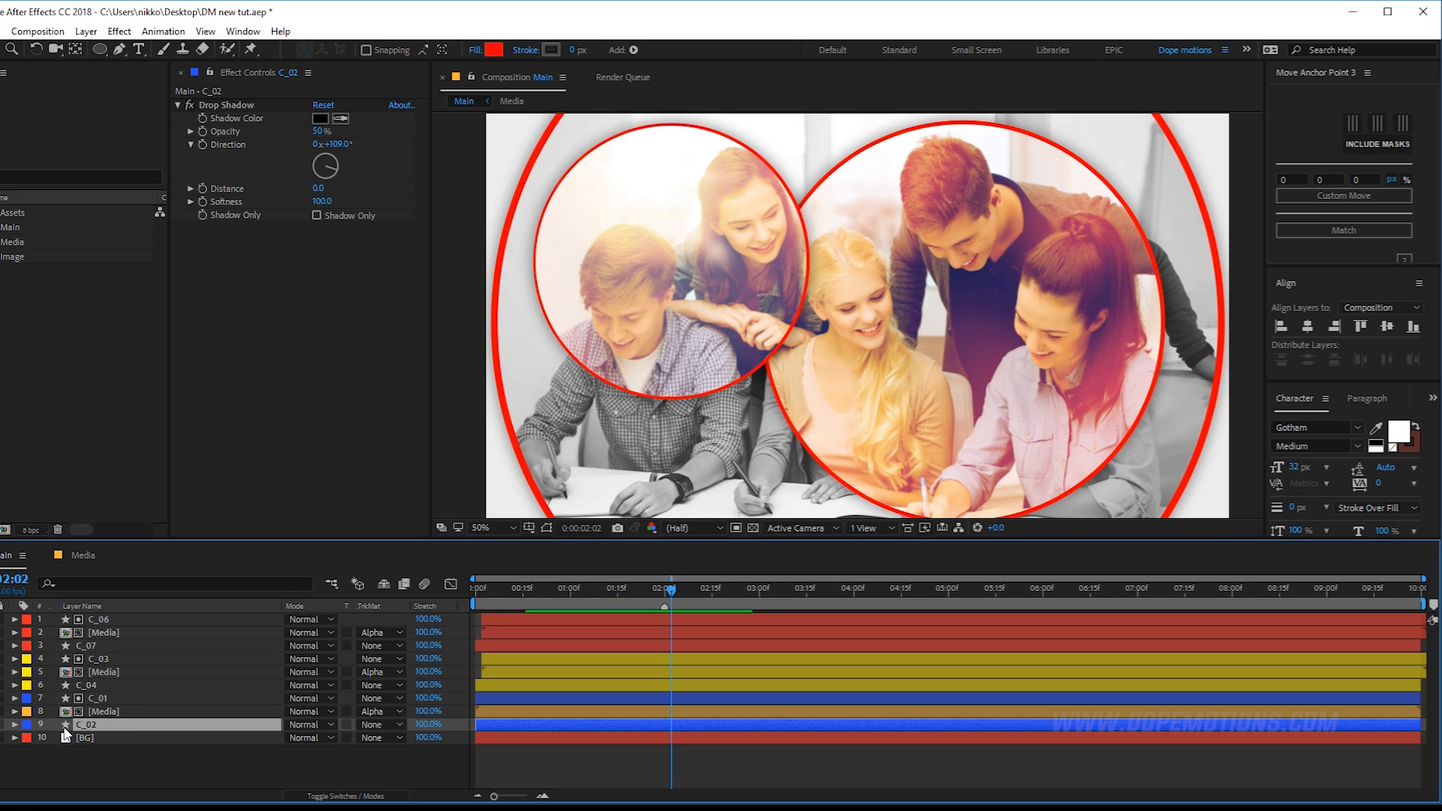
click(0, 725)
click(0, 725)
click(0, 725)
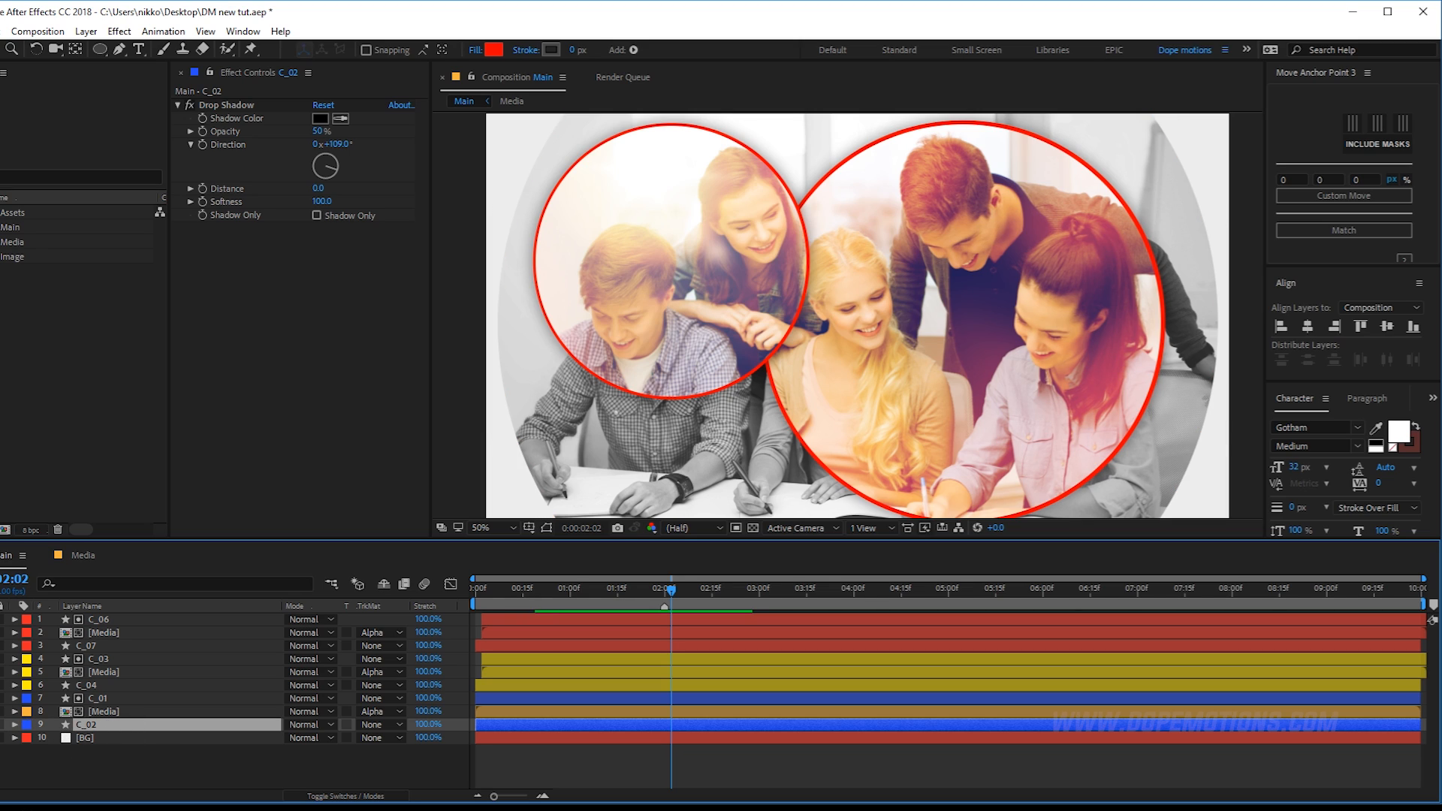
click(0, 725)
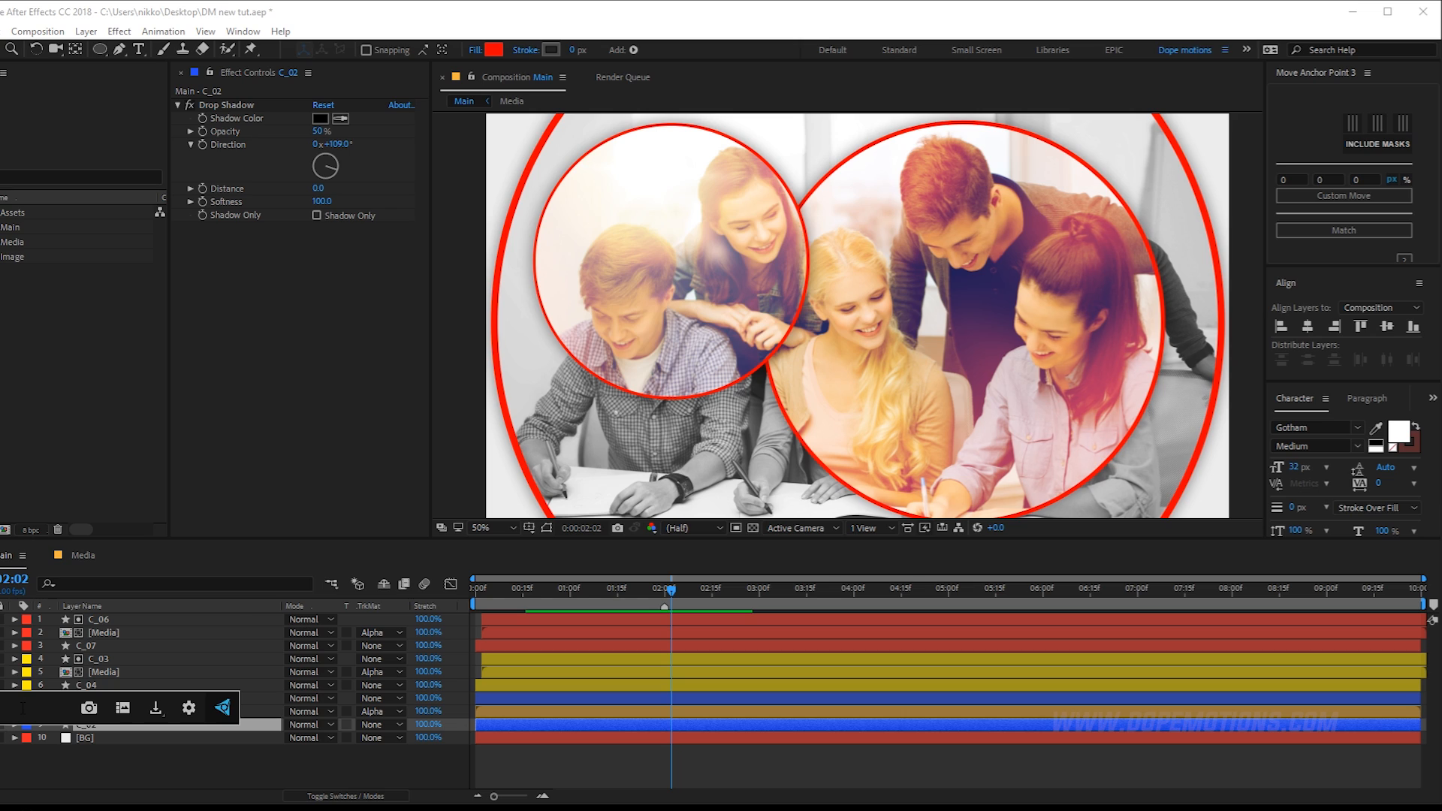
text(ramp)
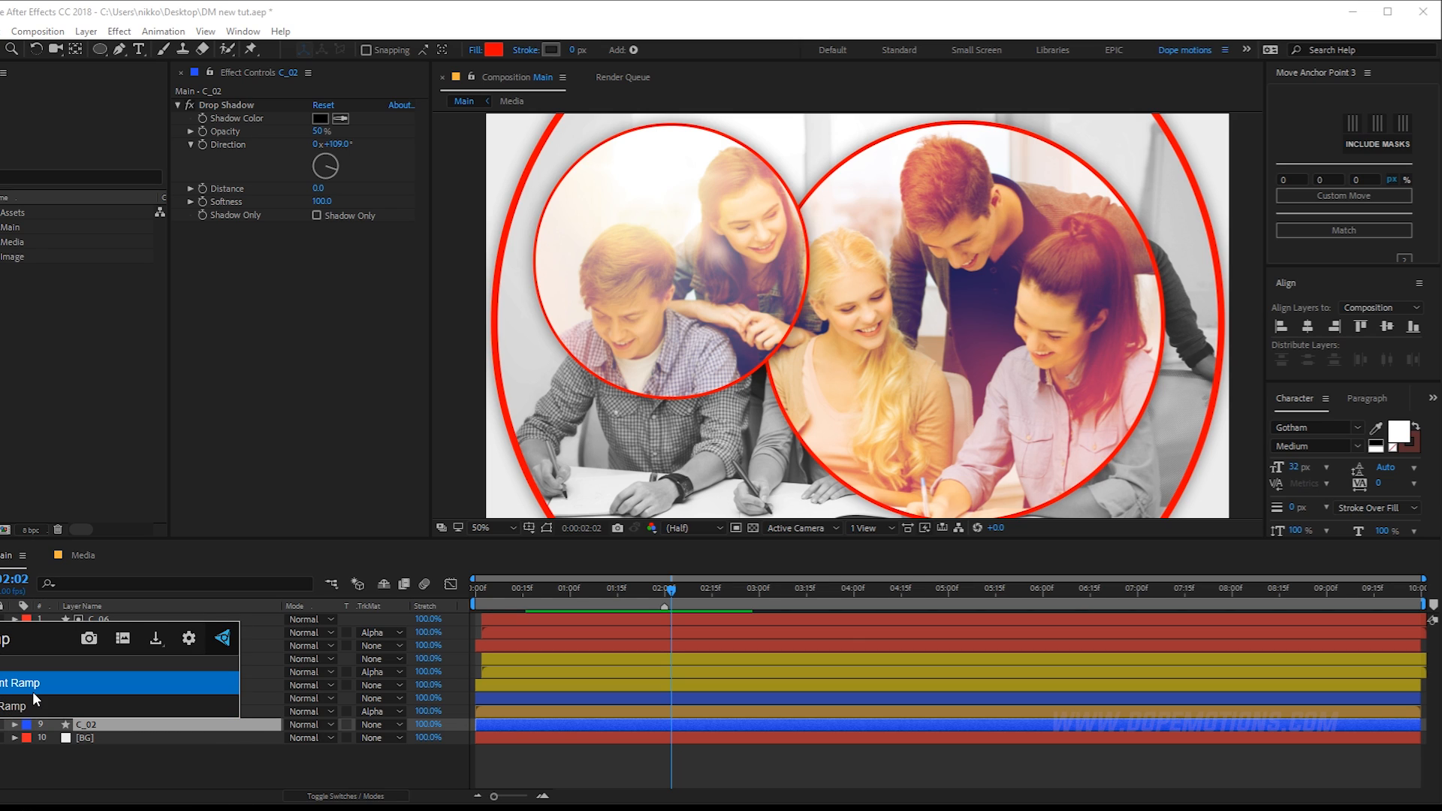
click(29, 686)
click(223, 106)
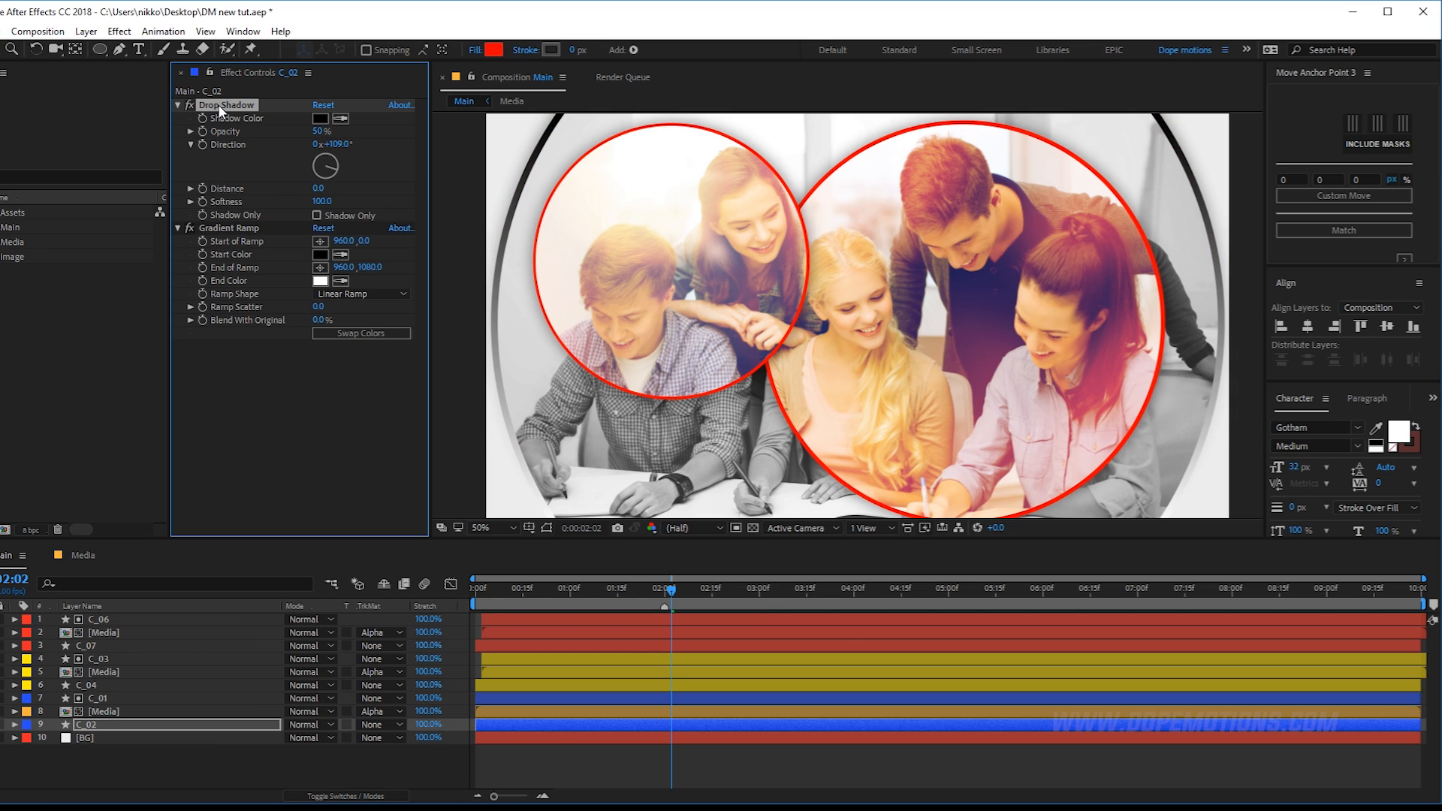
drag(220, 110, 257, 353)
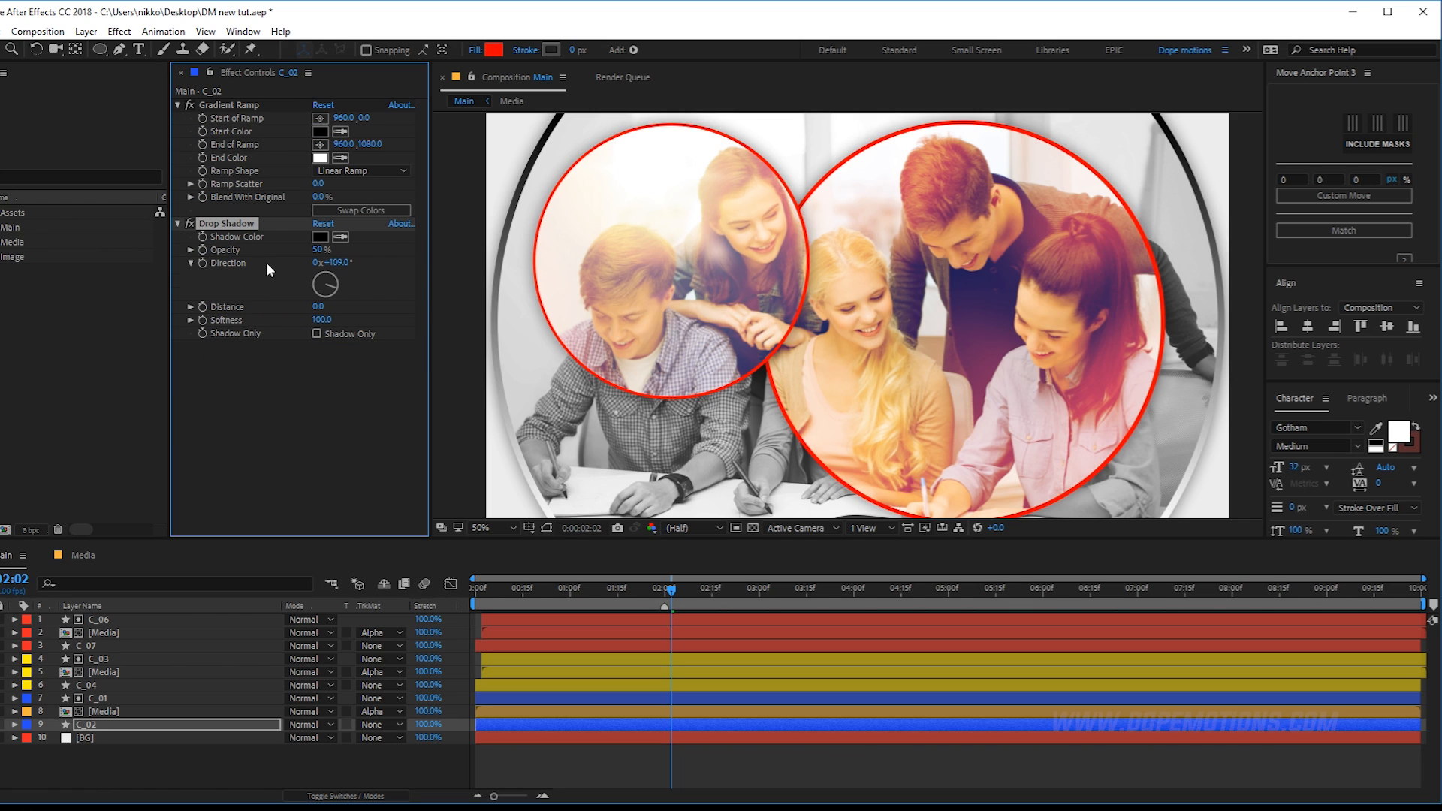
Set the Start Color of C_02's Gradient Ramp to pink.
click(320, 131)
drag(336, 344, 330, 314)
click(266, 303)
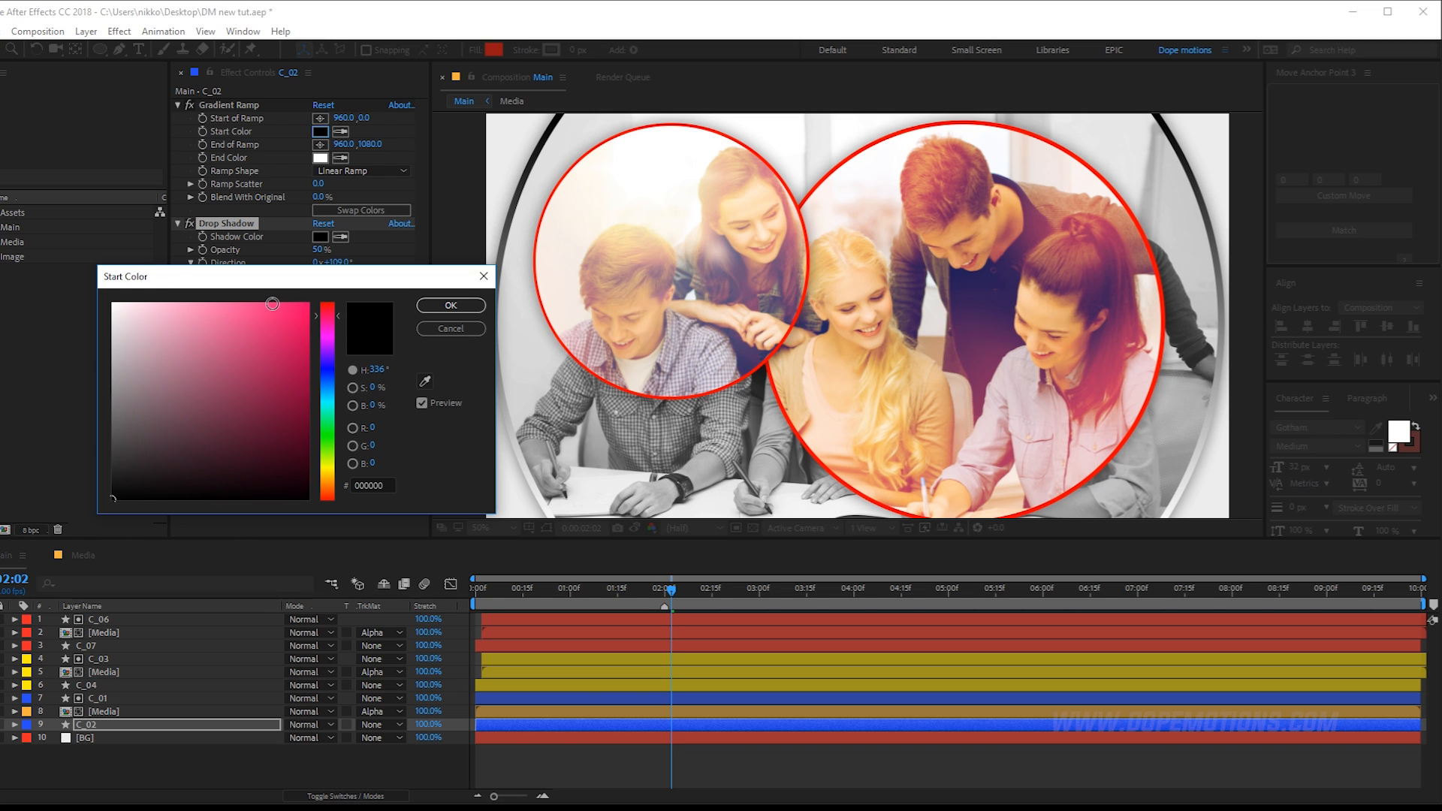
click(433, 308)
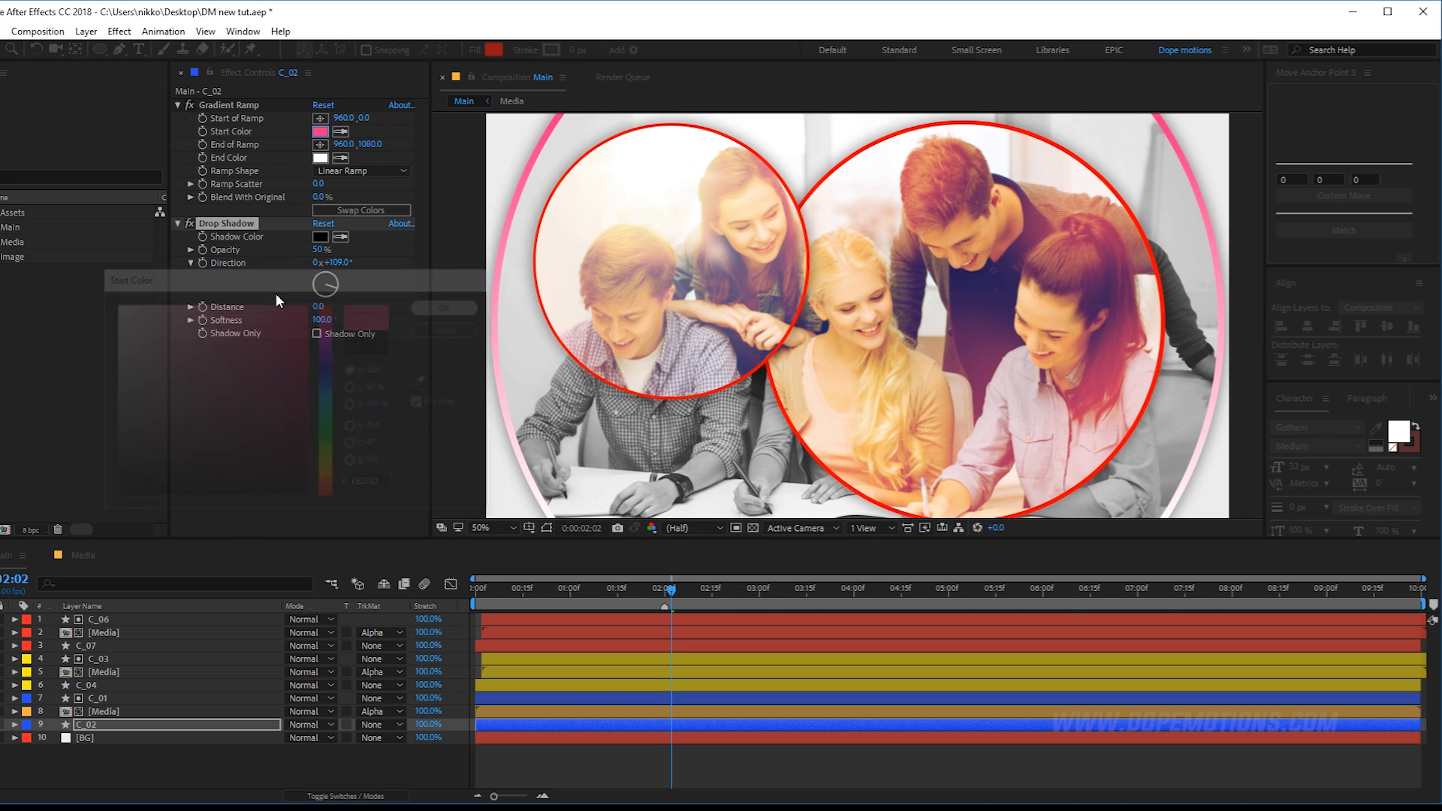
Set the End Color of C_02's Gradient Ramp to blue-violet 4A25D2.
click(320, 158)
drag(316, 345, 327, 343)
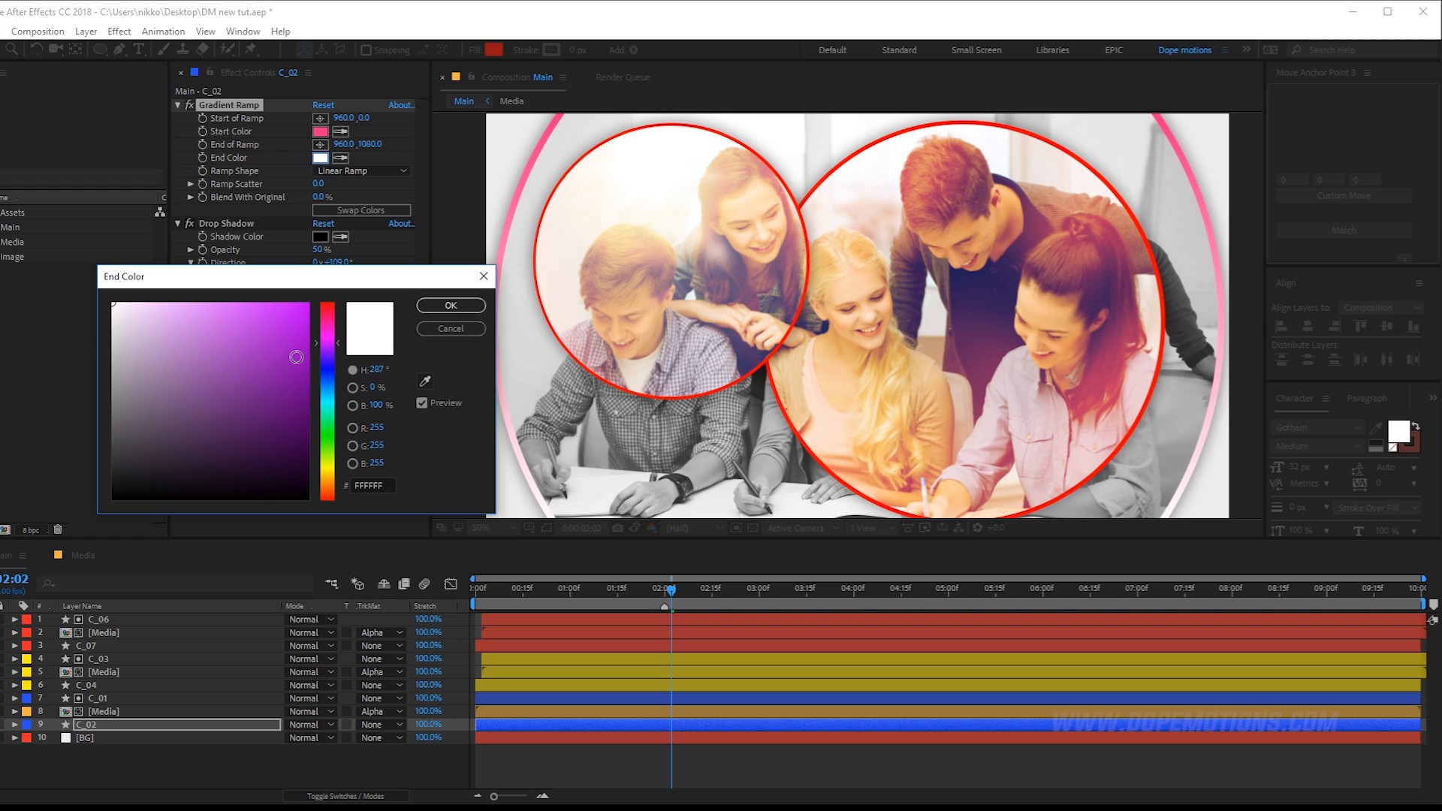
click(319, 401)
click(275, 337)
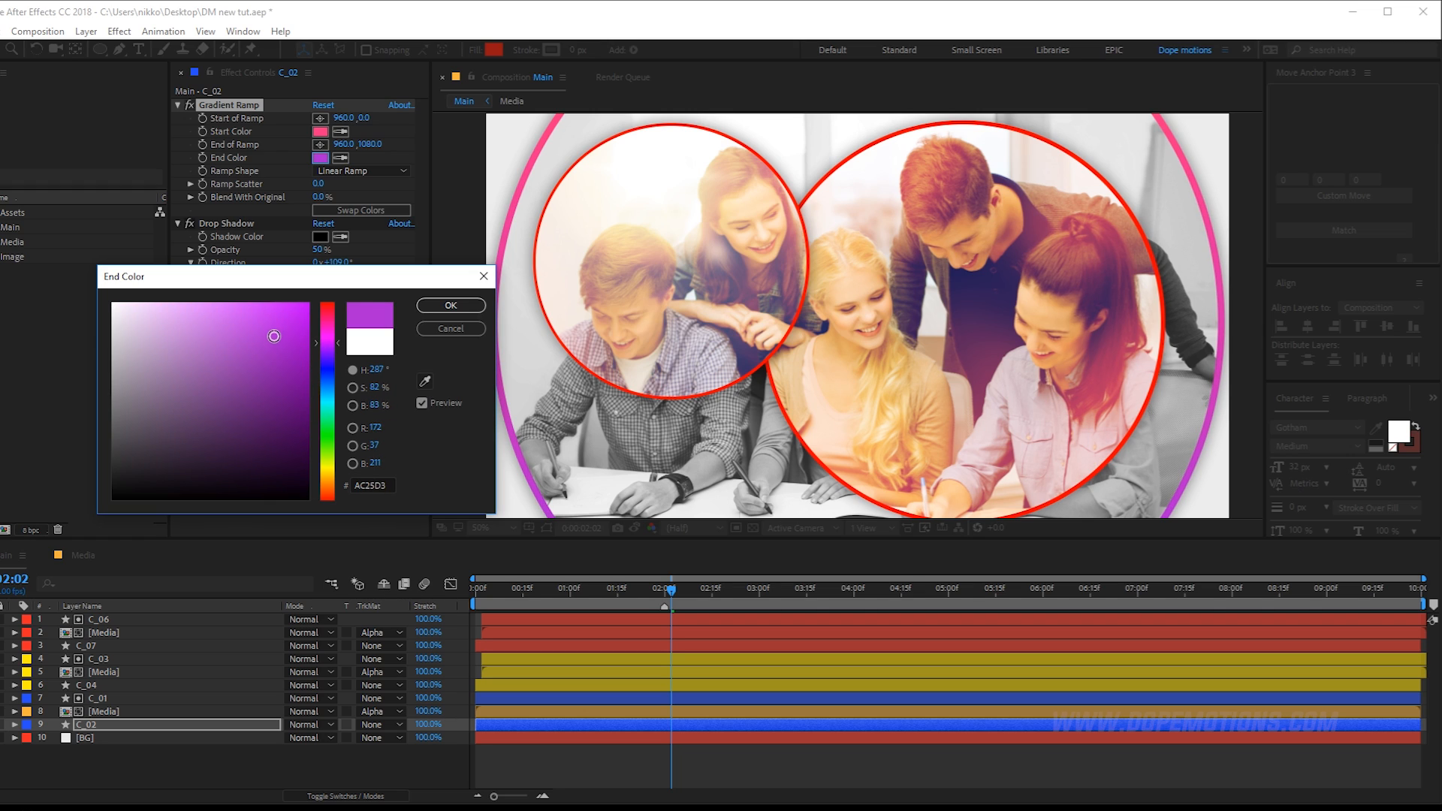
drag(318, 335, 335, 363)
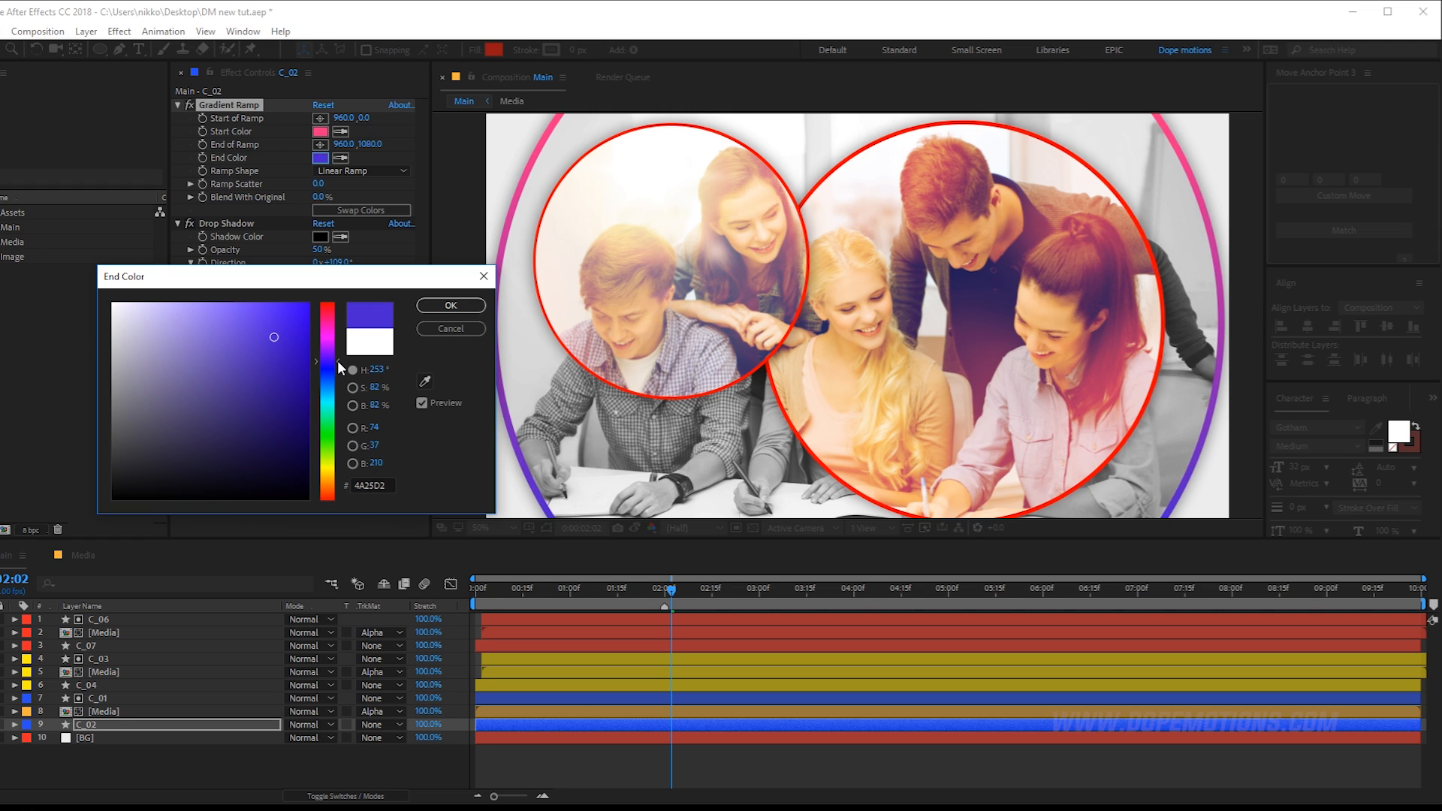
click(451, 305)
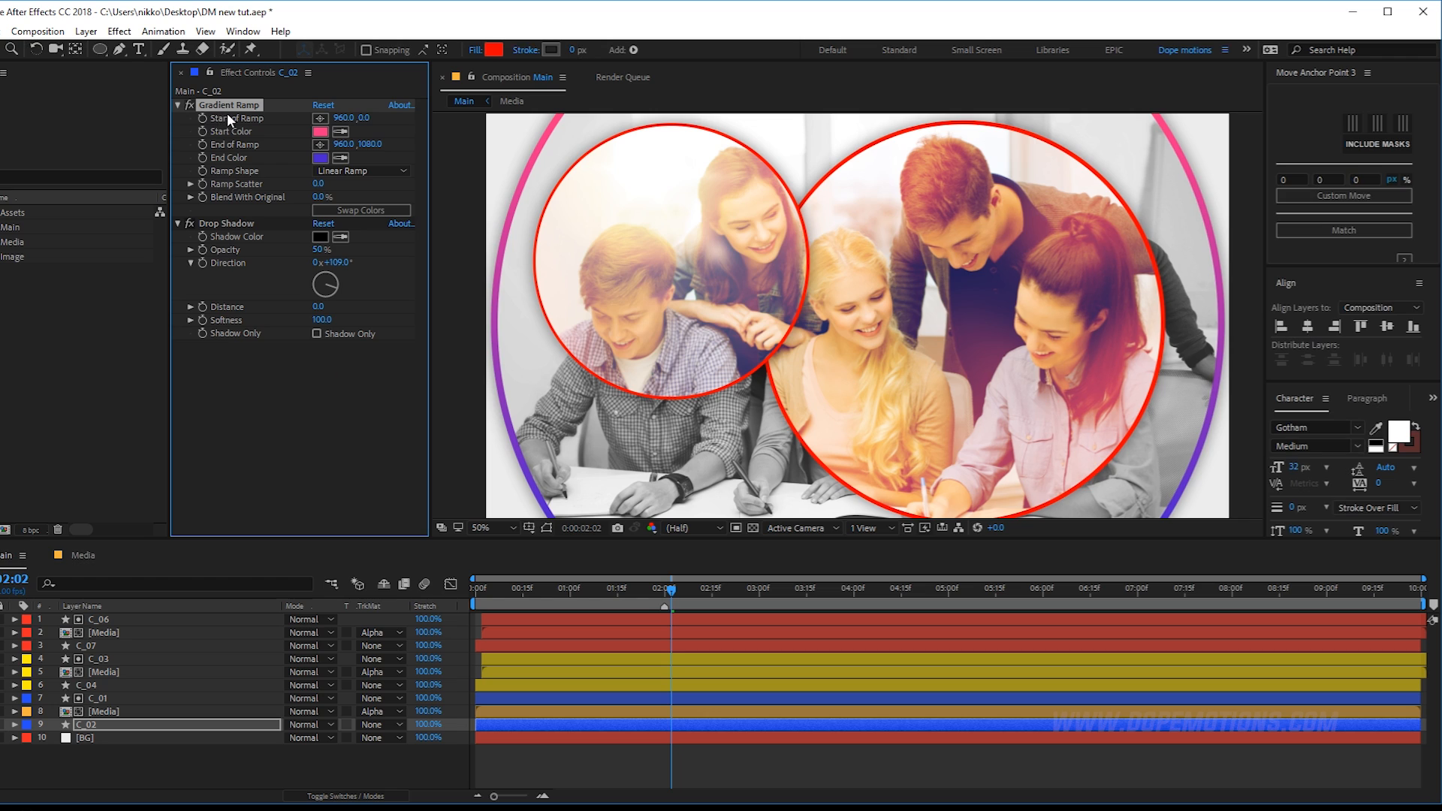
Copy C_02's Gradient Ramp onto C_04 and C_07, and scrub to 1:29 to check the coloured rings.
click(106, 701)
click(98, 683)
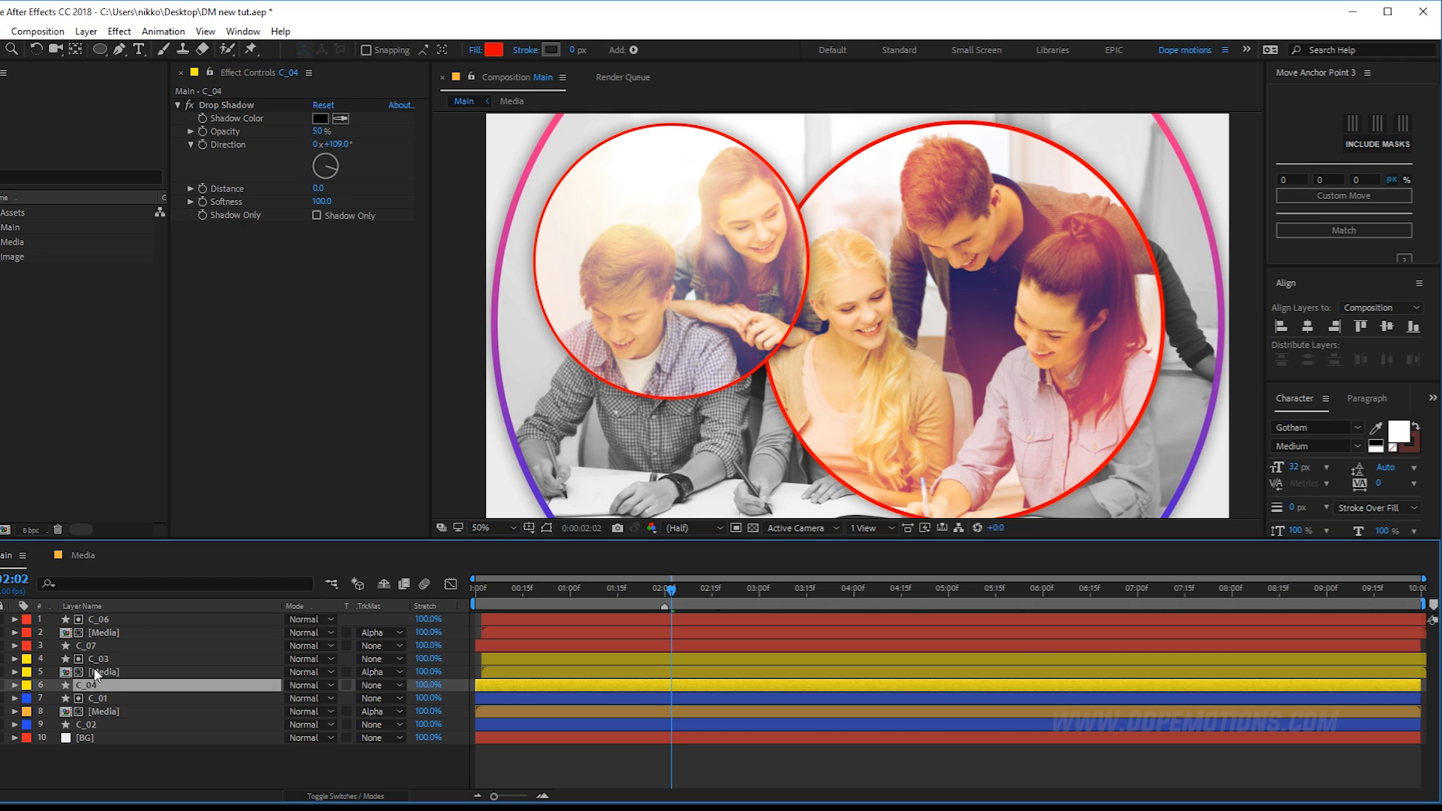
key(ctrl+v)
click(102, 645)
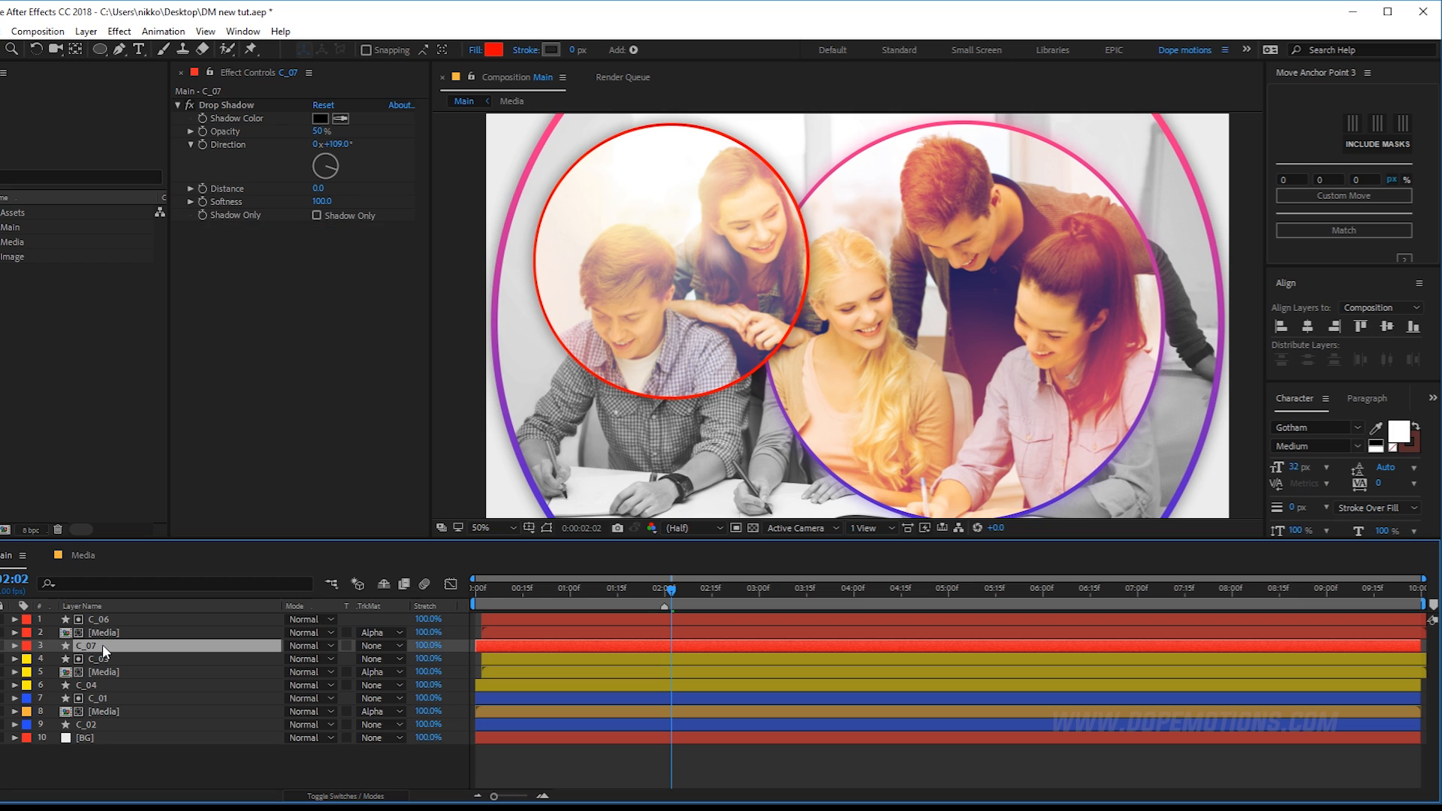
key(ctrl+v)
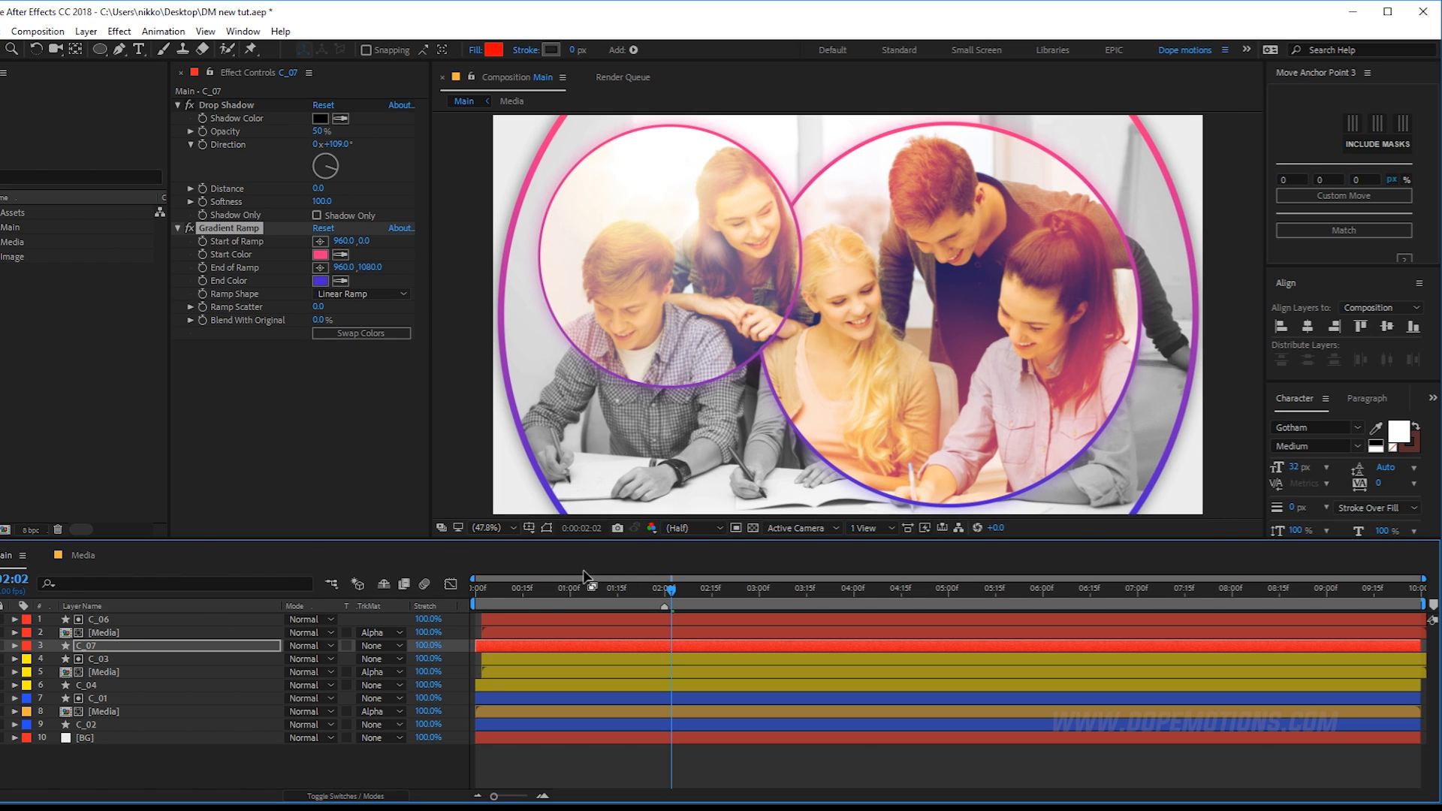
click(524, 590)
drag(523, 588, 661, 599)
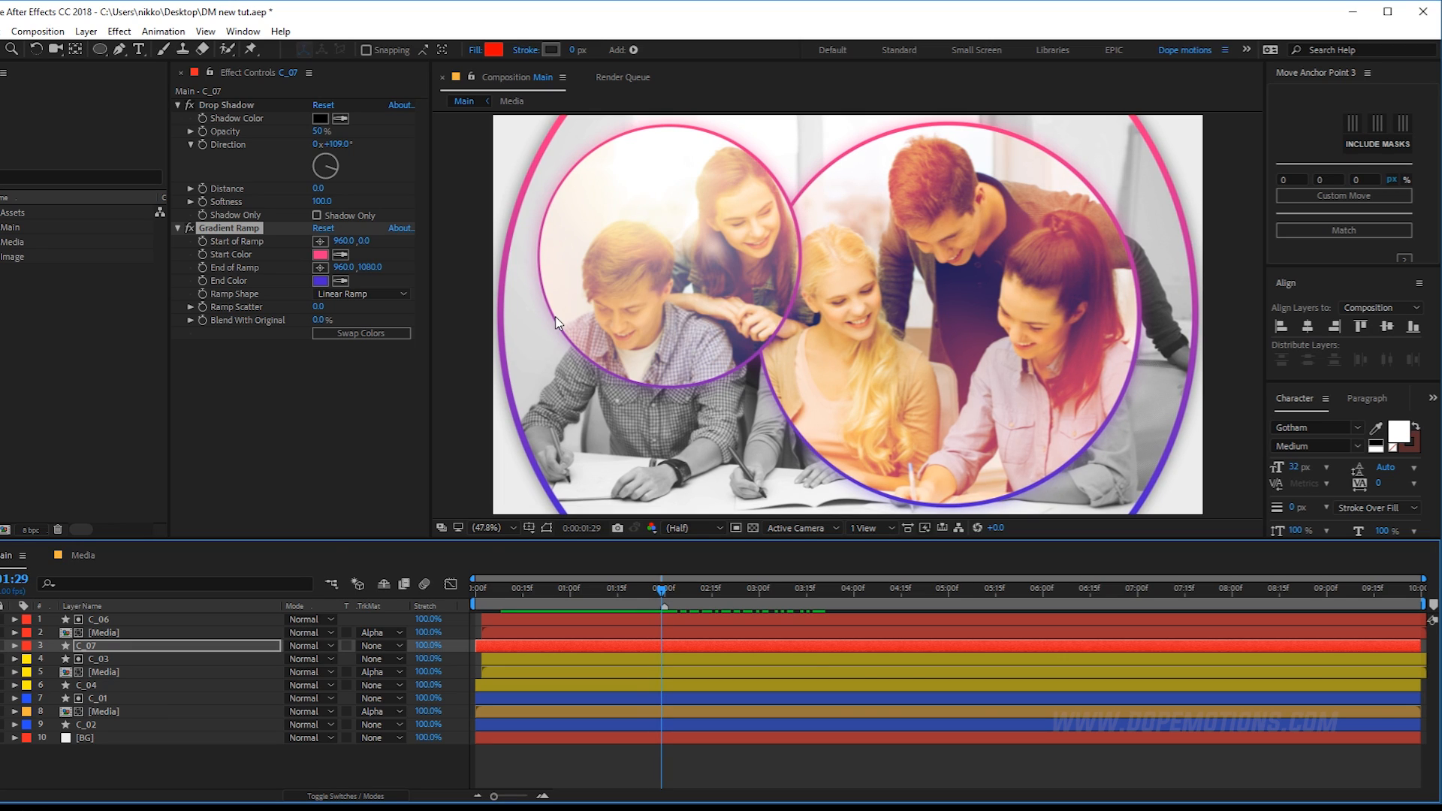
Add a text layer over the smaller upper circle reading "STYLISH SLIDESHOW" on two lines.
click(107, 770)
click(138, 50)
click(649, 293)
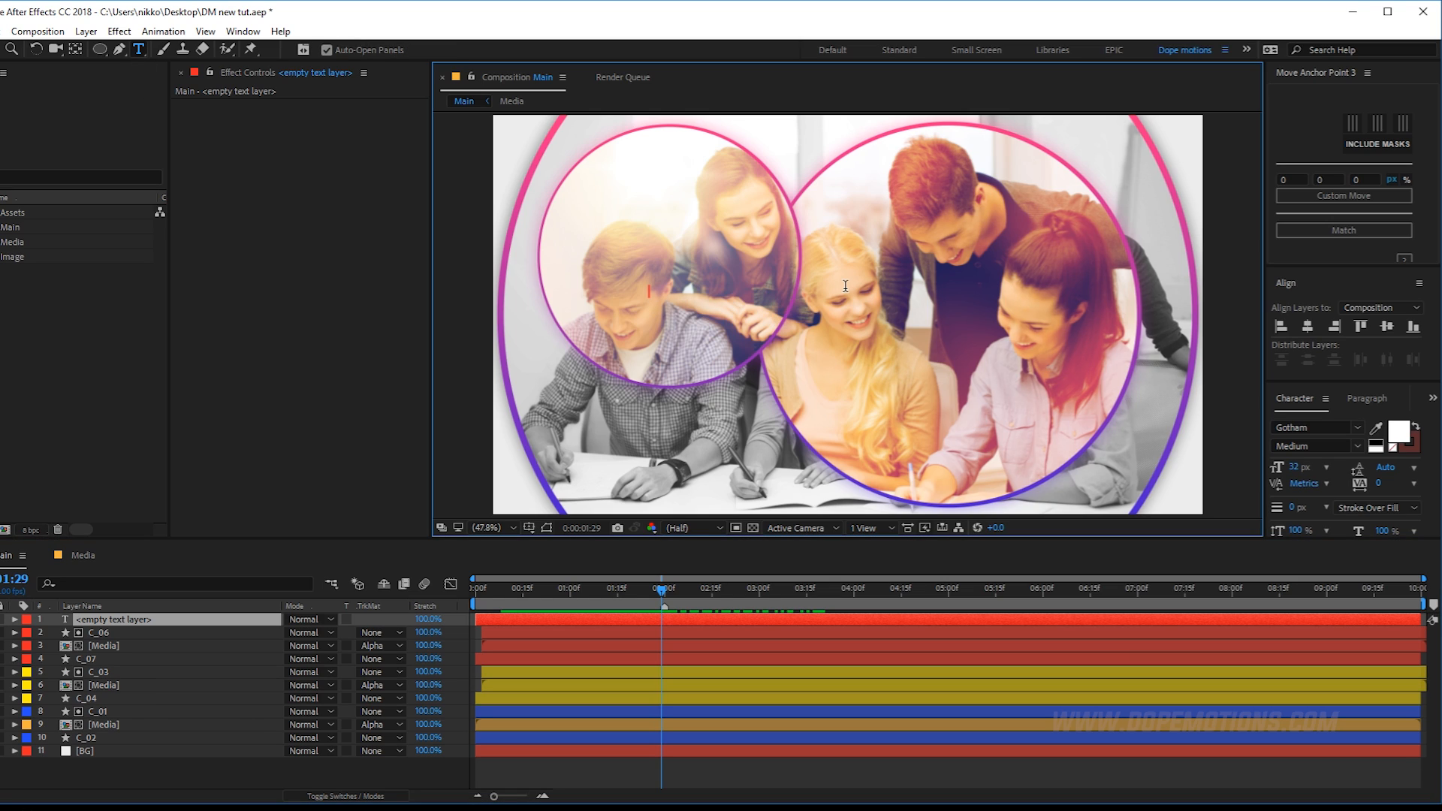
text(STYLISH )
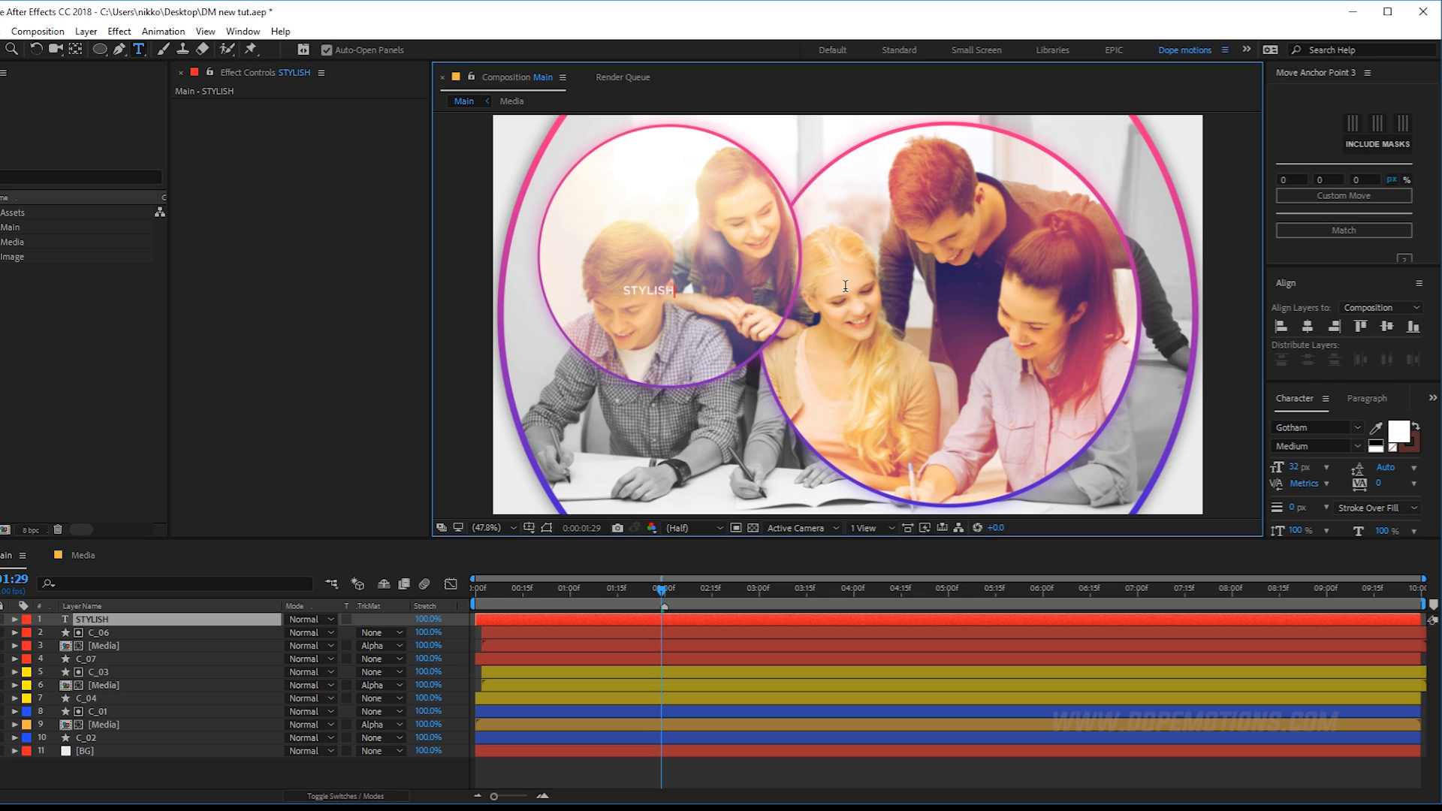
text(SLIDESHOW)
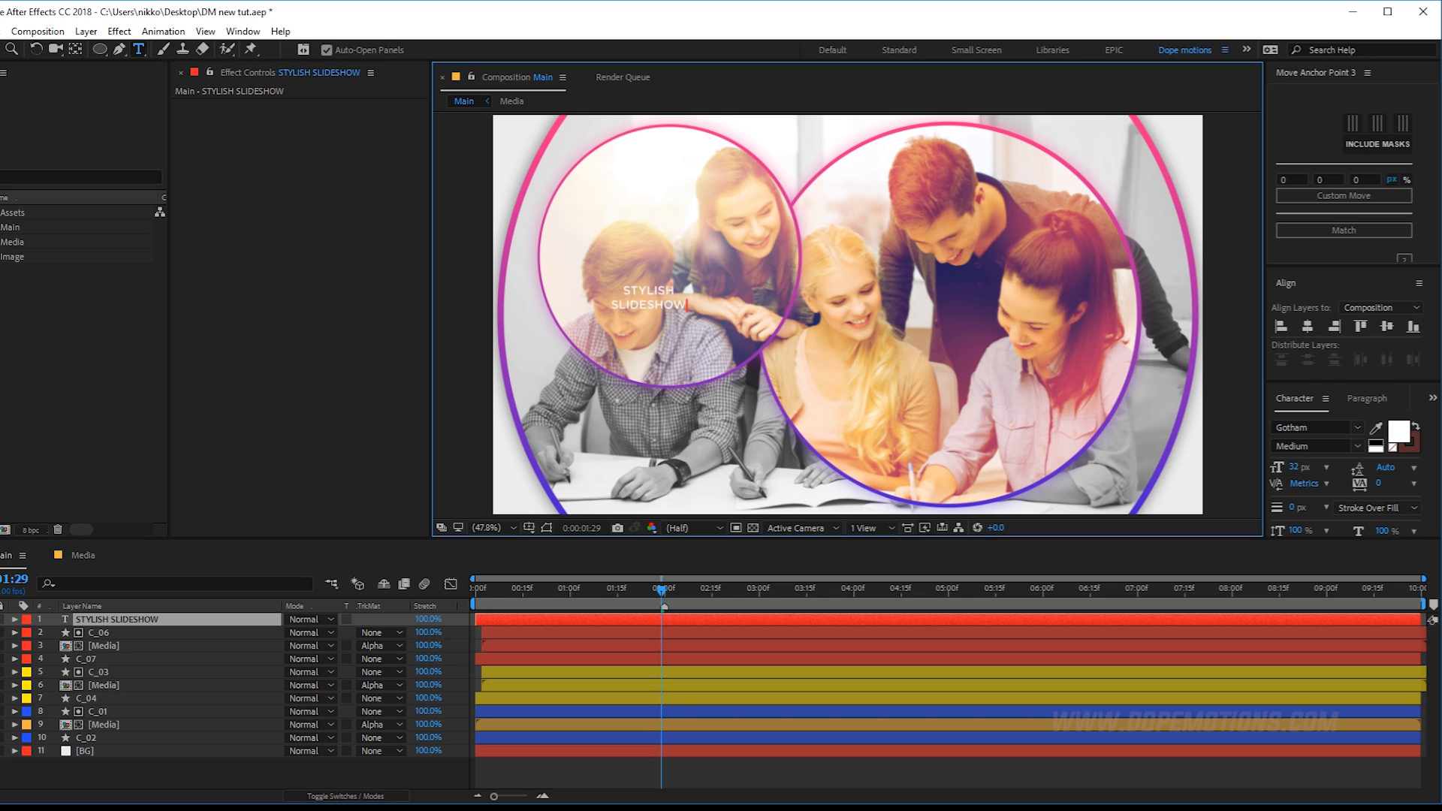
click(0, 49)
Style the title in Gotham Ultra Italic at 107 px with 94 px leading.
drag(1292, 467, 1340, 466)
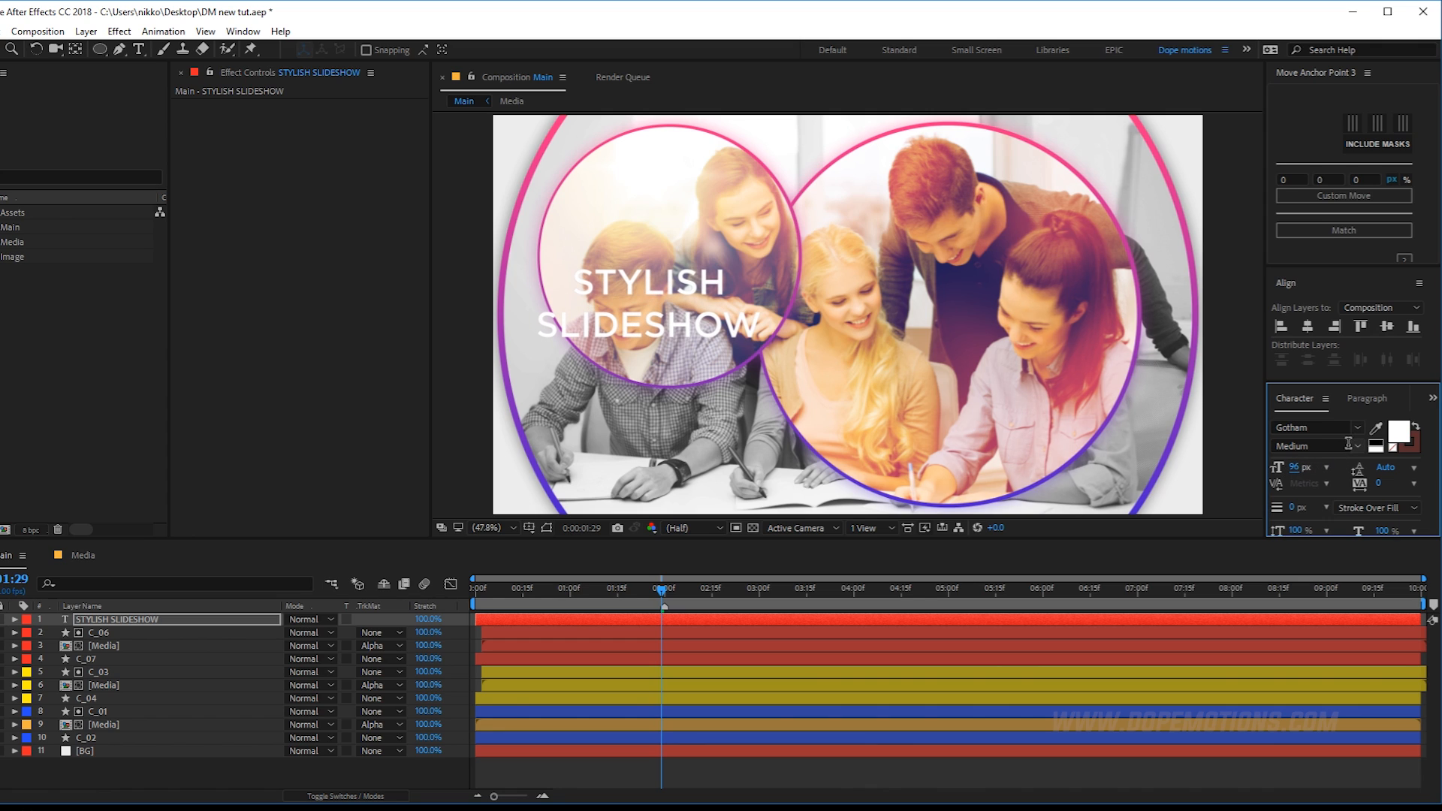
click(1348, 444)
click(1336, 685)
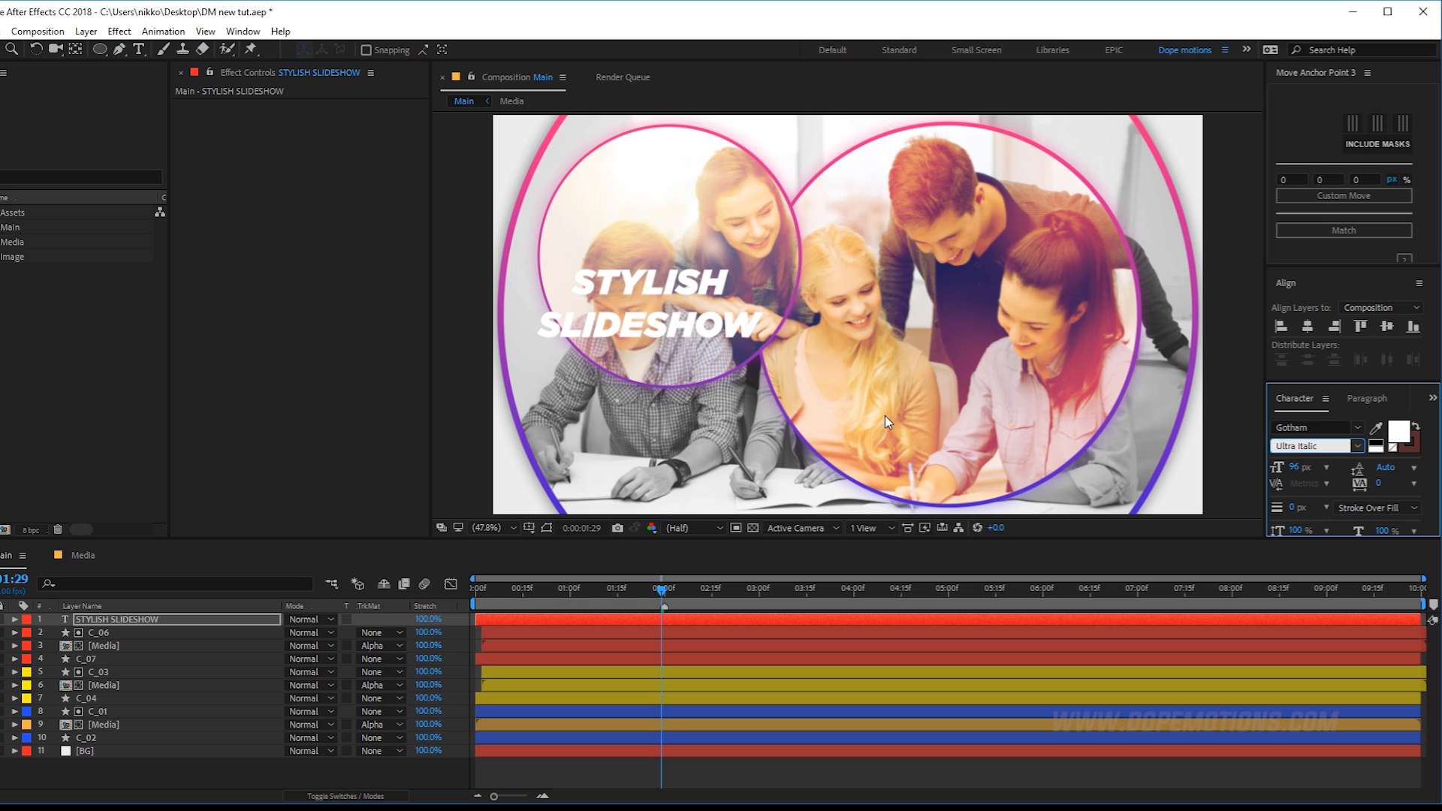
drag(1296, 476, 1373, 467)
Move the title to the lower left of the frame, aligning it with temporarily shown Title/Action Safe guides.
drag(825, 380, 819, 368)
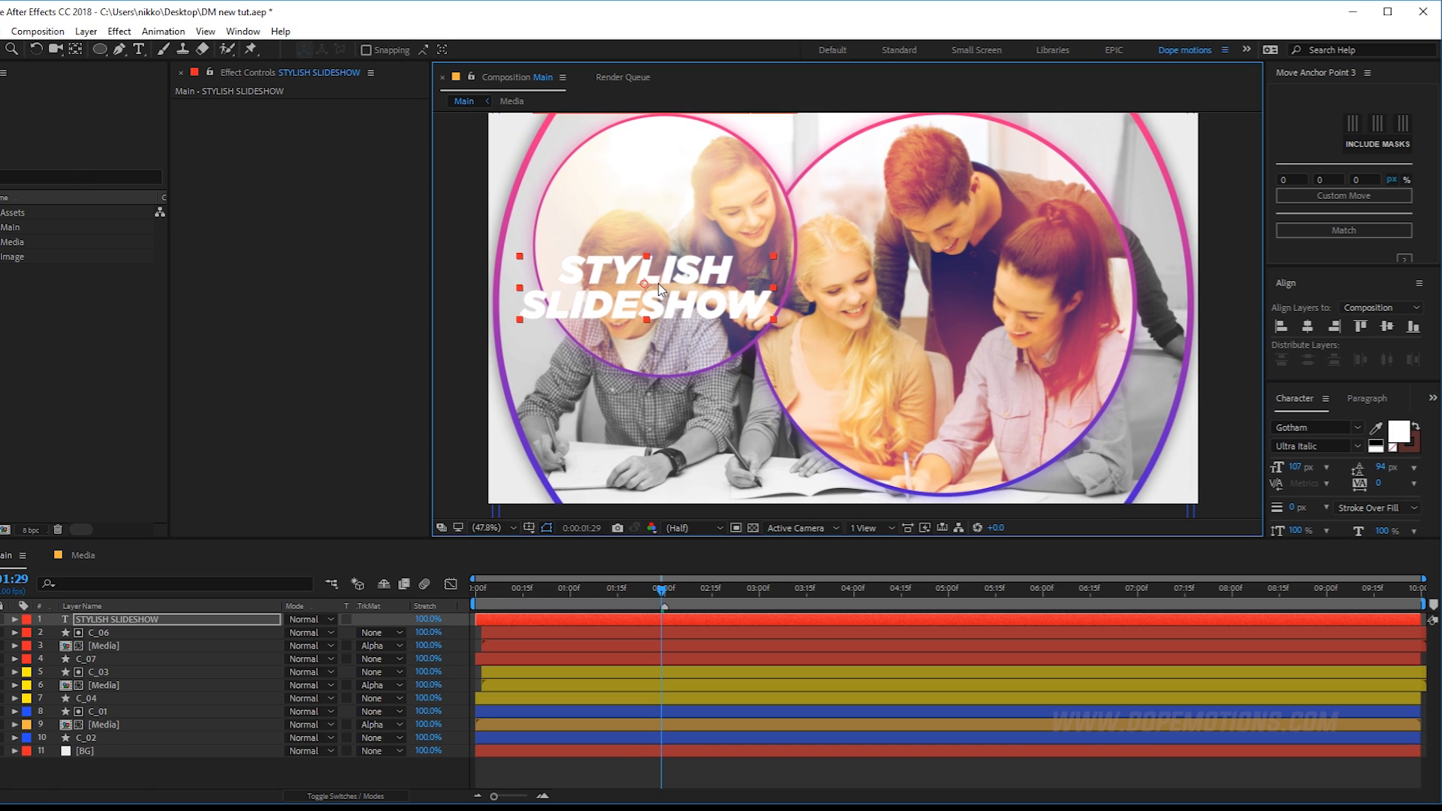
drag(663, 276, 699, 411)
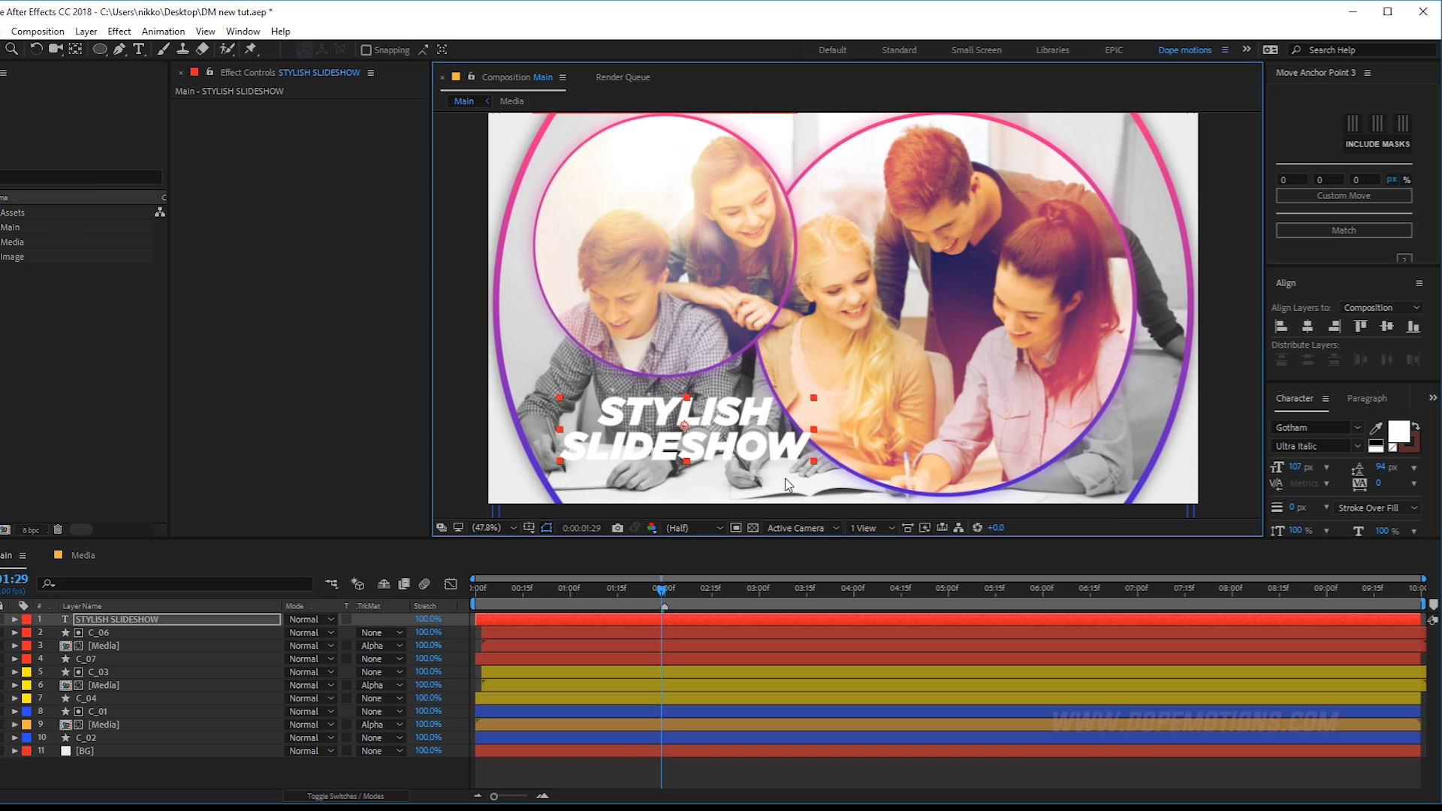
click(546, 527)
click(578, 545)
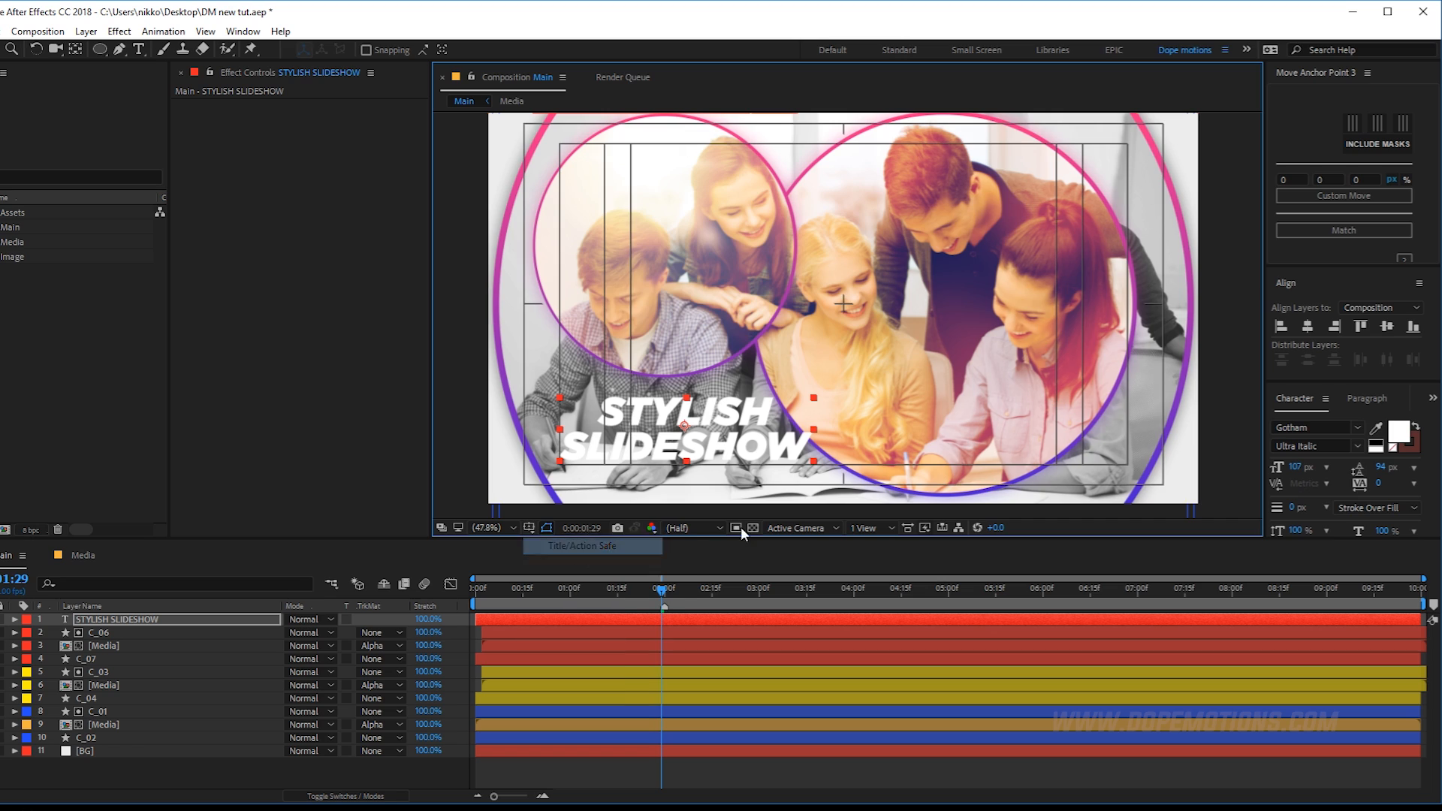
drag(682, 427, 685, 430)
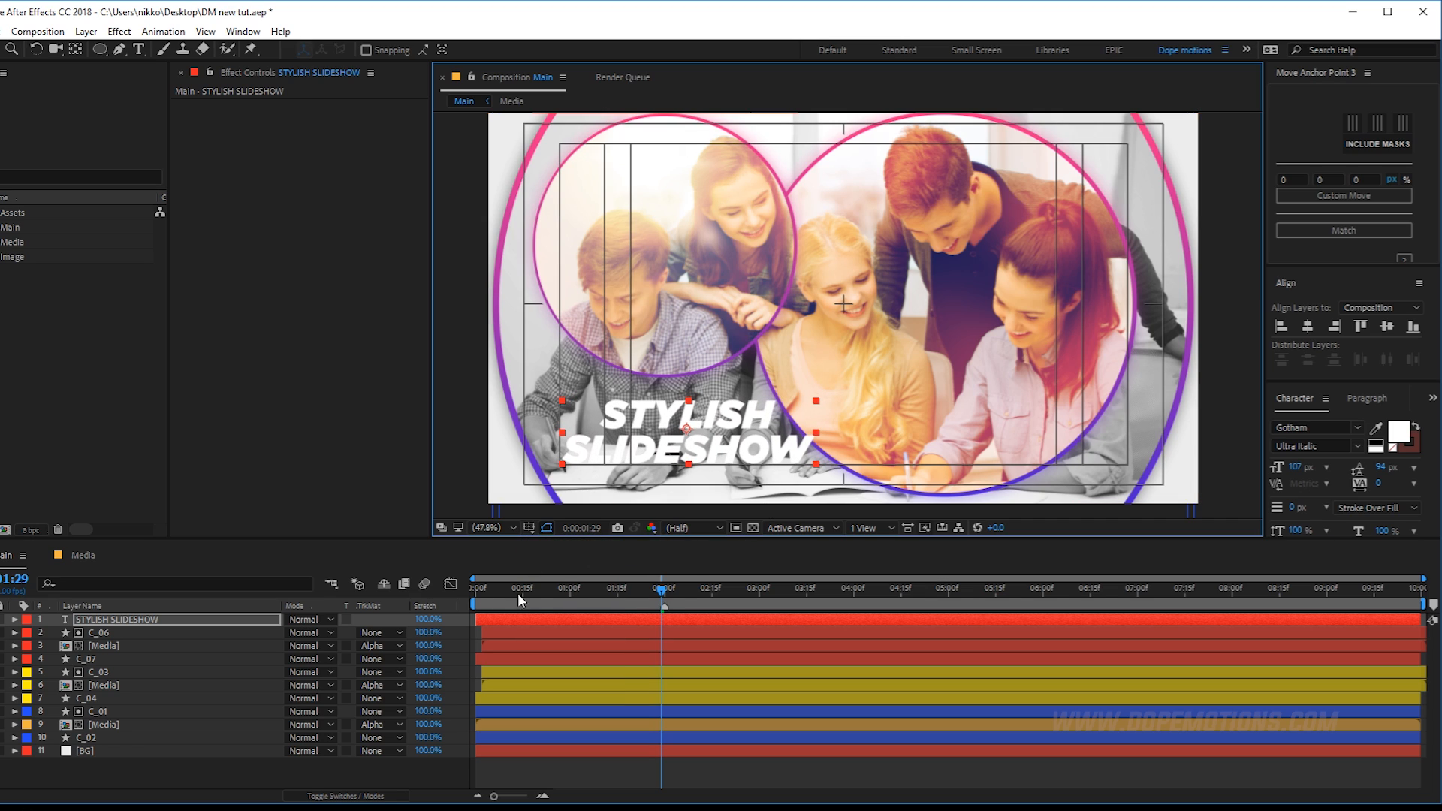
click(531, 527)
click(578, 546)
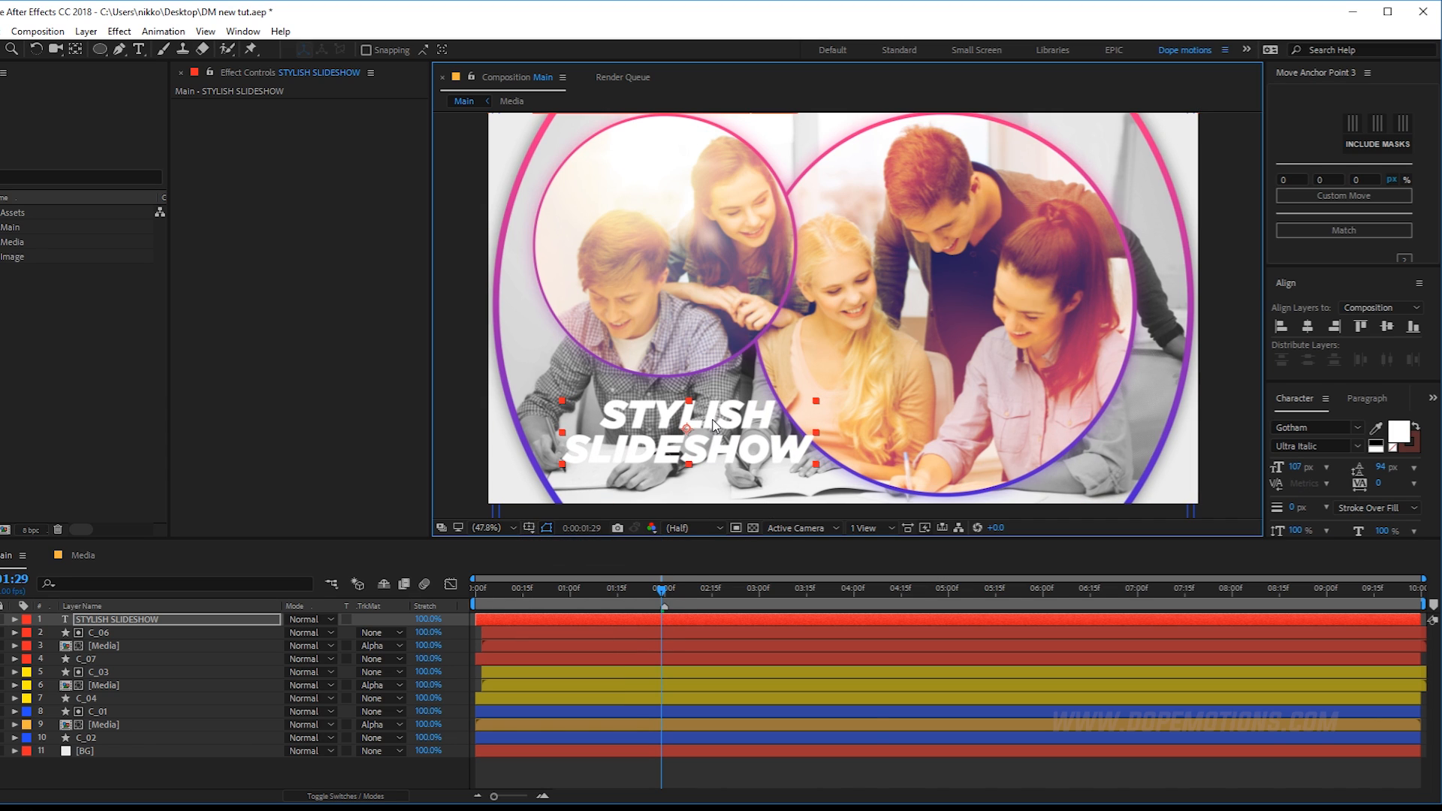
click(151, 762)
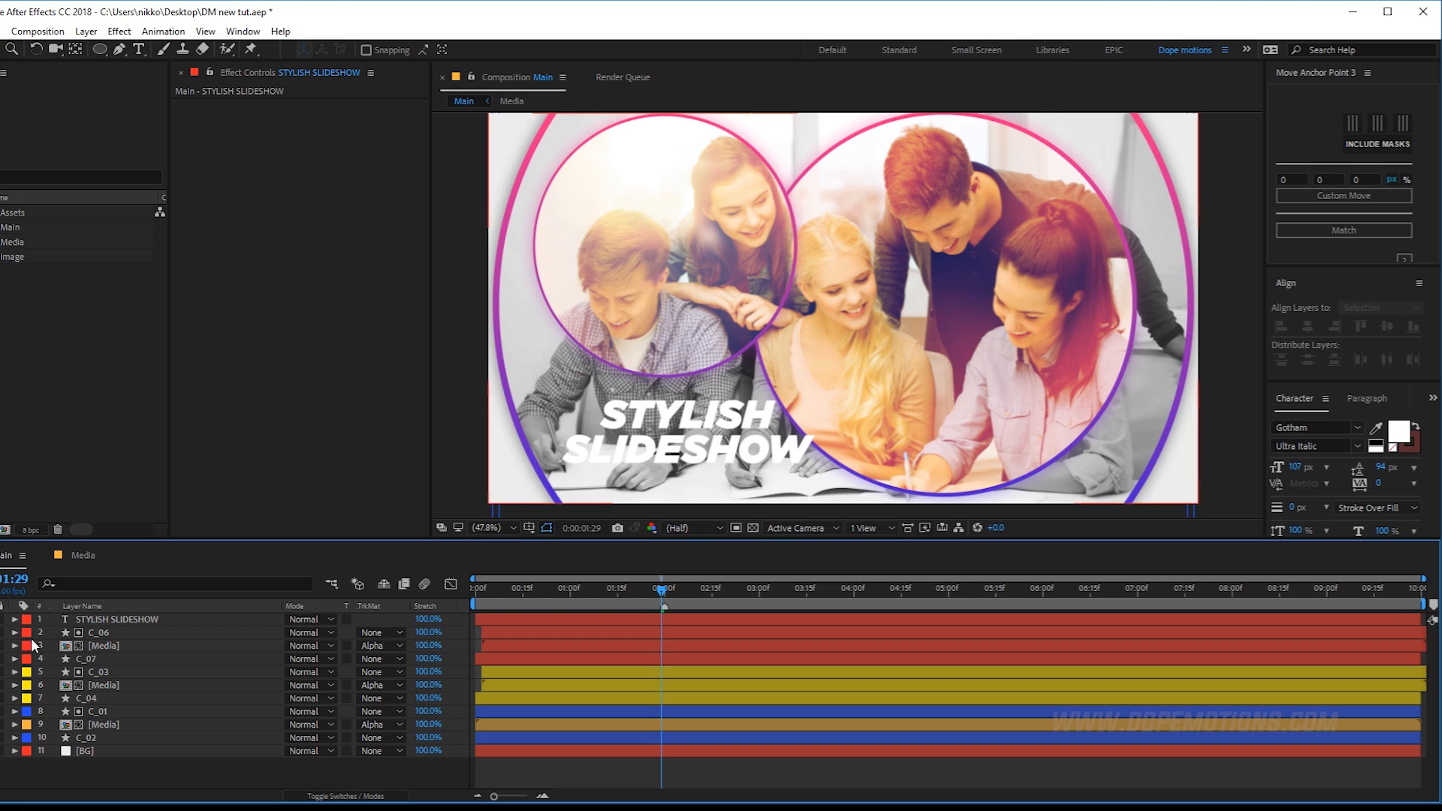
At 2:00, duplicate the title, place the copy beneath the original layer, and enlarge it to 249 px with 190 px leading.
click(128, 622)
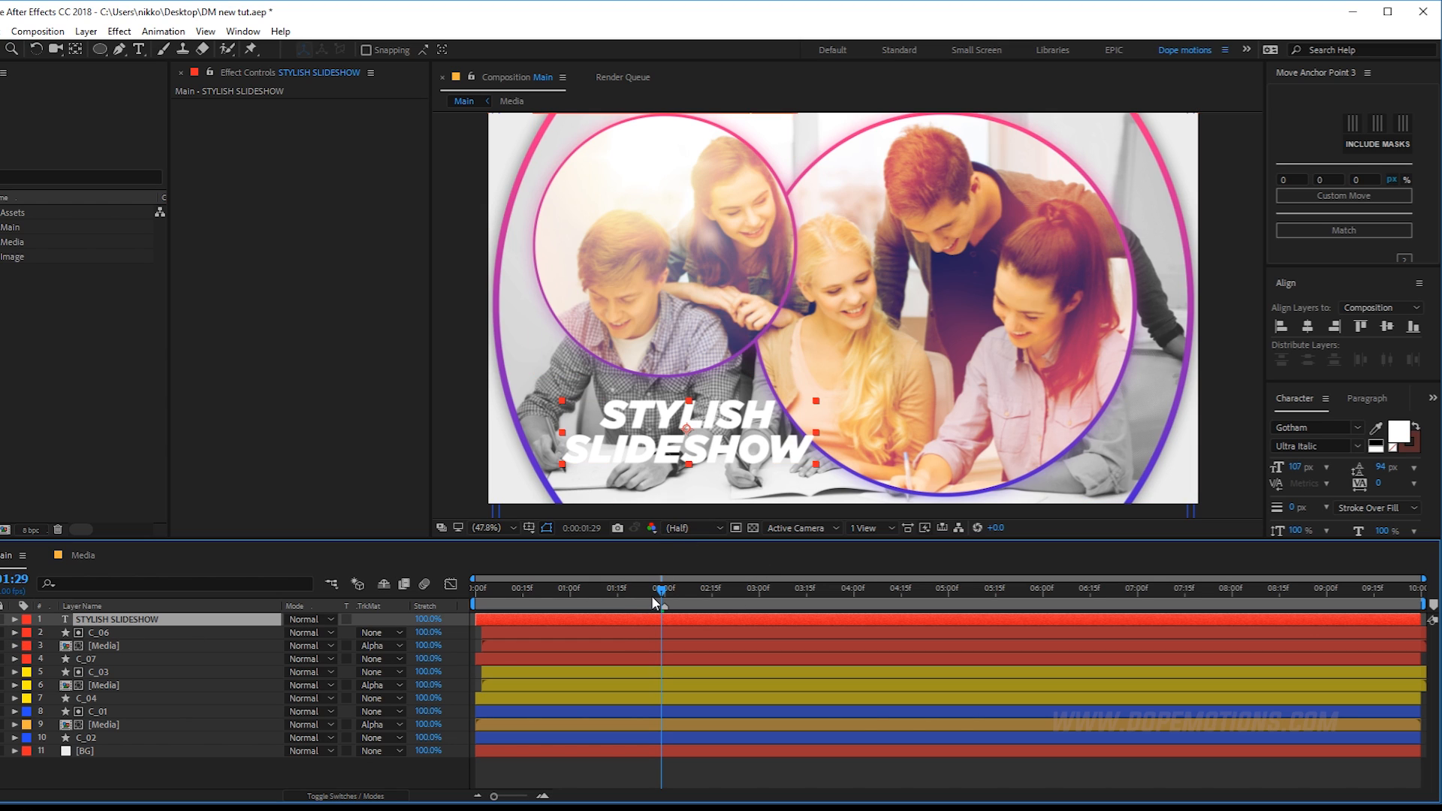
drag(662, 597, 667, 597)
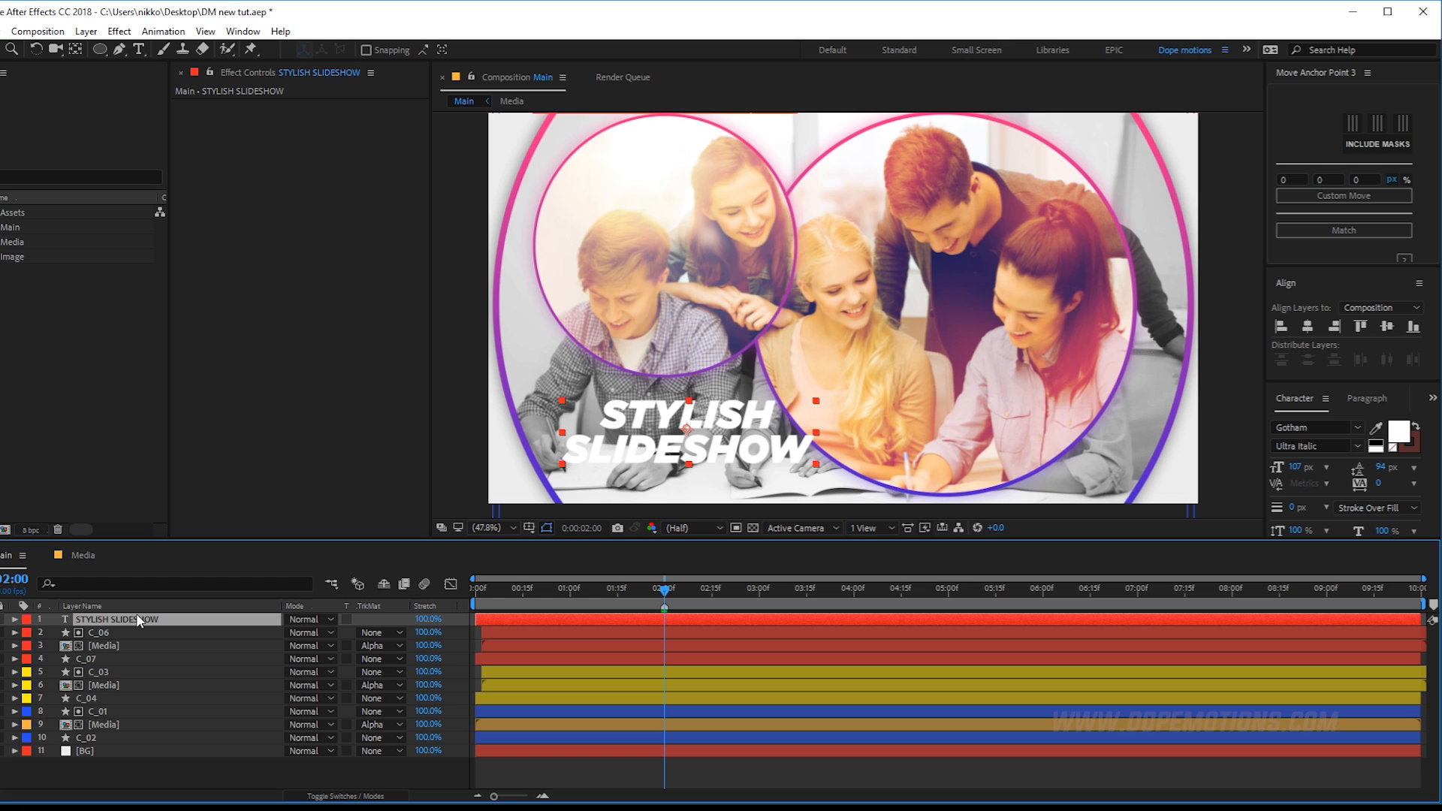
key(ctrl+d)
drag(110, 622, 113, 637)
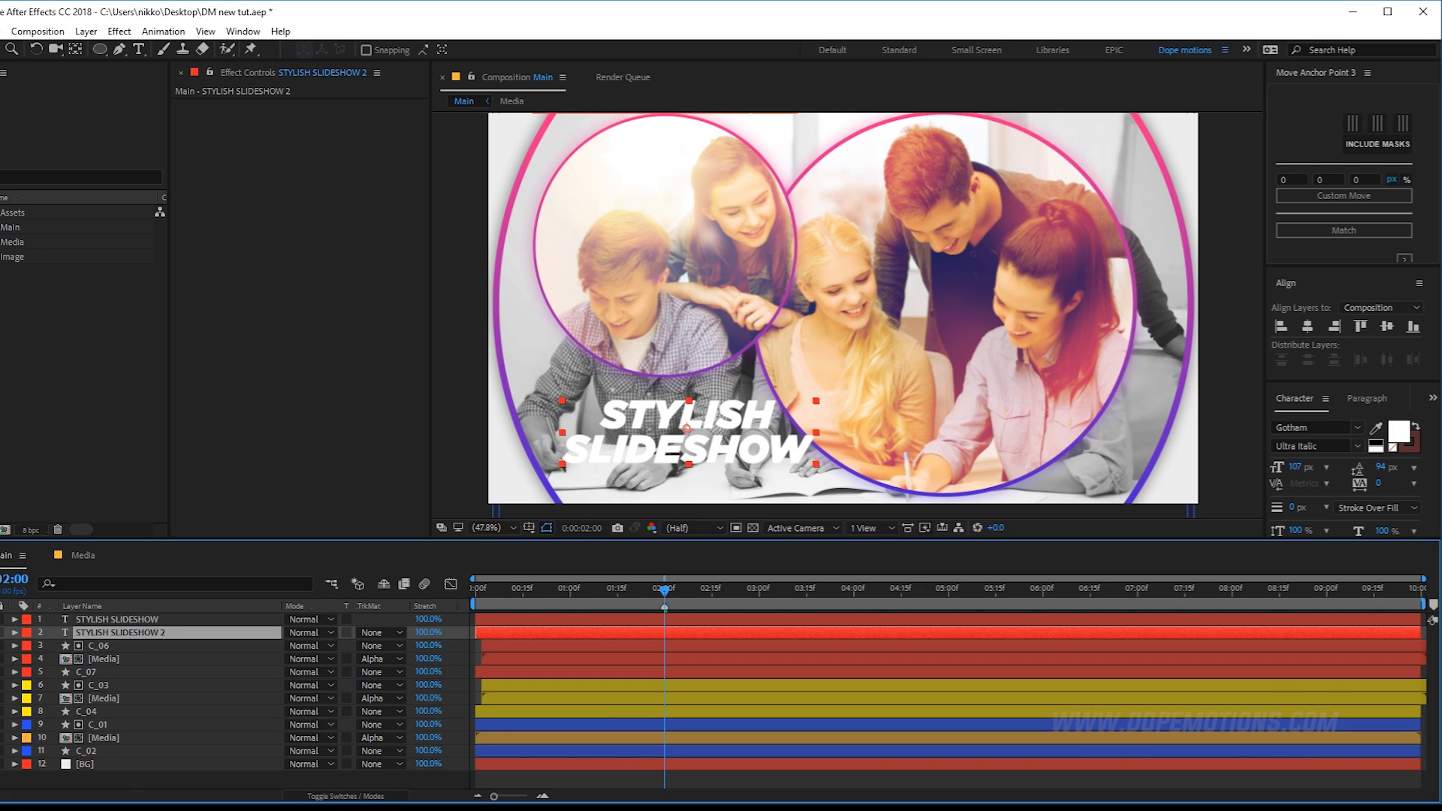
drag(1297, 467, 1433, 442)
drag(661, 399, 660, 400)
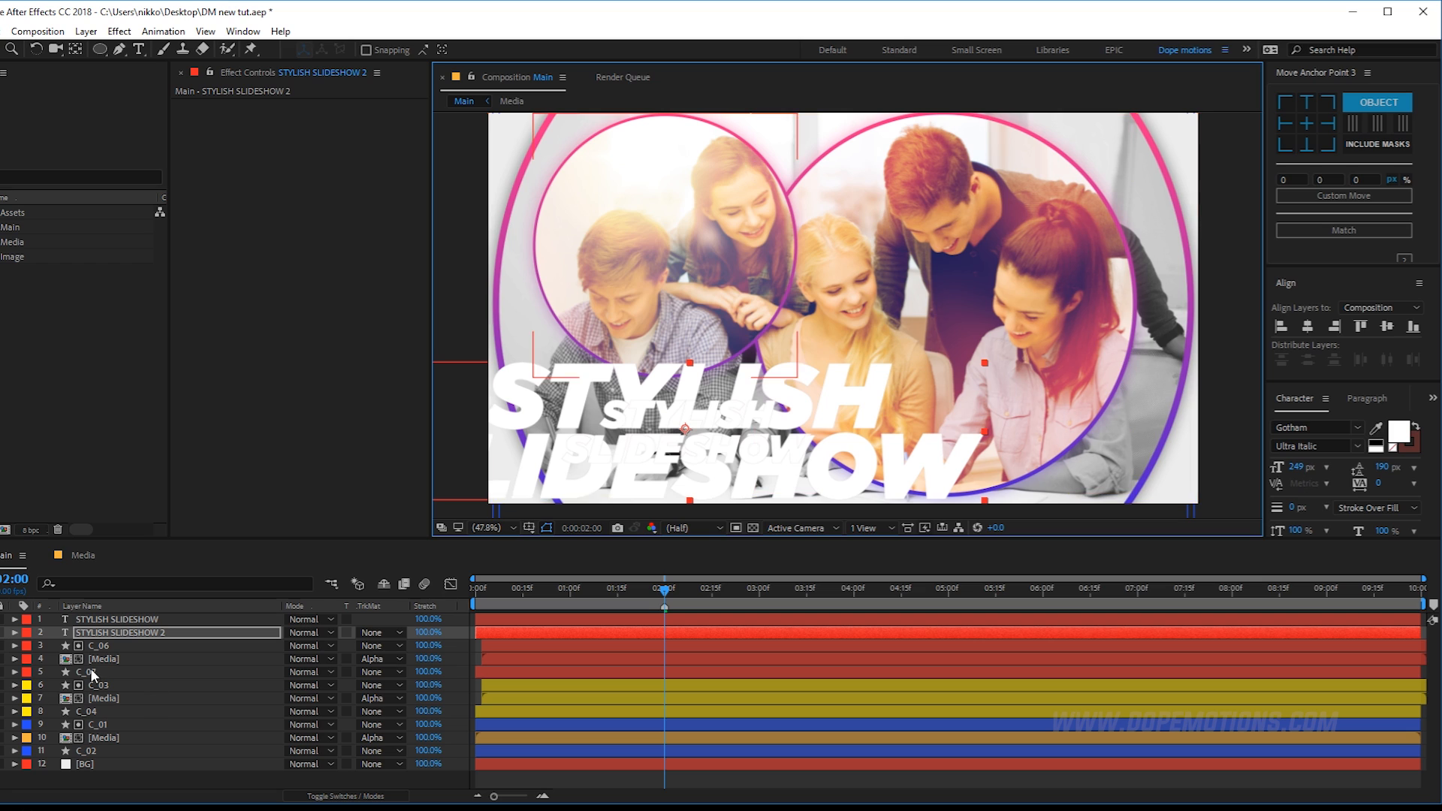
Set the Opacity of the enlarged title copy to 62%.
click(301, 633)
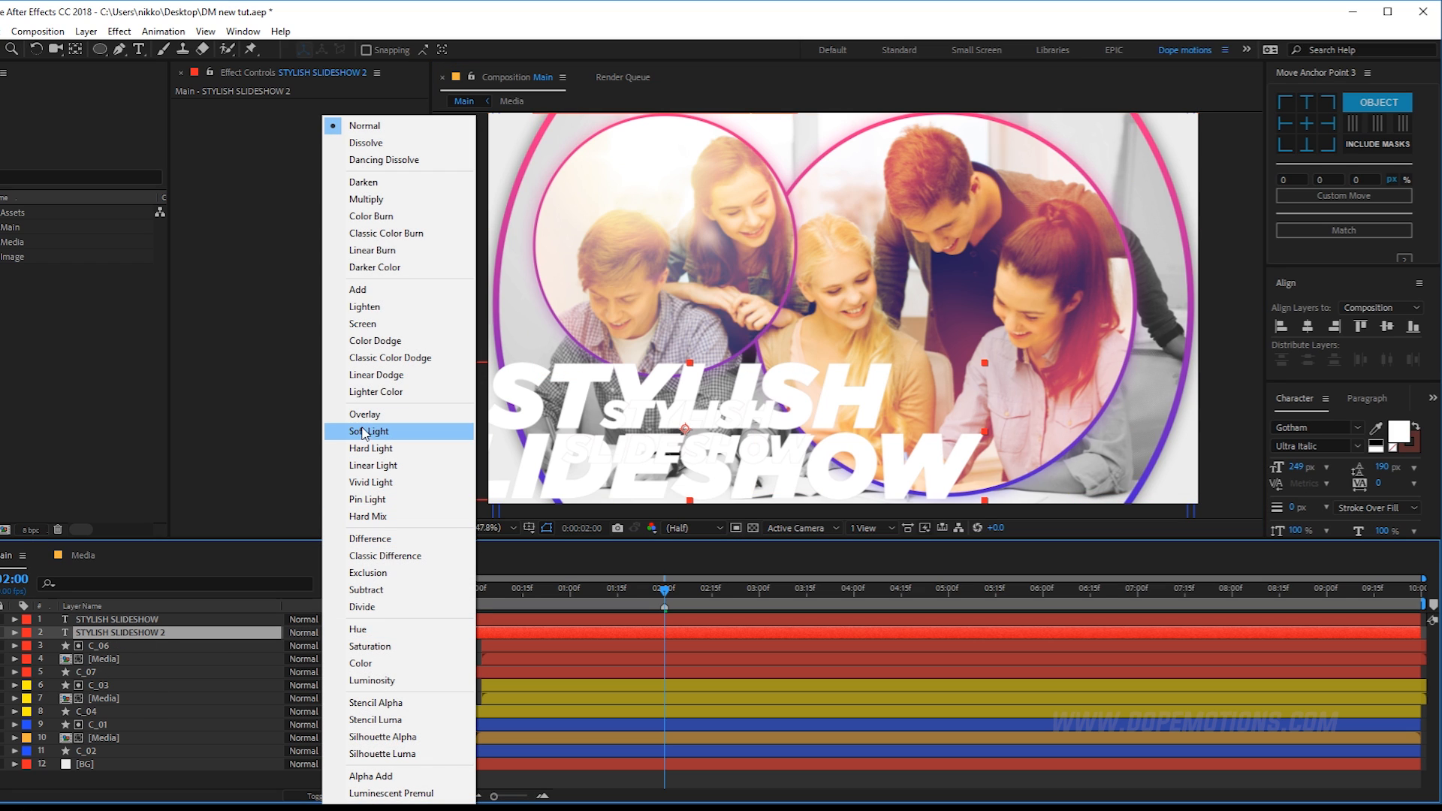
click(120, 633)
key(t)
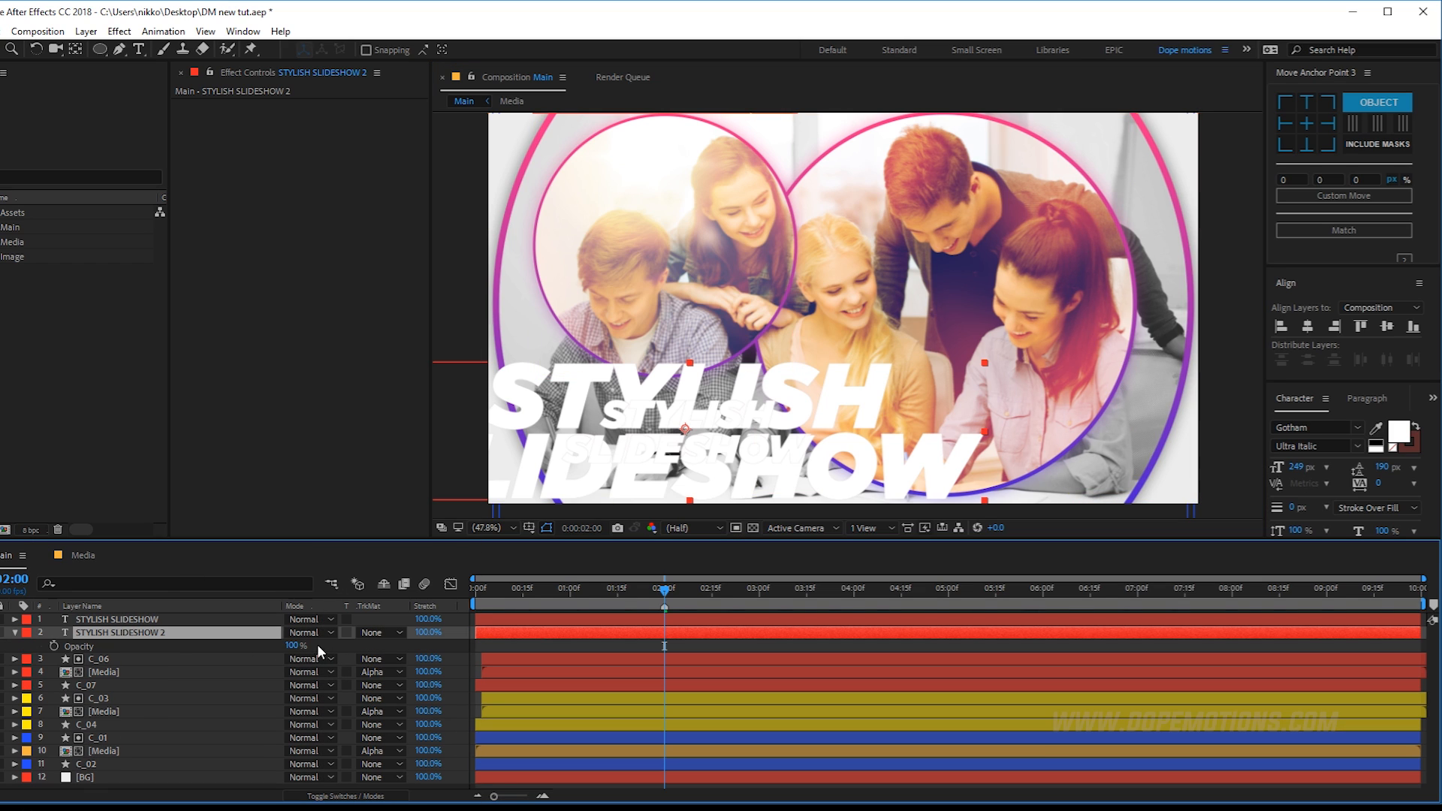
mouse_move(296, 643)
mouse_down()
mouse_move(256, 649)
mouse_move(274, 649)
mouse_up()
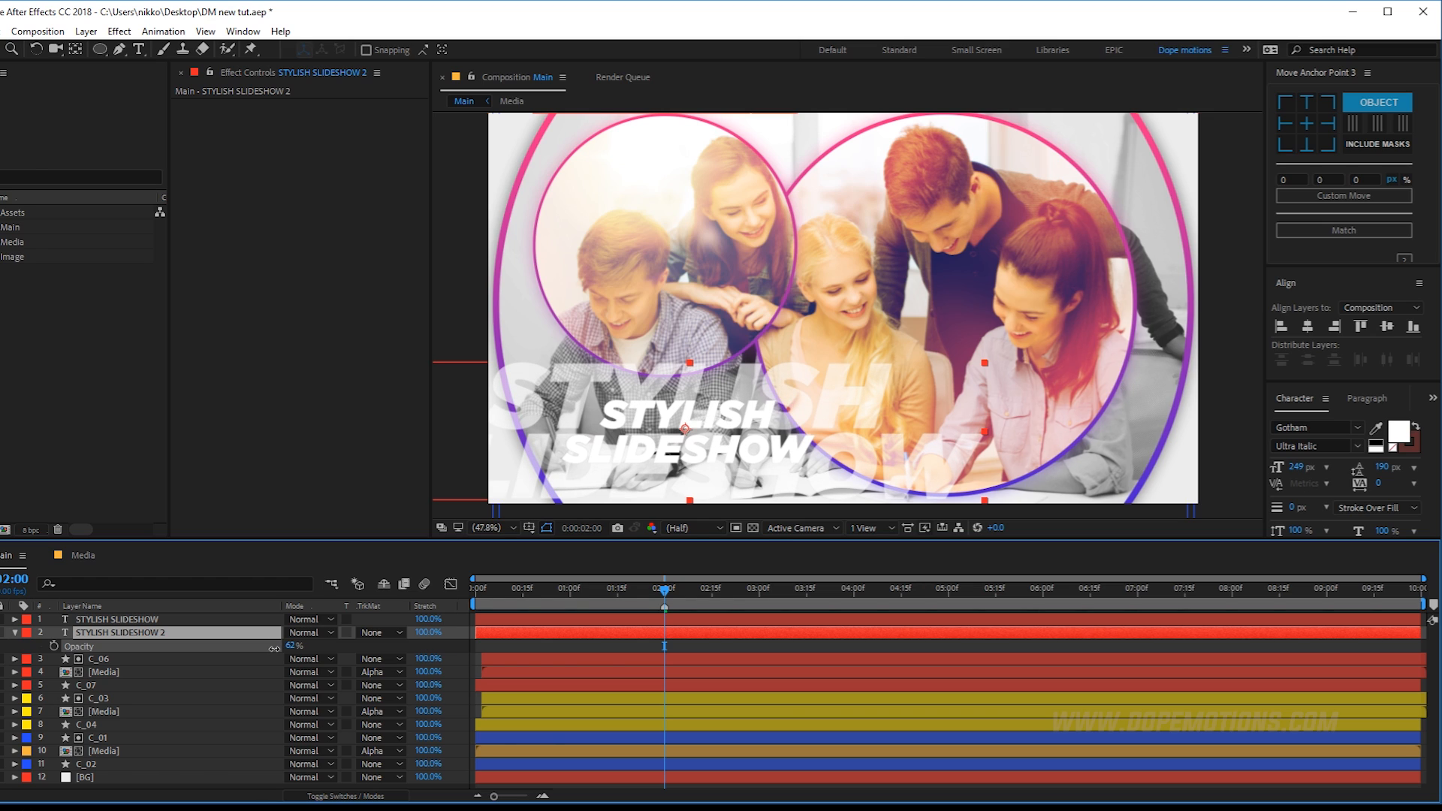
Apply Venetian Blinds to the enlarged title copy with Transition Completion 40%, Direction 45° and Width 21.
click(110, 632)
key(ctrl+space)
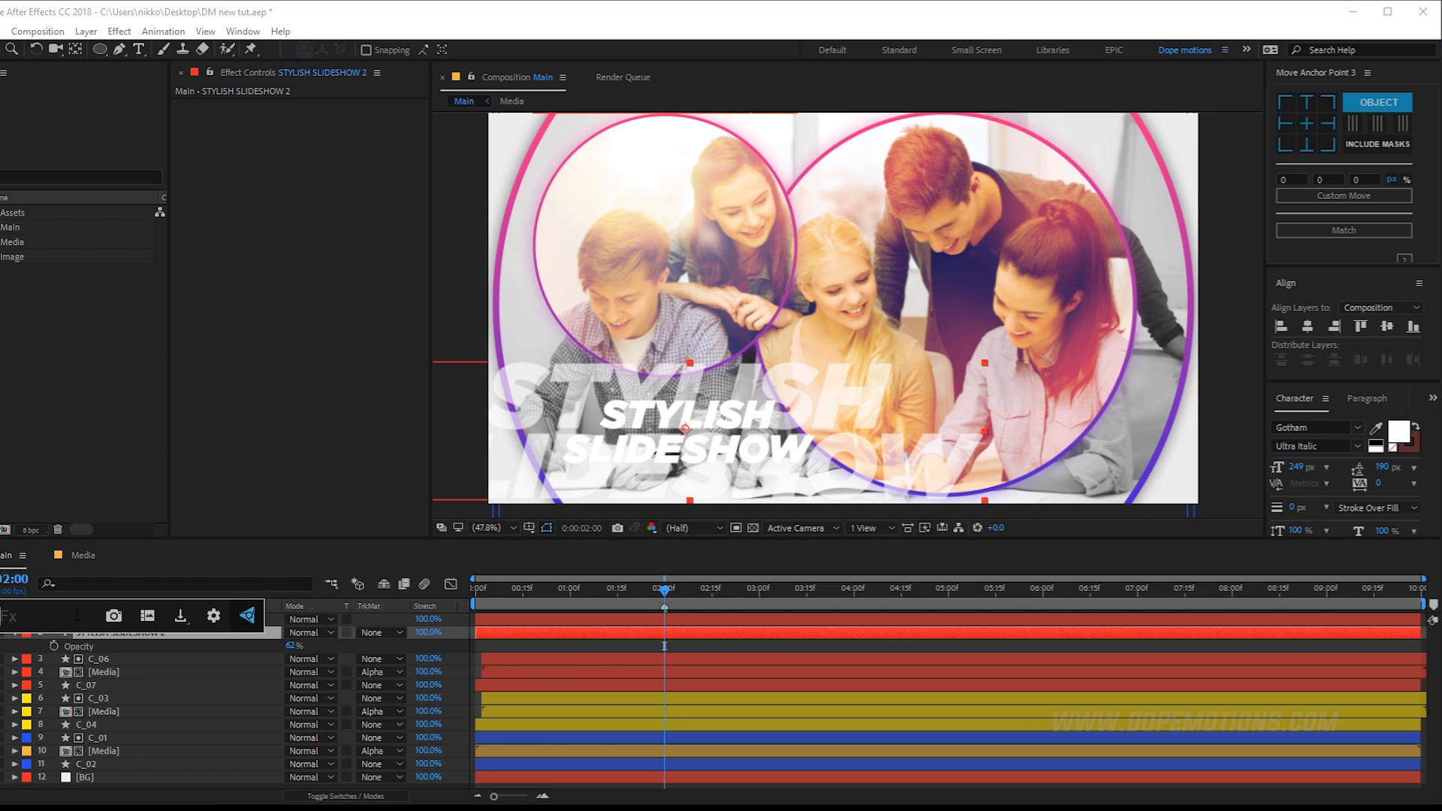
text(blin)
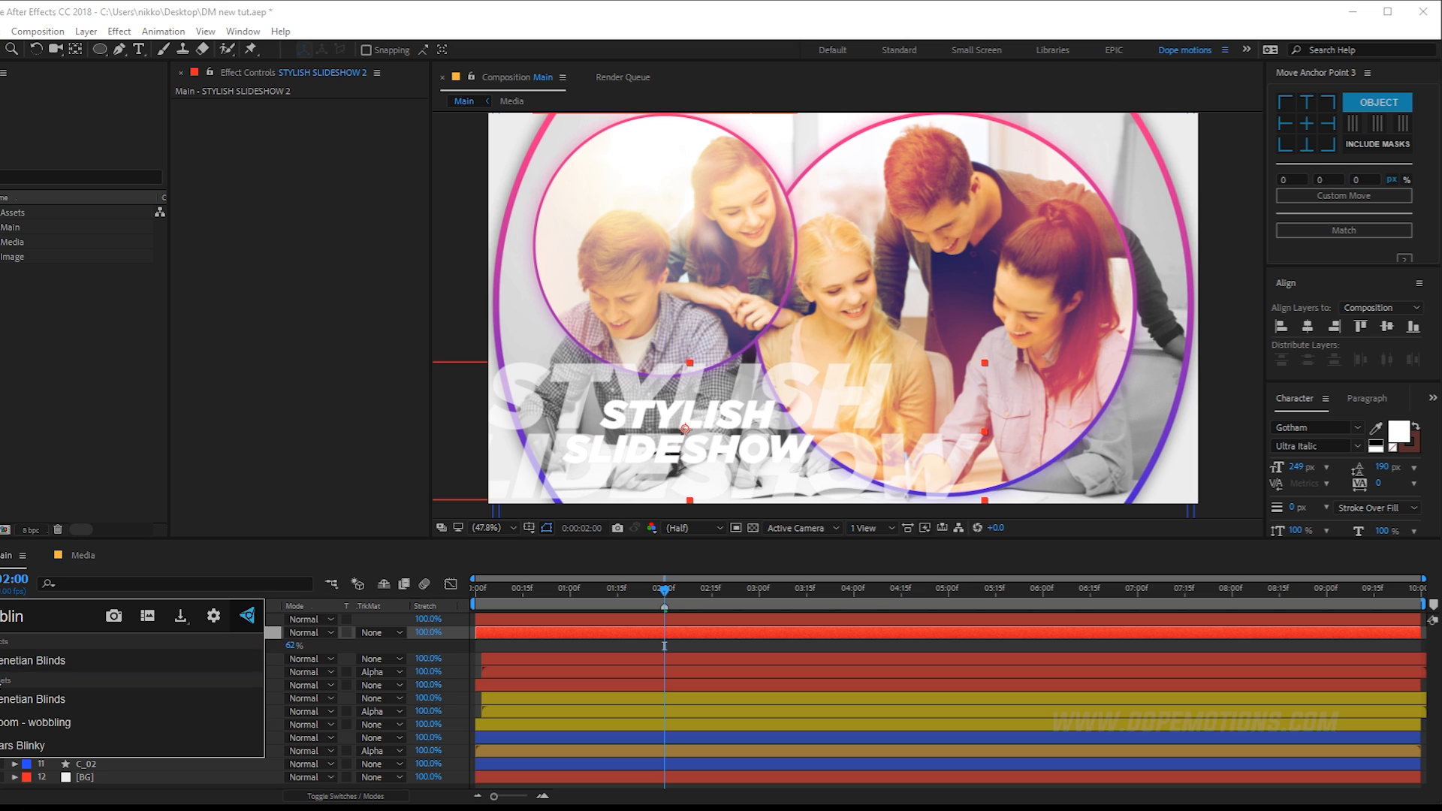
key(Return)
drag(315, 120, 346, 123)
click(337, 132)
text(45)
key(Return)
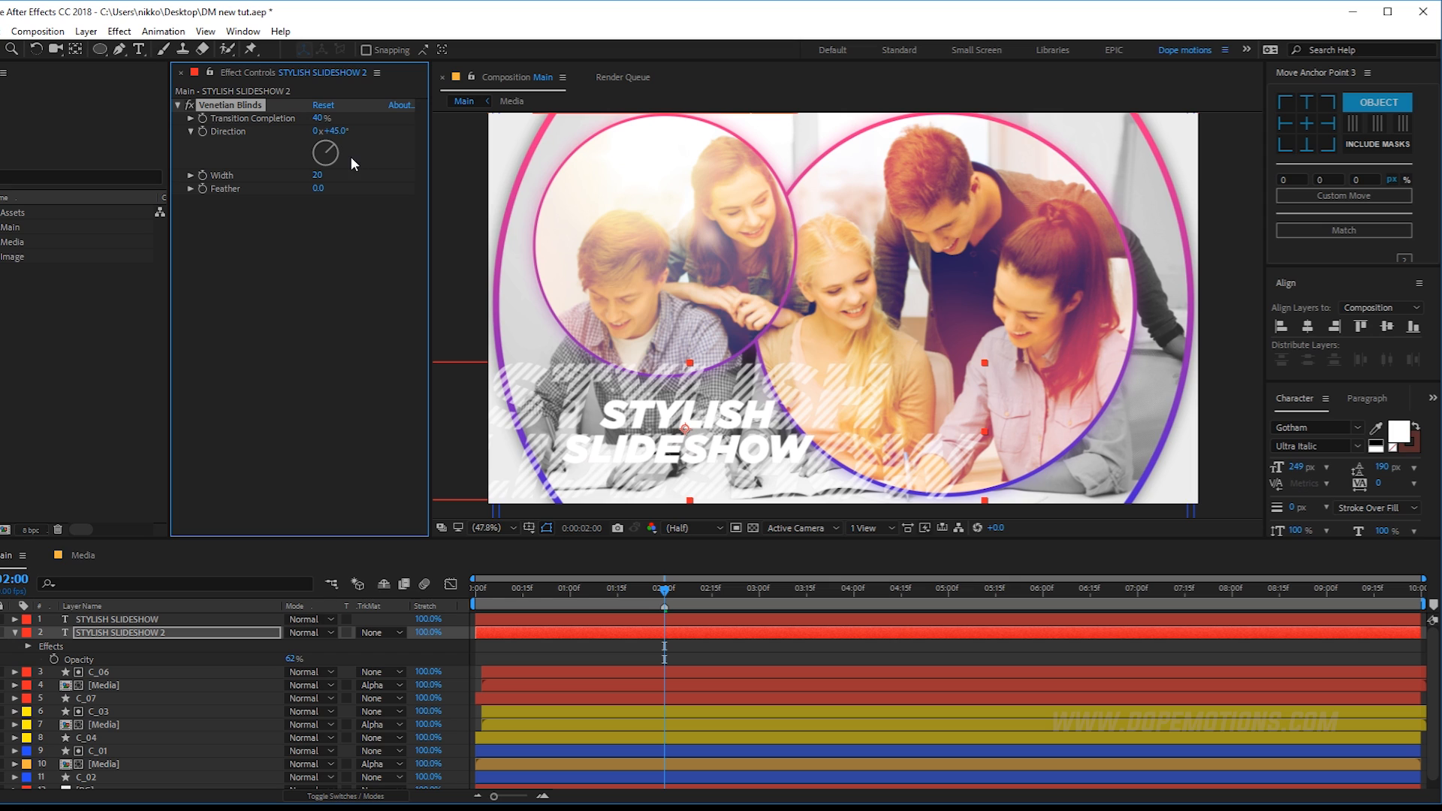
drag(323, 178, 328, 181)
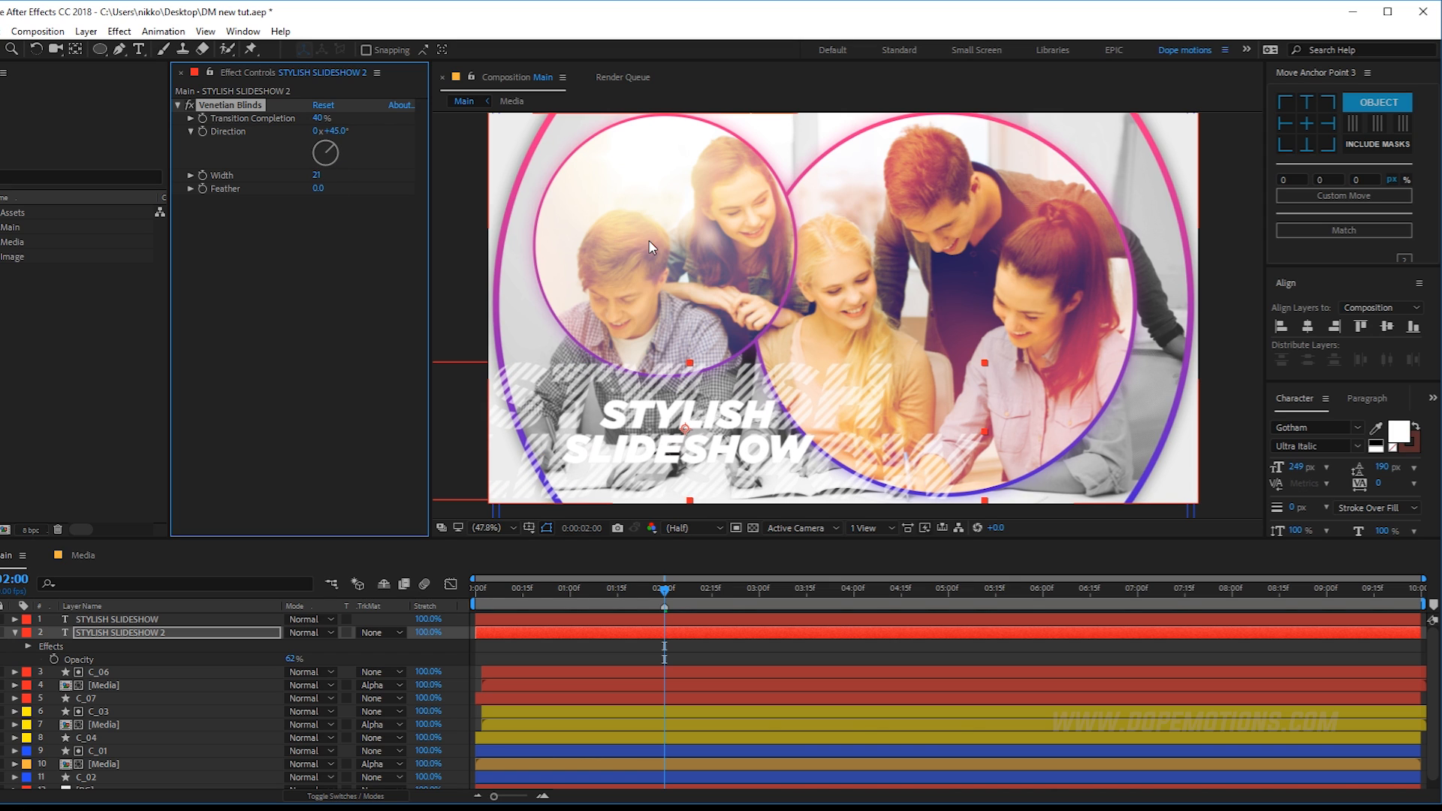
Keyframe Position on both title layers: current place at 2:00, shifted left at 0:00, and about 343 px farther right at 4:00.
click(115, 621)
shift+click(101, 632)
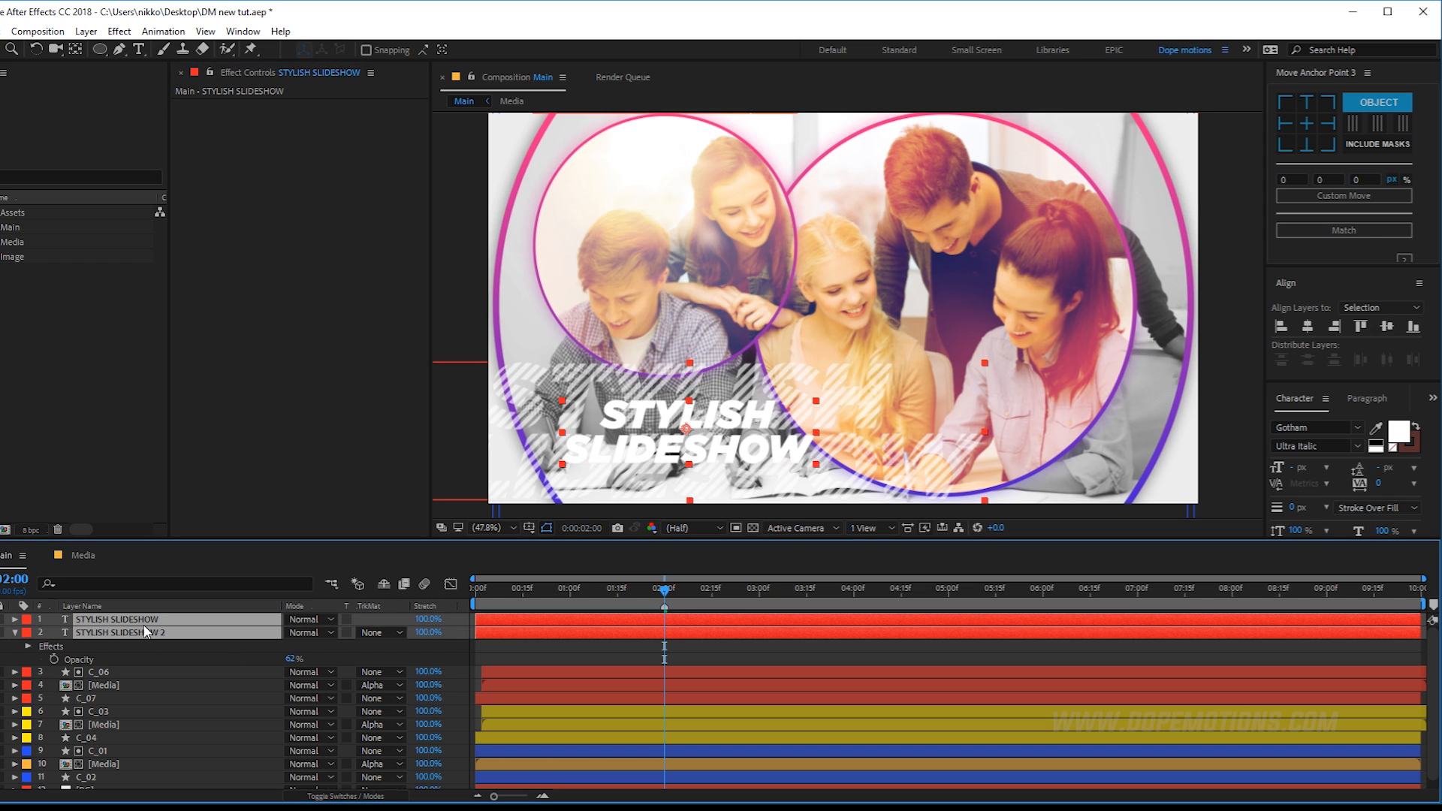
key(p)
click(54, 633)
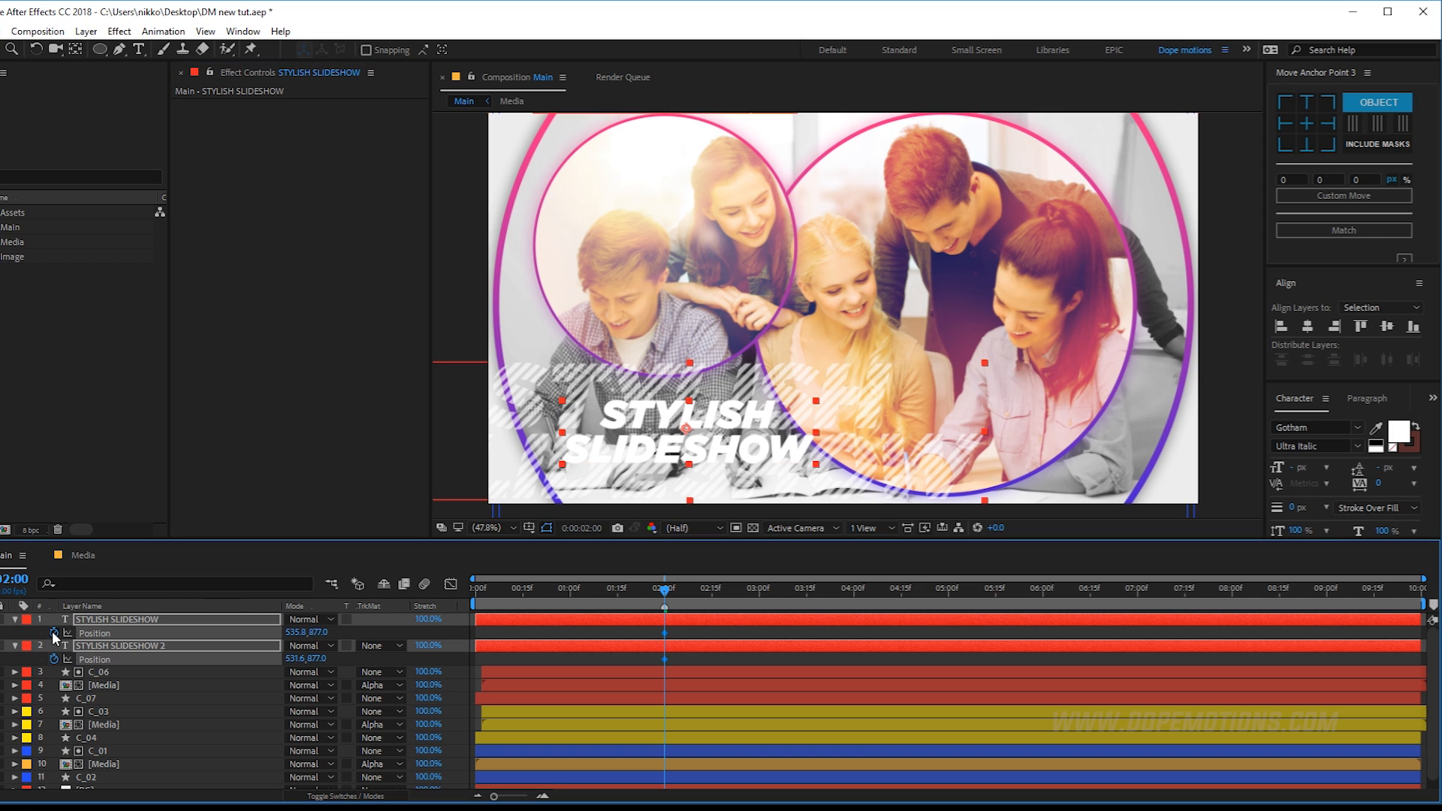
drag(666, 591, 448, 607)
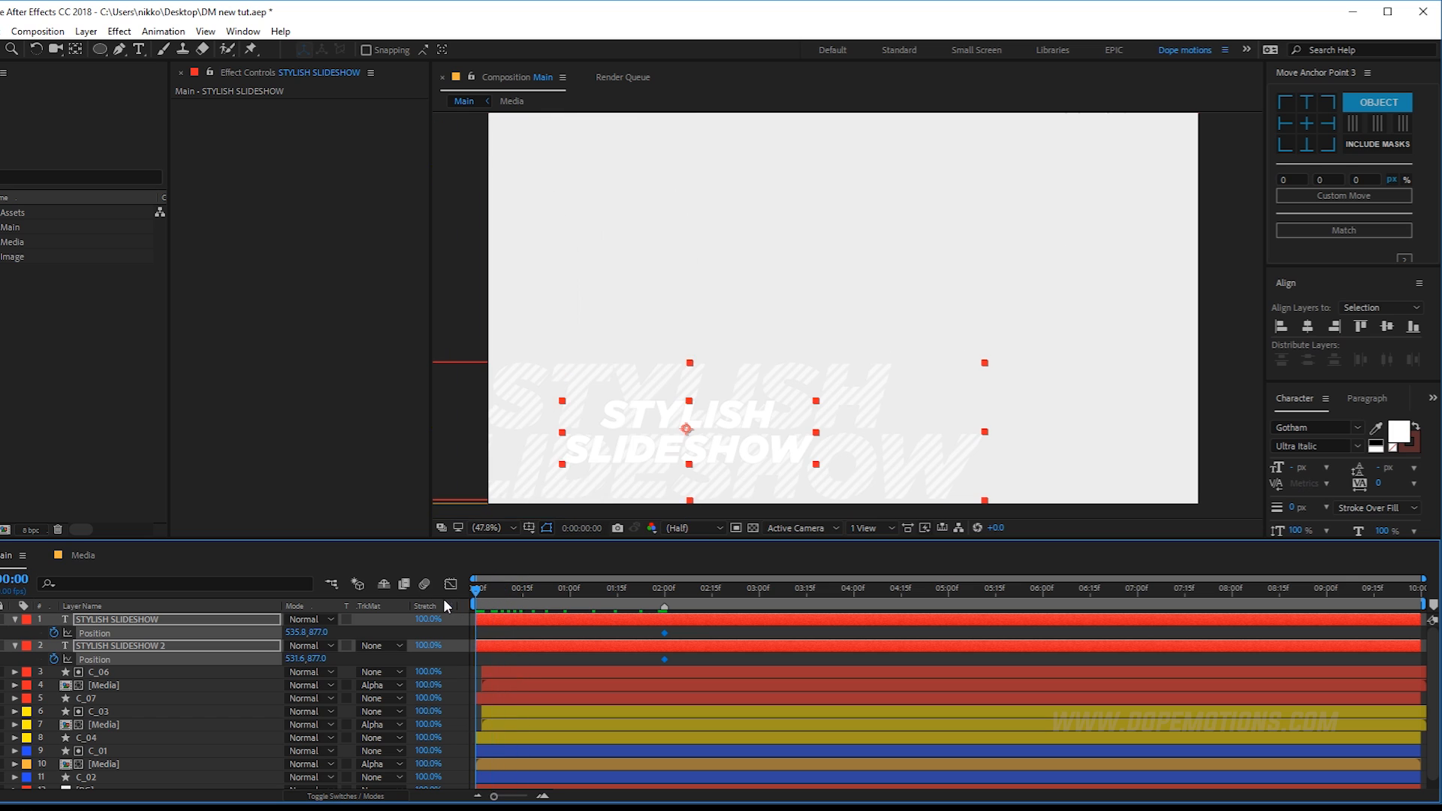
drag(763, 427, 654, 434)
click(855, 606)
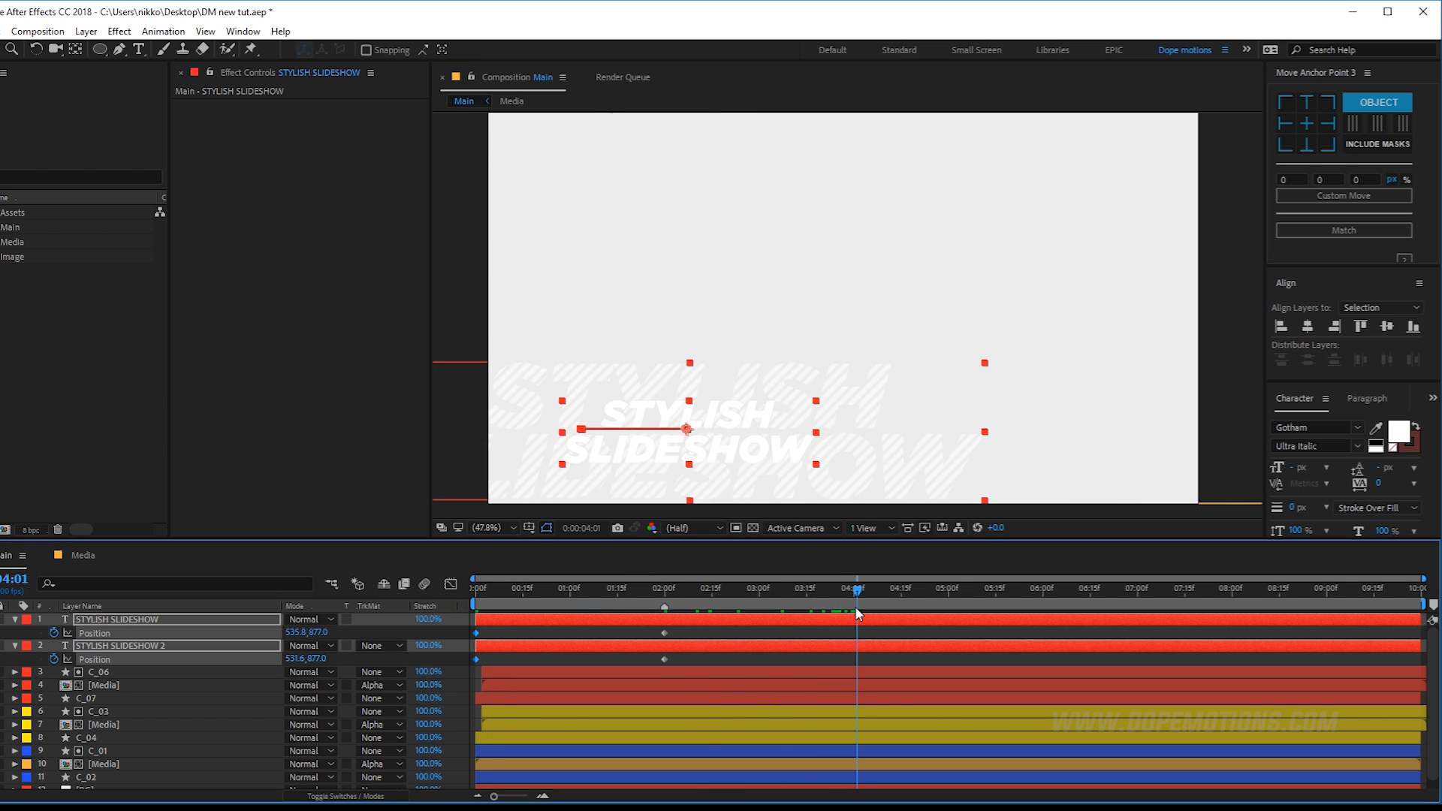
drag(748, 413, 869, 421)
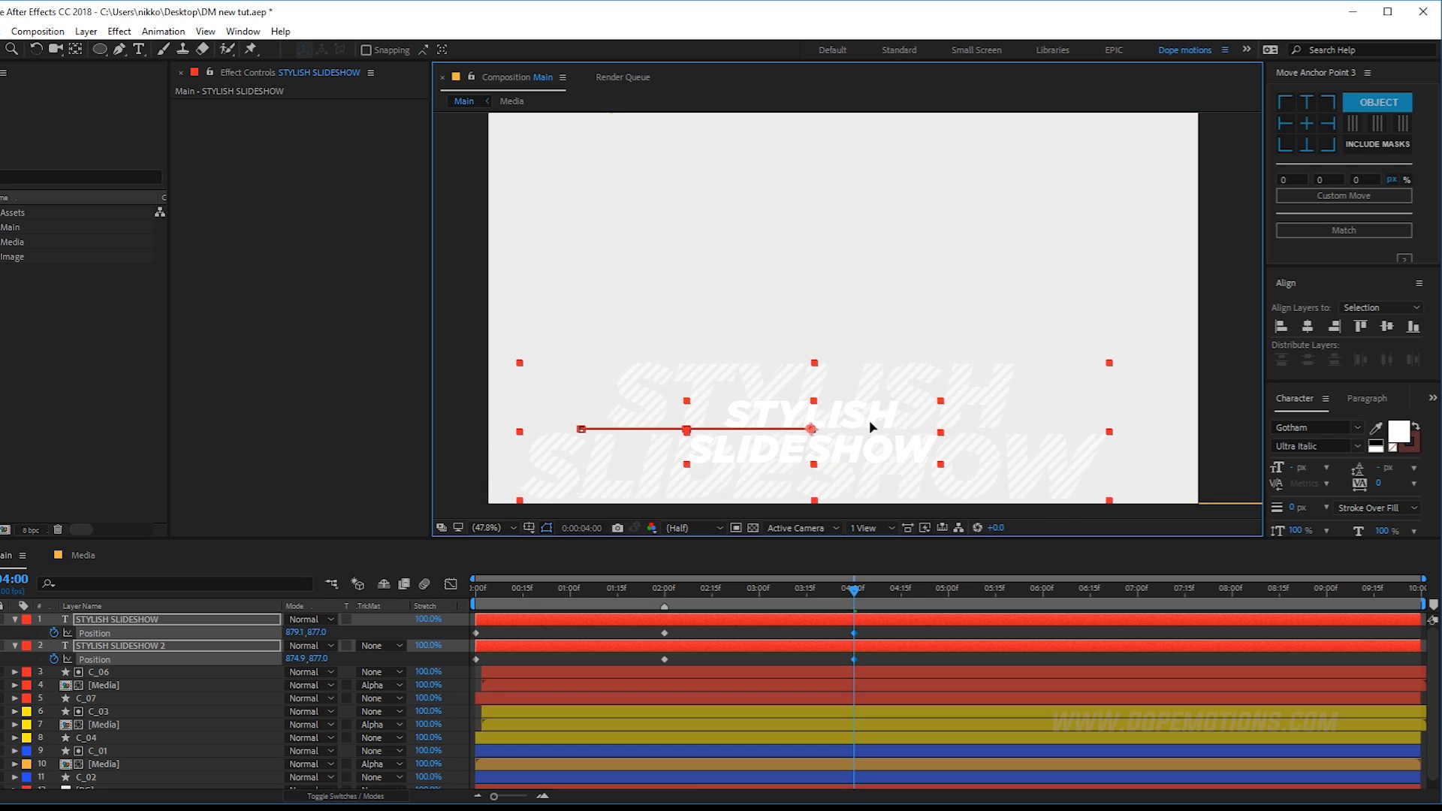
Easy Ease all Position keyframes of both titles and shape their speed graph with sharp peaks near 0:00 and 4:00, slowing around 2:00.
drag(871, 629, 432, 688)
key(F9)
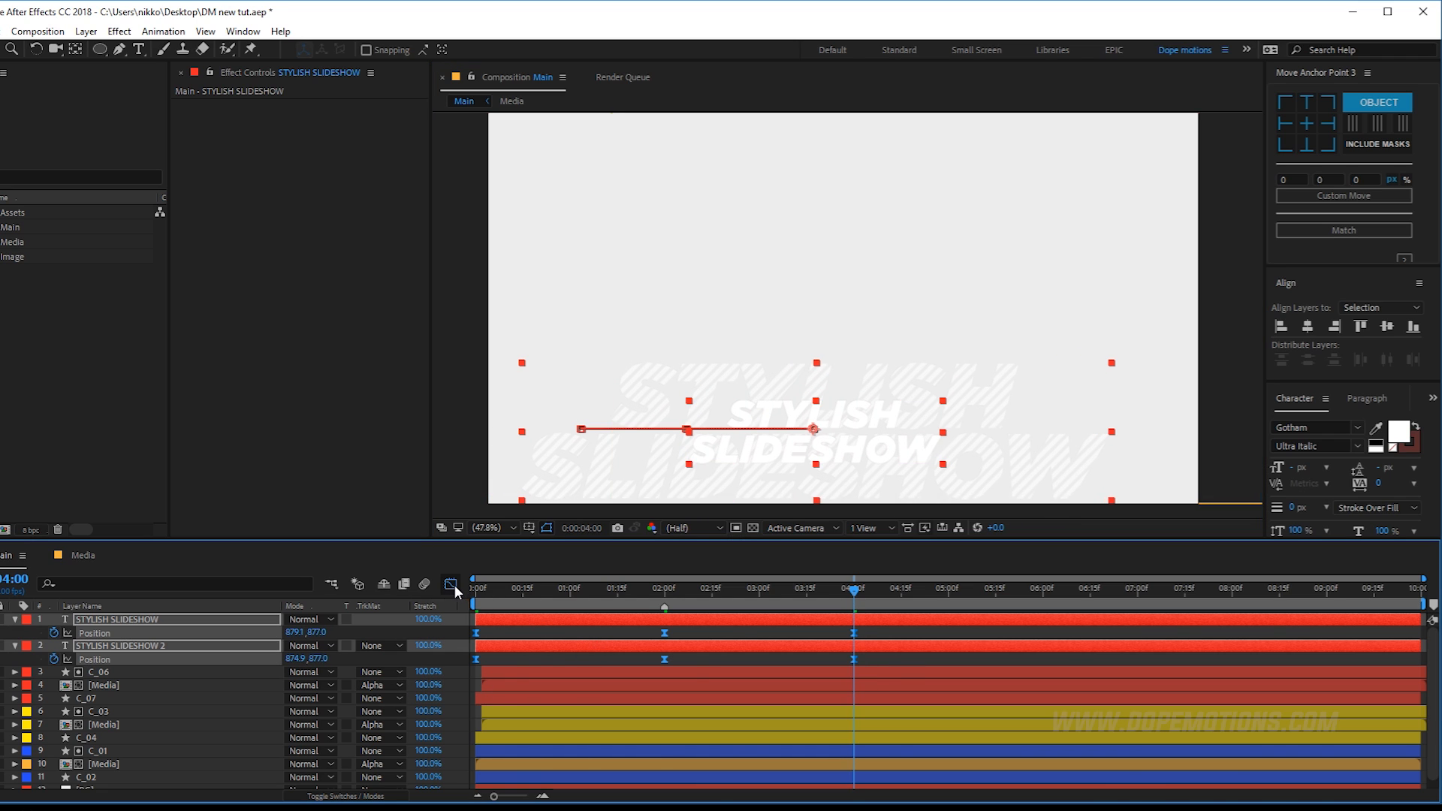
click(452, 584)
drag(698, 710, 570, 752)
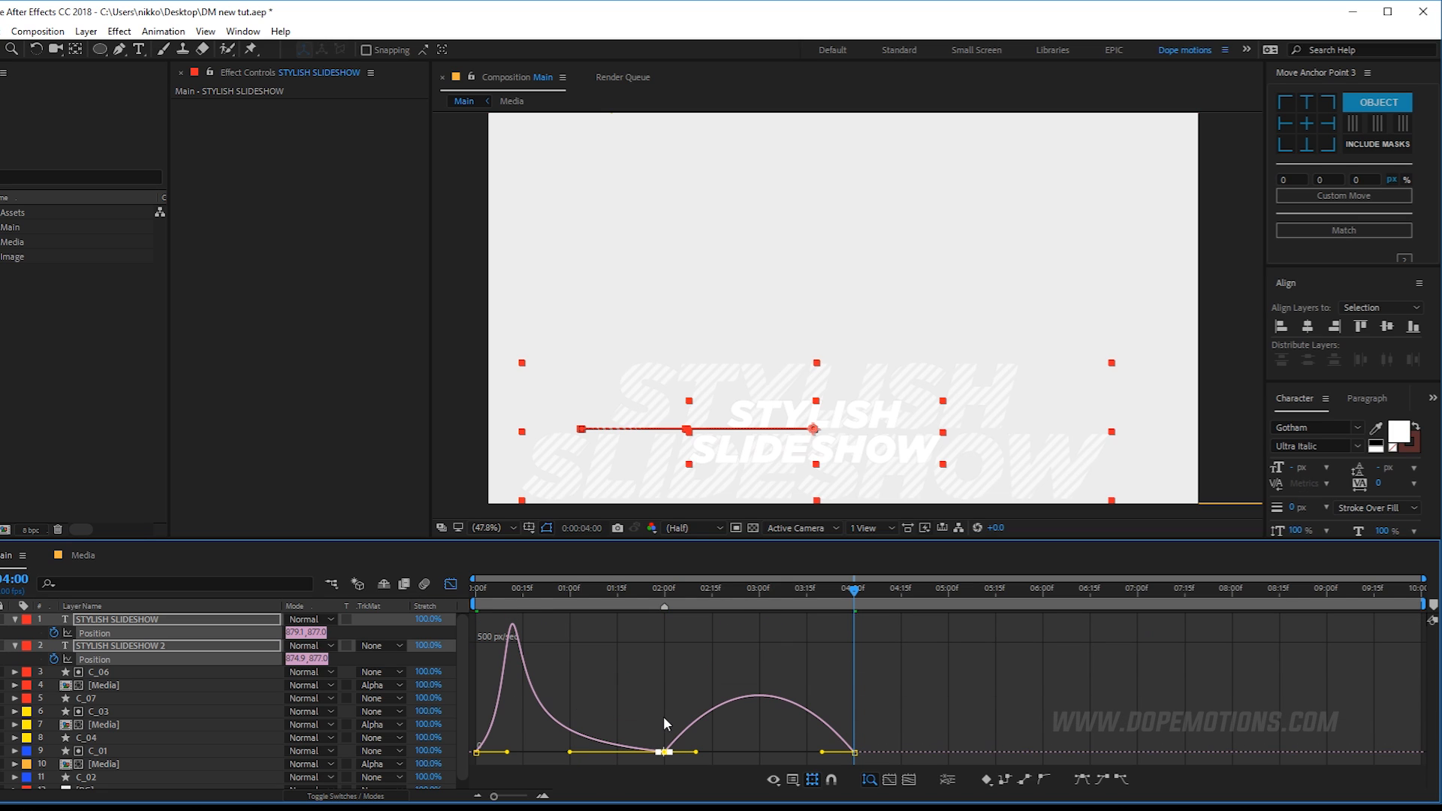
drag(686, 764, 758, 756)
click(626, 712)
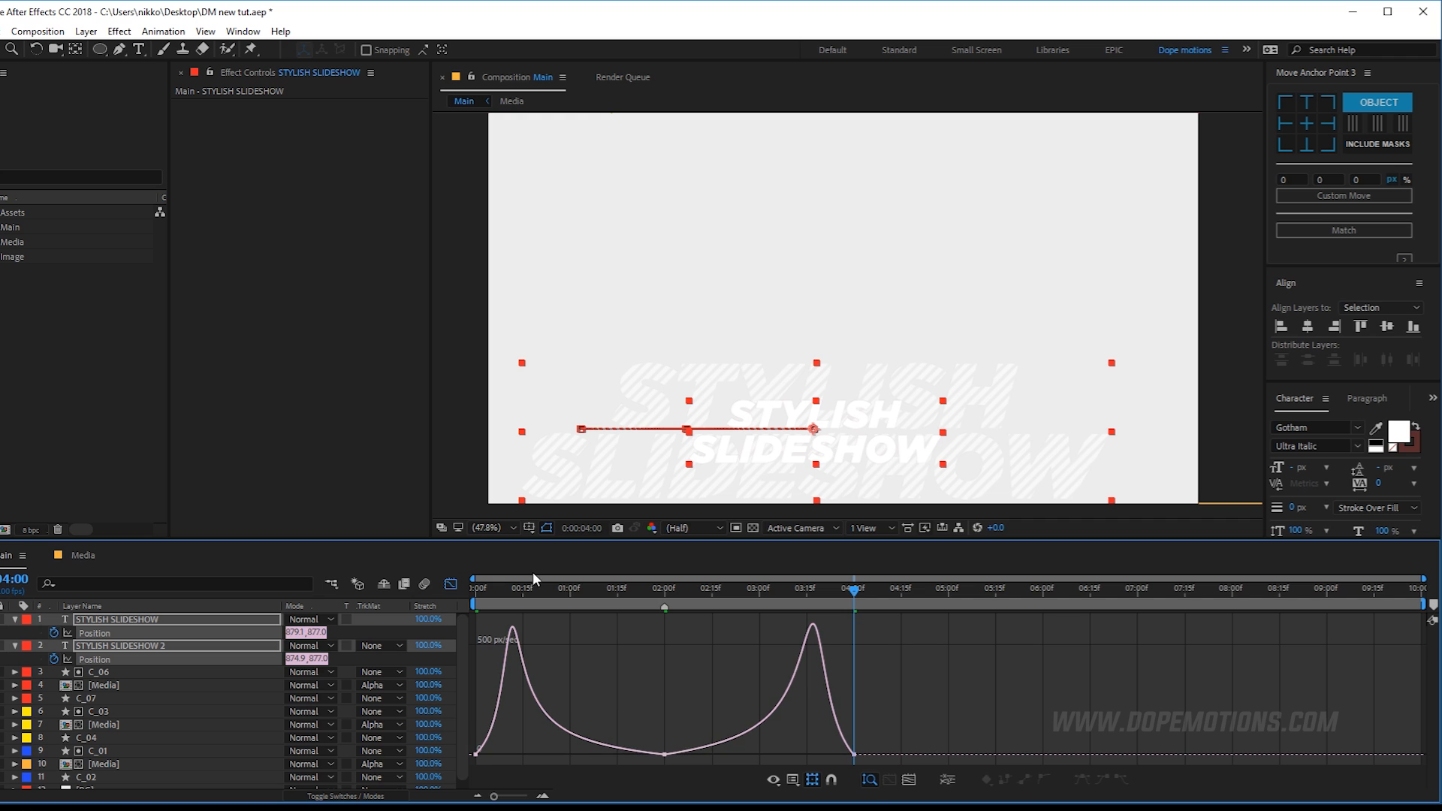
key(space)
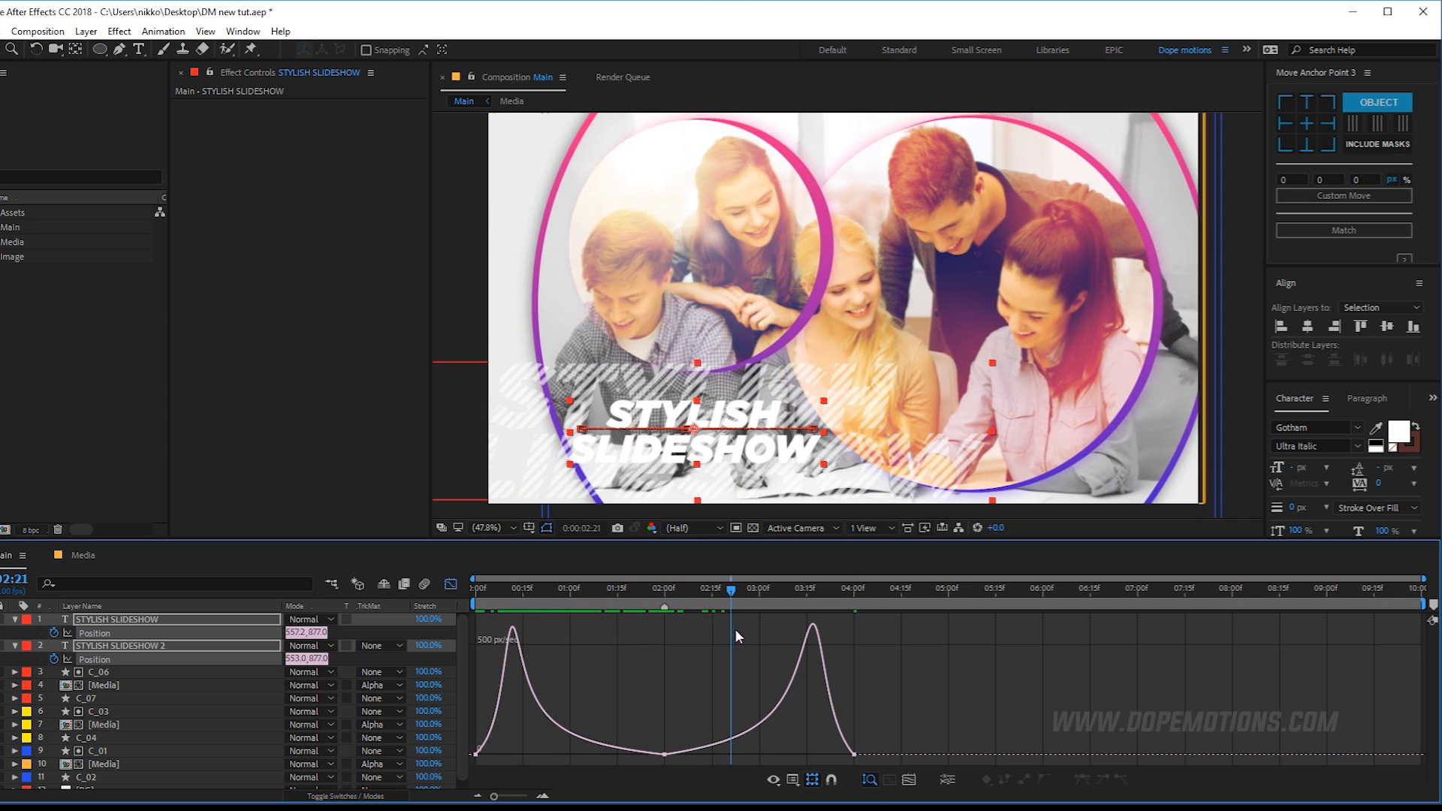
click(22, 623)
click(16, 622)
click(15, 621)
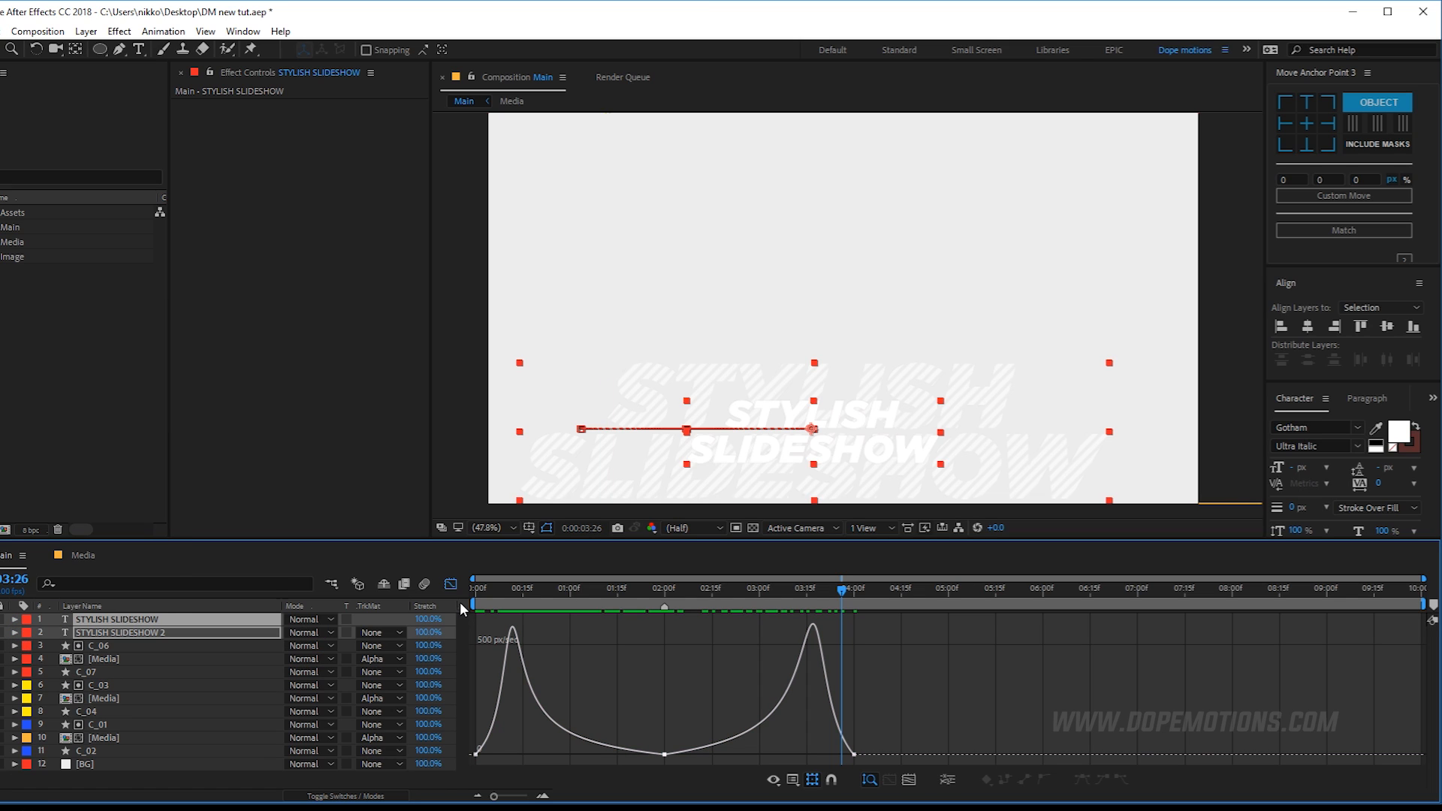
click(451, 584)
Pre-compose the two STYLISH SLIDESHOW text layers into a composition named Title.
shift+click(111, 636)
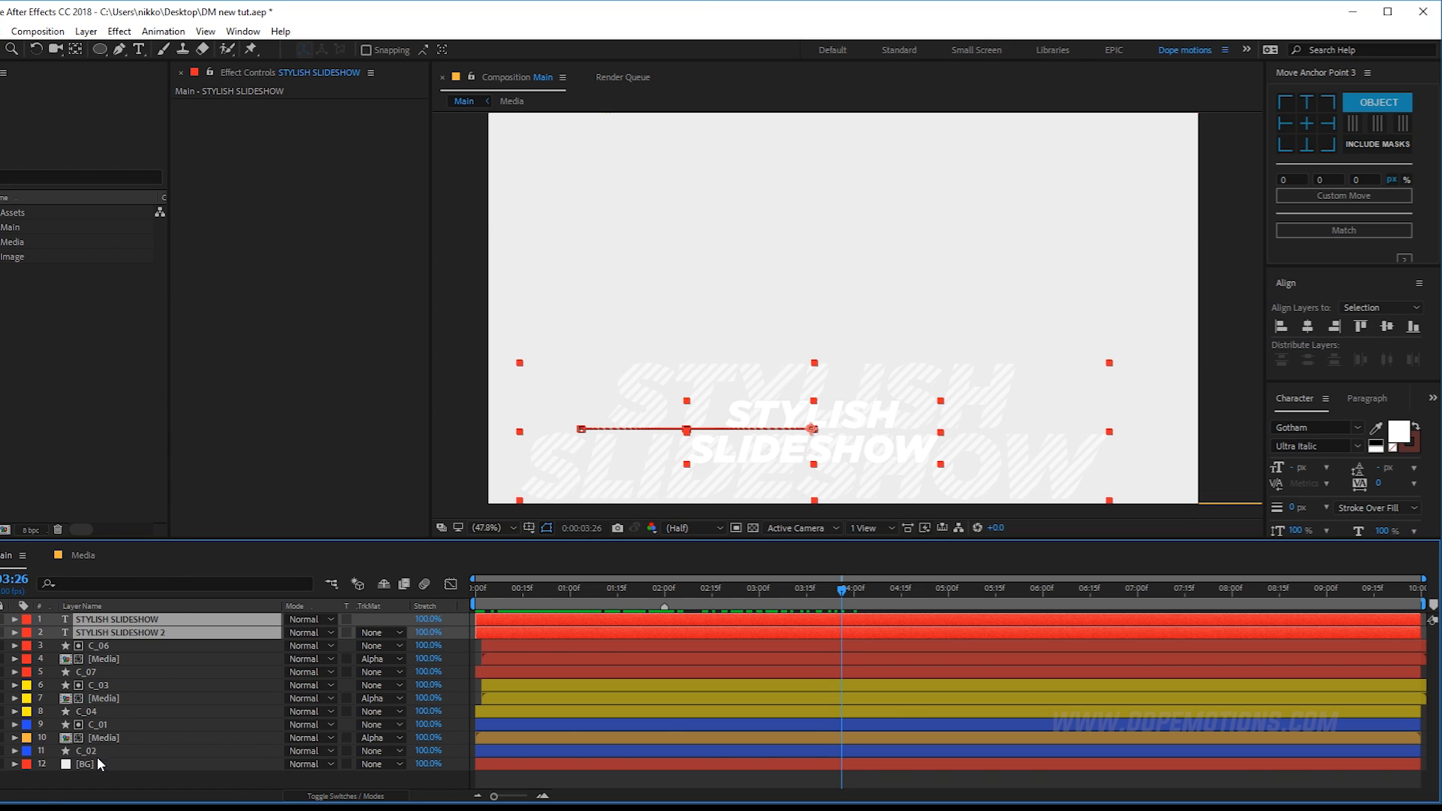
click(87, 780)
click(98, 621)
shift+click(102, 631)
key(ctrl+shift+c)
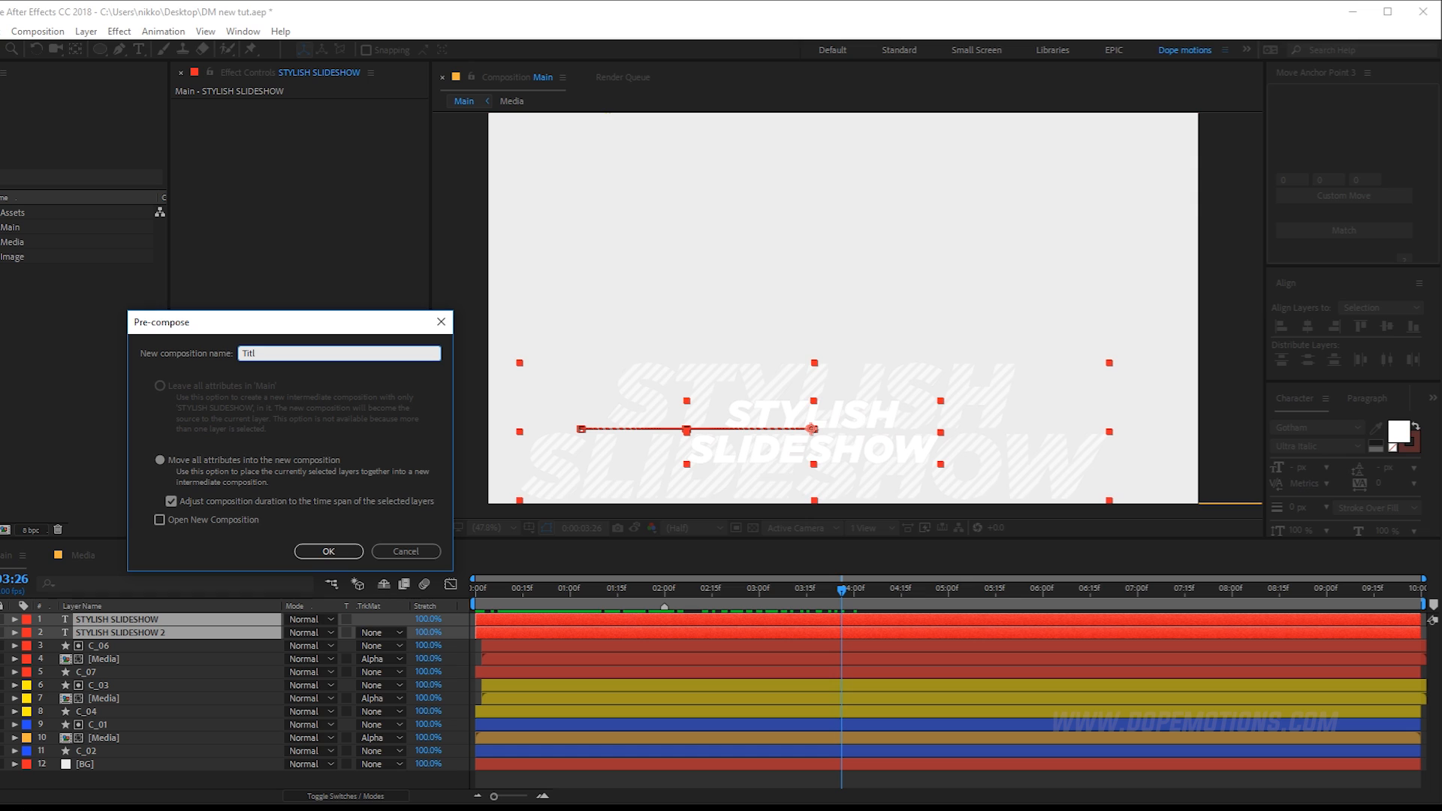
key(Return)
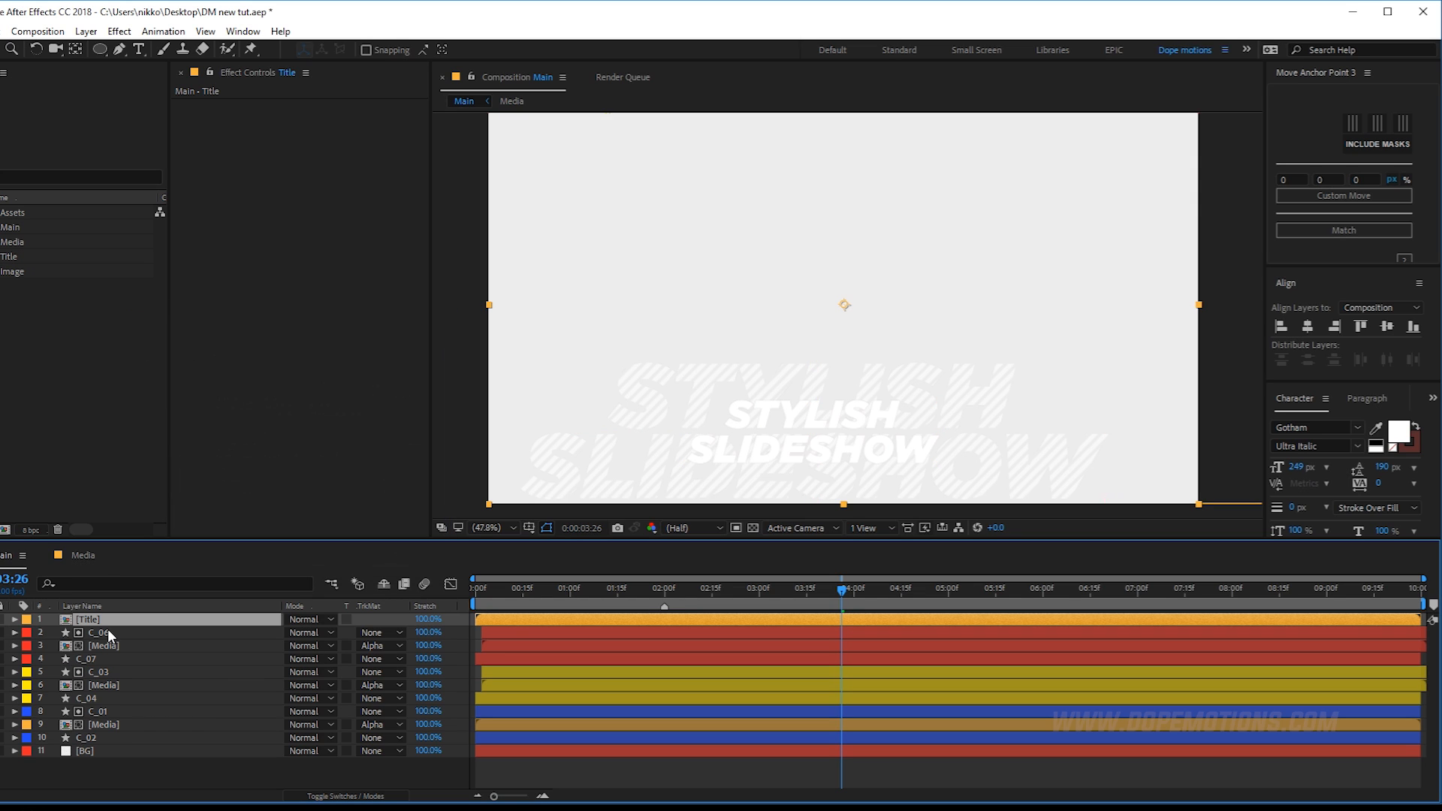
At 2:00, duplicate the C_02 circle layer, rename the copy M, and place it above the Title layer.
click(85, 738)
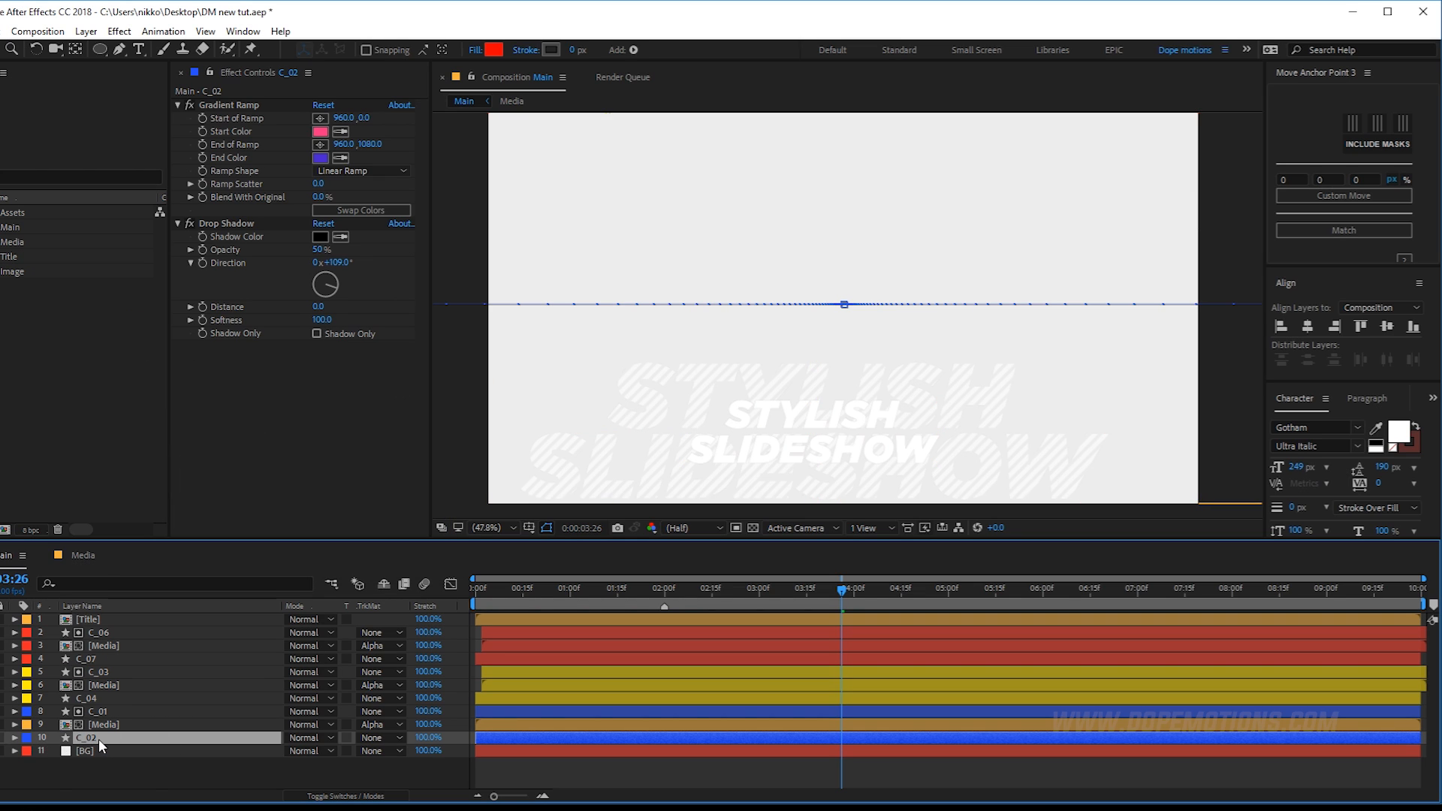
drag(831, 591, 663, 605)
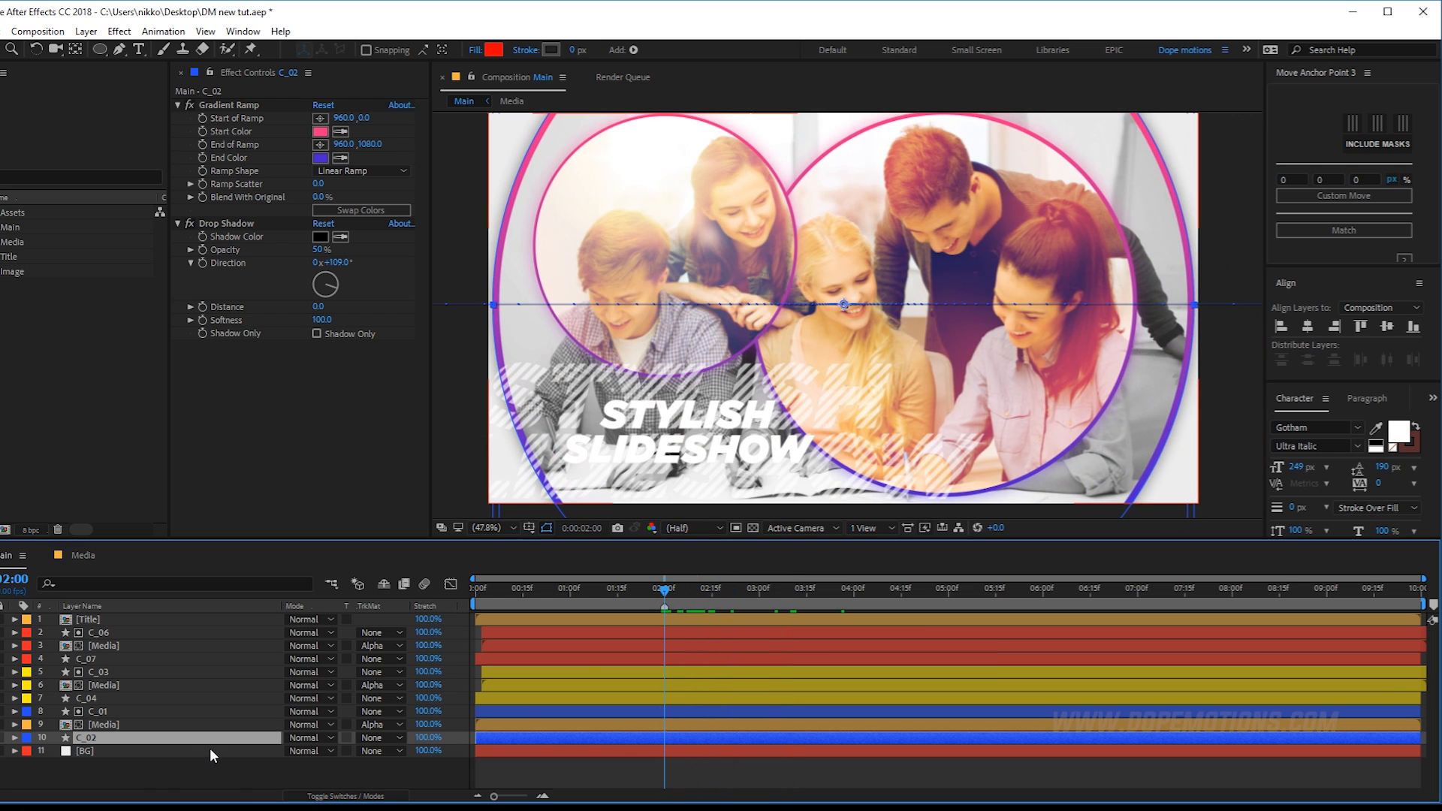
key(ctrl+d)
key(Return)
text(M)
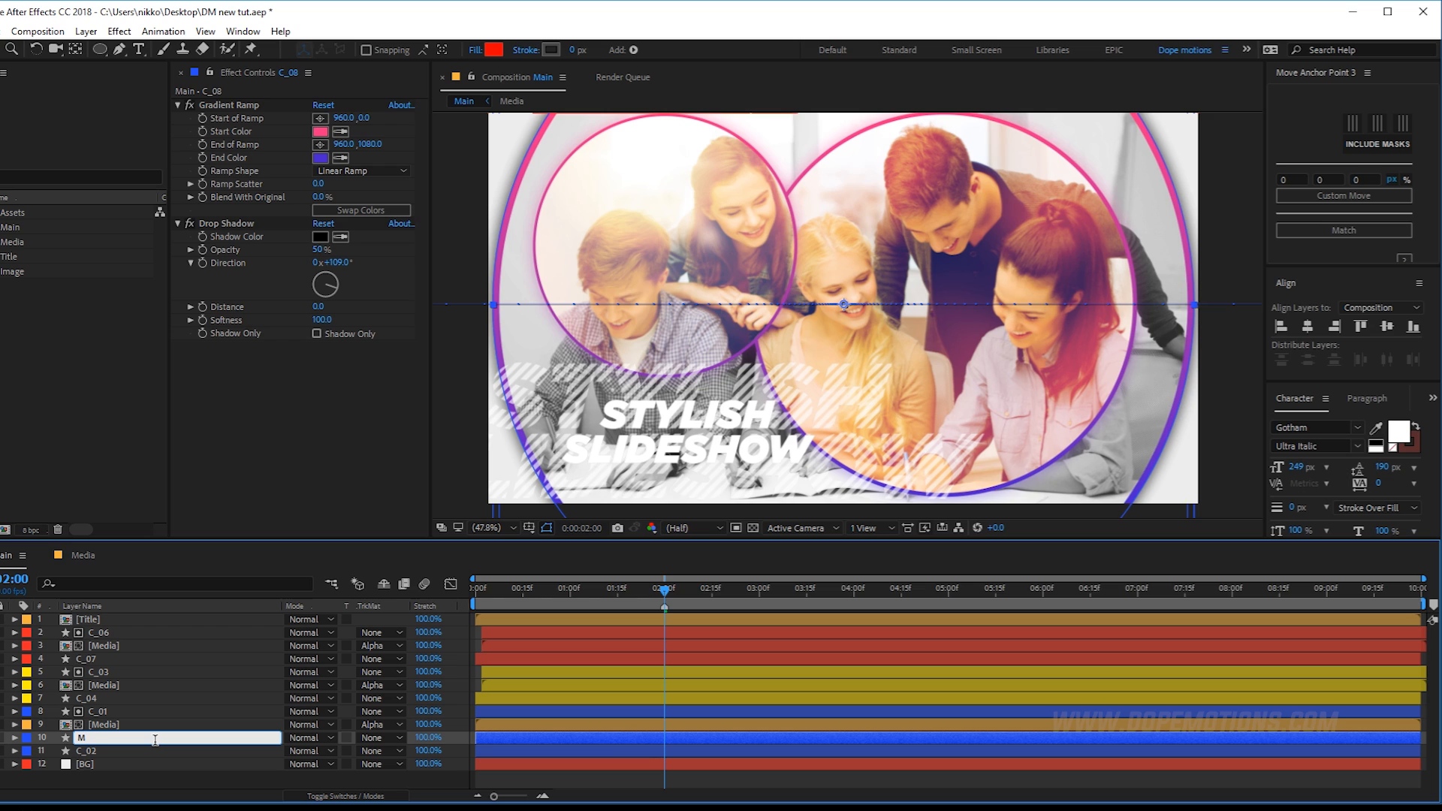
key(Return)
drag(82, 737, 101, 621)
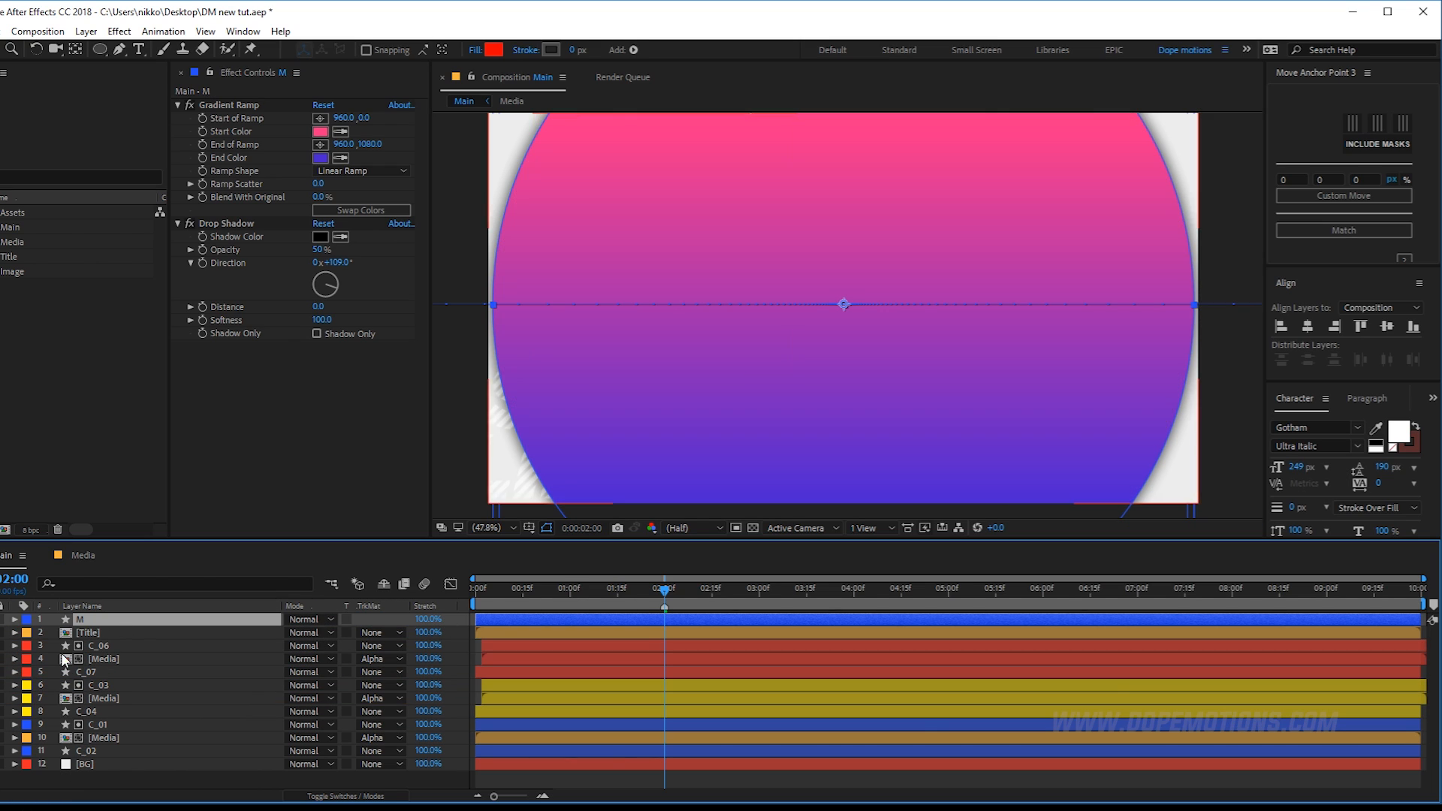
Remove Gradient Ramp and Drop Shadow from layer M and set its shape fill to FFFFFF.
click(213, 103)
key(Delete)
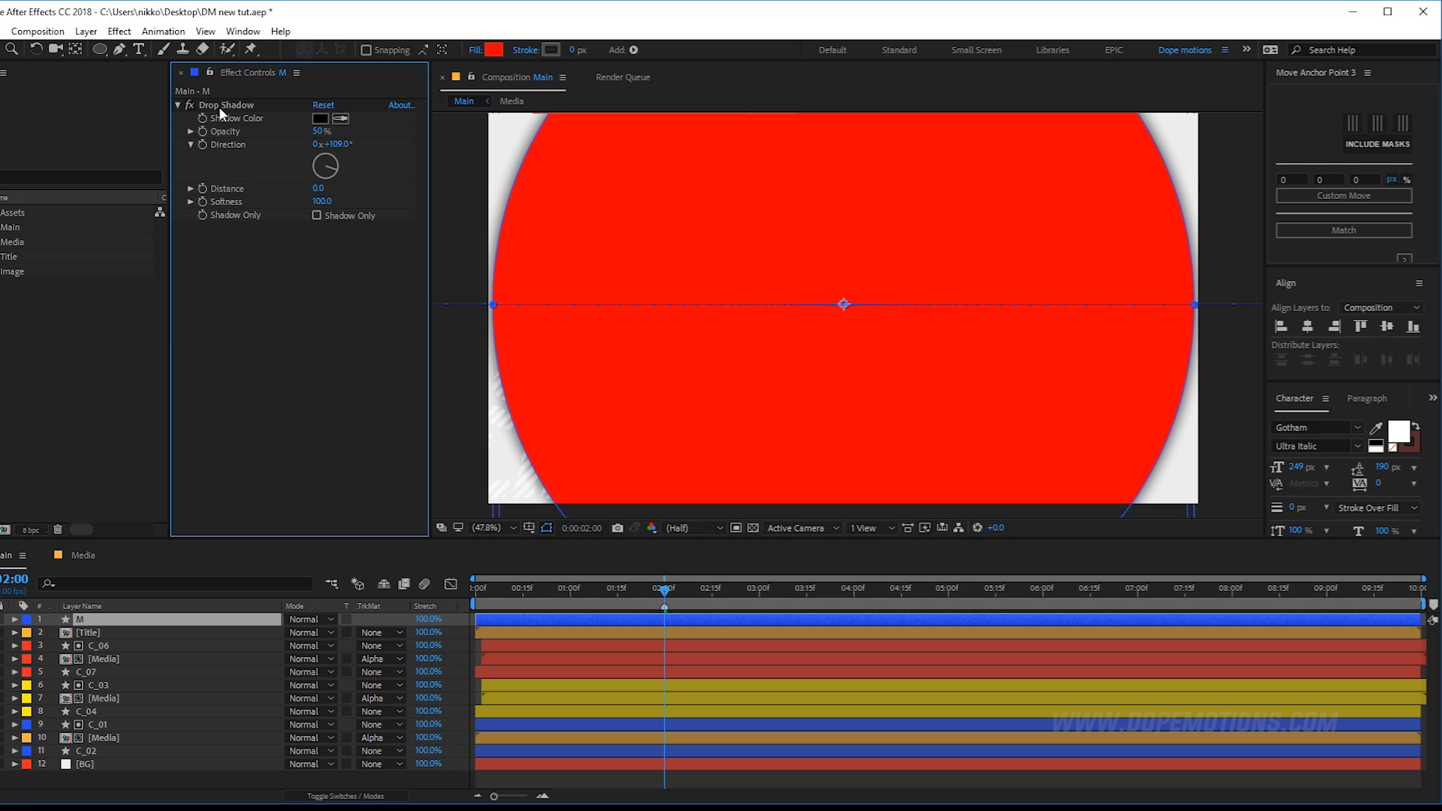
click(216, 102)
key(Delete)
click(493, 49)
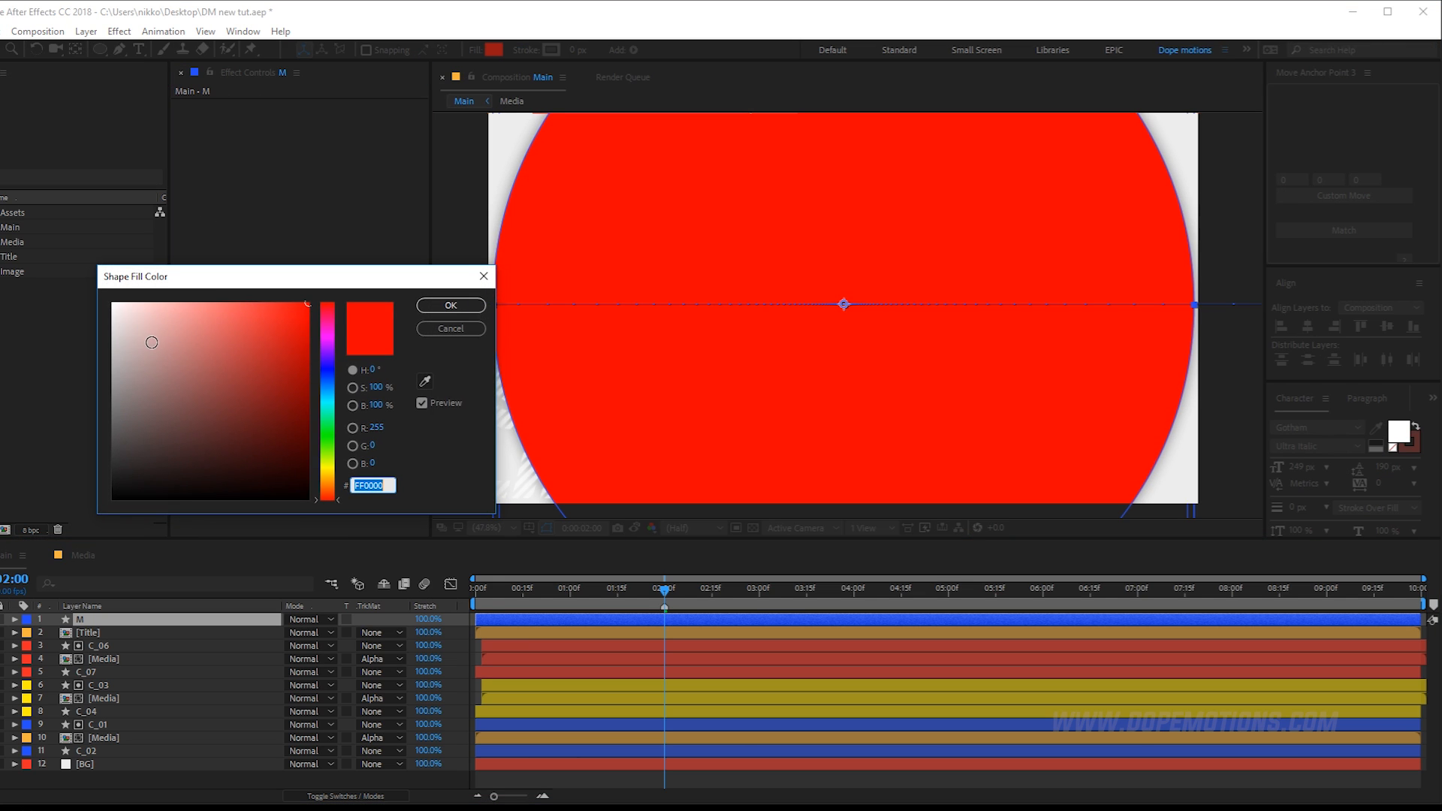
text(FFFFFF)
click(451, 306)
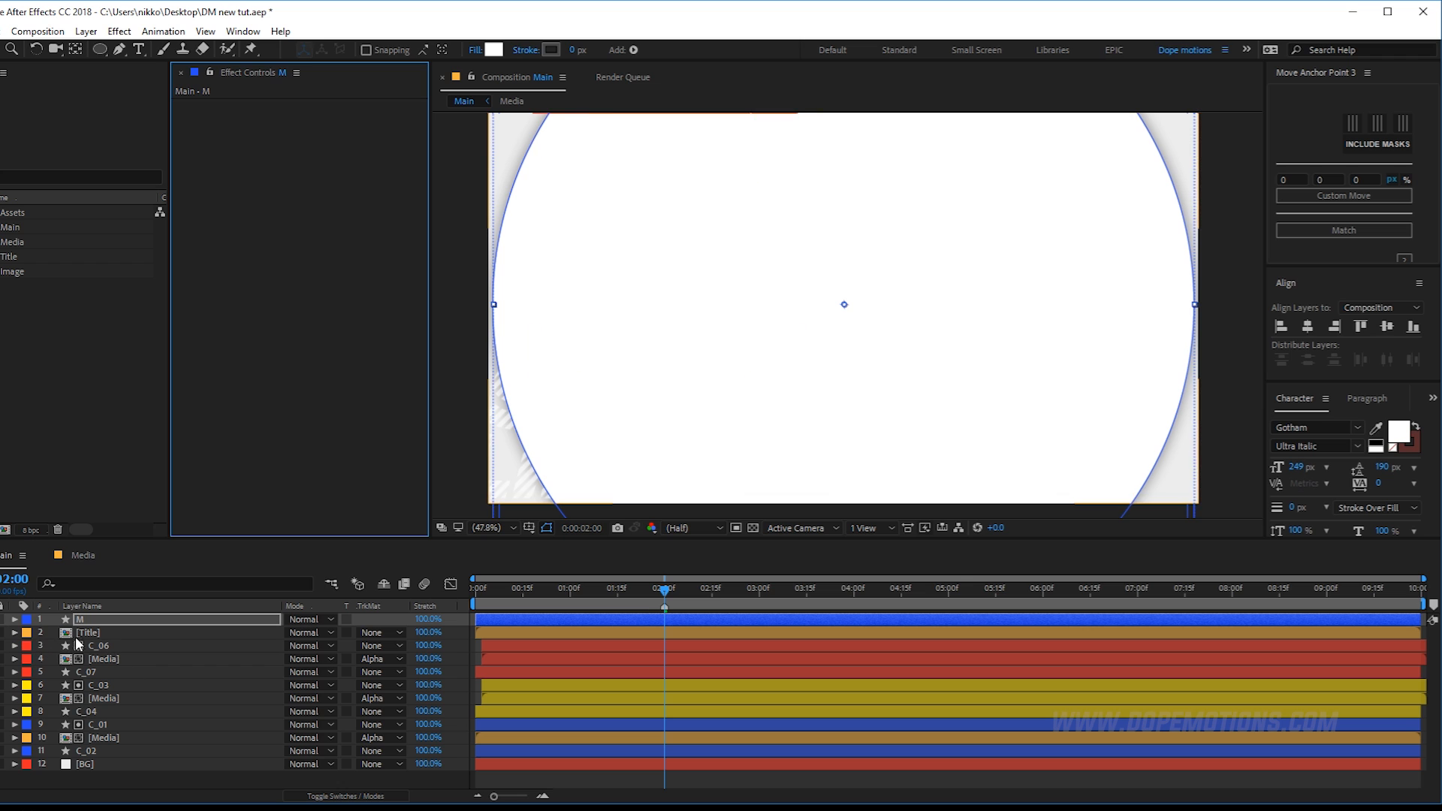
Set the Title layer's track matte to Alpha Matte using layer M, and scrub back to check the reveal.
click(76, 637)
click(388, 633)
click(511, 674)
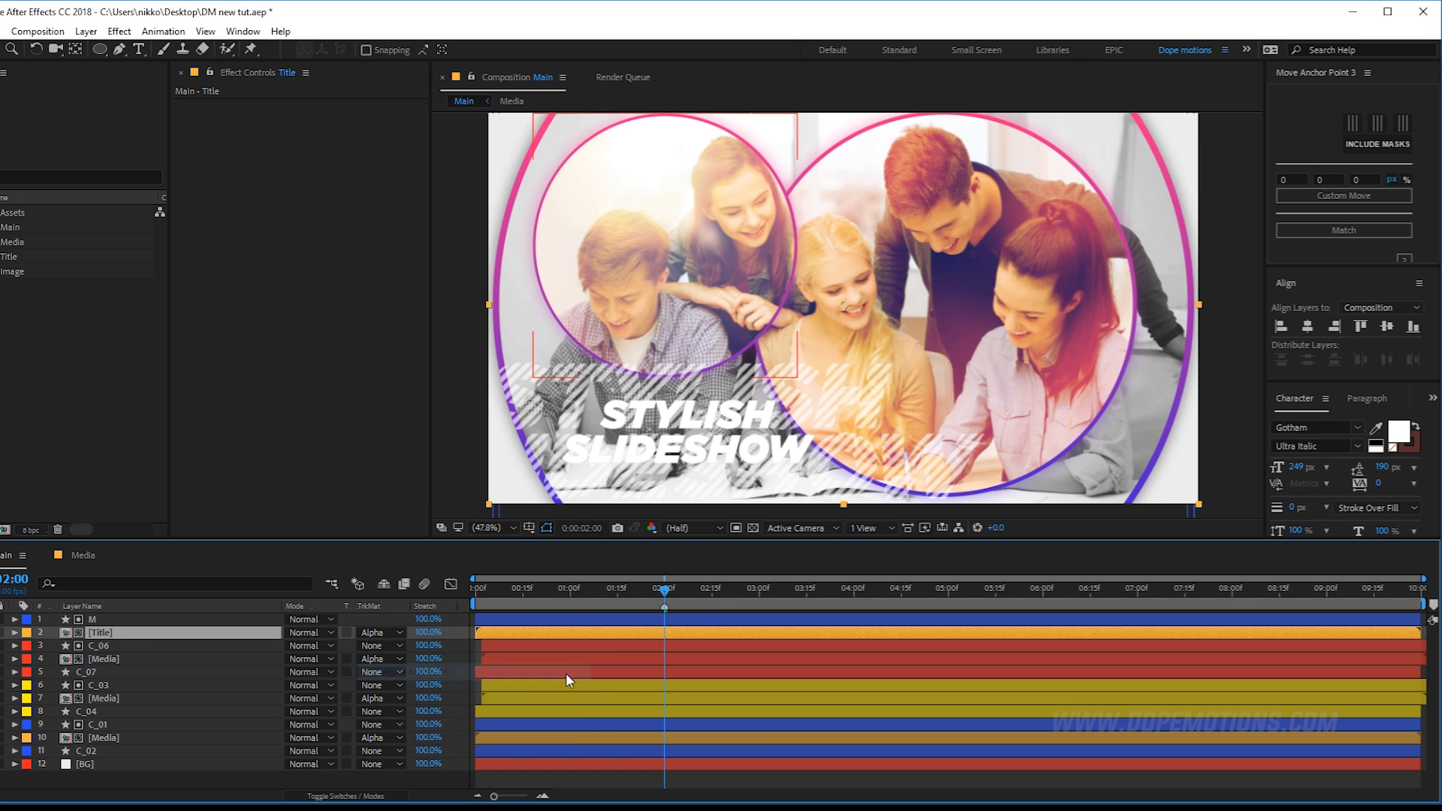
drag(664, 597, 652, 651)
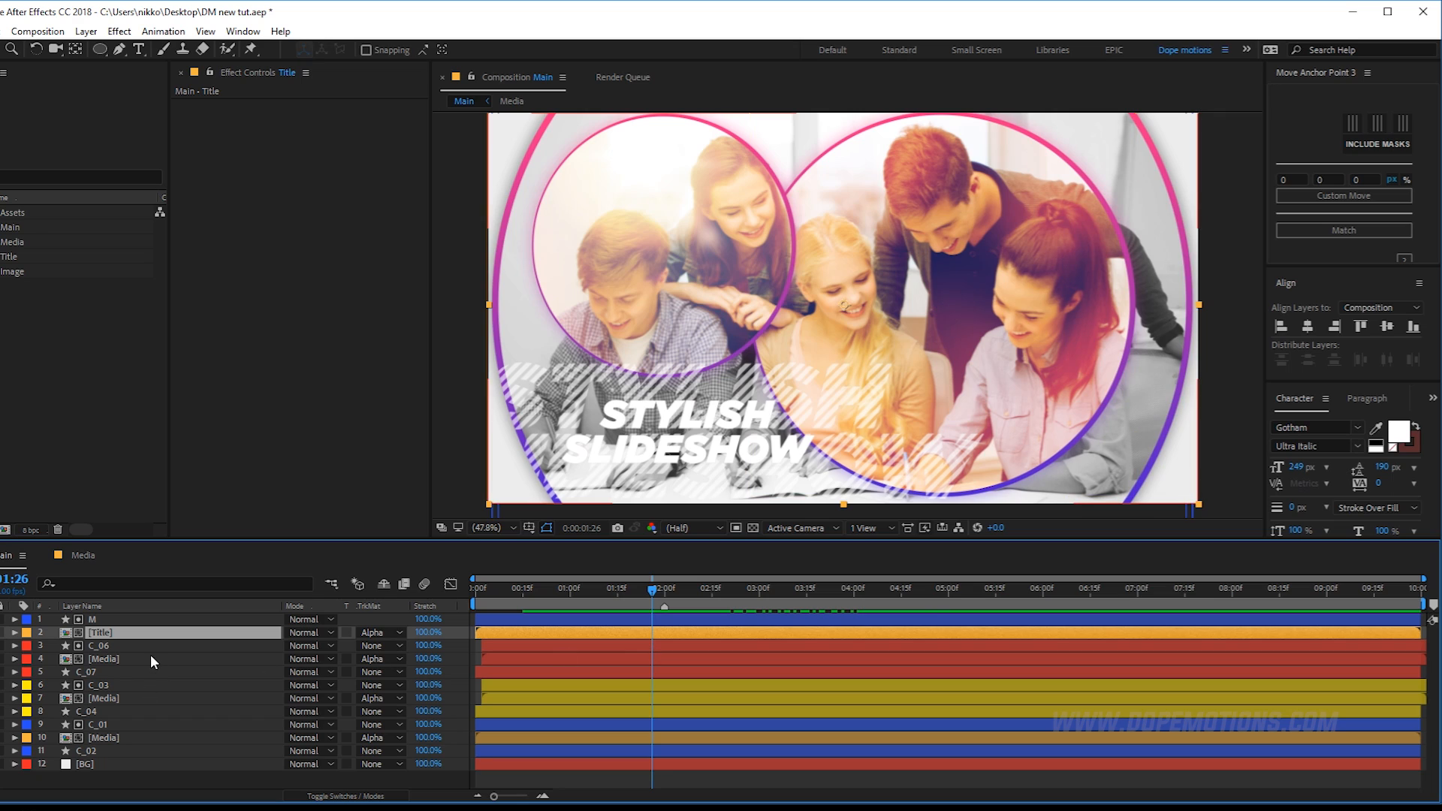
Copy the Drop Shadow effect from the C_07 layer onto the Title layer.
click(86, 672)
click(218, 105)
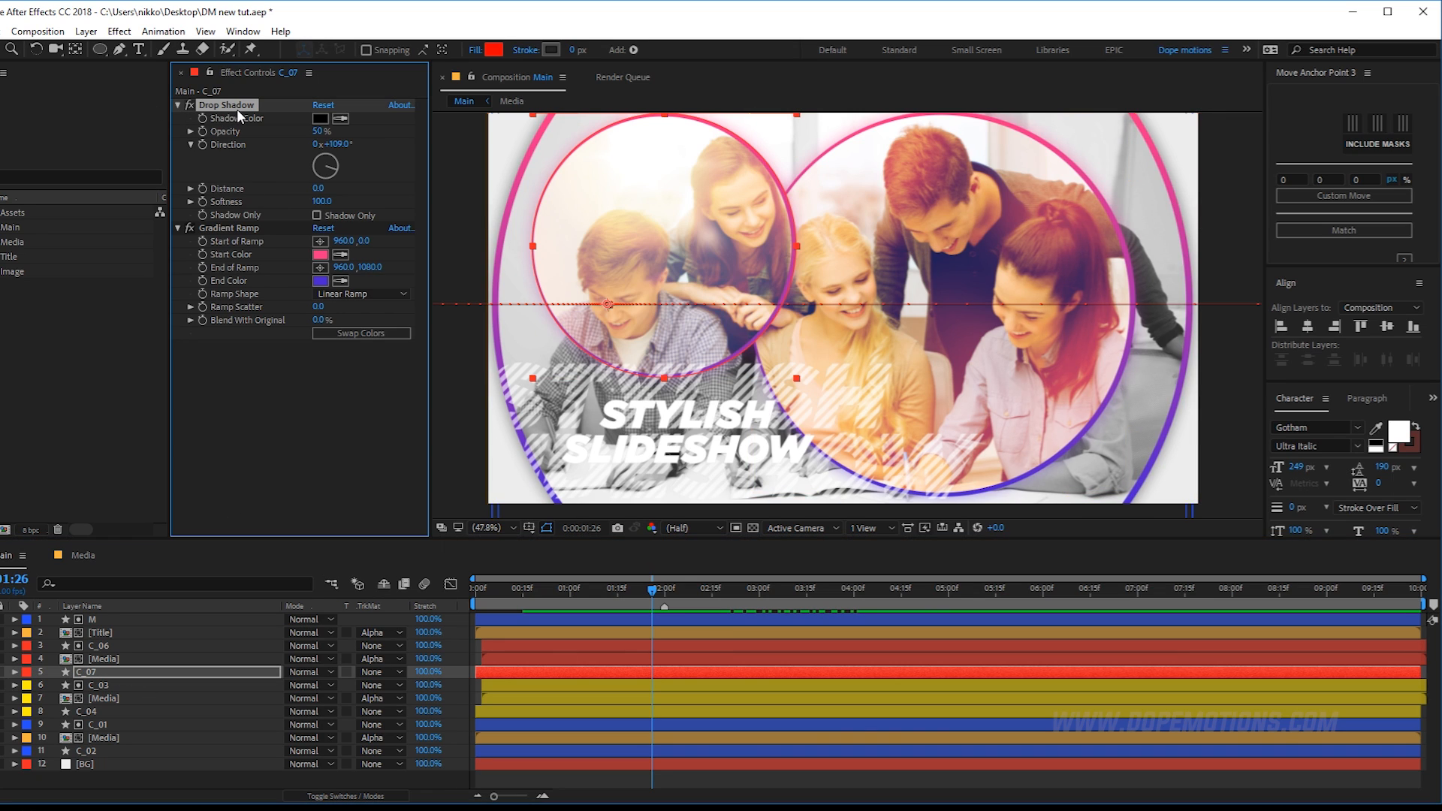
click(110, 633)
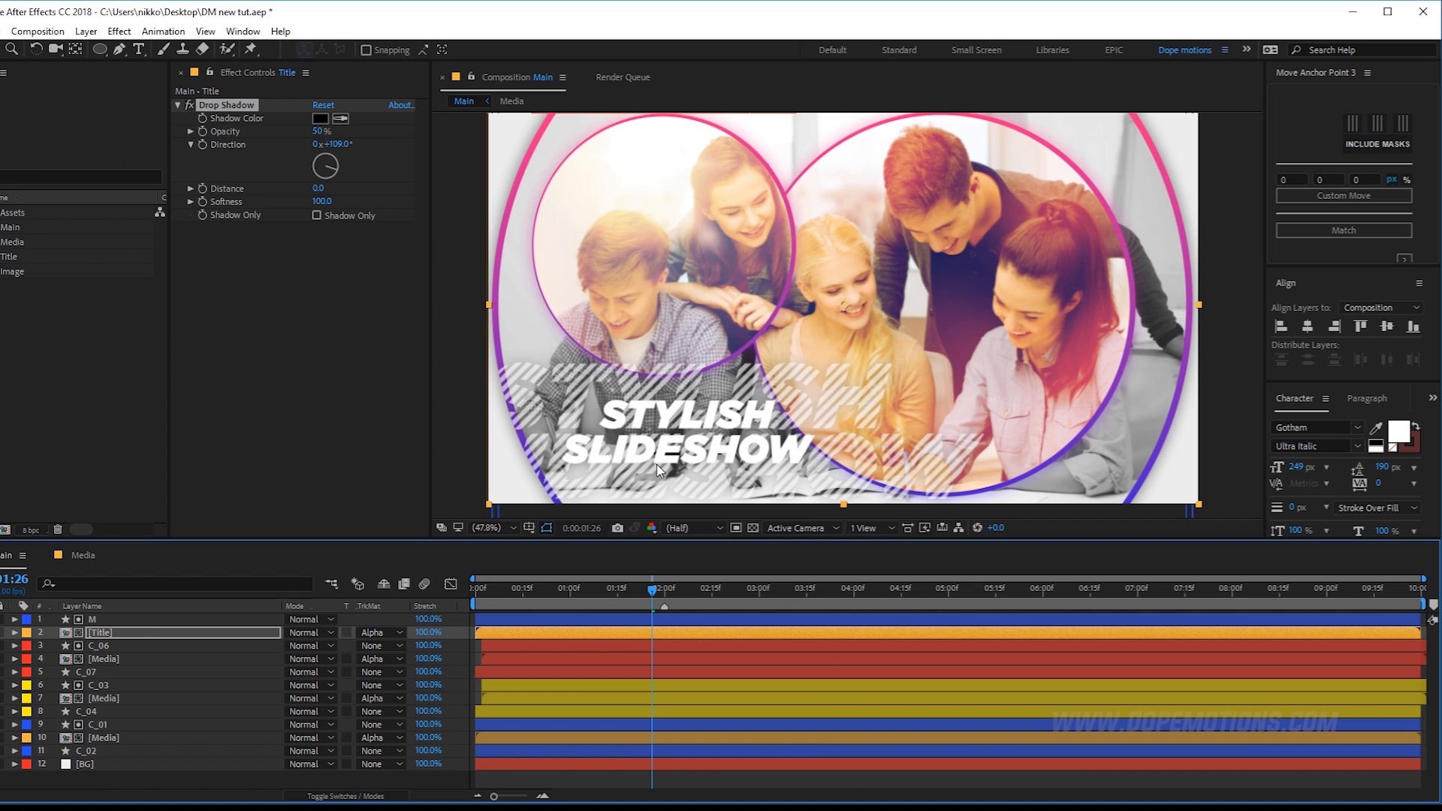
End the work area at 4:00 and preview the animation.
drag(658, 593, 858, 596)
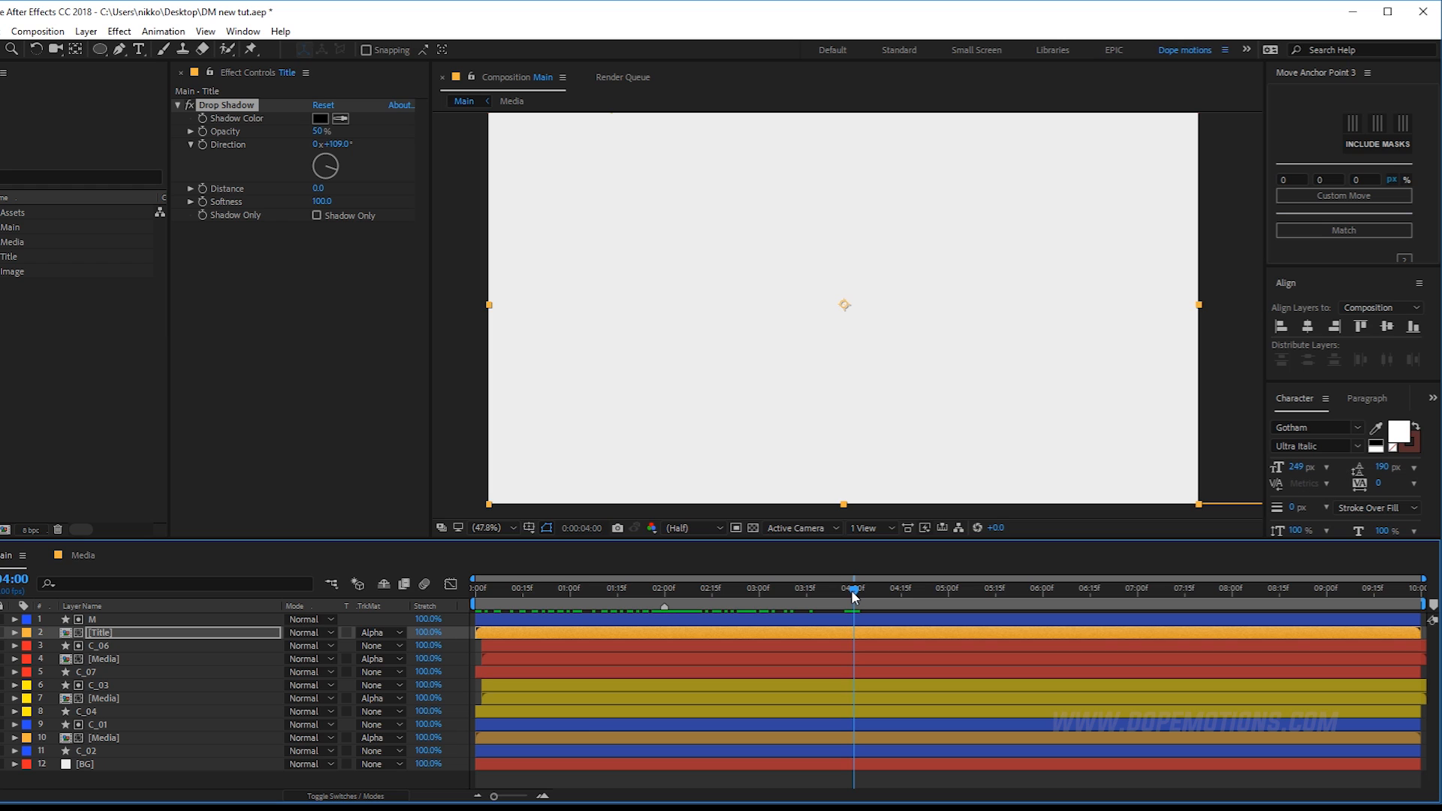
key(n)
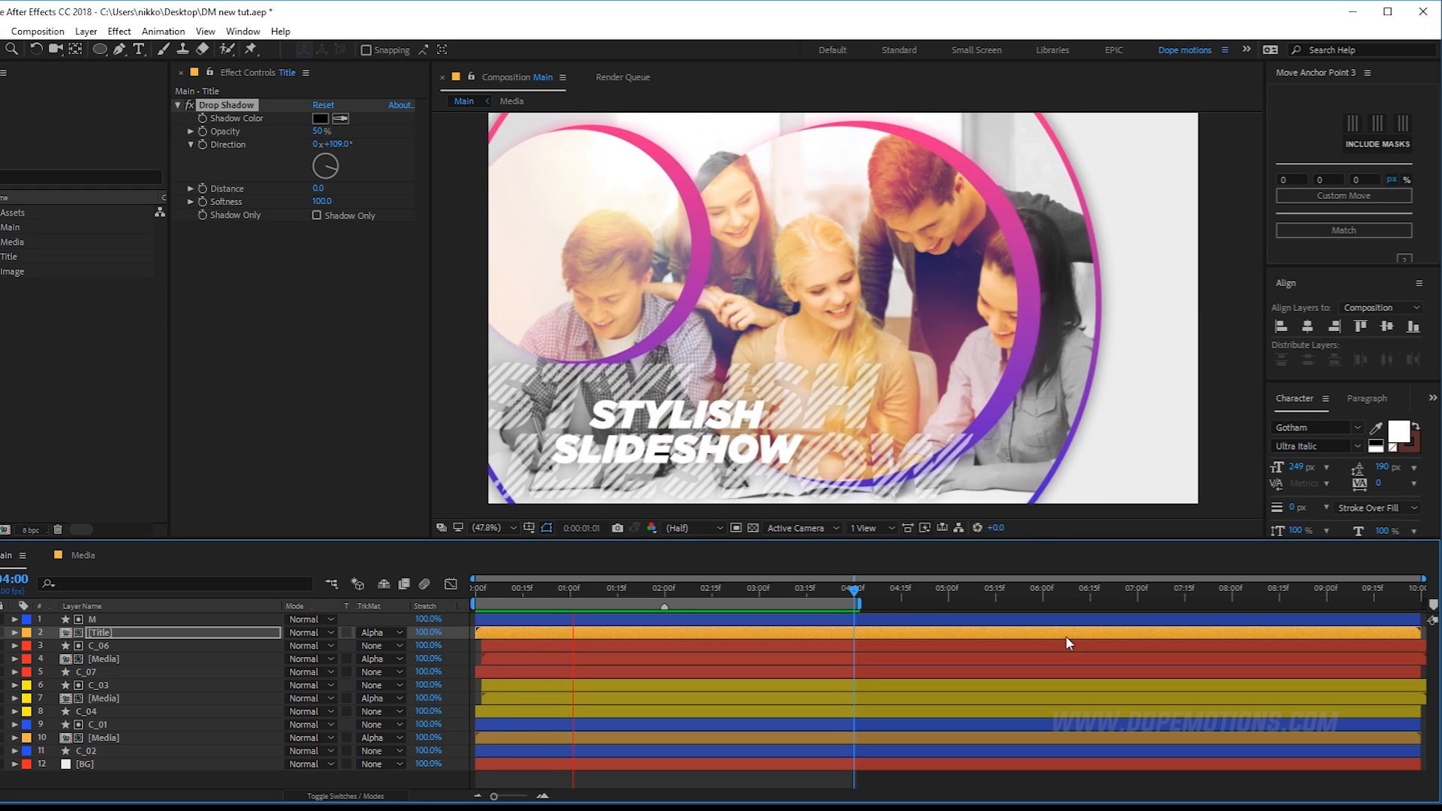